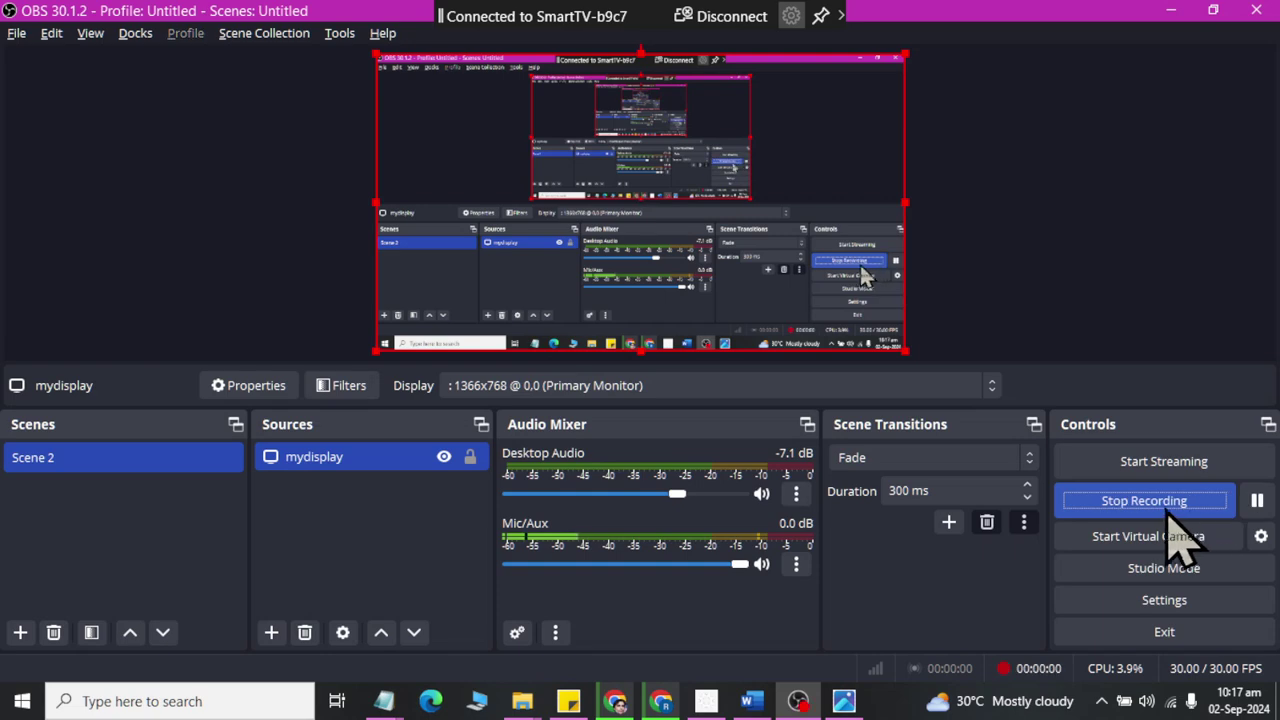
# Switch from the OBS recording to the blank Word document and zoom the page out to 70%.
pyautogui.hotkey('alt', 'Tab')
pyautogui.hotkey('alt', 'Tab')
pyautogui.hotkey('alt', 'Tab')
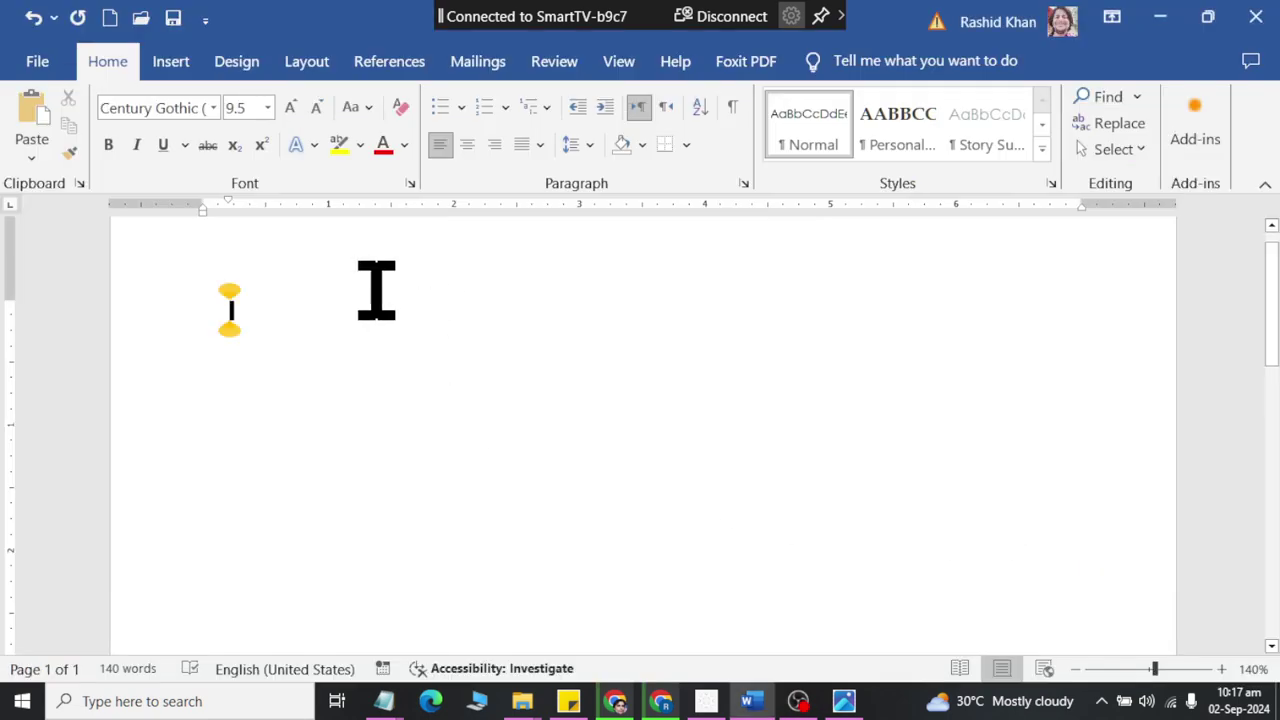
pyautogui.keyDown('ctrl'); pyautogui.scroll(-7, 477, 300); pyautogui.keyUp('ctrl')
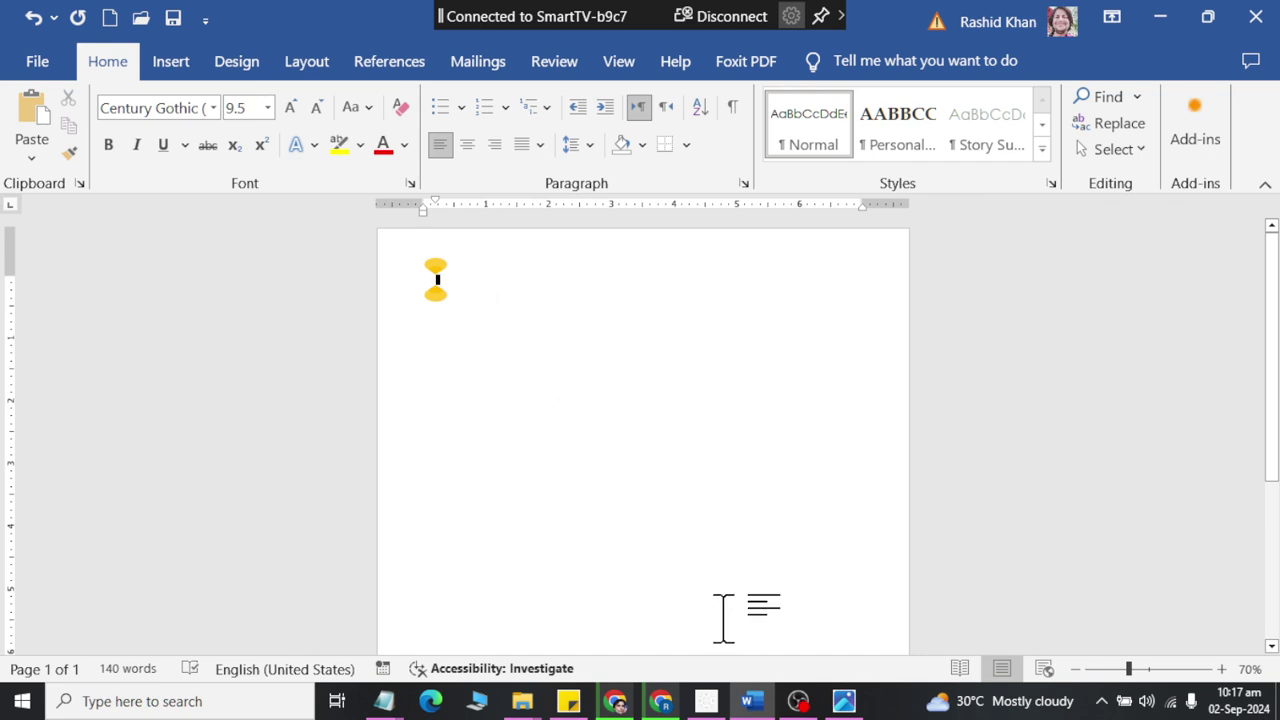
pyautogui.rightClick(1150, 700)
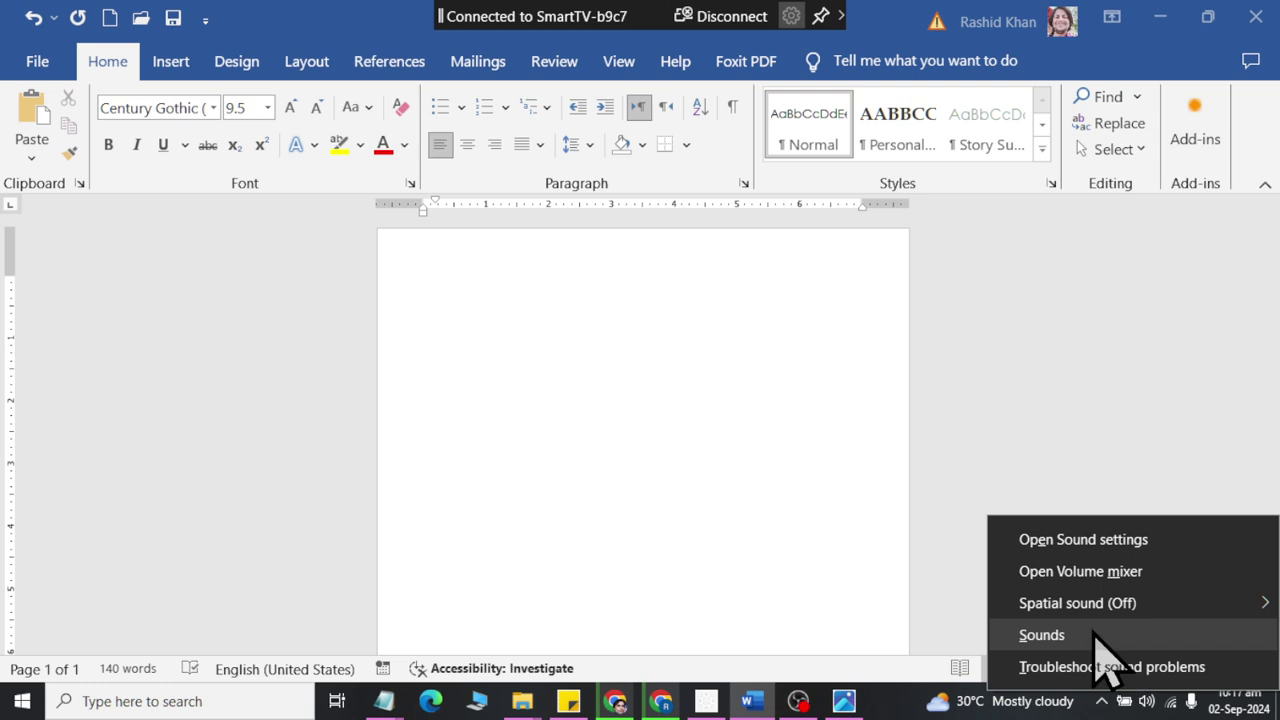
pyautogui.click(1030, 636)
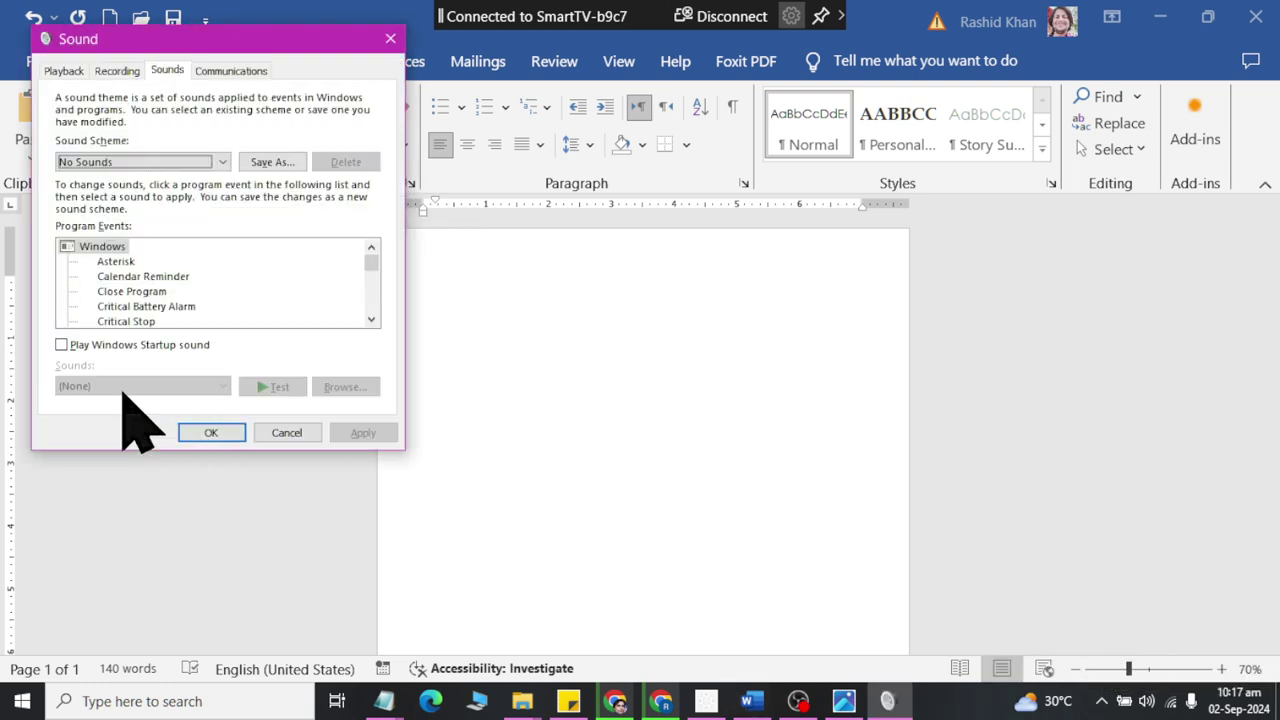
pyautogui.click(117, 70)
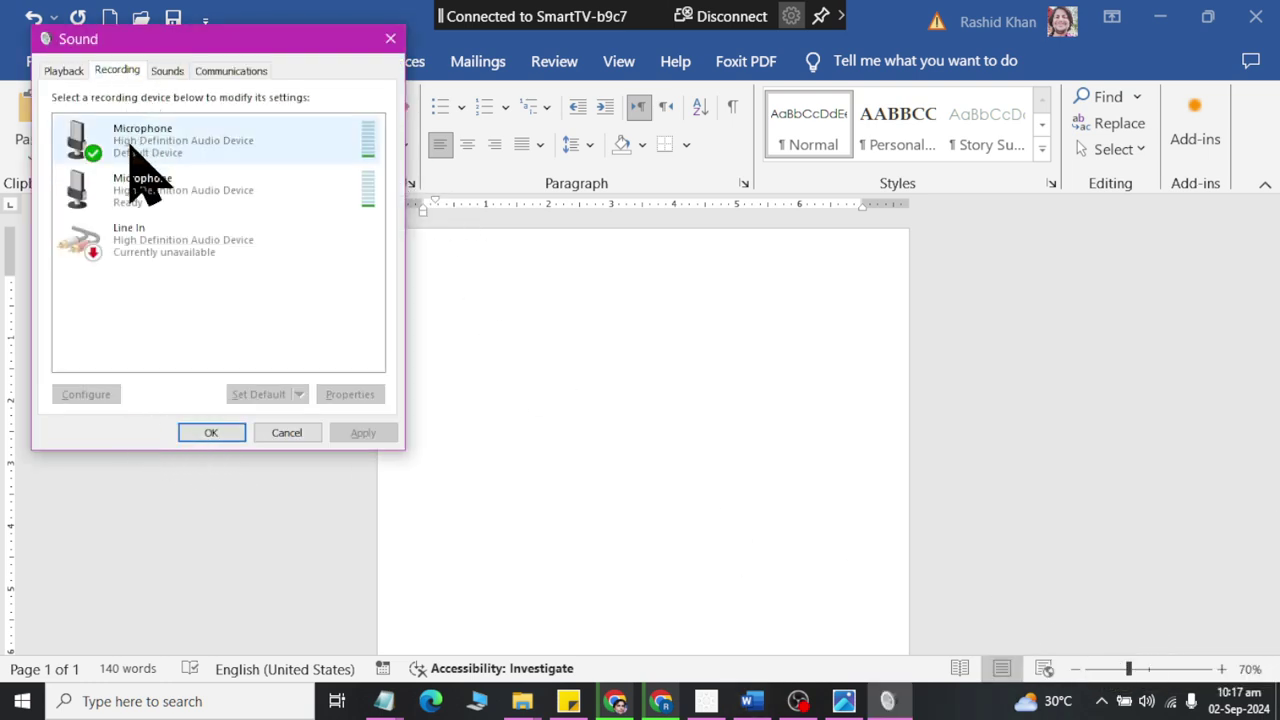
pyautogui.doubleClick(128, 142)
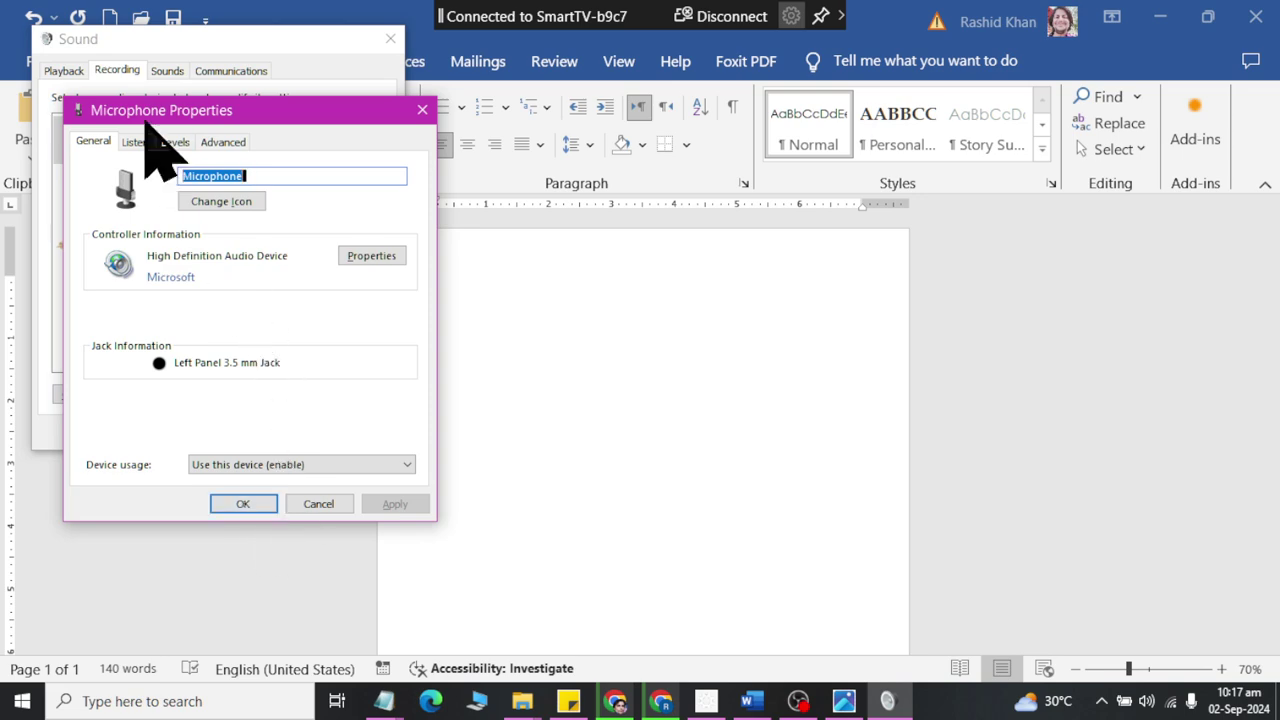
pyautogui.click(174, 142)
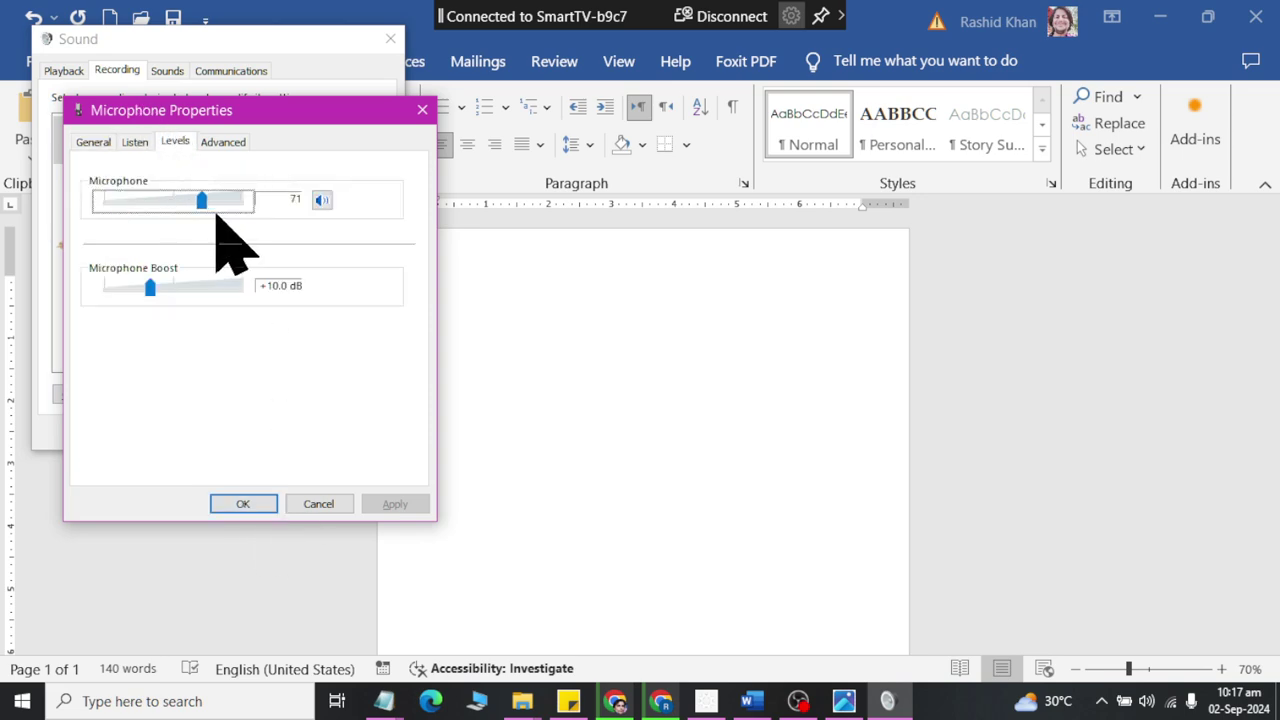
pyautogui.click(243, 504)
pyautogui.click(200, 431)
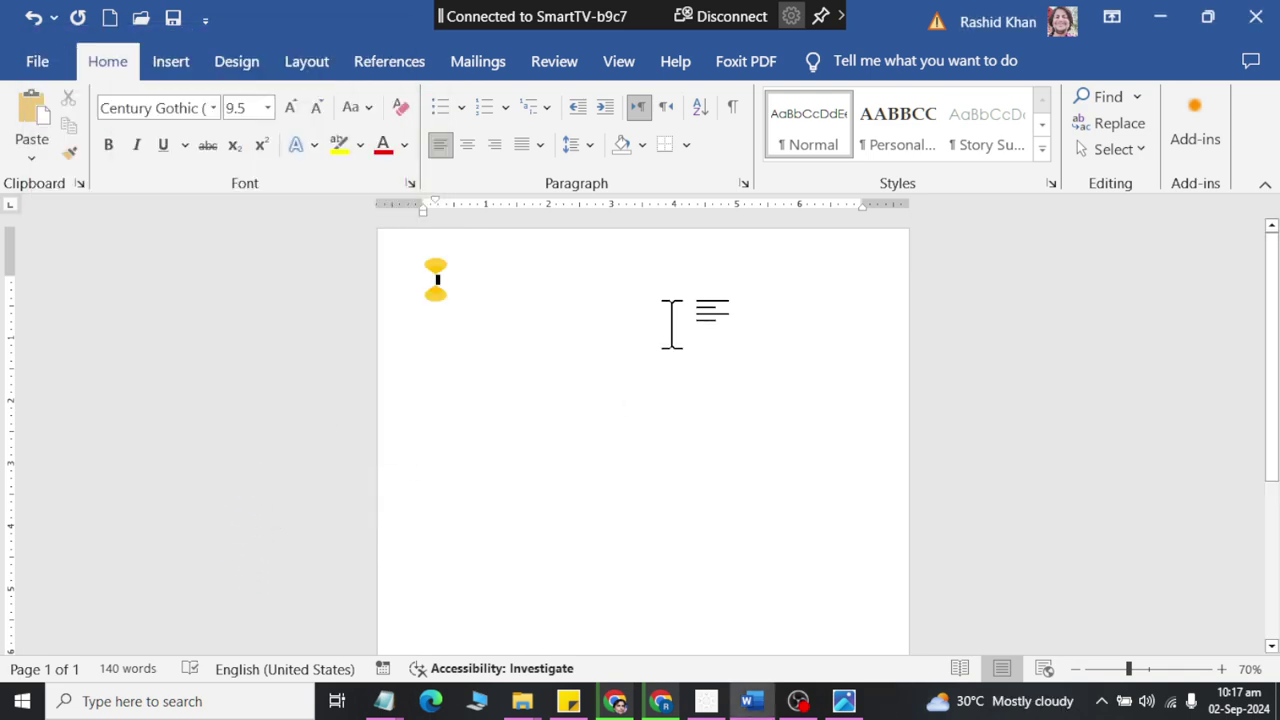
# Compare with the Pupphlet.jpg reference, then set the Design page colour to dark red.
pyautogui.hotkey('alt', 'Tab')
pyautogui.hotkey('alt', 'Tab')
pyautogui.press('Tab')
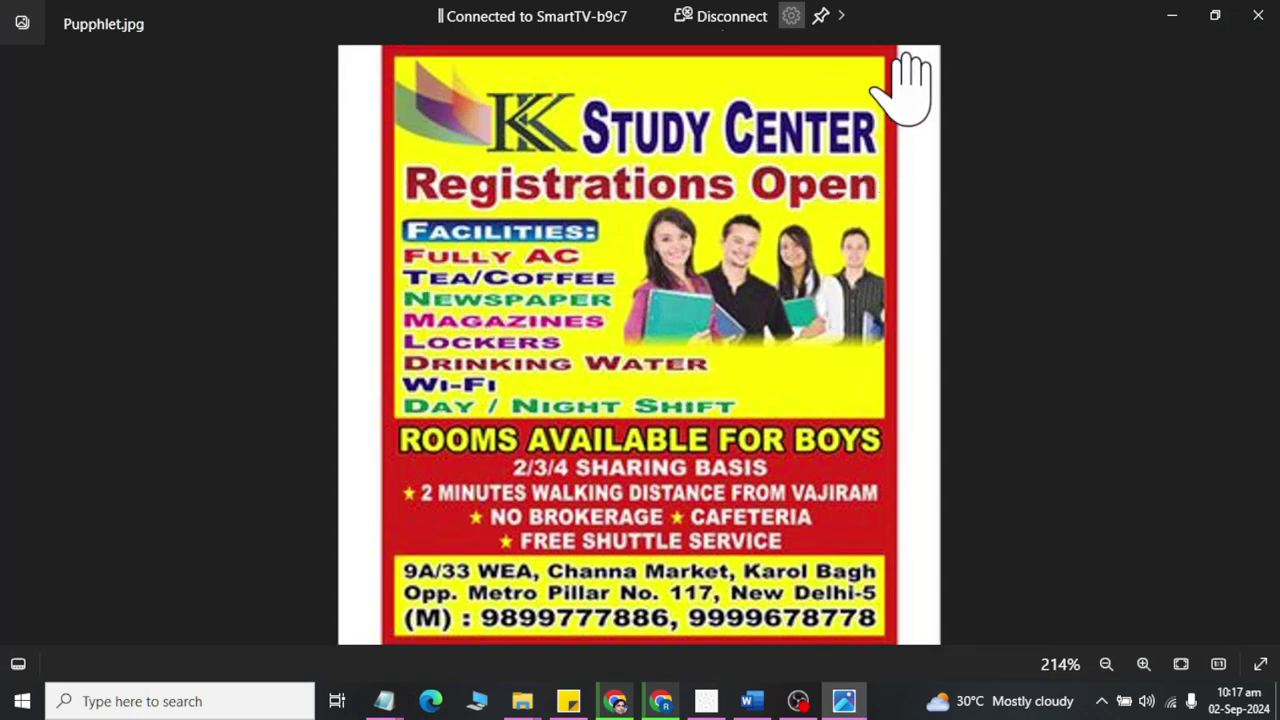
pyautogui.hotkey('alt', 'Tab')
pyautogui.press('Tab')
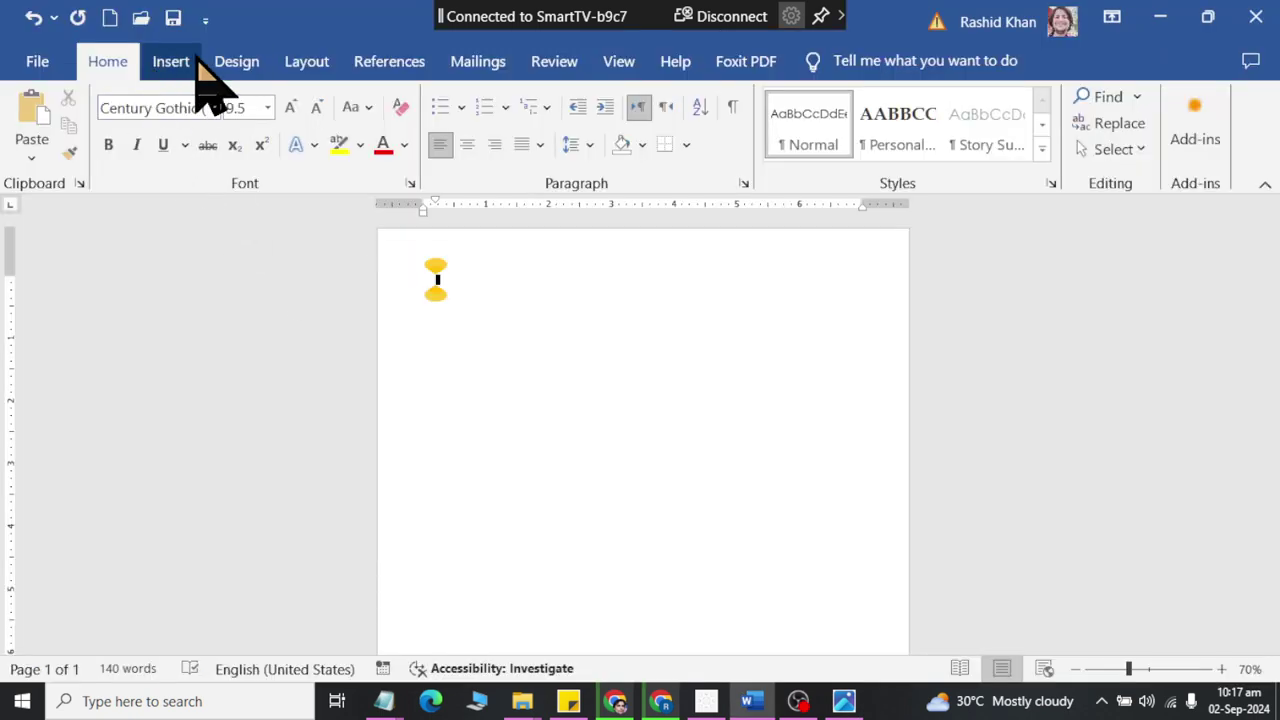
pyautogui.click(236, 61)
pyautogui.click(1100, 150)
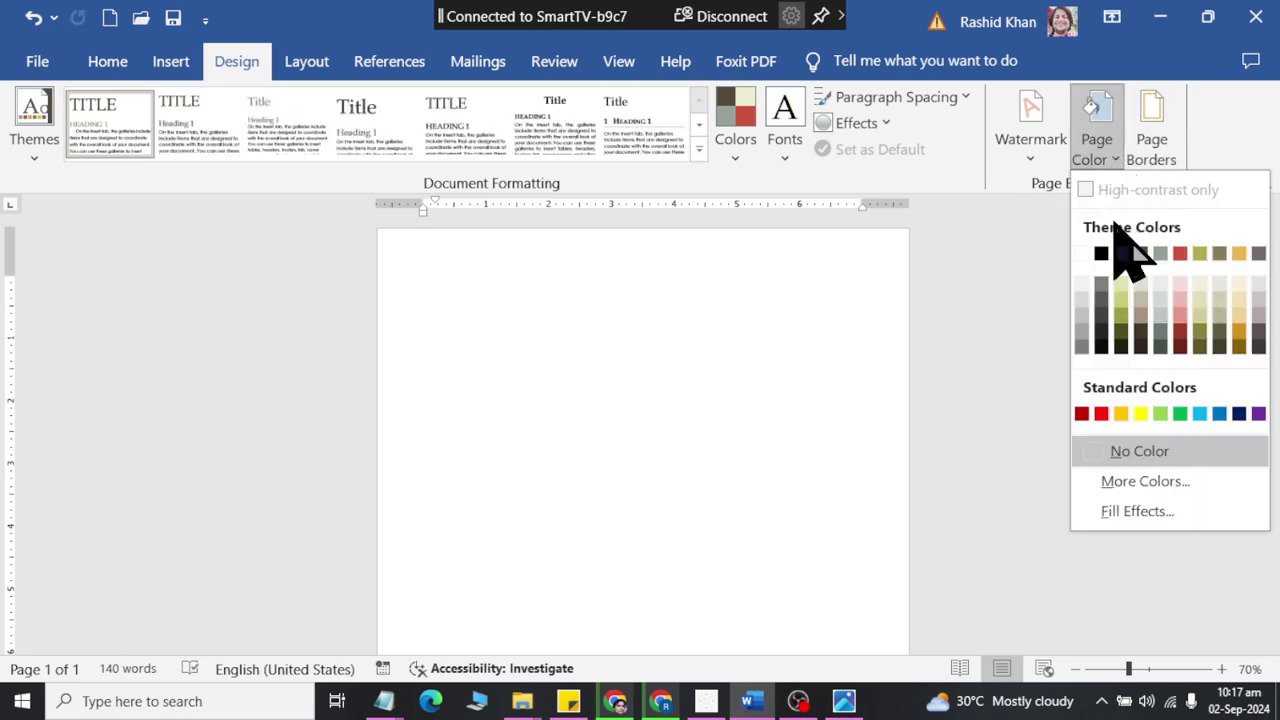
pyautogui.click(1082, 414)
pyautogui.hotkey('alt', 'Tab')
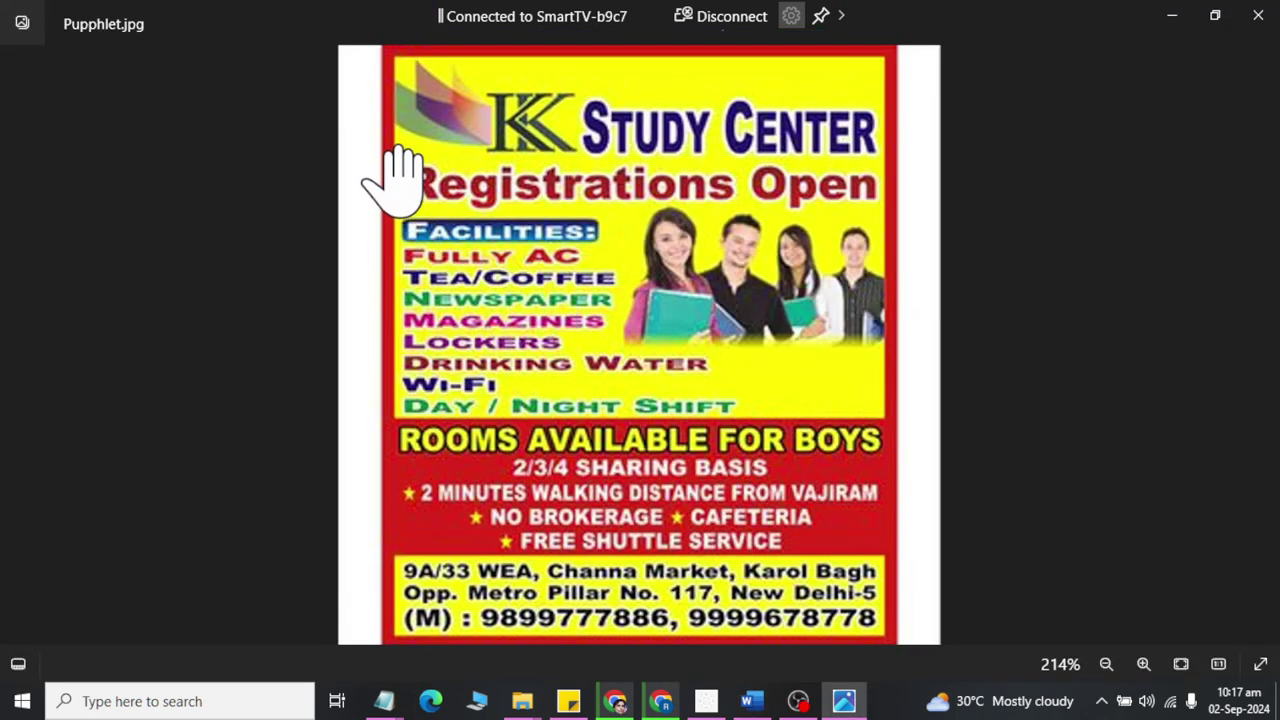
pyautogui.hotkey('alt', 'Tab')
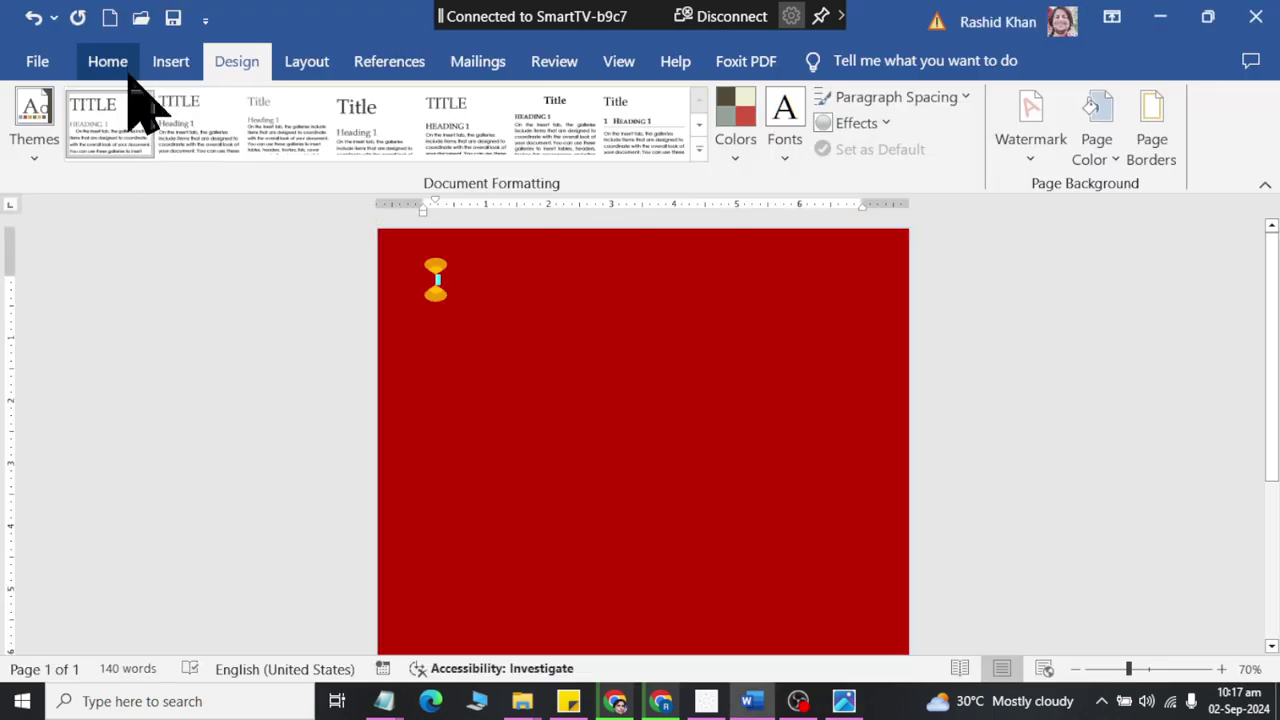
# Draw a rectangle shape stretched across most of the page.
pyautogui.click(170, 61)
pyautogui.click(310, 97)
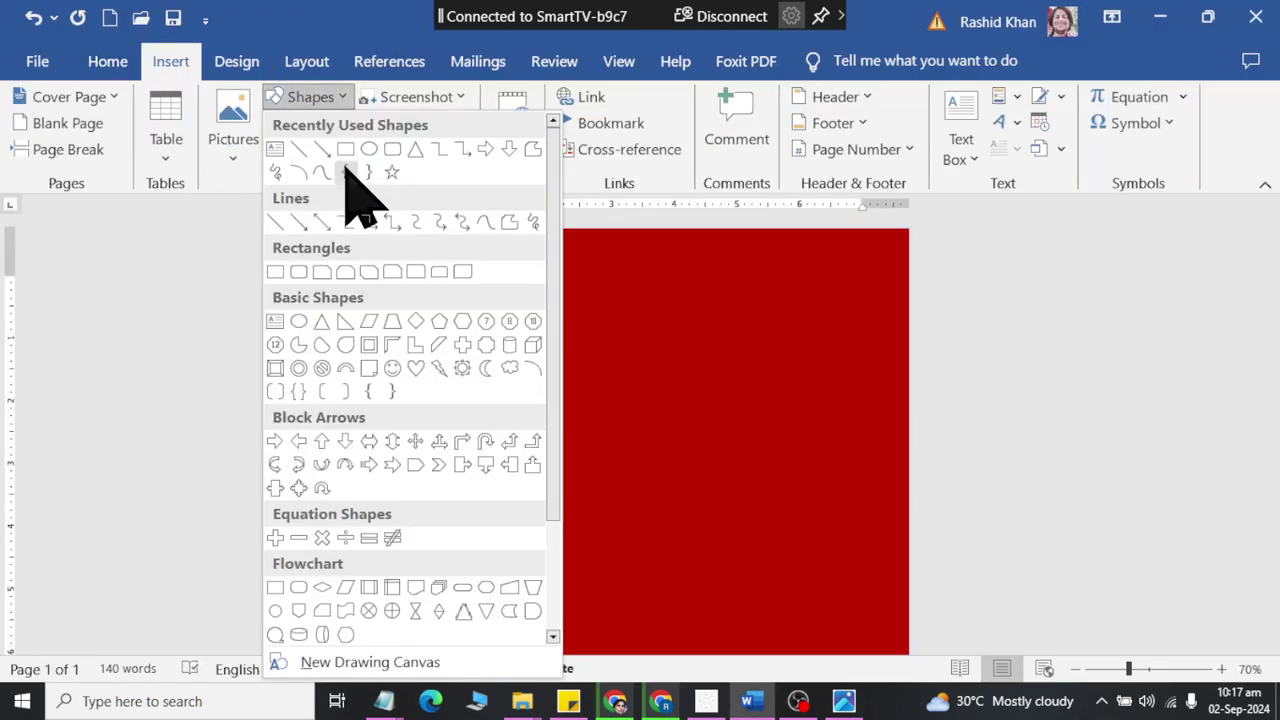
pyautogui.click(348, 163)
pyautogui.moveTo(449, 303); pyautogui.dragTo(517, 374)
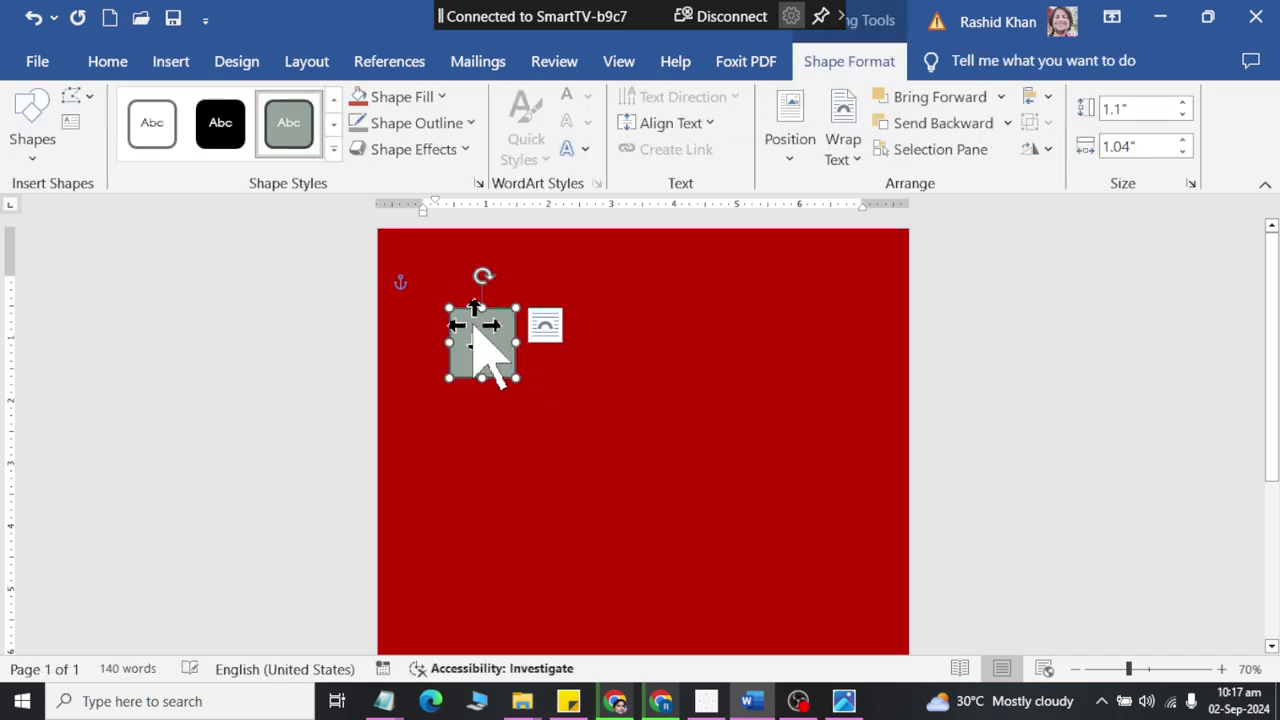
pyautogui.moveTo(483, 332)
pyautogui.mouseDown()
pyautogui.moveTo(430, 272)
pyautogui.moveTo(866, 553)
pyautogui.moveTo(892, 598)
pyautogui.mouseUp()
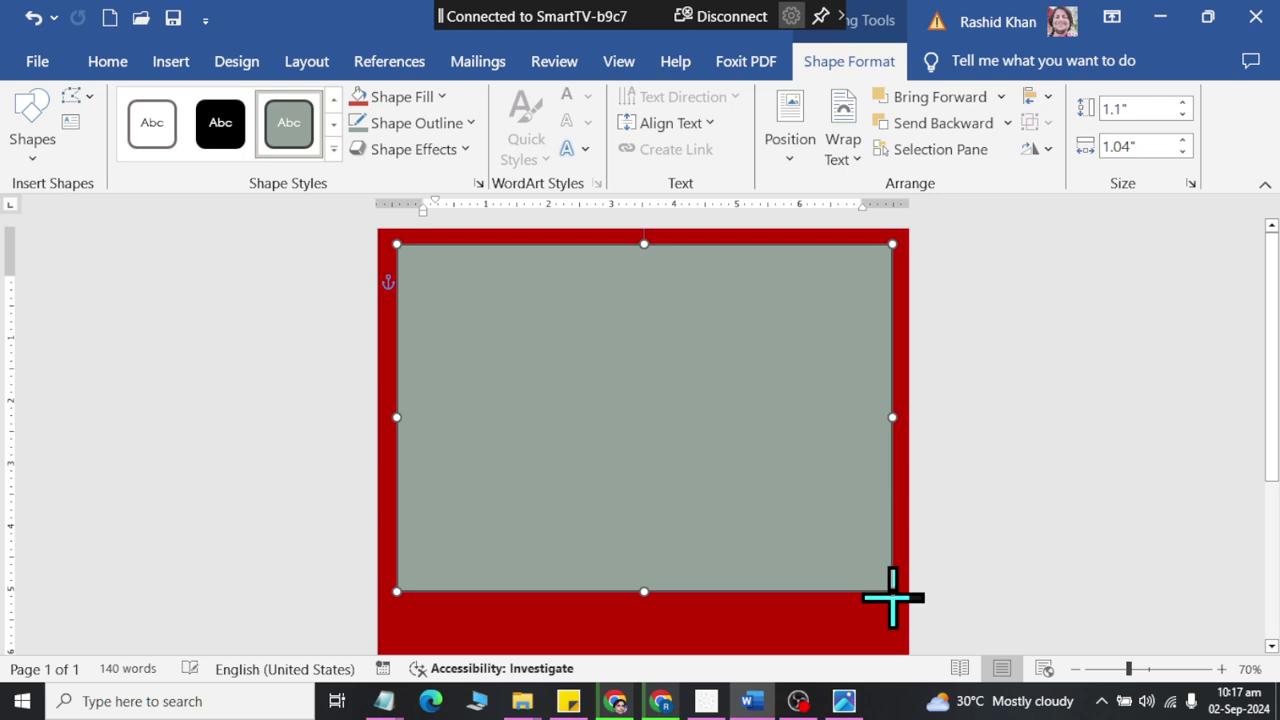
# Give the rectangle a gold fill and a red outline, then check the reference flyer.
pyautogui.click(400, 96)
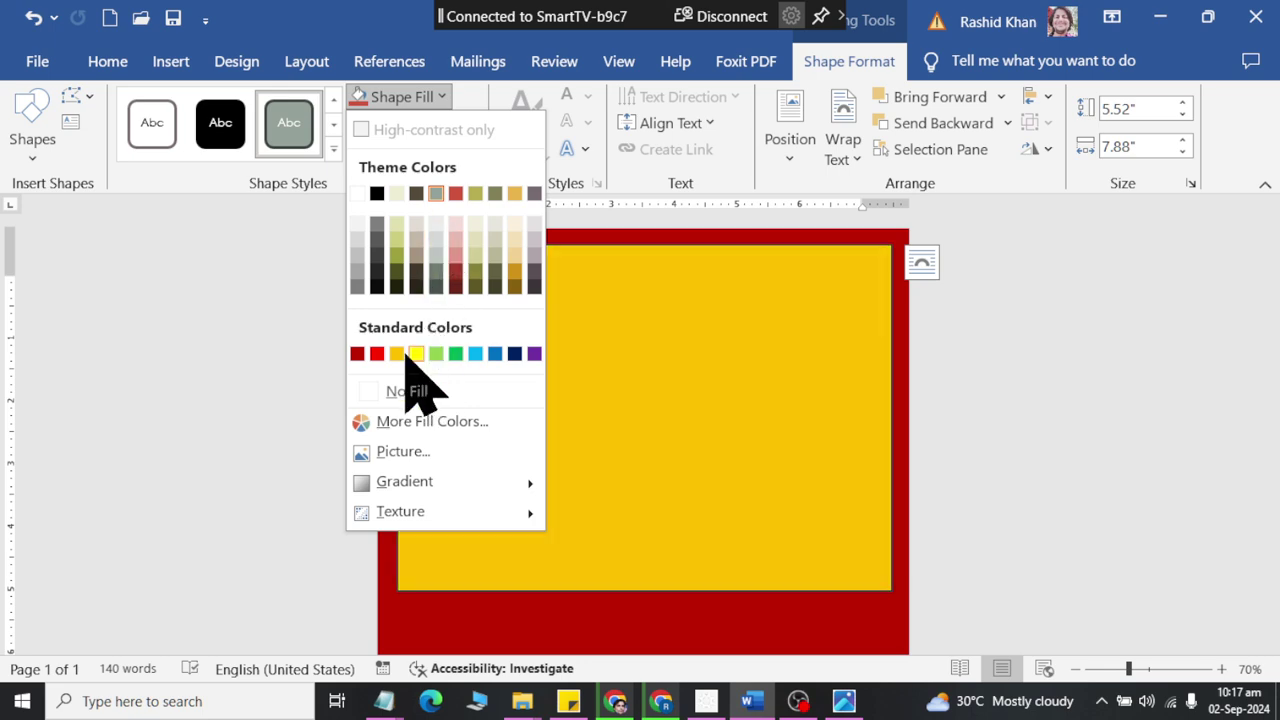
pyautogui.click(397, 353)
pyautogui.click(417, 122)
pyautogui.click(377, 381)
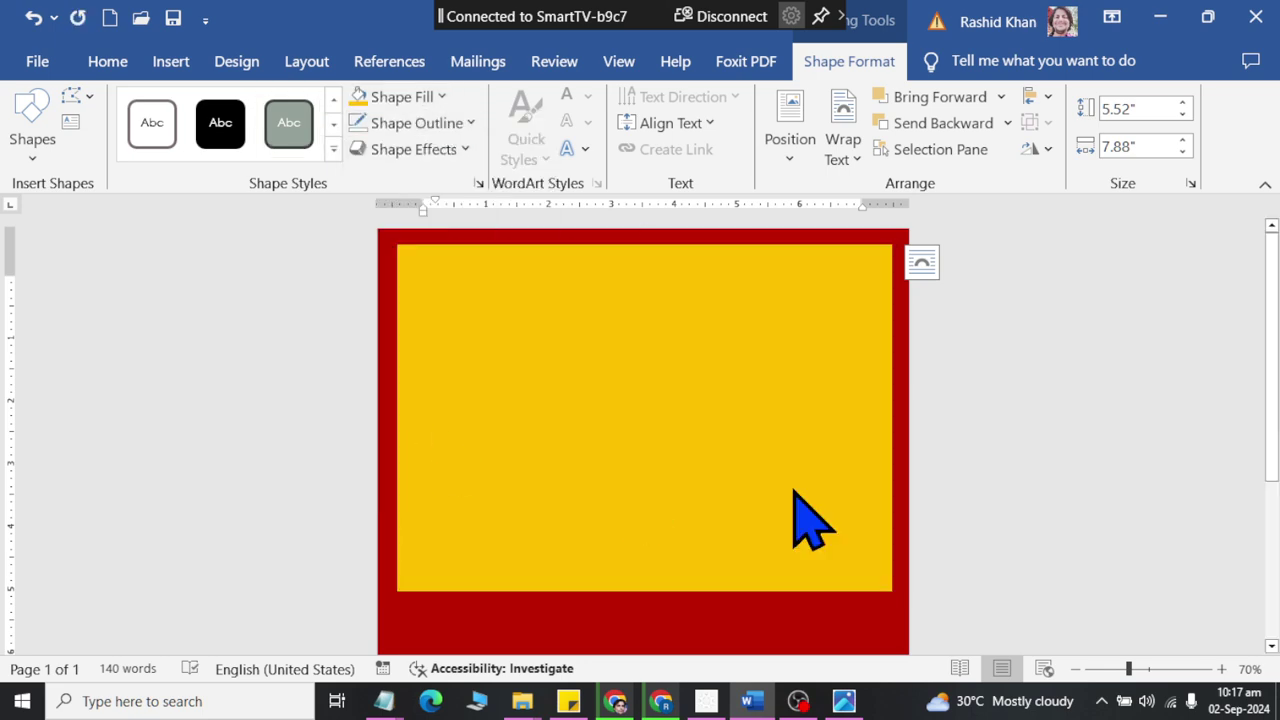
pyautogui.hotkey('alt', 'Tab')
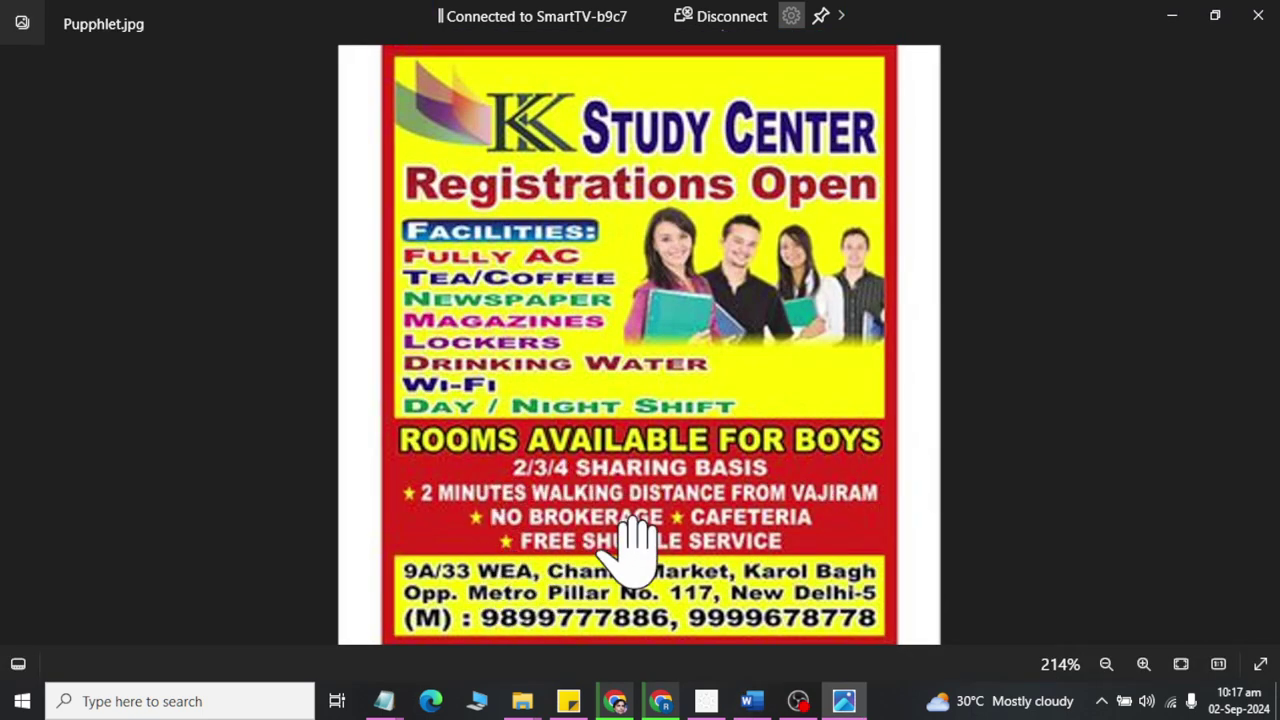
# Raise the gold rectangle's bottom edge to shorten it to the upper page.
pyautogui.hotkey('alt', 'Tab')
pyautogui.moveTo(643, 471); pyautogui.dragTo(643, 434)
pyautogui.scroll(-3, 643, 440)
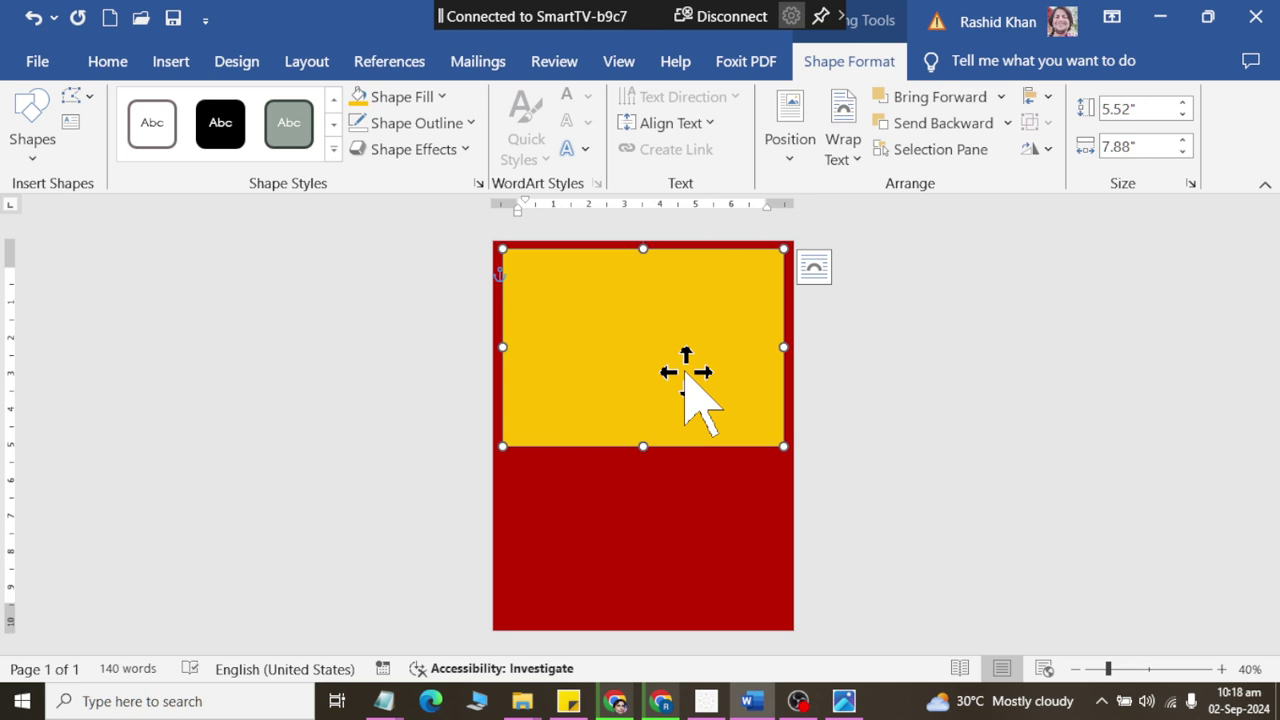
# Paste a copy of the gold rectangle, shorten it and position it as a band near the bottom.
pyautogui.click(769, 471)
pyautogui.hotkey('ctrl', 'v')
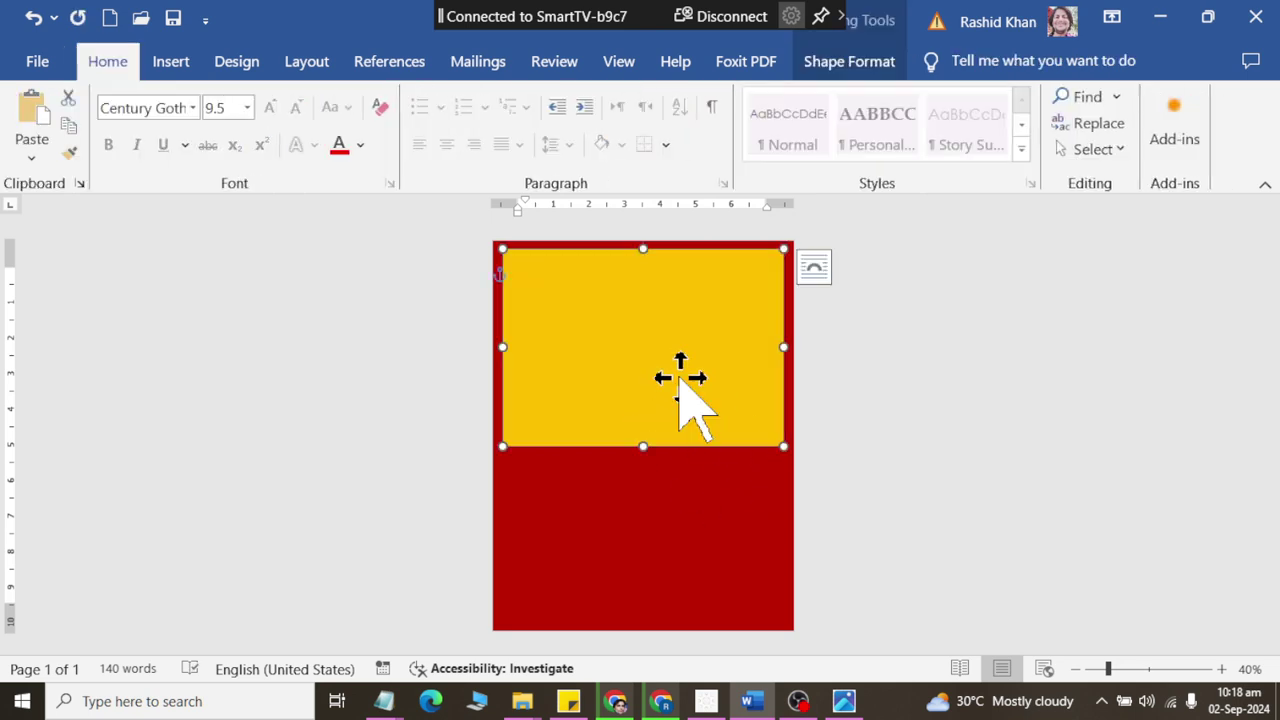
pyautogui.moveTo(680, 390); pyautogui.dragTo(667, 525)
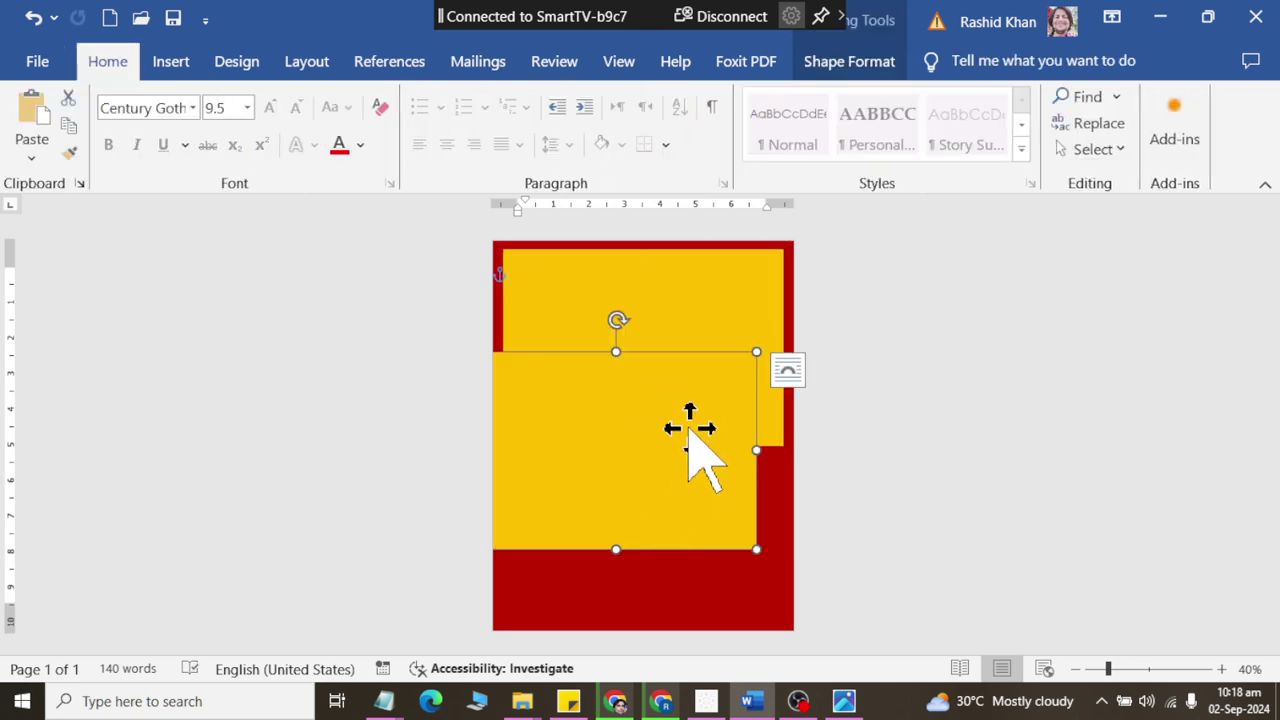
pyautogui.press('Delete')
pyautogui.hotkey('ctrl', 'z')
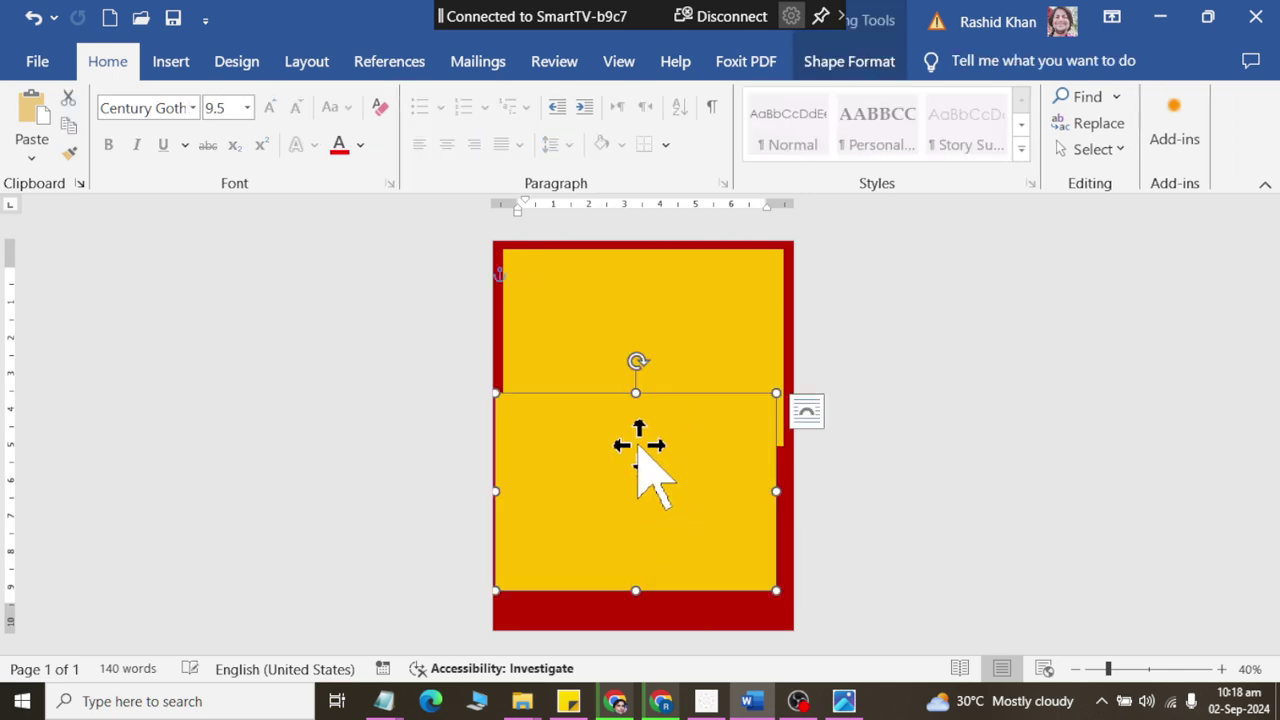
pyautogui.moveTo(635, 393); pyautogui.dragTo(637, 507)
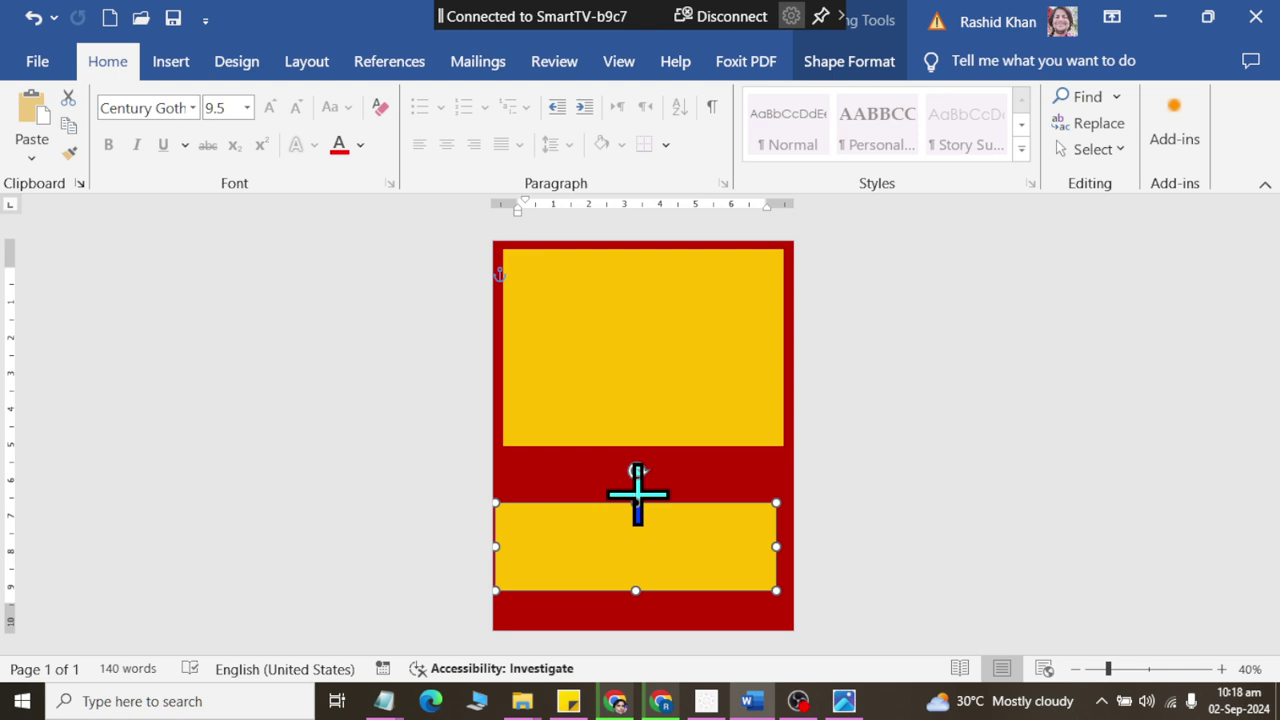
pyautogui.moveTo(621, 556); pyautogui.dragTo(635, 593)
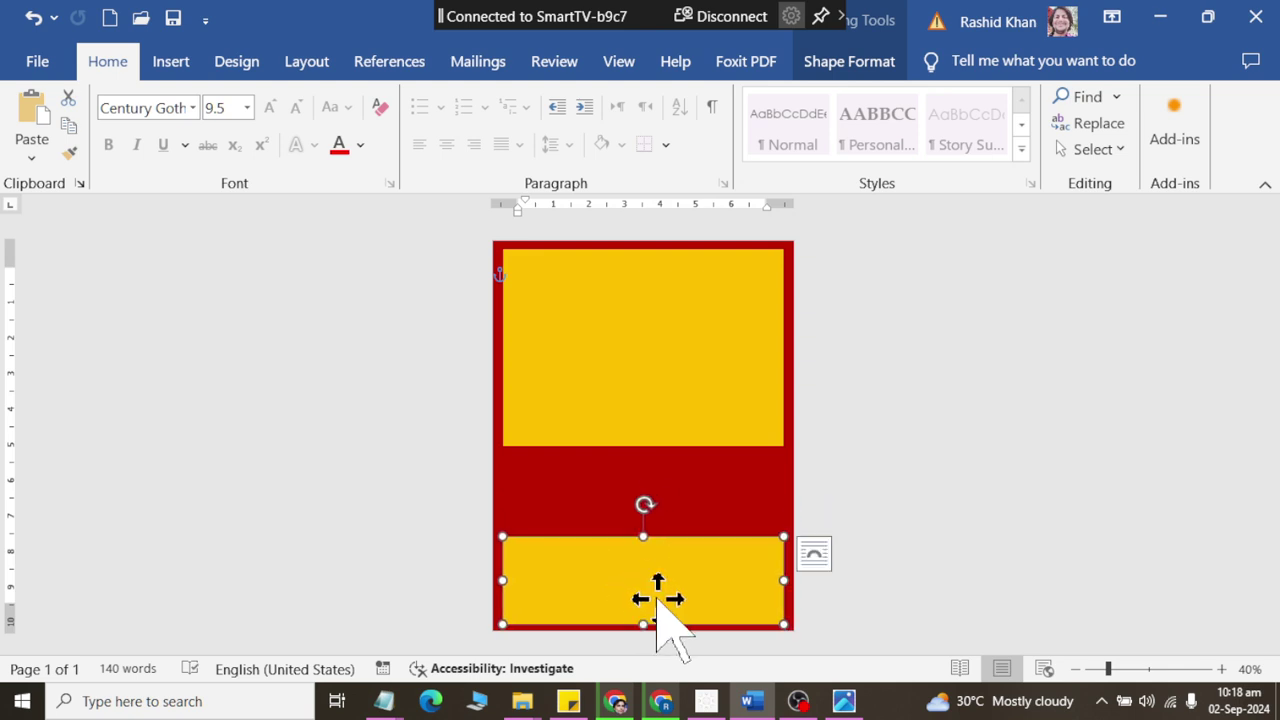
pyautogui.press('Up')
pyautogui.press('Up')
pyautogui.click(1000, 491)
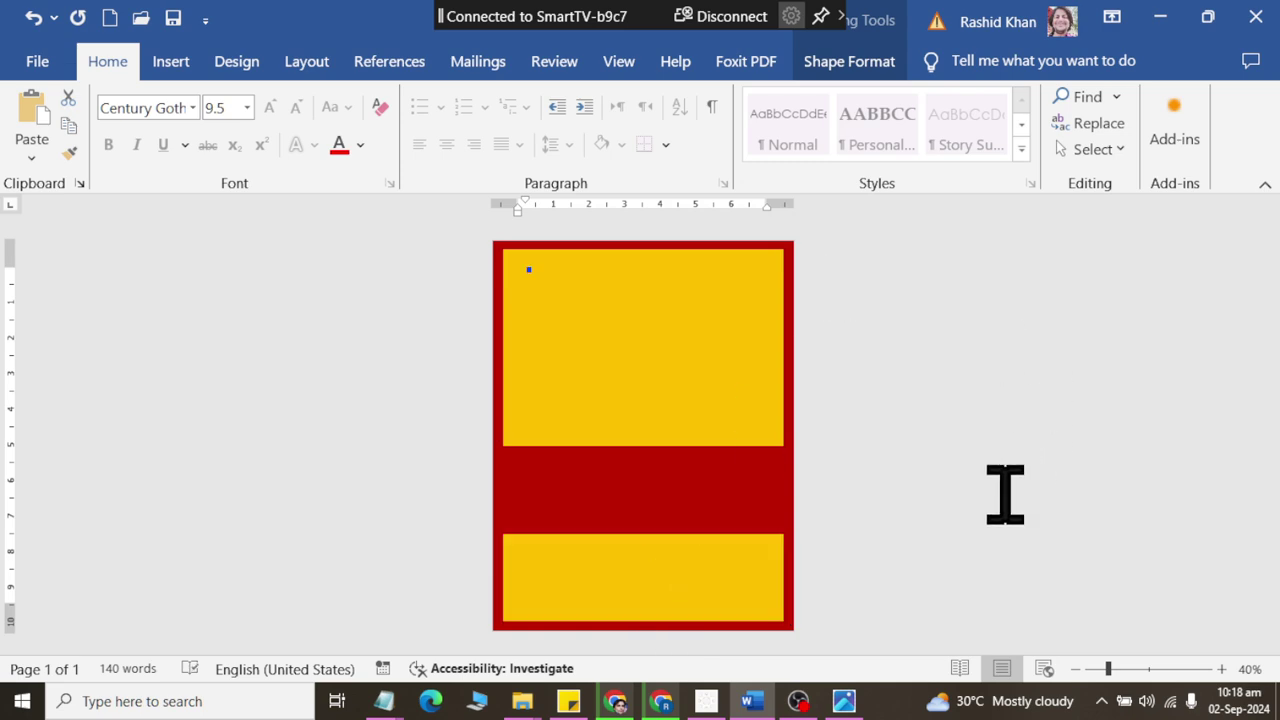
pyautogui.hotkey('alt', 'Tab')
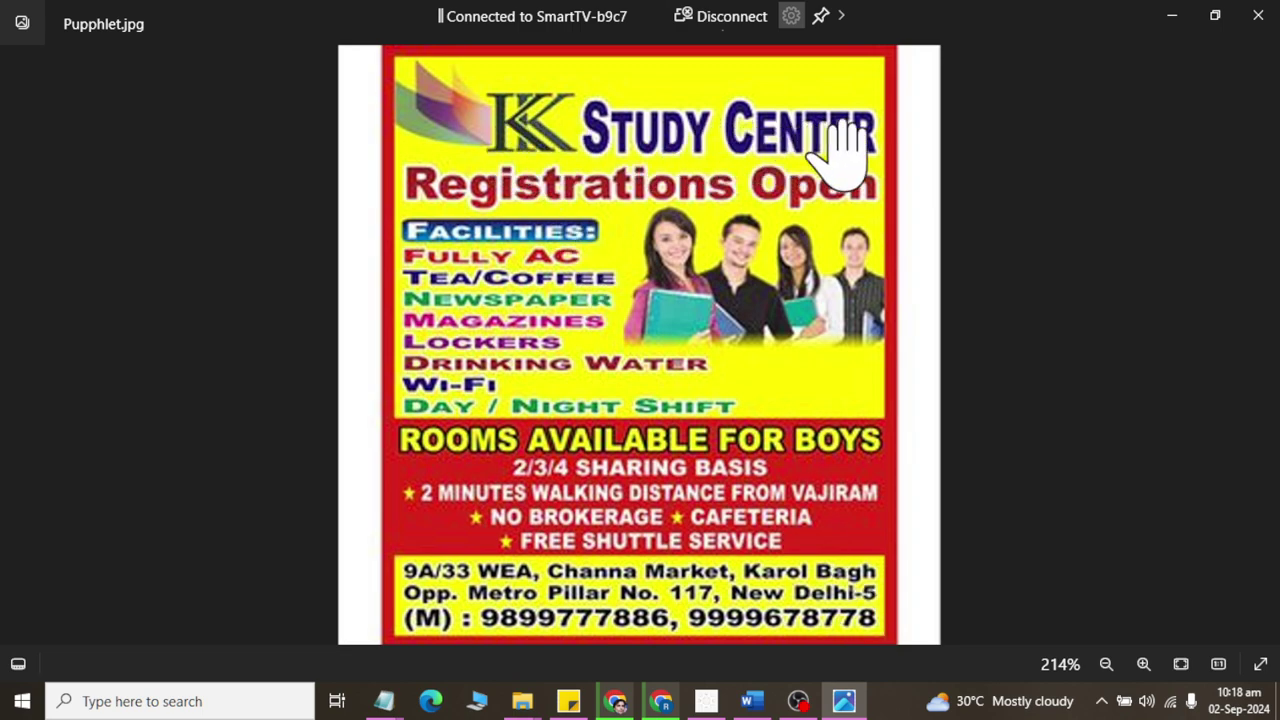
# Insert a plain-style WordArt with the author's first name and drag it into the gold block's top-left corner.
pyautogui.hotkey('alt', 'Tab')
pyautogui.click(168, 62)
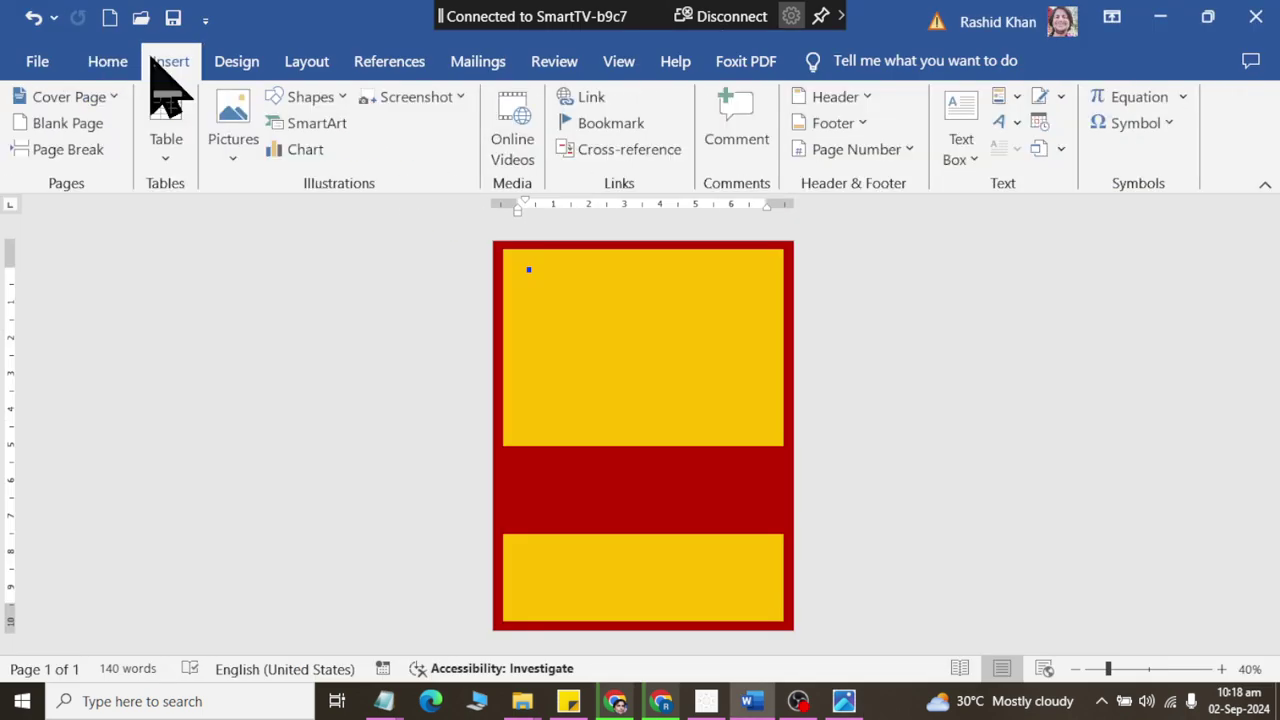
pyautogui.click(1003, 121)
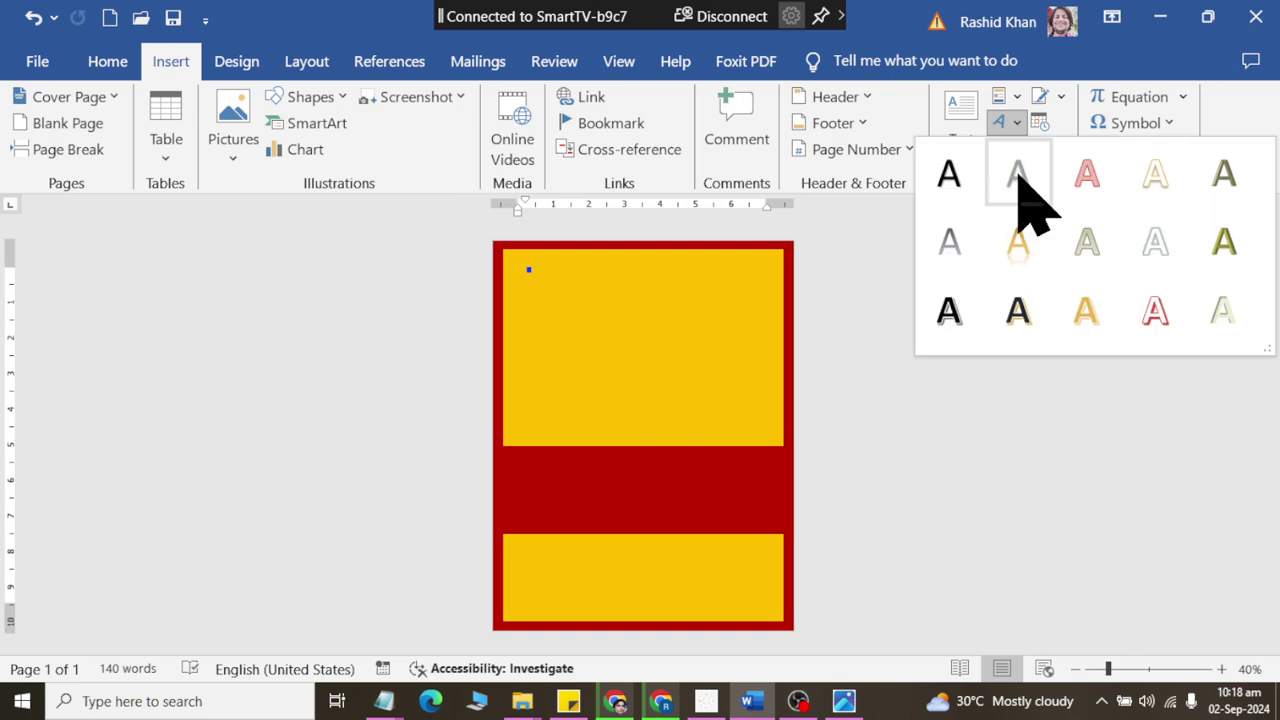
pyautogui.click(945, 178)
pyautogui.scroll(2, 700, 300)
pyautogui.scroll(4, 628, 272)
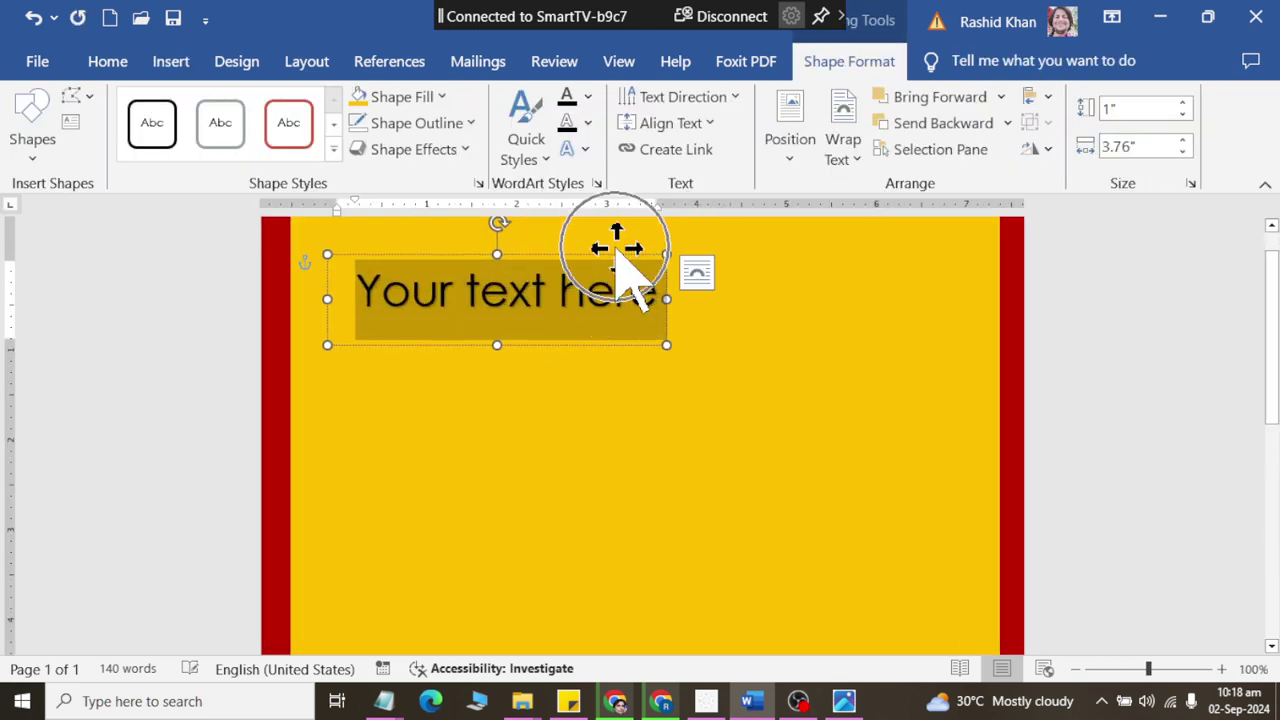
pyautogui.write('RASHID')
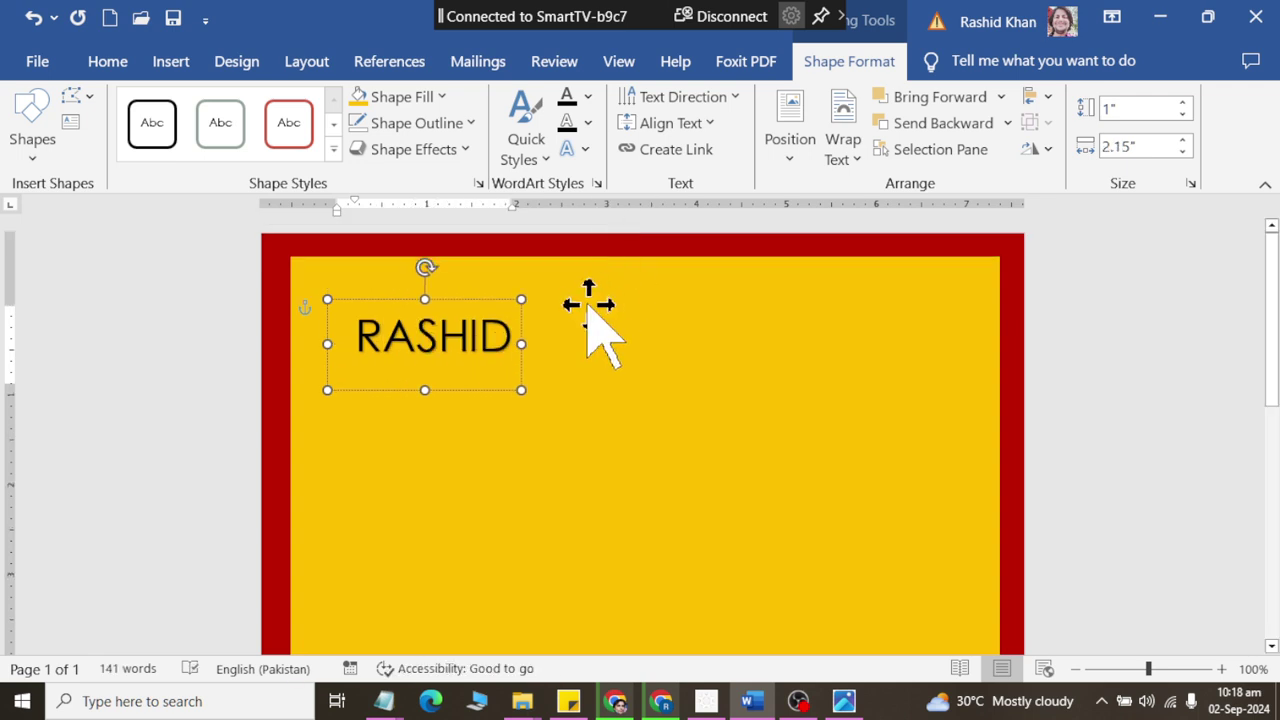
pyautogui.moveTo(409, 303); pyautogui.dragTo(358, 249)
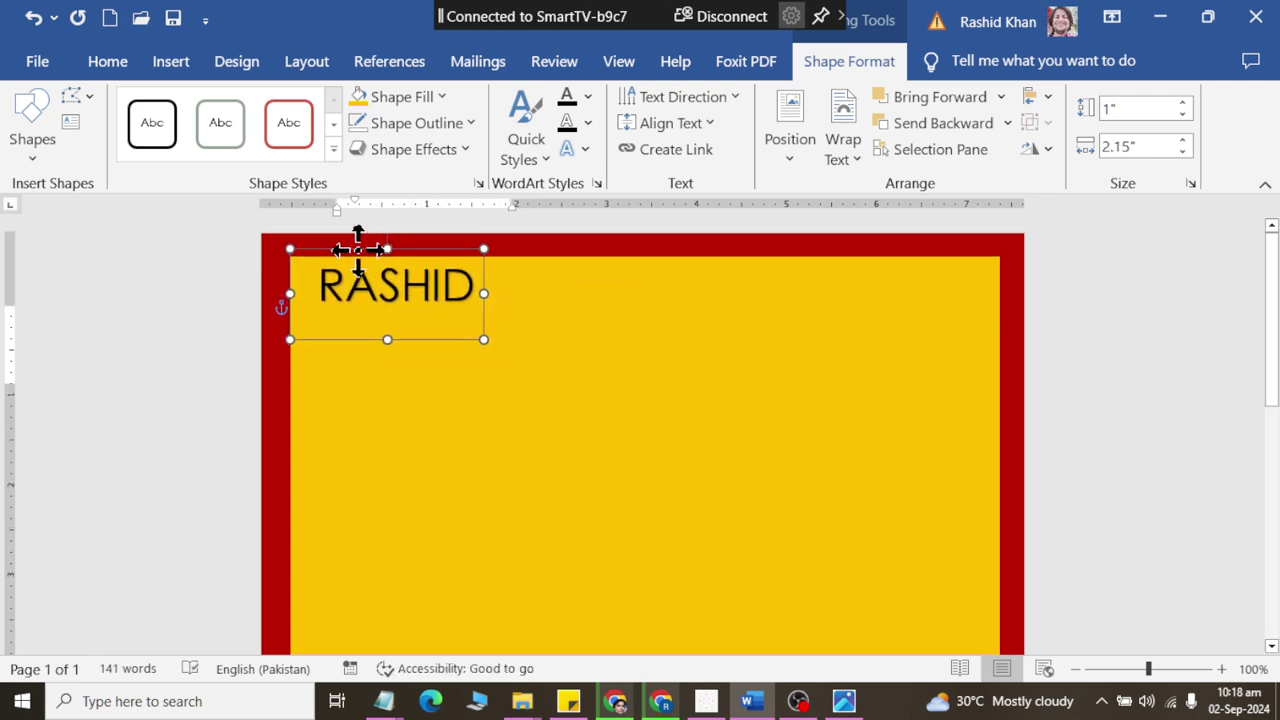
pyautogui.hotkey('alt', 'Tab')
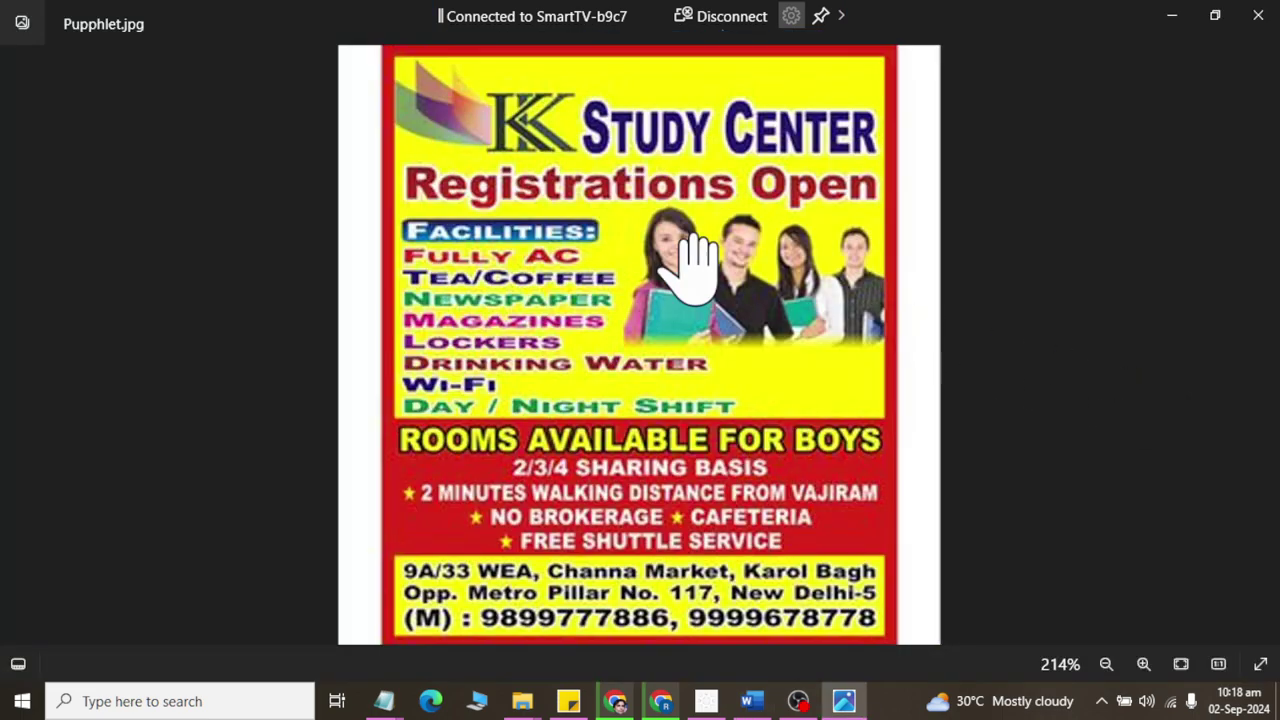
pyautogui.hotkey('alt', 'Tab')
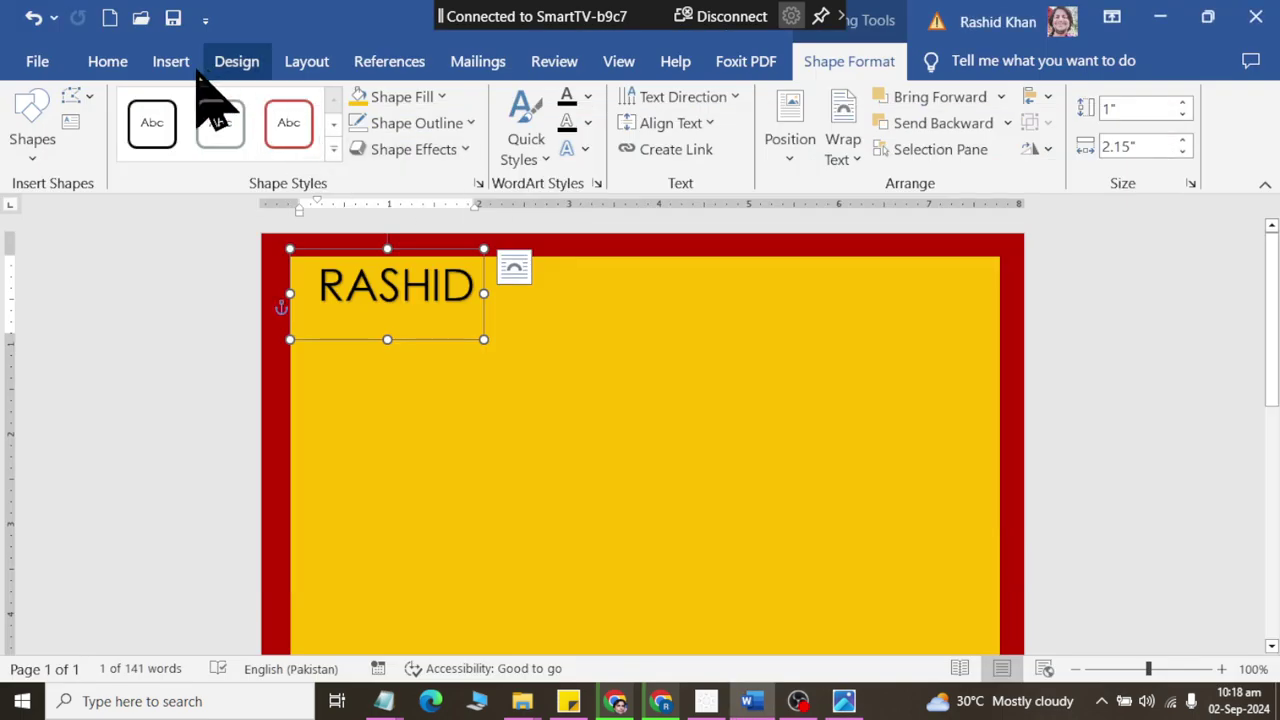
# Add a second plain WordArt below with the surname and 'COLELGE OF COMPUTER SCIENCE AND INFORMATION TECHNOLOGY'.
pyautogui.click(168, 62)
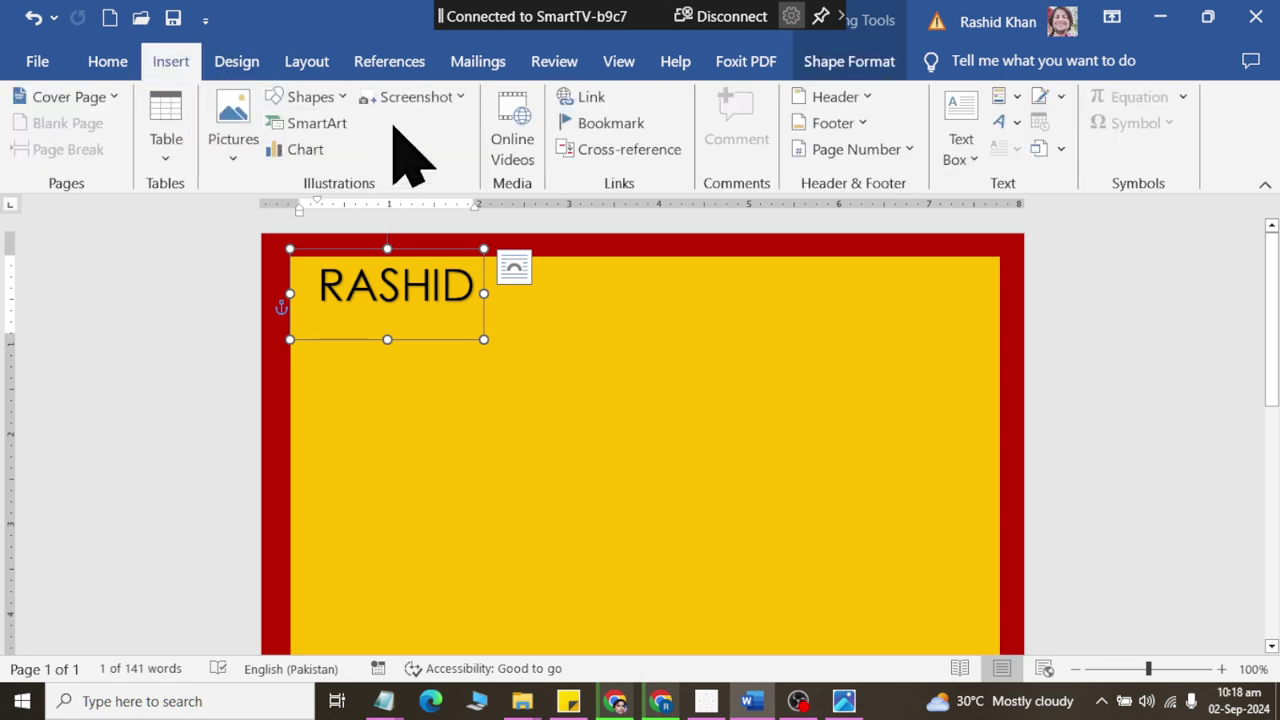
pyautogui.click(1010, 124)
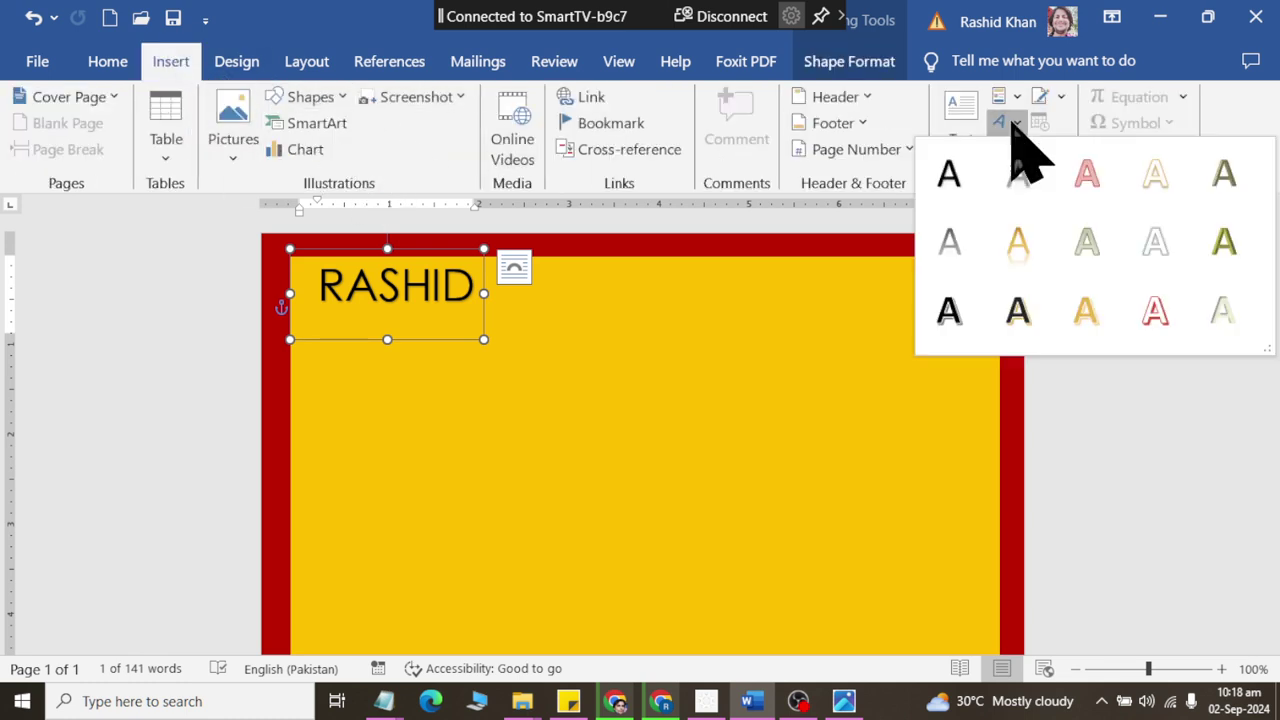
pyautogui.click(940, 172)
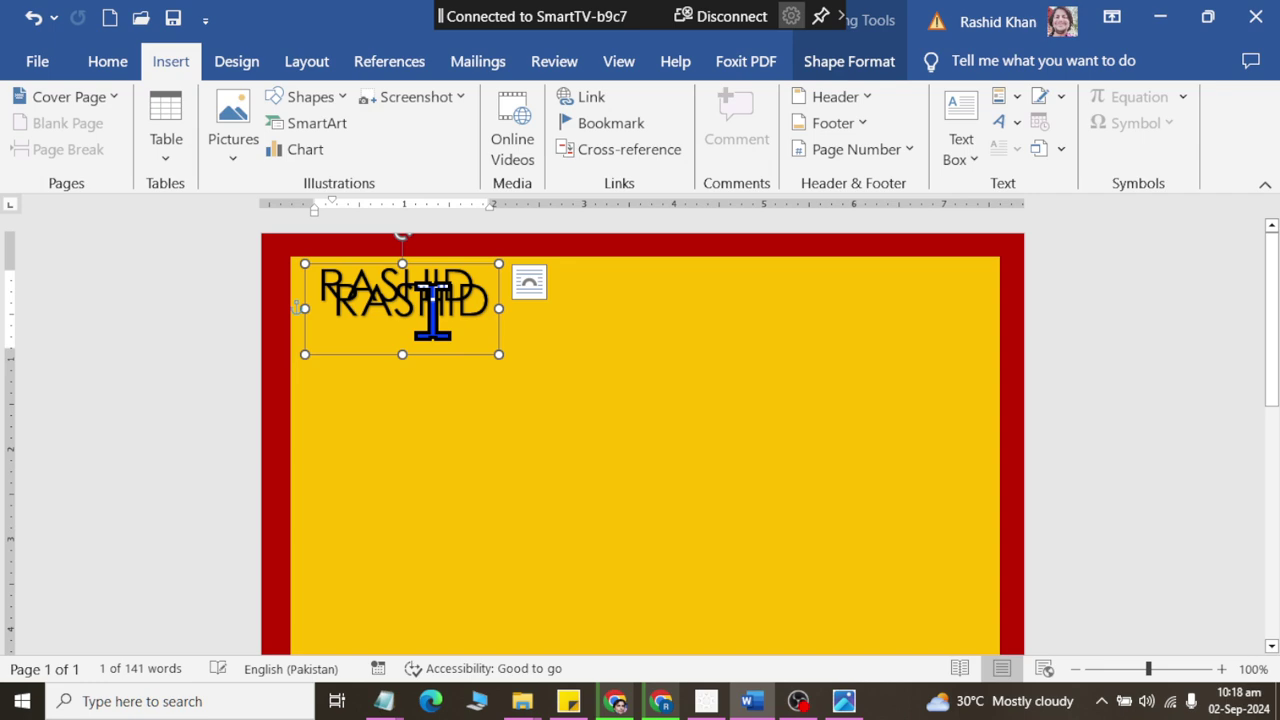
pyautogui.moveTo(437, 355); pyautogui.dragTo(537, 430)
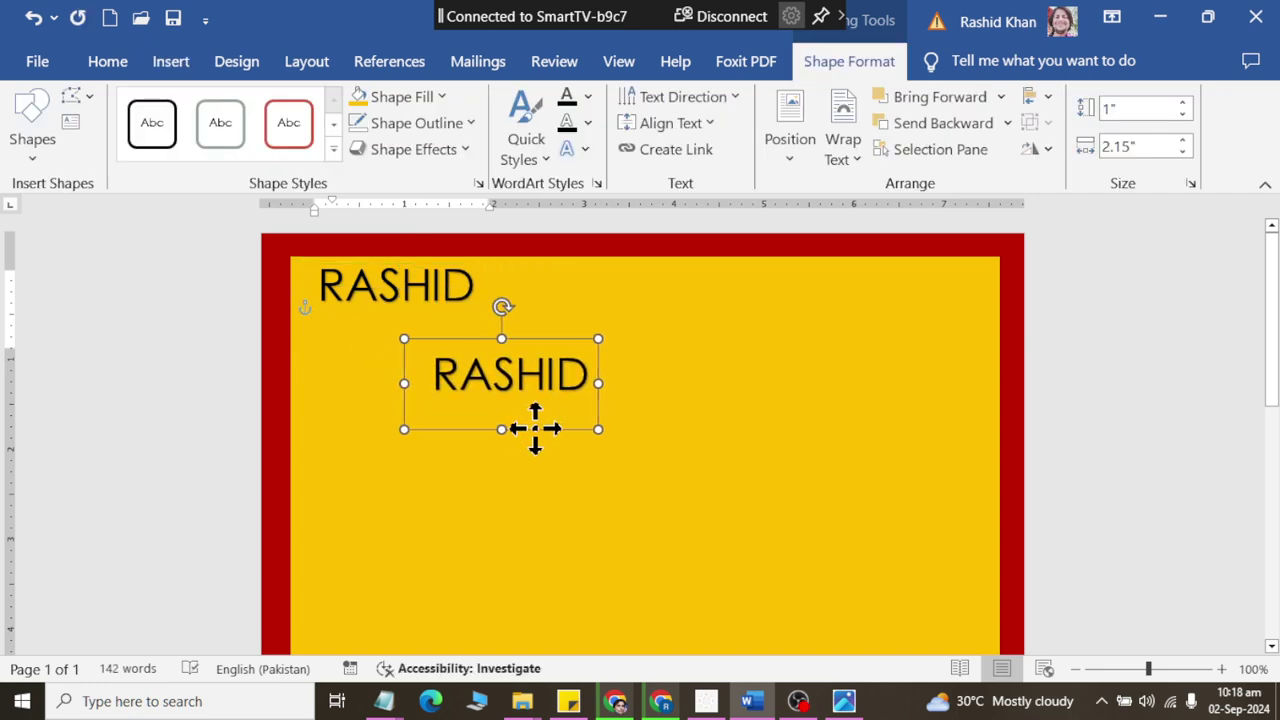
pyautogui.doubleClick(505, 365)
pyautogui.write('AL')
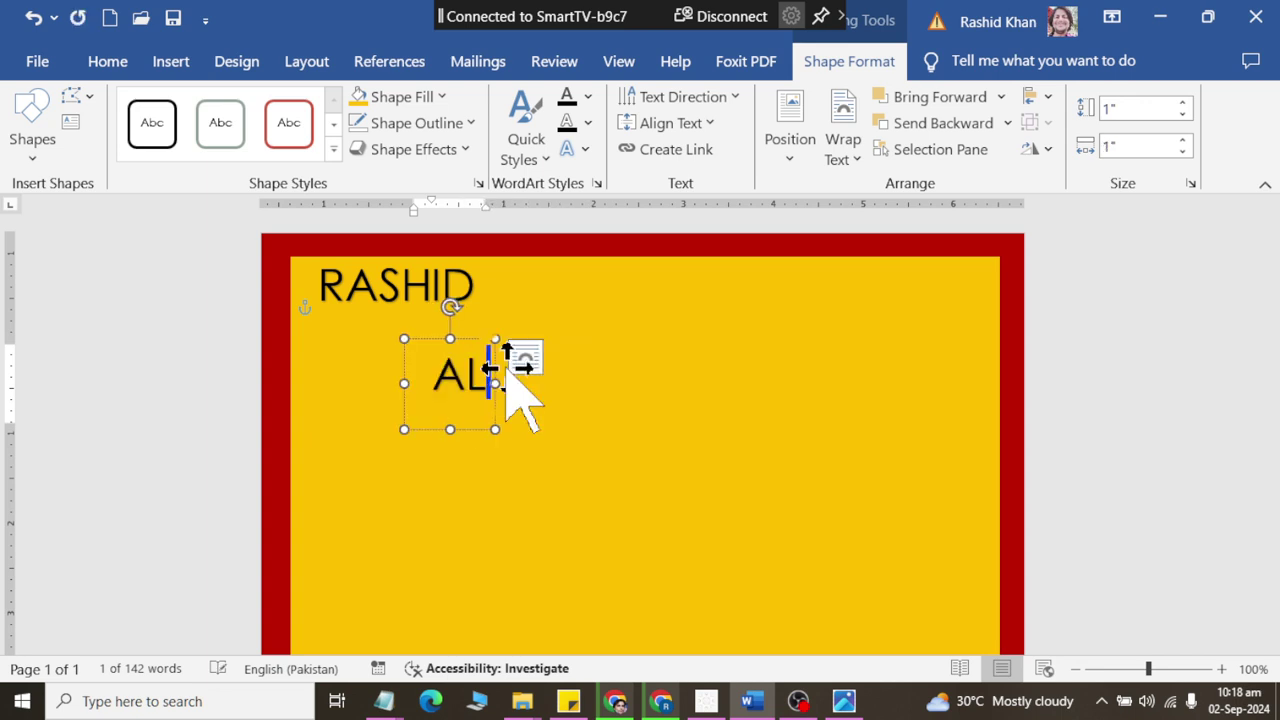
pyautogui.write('-HUSSIANI')
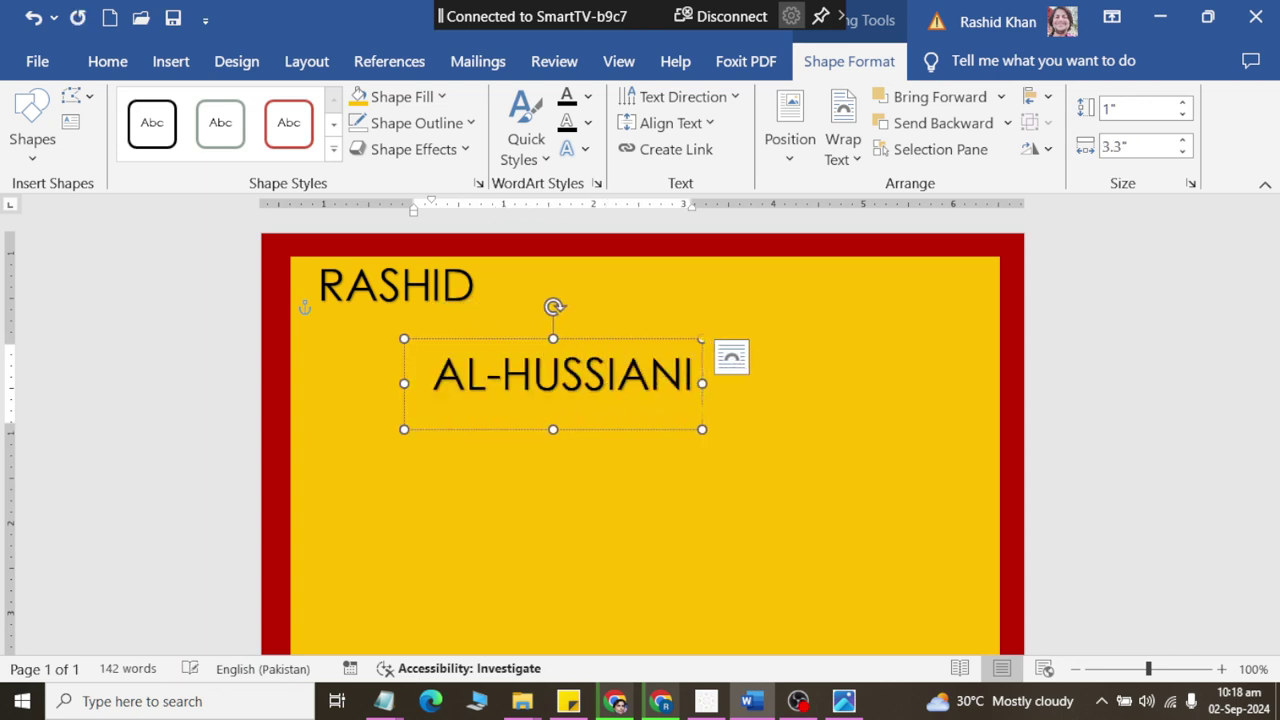
pyautogui.press('Return')
pyautogui.write('COLELGE OF COMPUTE')
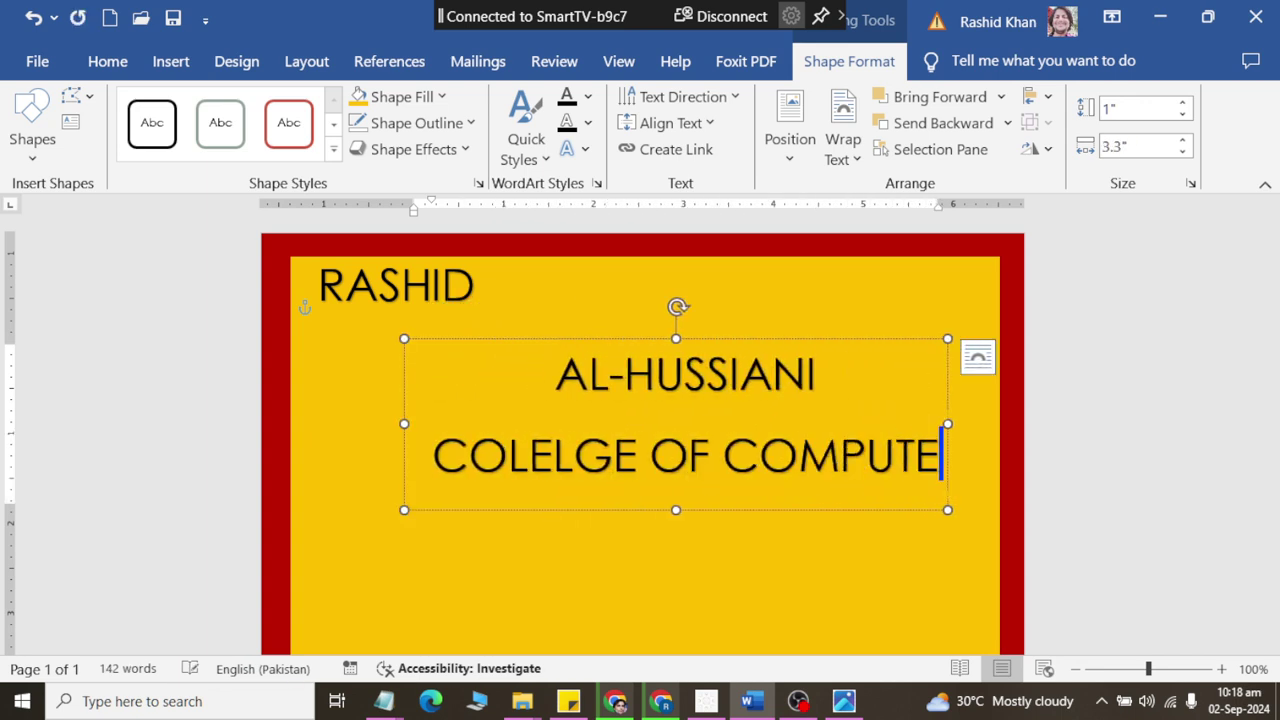
pyautogui.write('R SCIENCE AND INFOR')
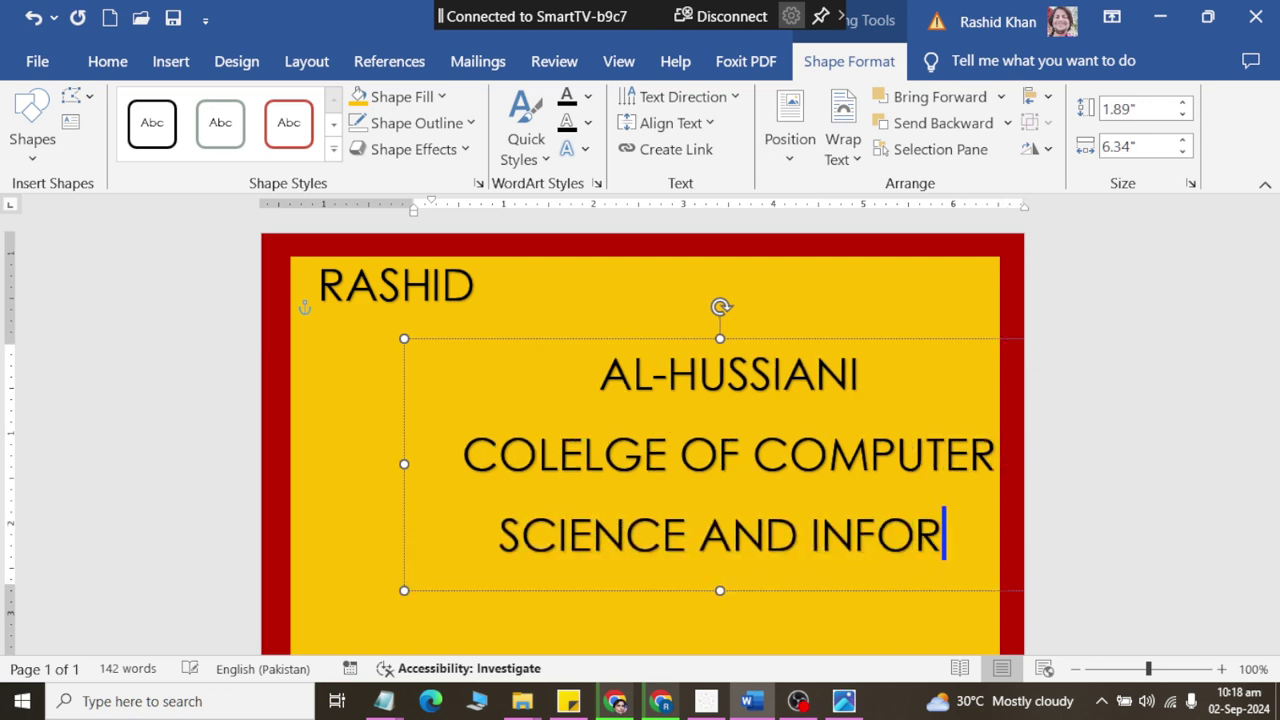
pyautogui.write('MATION TECHNOLOGY')
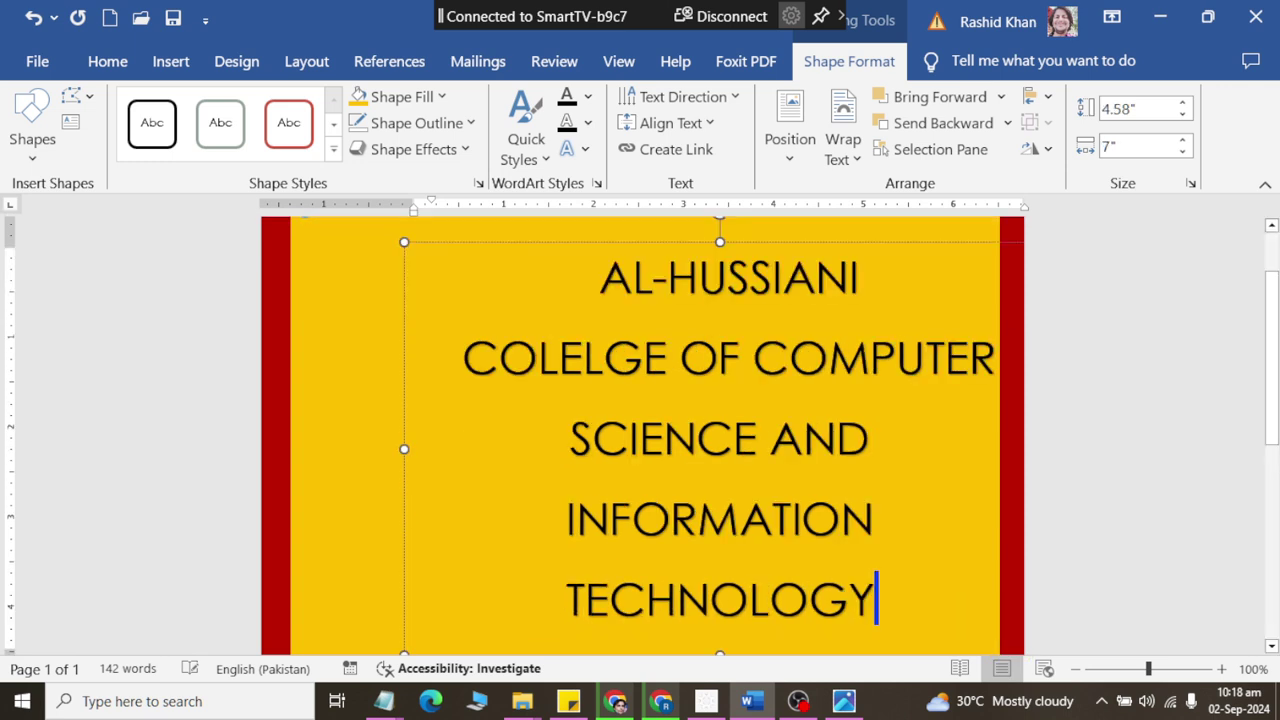
# Move the surname from the second WordArt to follow the first name in the top WordArt.
pyautogui.click(566, 284)
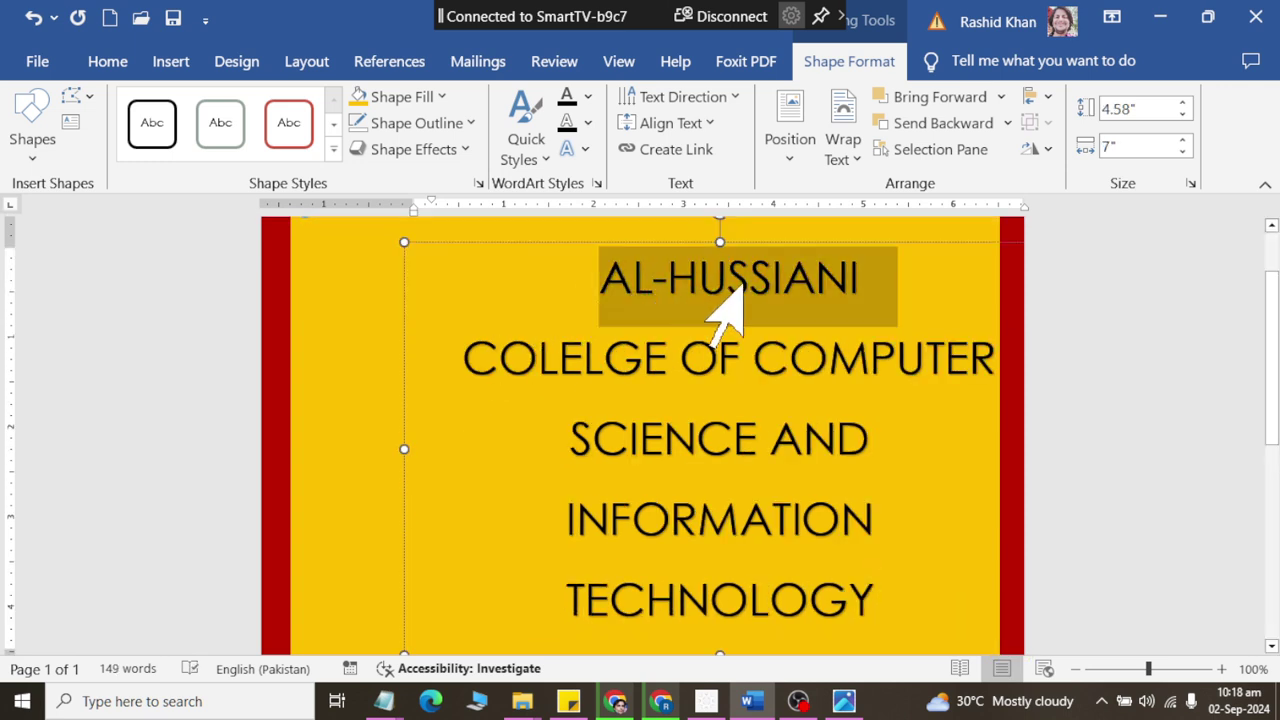
pyautogui.scroll(2, 729, 306)
pyautogui.press('Delete')
pyautogui.click(480, 286)
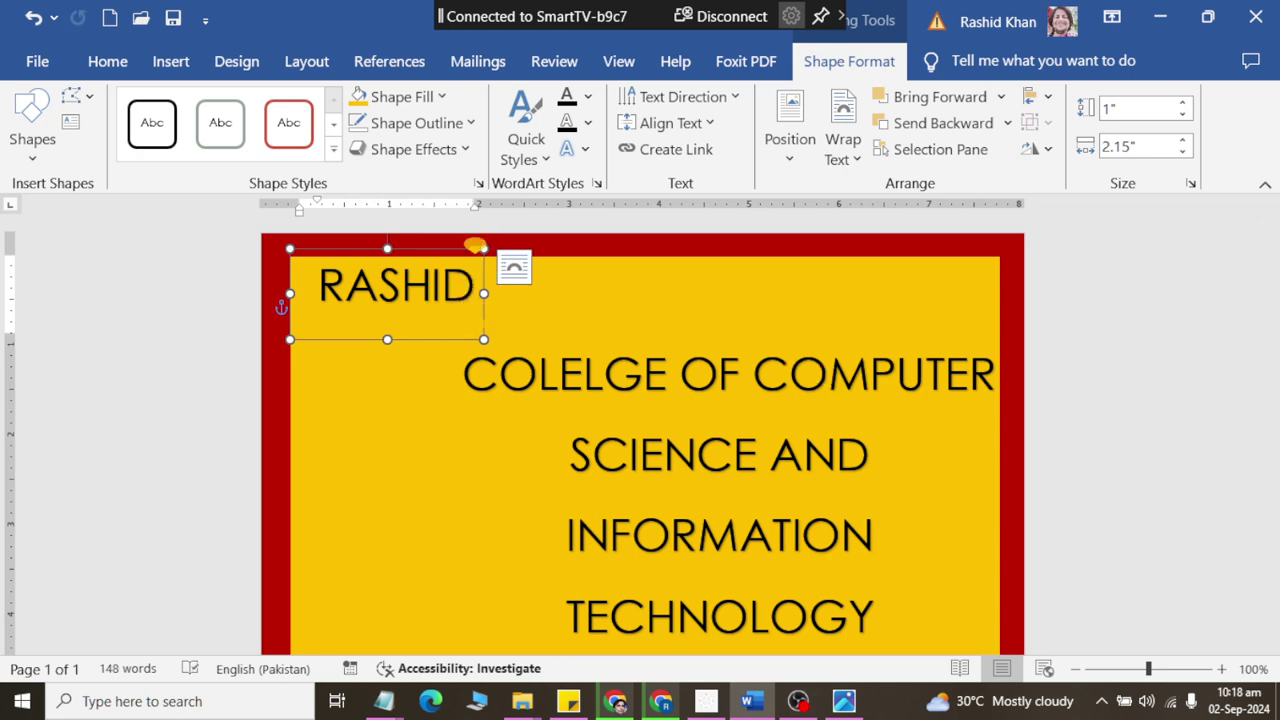
pyautogui.write('AL-HUSSIANI')
# Select all the college text in the second WordArt.
pyautogui.click(643, 455)
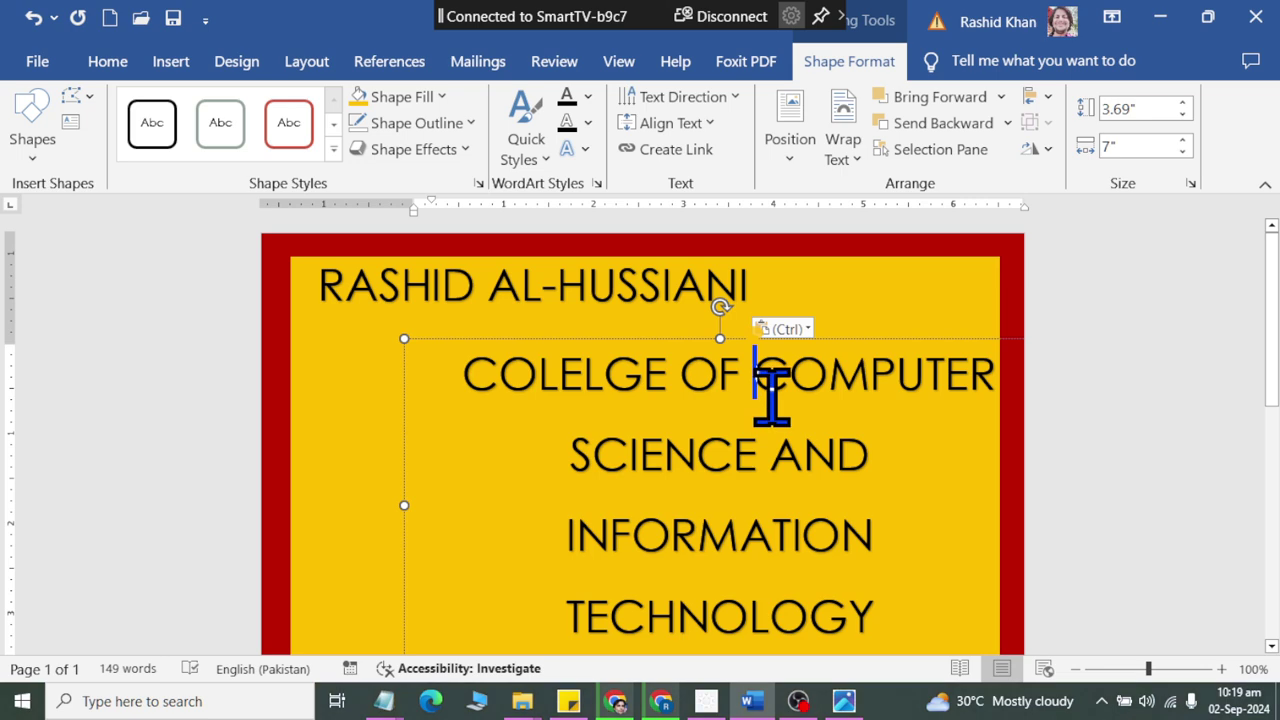
pyautogui.hotkey('ctrl', 'a')
pyautogui.click(110, 63)
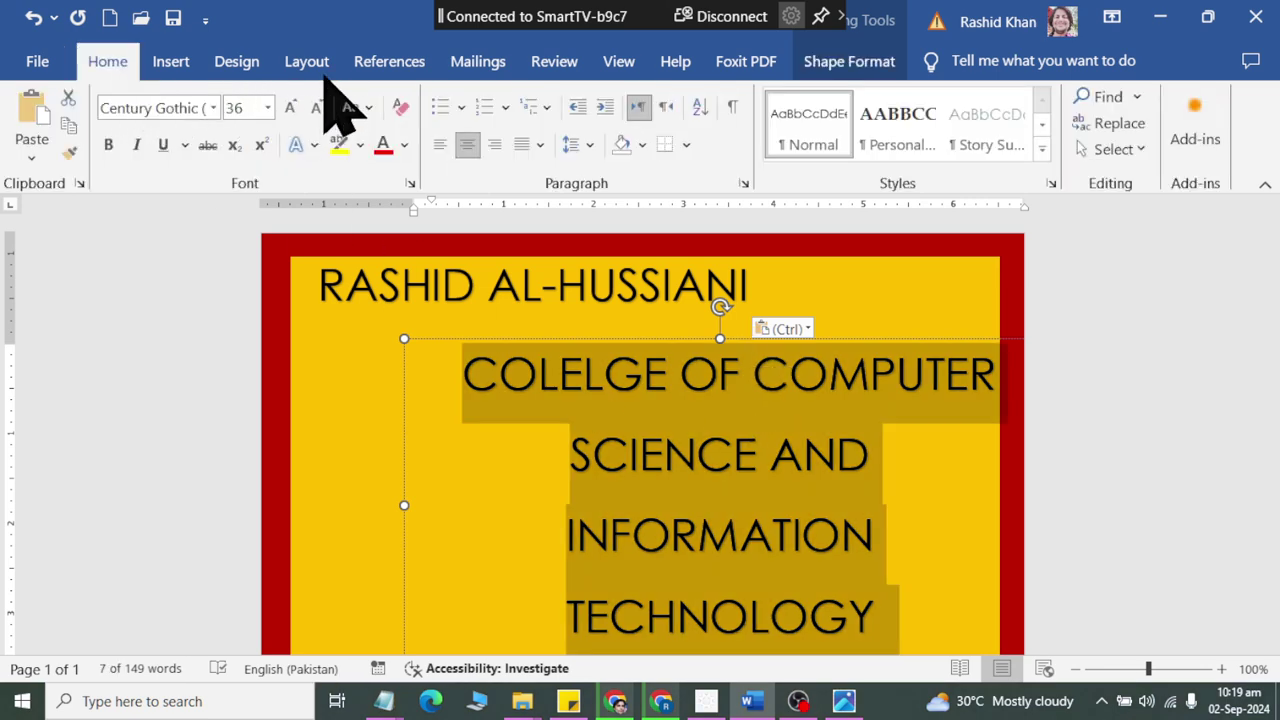
pyautogui.click(238, 62)
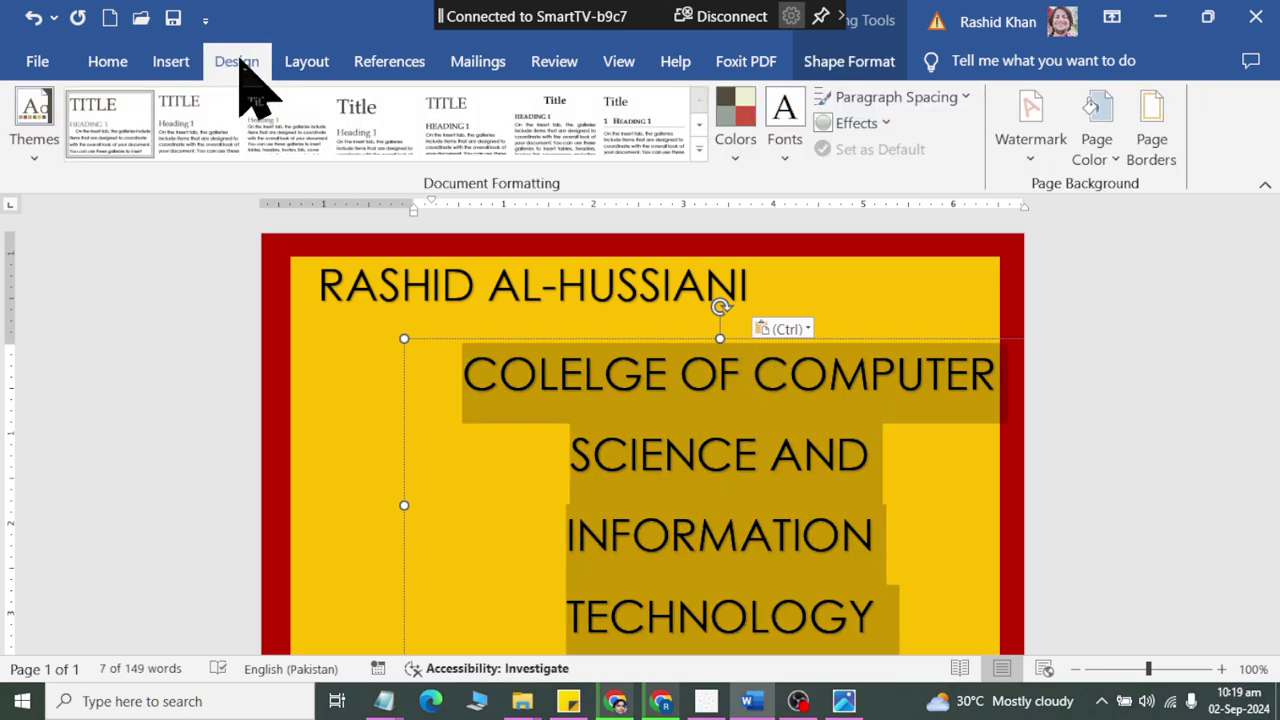
# Apply the Arial theme font and reduce the college text to 22 pt.
pyautogui.click(786, 150)
pyautogui.click(826, 462)
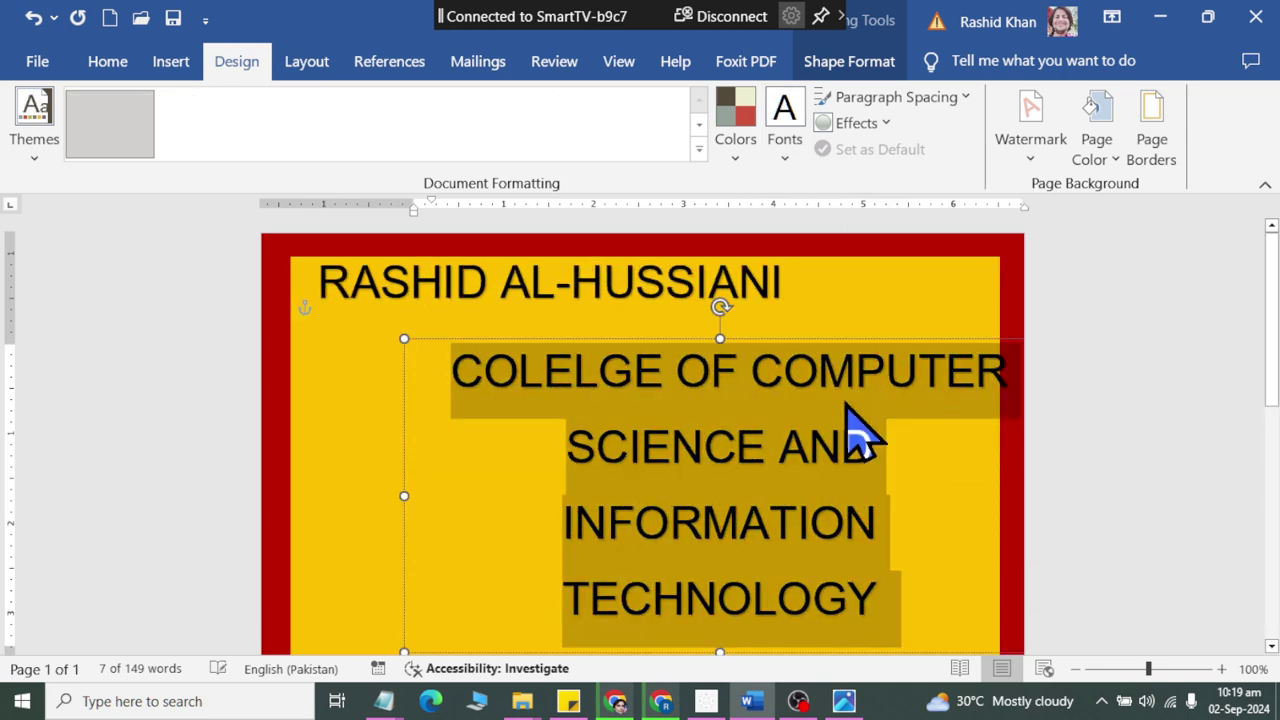
pyautogui.hotkey('ctrl', 'a')
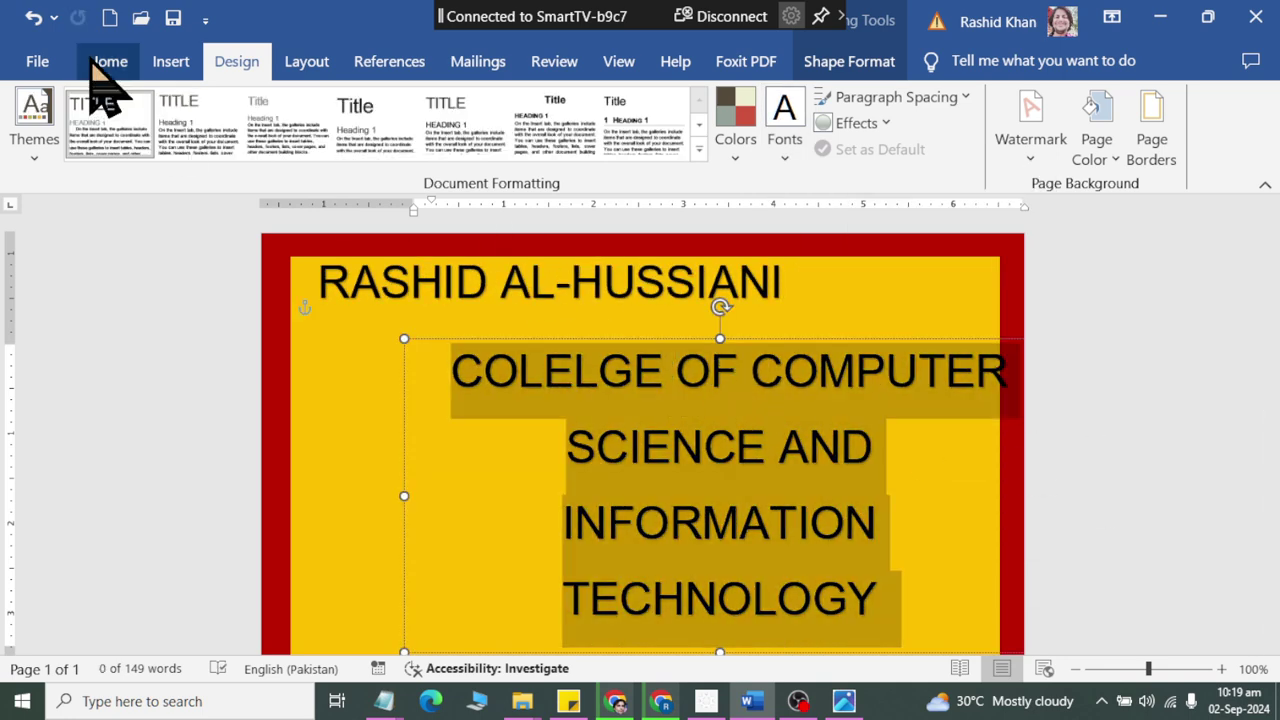
pyautogui.click(100, 62)
pyautogui.click(317, 108)
pyautogui.click(317, 108)
pyautogui.click(317, 108)
pyautogui.click(317, 108)
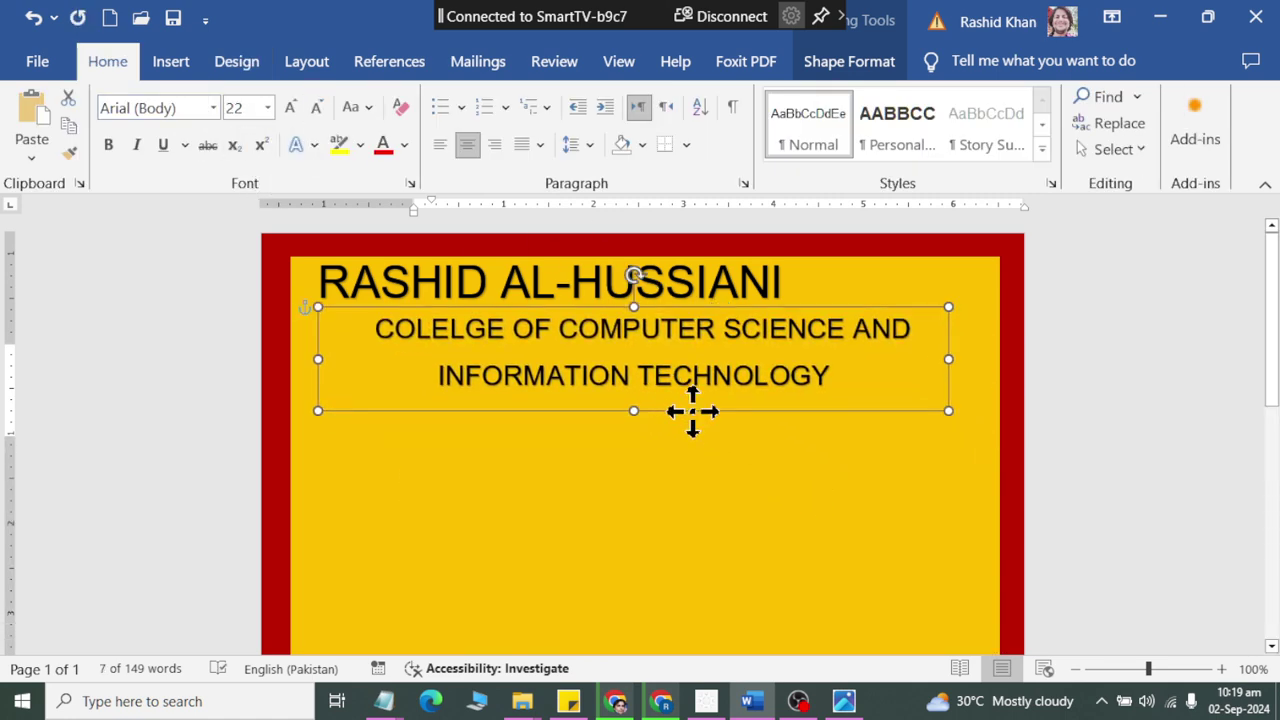
# Move the college box up under the title and widen it toward both side borders.
pyautogui.moveTo(760, 445); pyautogui.dragTo(698, 434)
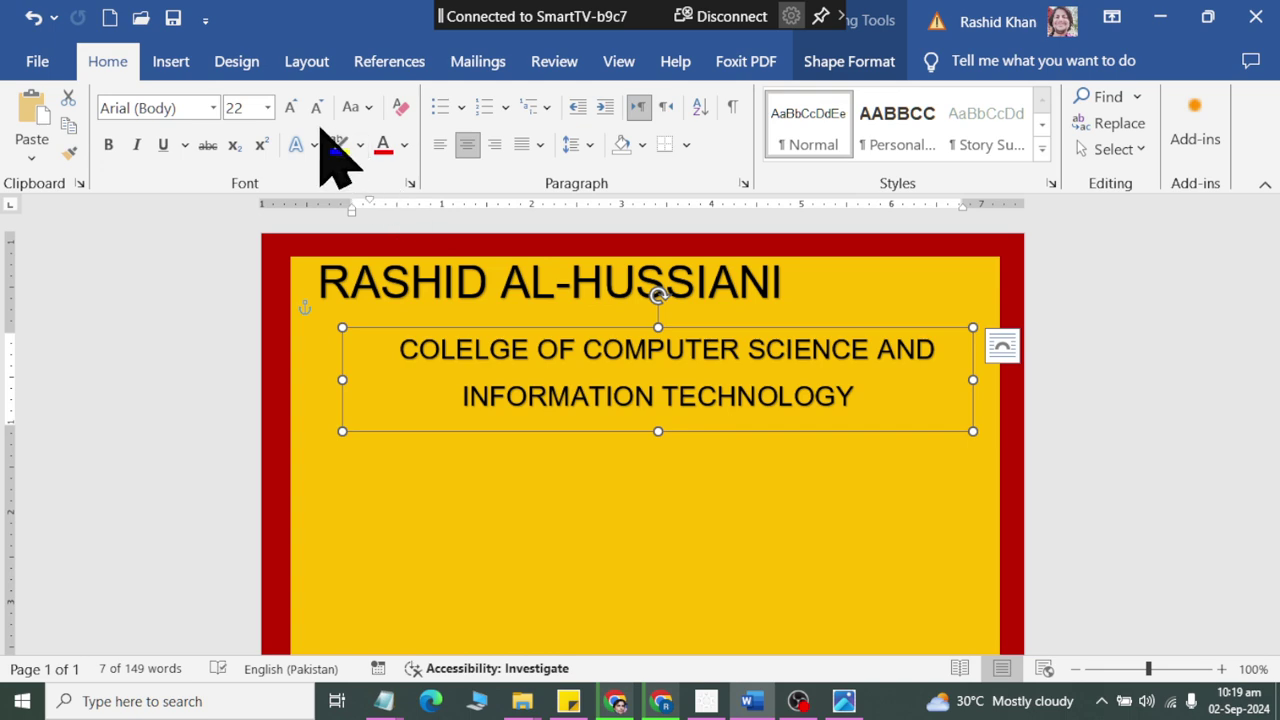
pyautogui.moveTo(342, 379); pyautogui.dragTo(290, 370)
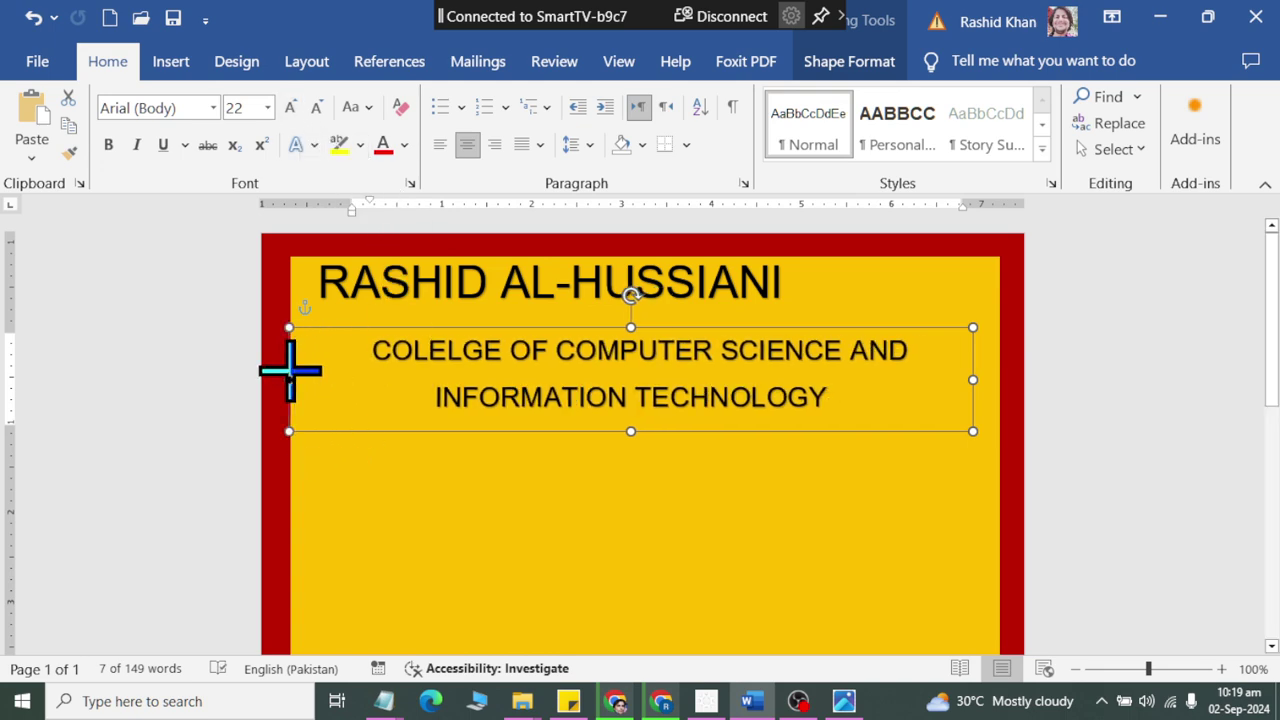
pyautogui.moveTo(973, 379); pyautogui.dragTo(1000, 379)
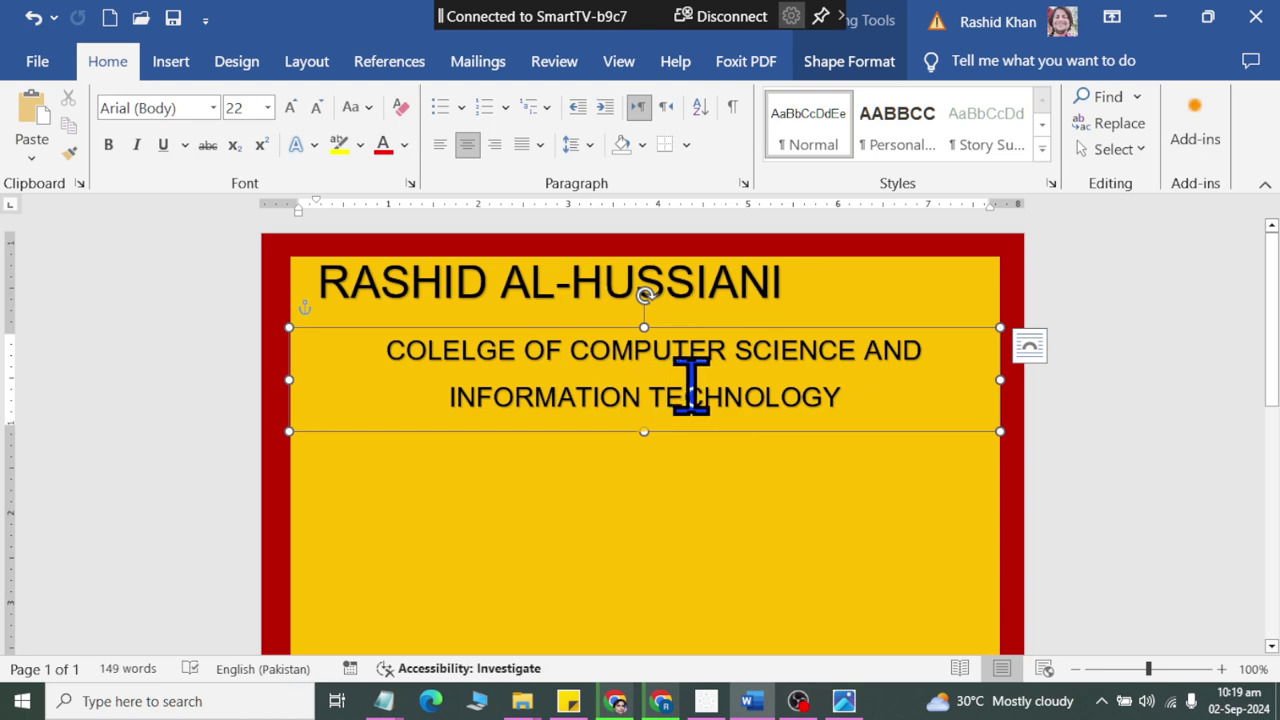
# Set the college lines to 1.0 line spacing.
pyautogui.hotkey('ctrl', 'a')
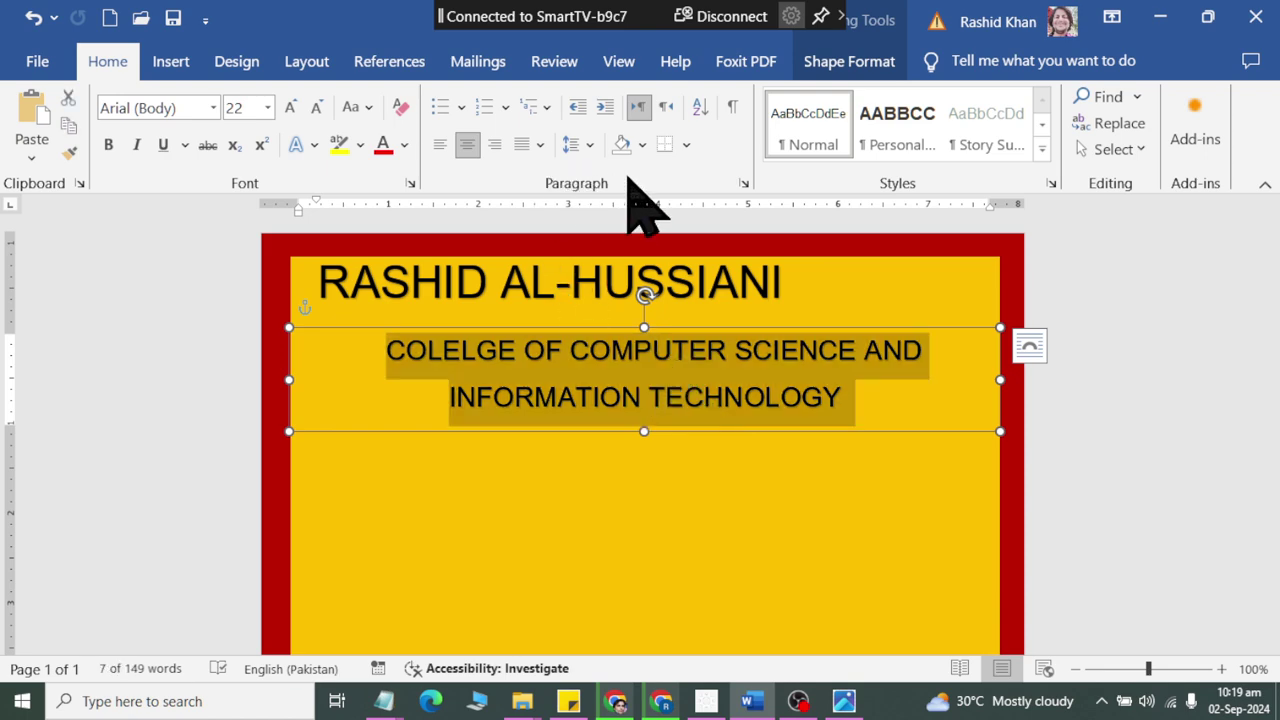
pyautogui.click(588, 146)
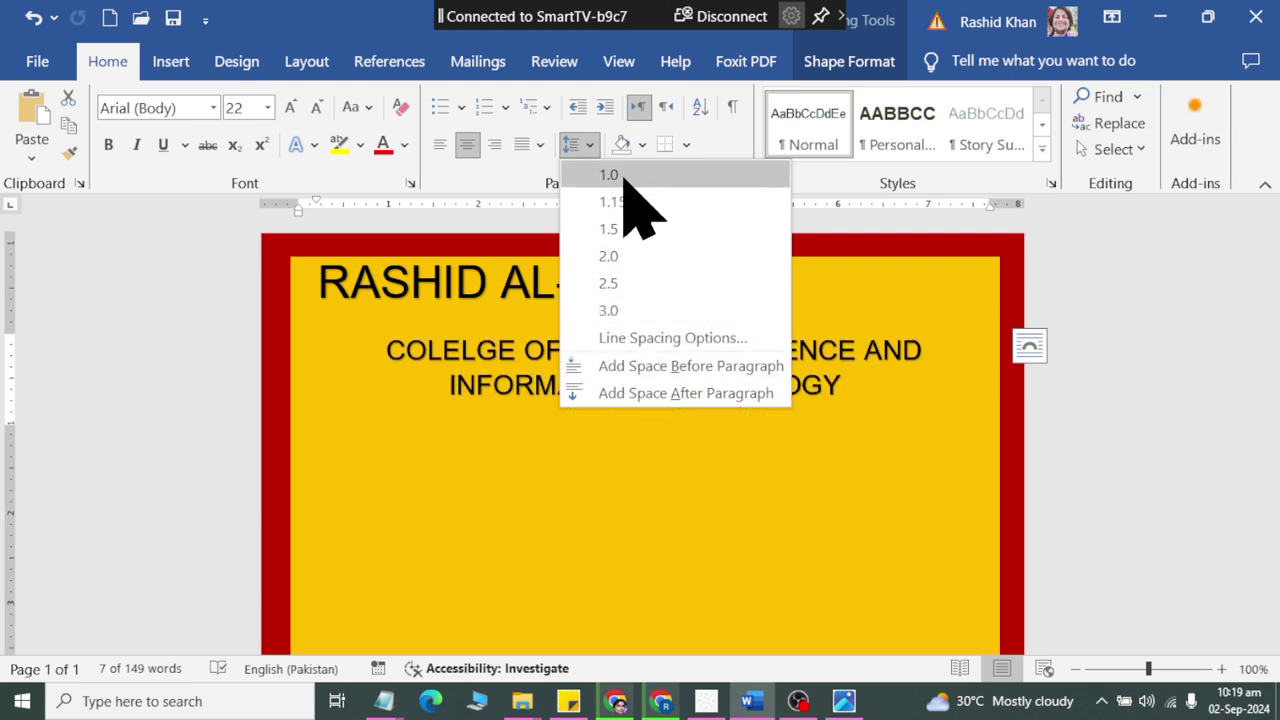
pyautogui.click(622, 176)
# Try an exact line spacing in Line Spacing Options, undo it, and raise the box's top edge.
pyautogui.click(308, 64)
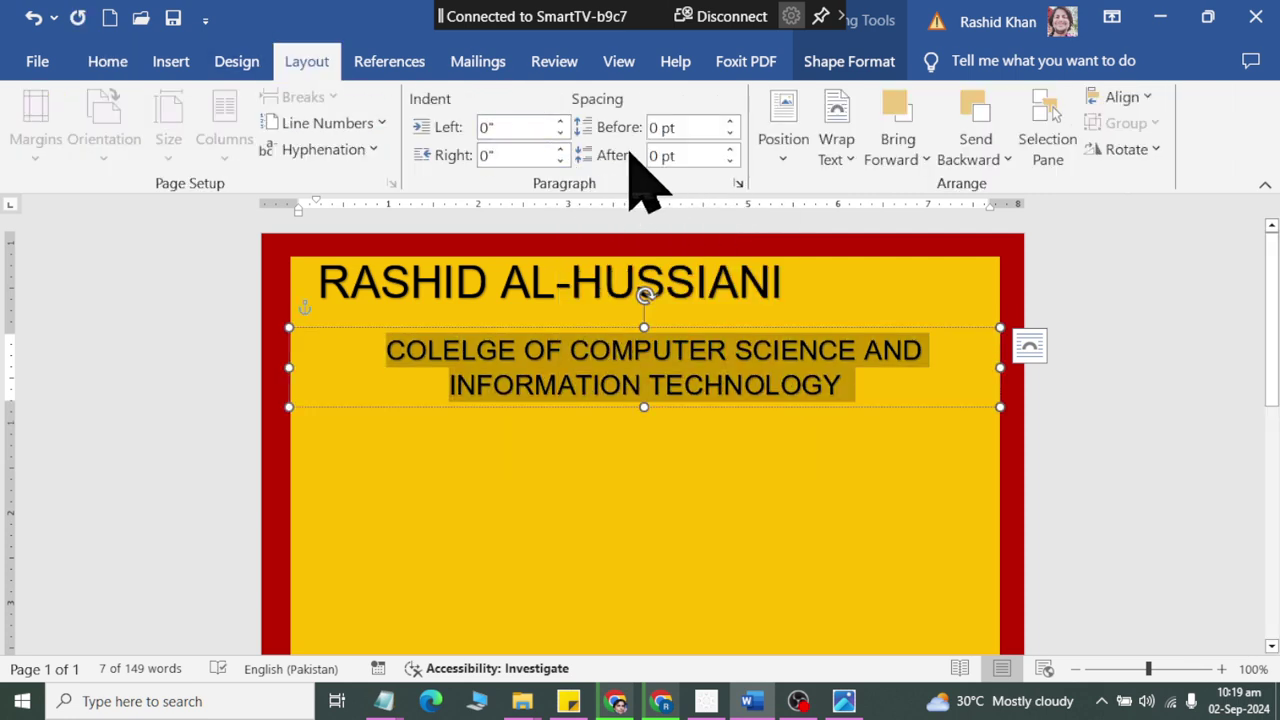
pyautogui.click(99, 63)
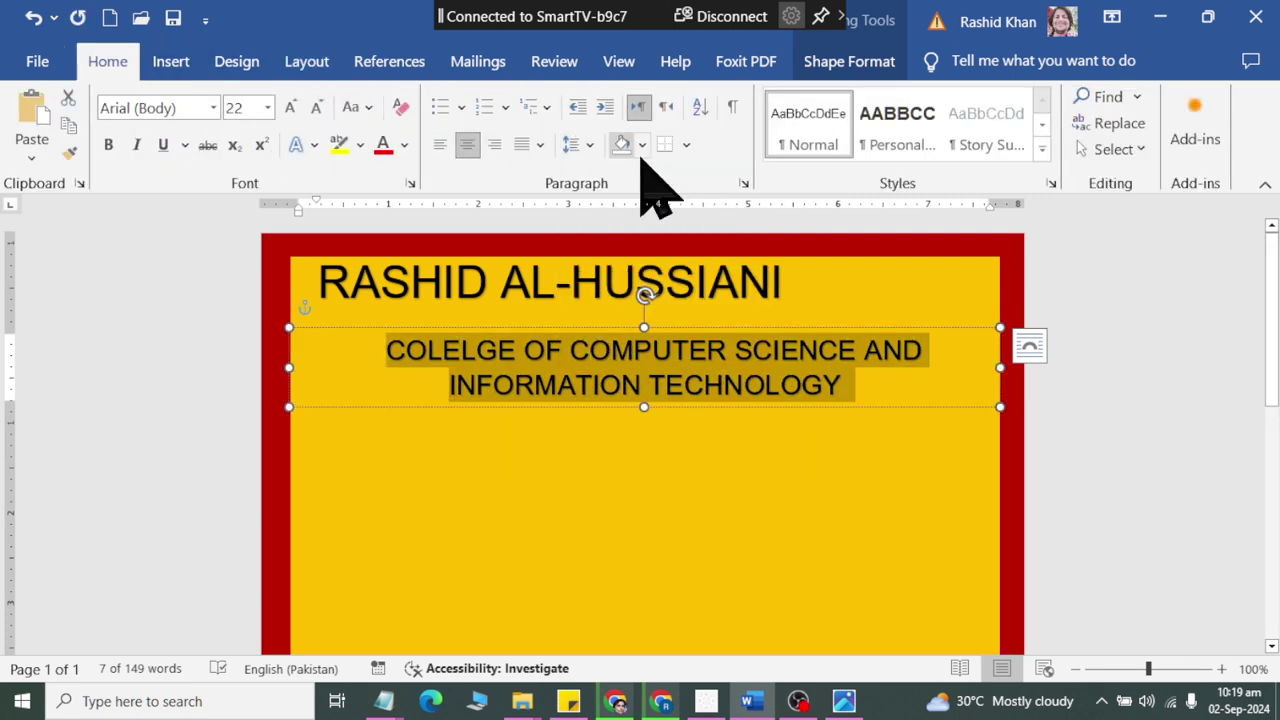
pyautogui.click(591, 144)
pyautogui.click(612, 336)
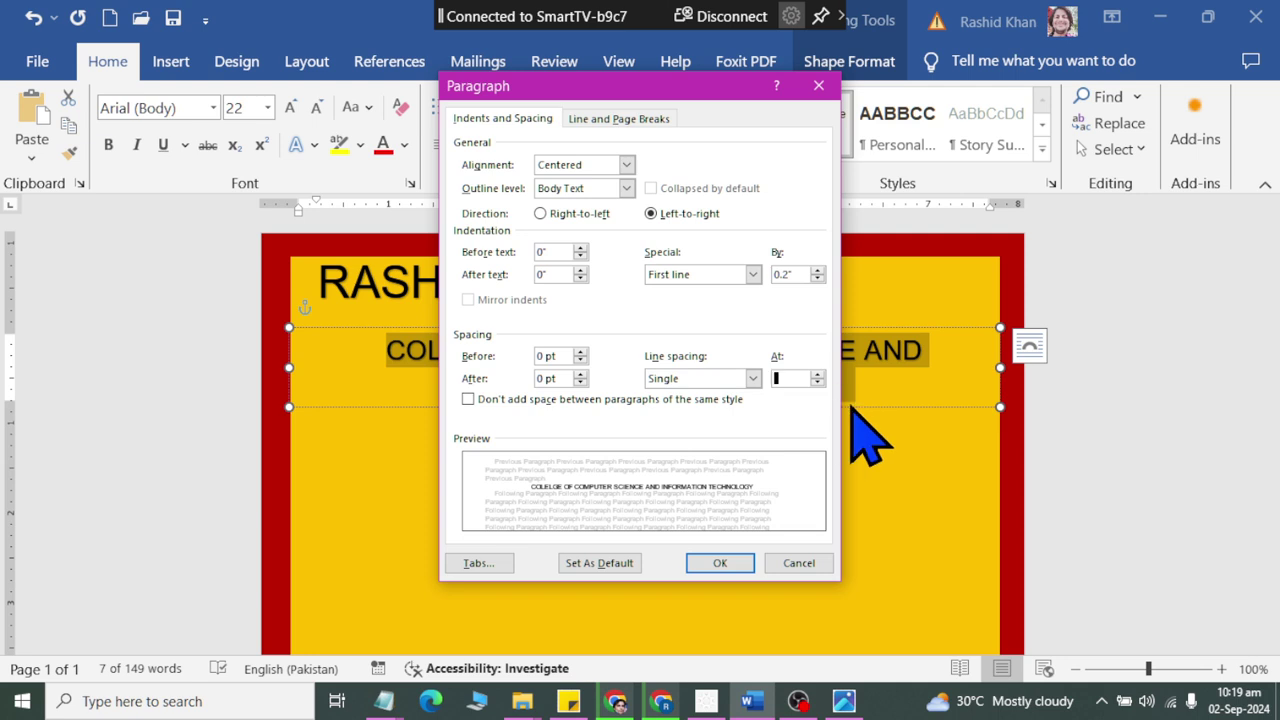
pyautogui.press('Return')
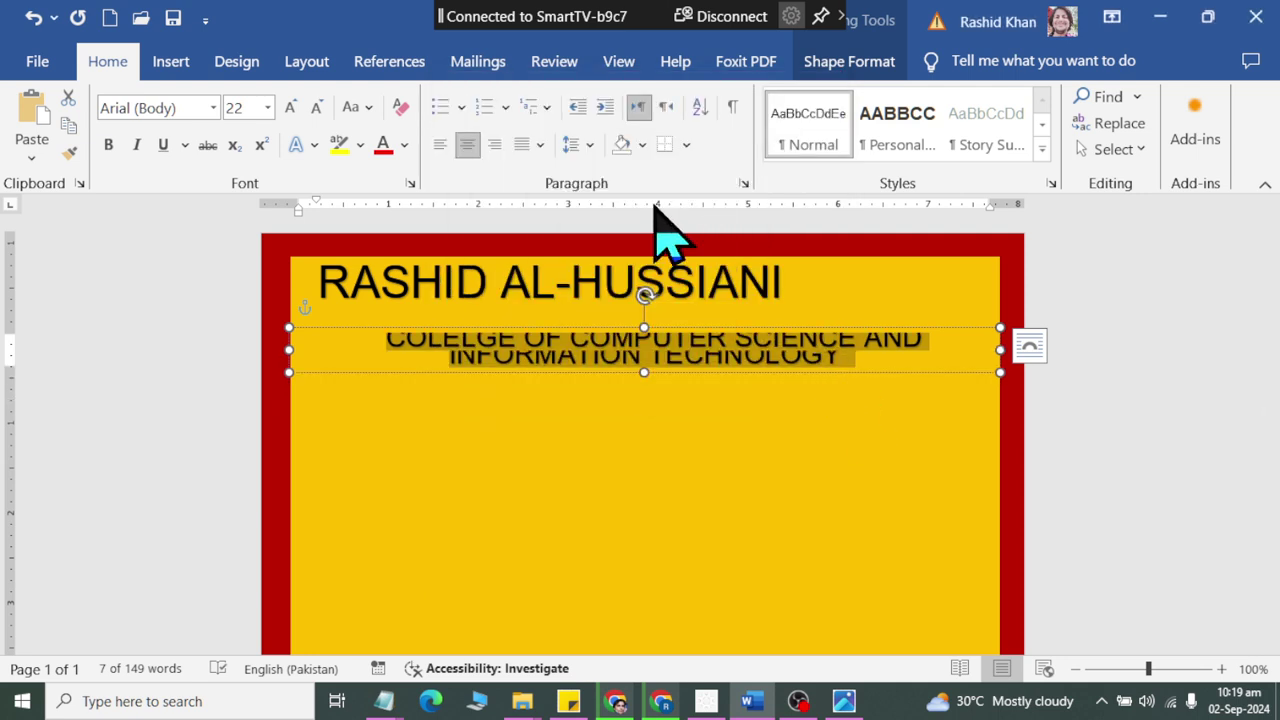
pyautogui.hotkey('ctrl', 'z')
pyautogui.click(700, 371)
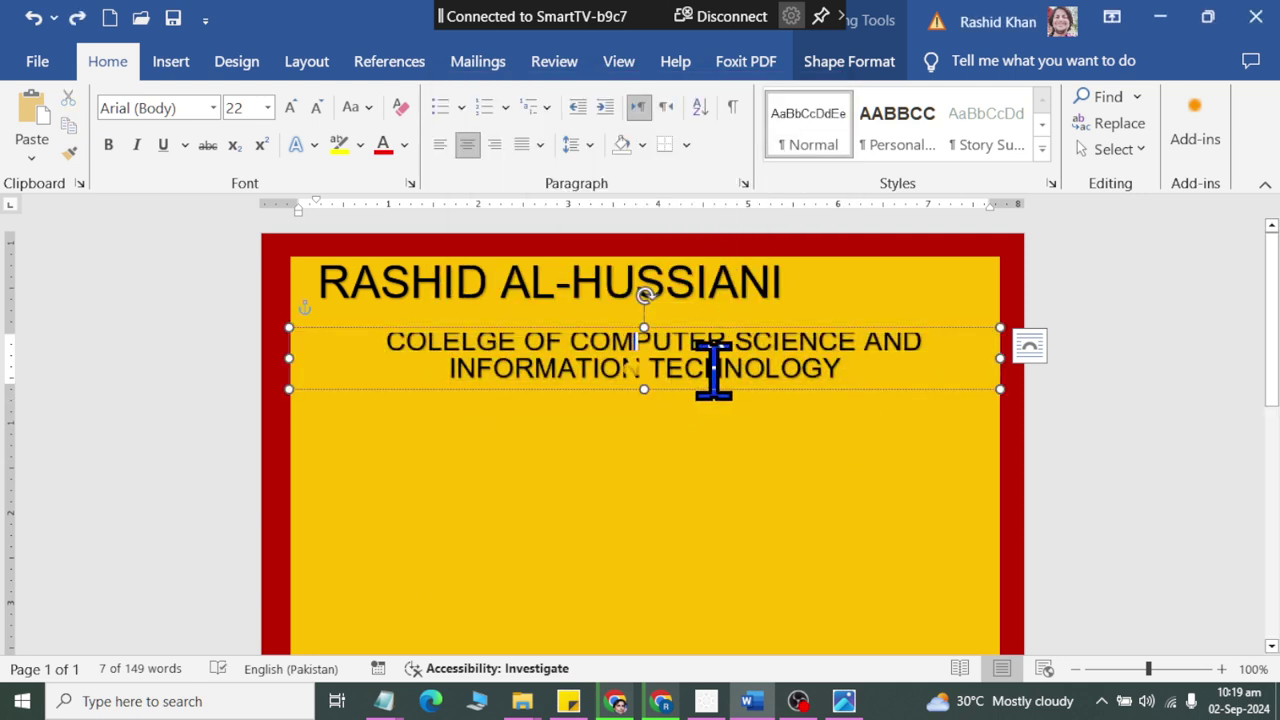
pyautogui.moveTo(644, 328); pyautogui.dragTo(640, 313)
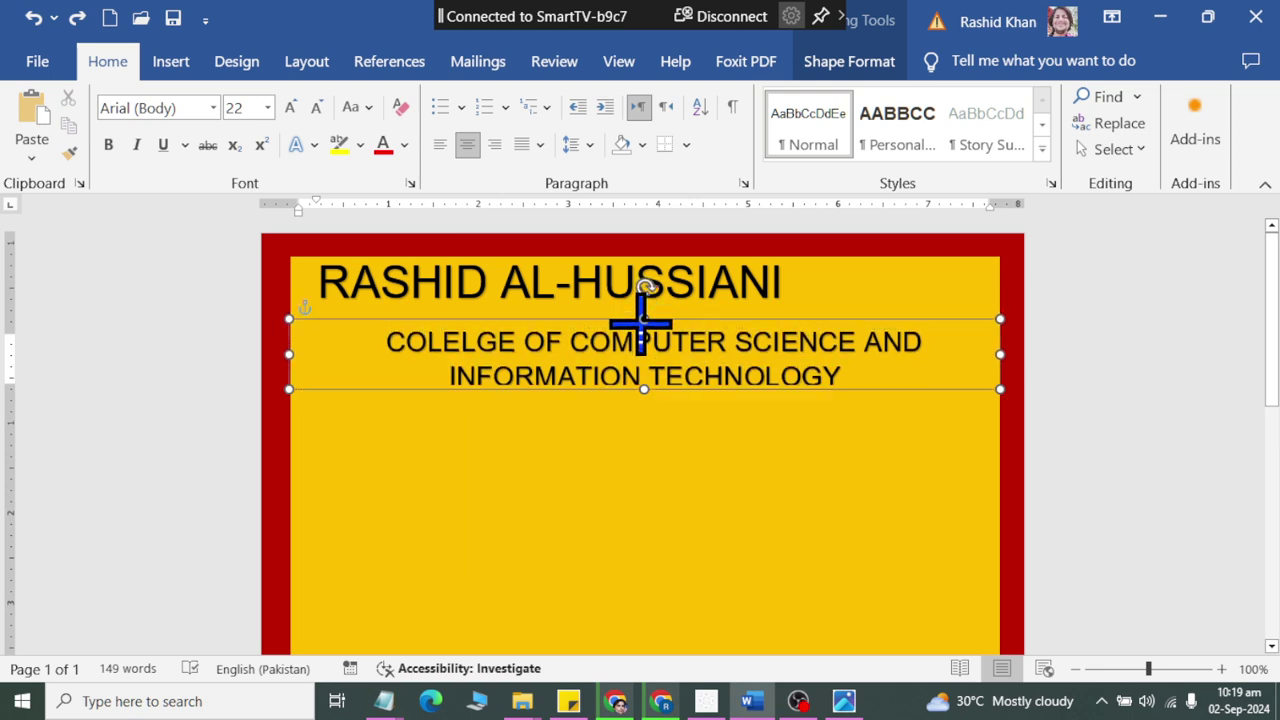
# Widen the title WordArt box to the right and shorten it to fit the heading.
pyautogui.click(570, 280)
pyautogui.tripleClick(710, 313)
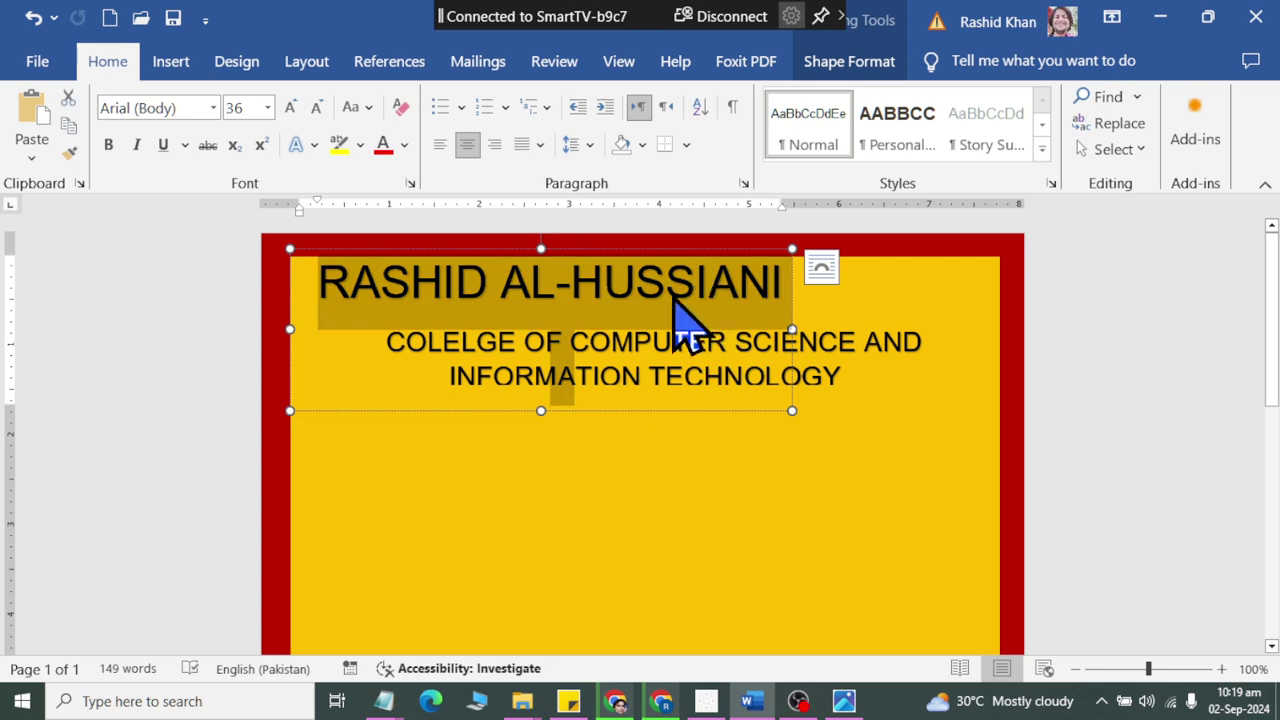
pyautogui.click(573, 292)
pyautogui.click(785, 293)
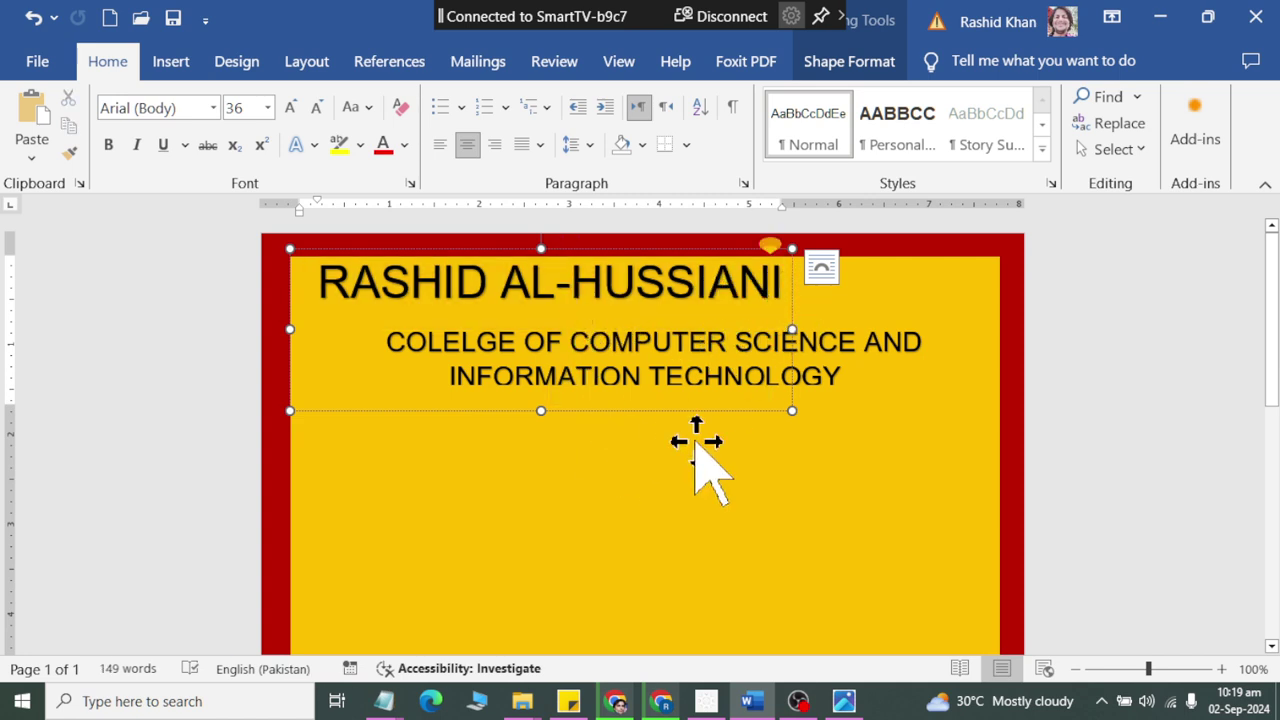
pyautogui.moveTo(793, 329); pyautogui.dragTo(888, 329)
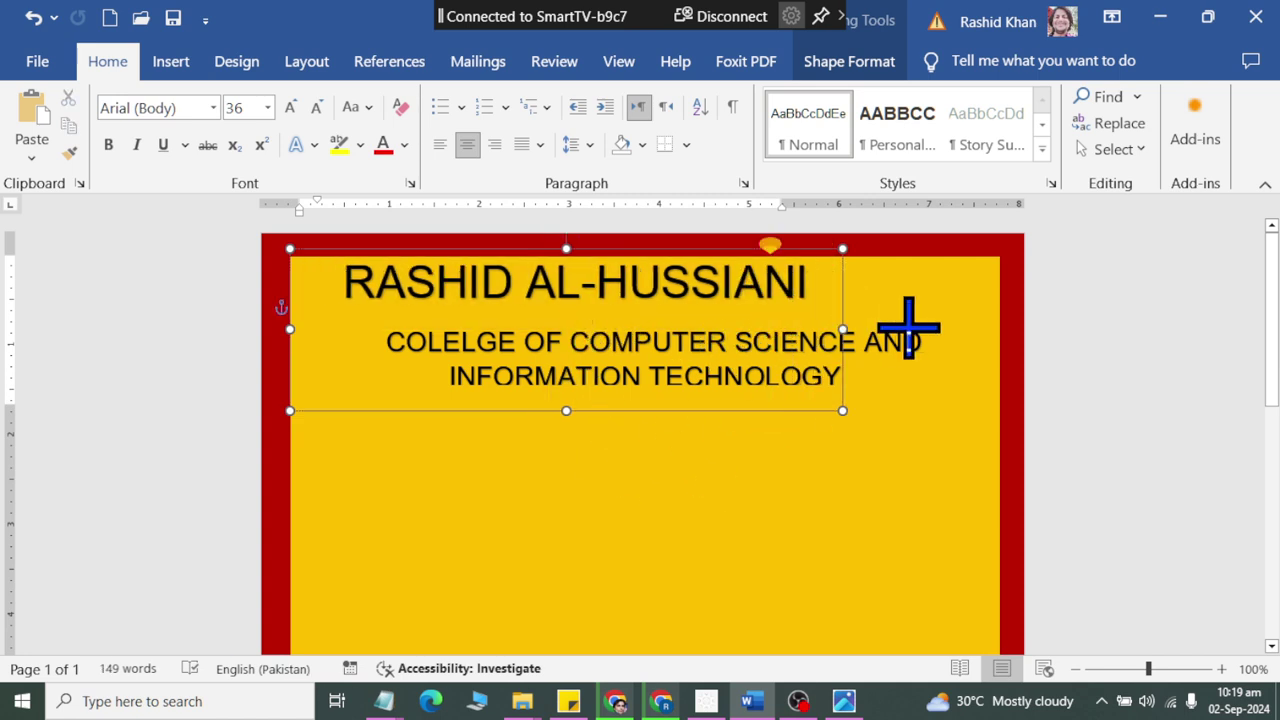
pyautogui.click(590, 409)
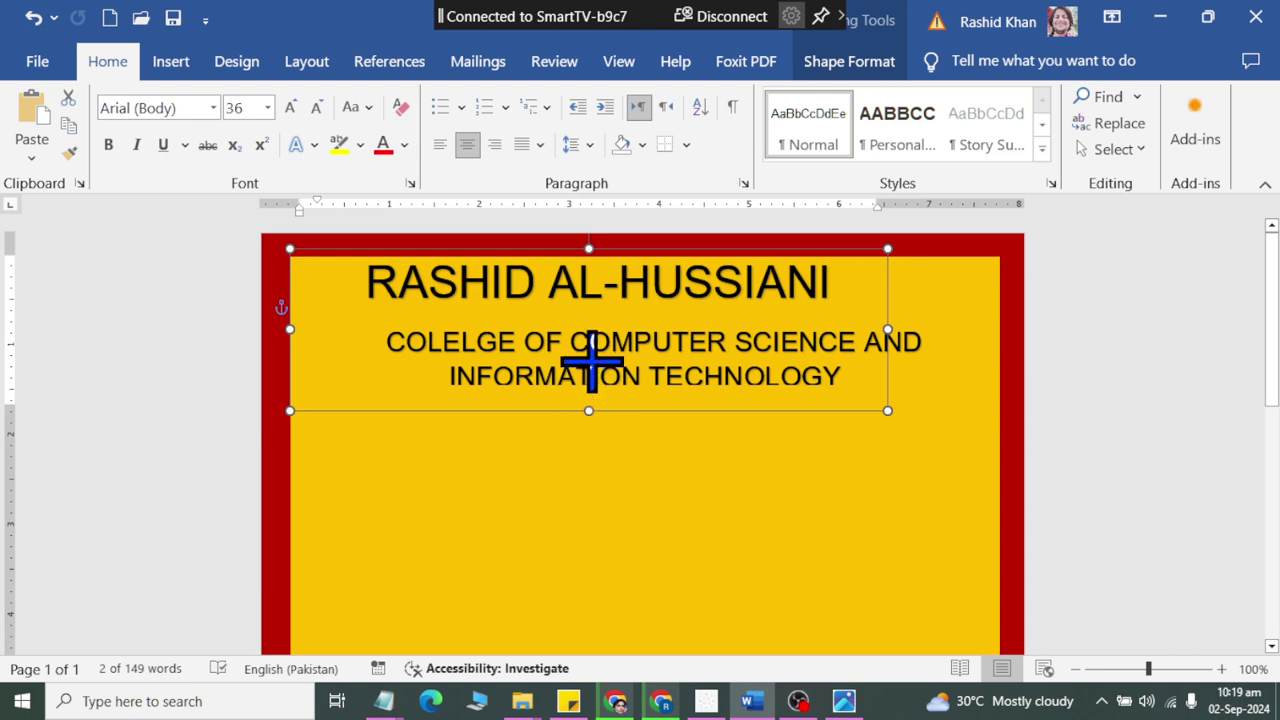
pyautogui.moveTo(589, 411); pyautogui.dragTo(589, 314)
# Set the name heading in the Cooper Black font.
pyautogui.tripleClick(586, 278)
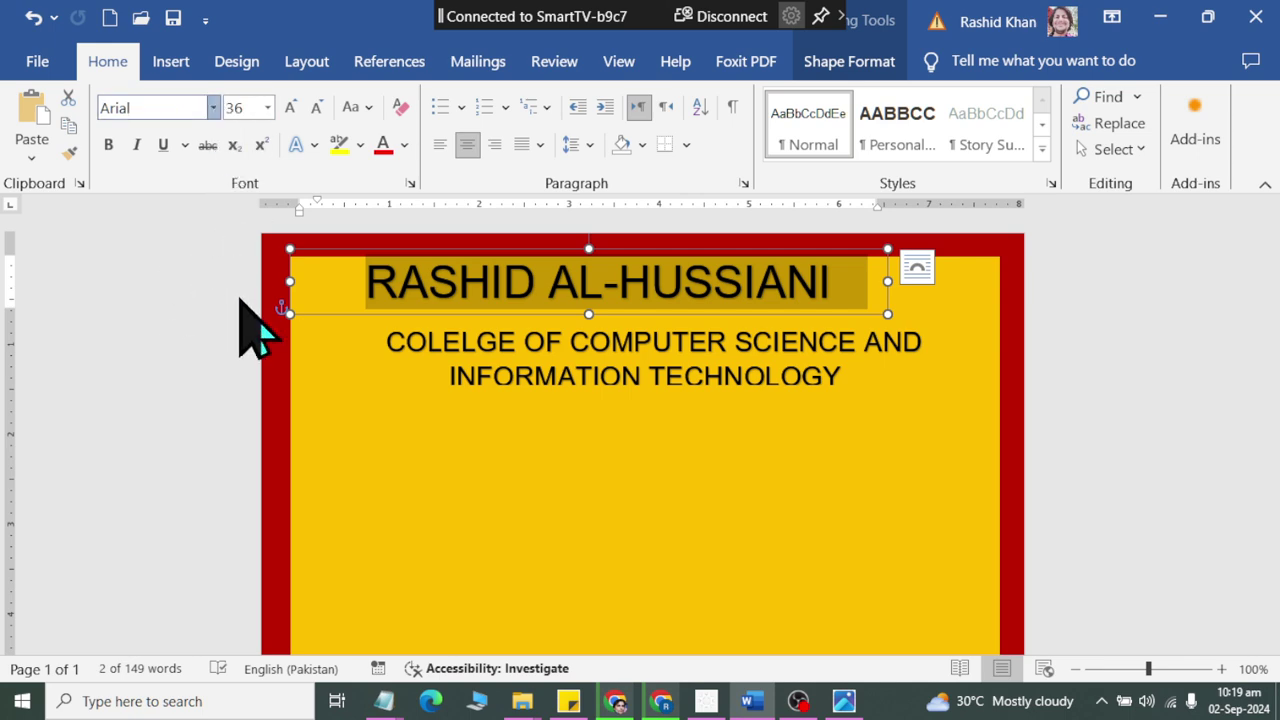
pyautogui.click(213, 107)
pyautogui.scroll(-5, 266, 490)
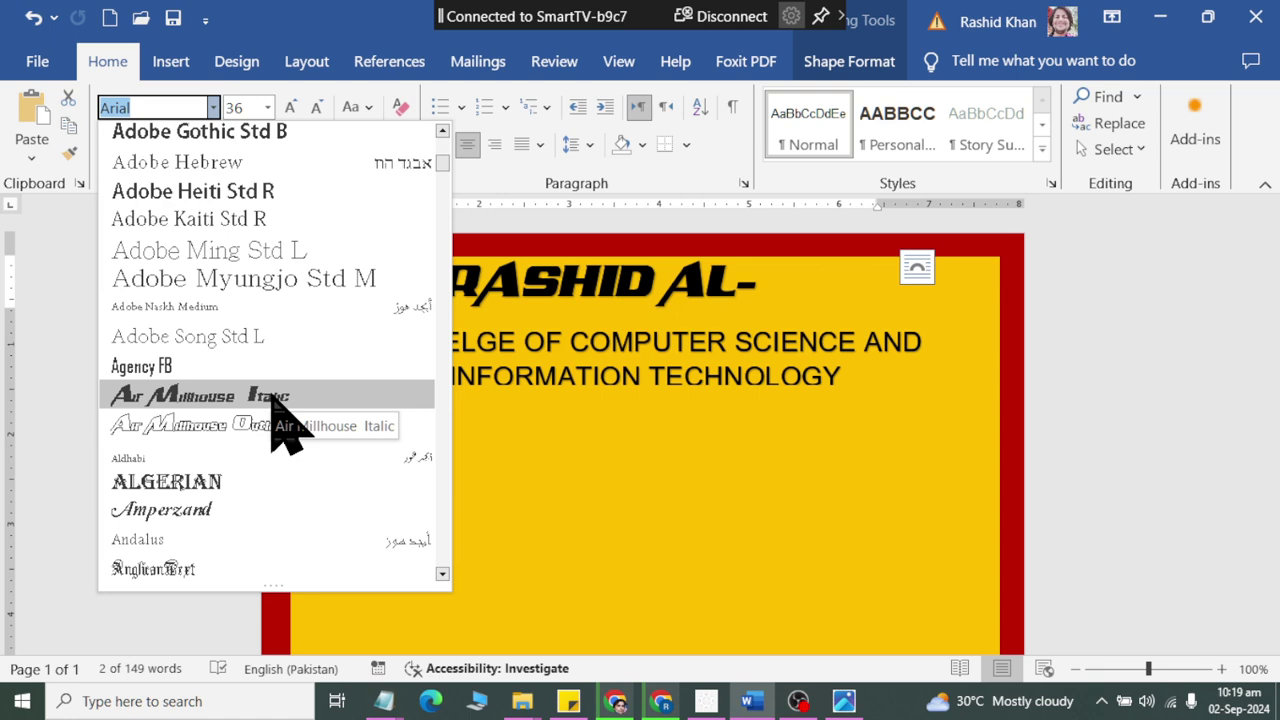
pyautogui.scroll(-3, 271, 423)
pyautogui.scroll(-2, 286, 423)
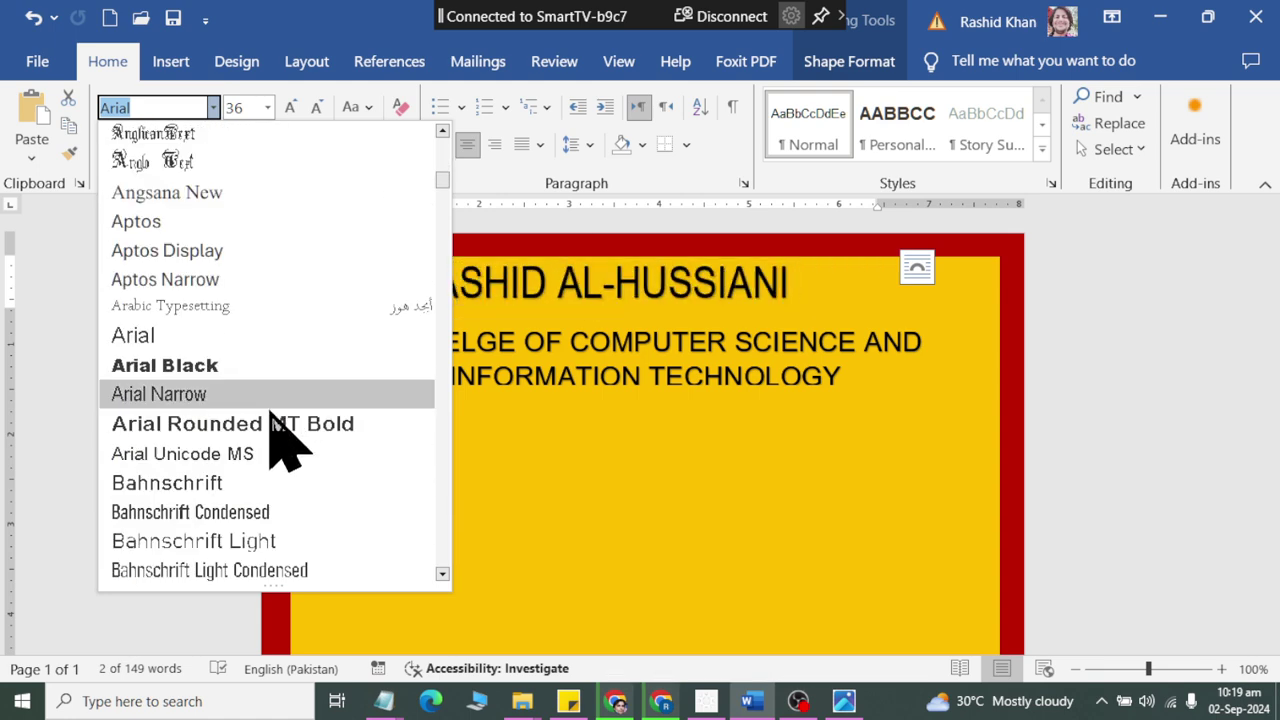
pyautogui.scroll(-5, 286, 443)
pyautogui.scroll(-3, 261, 463)
pyautogui.scroll(-1, 270, 500)
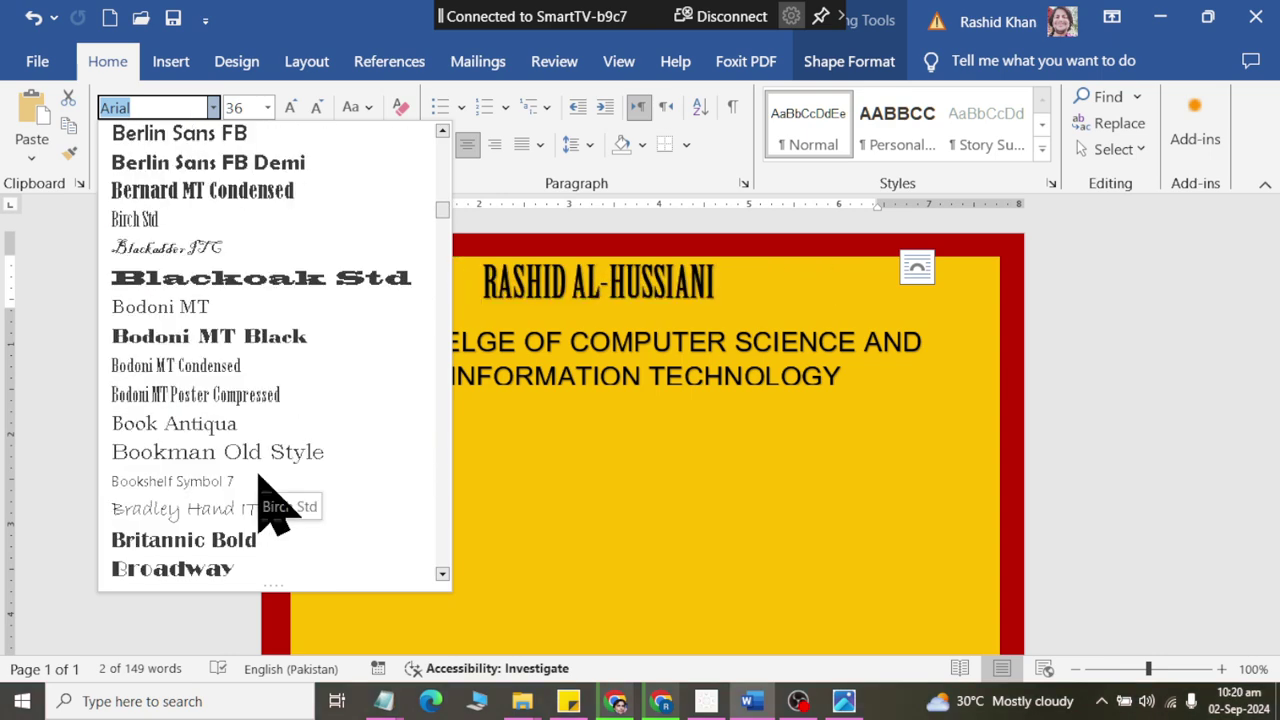
pyautogui.scroll(-3, 270, 500)
pyautogui.scroll(-4, 270, 500)
pyautogui.scroll(-4, 270, 500)
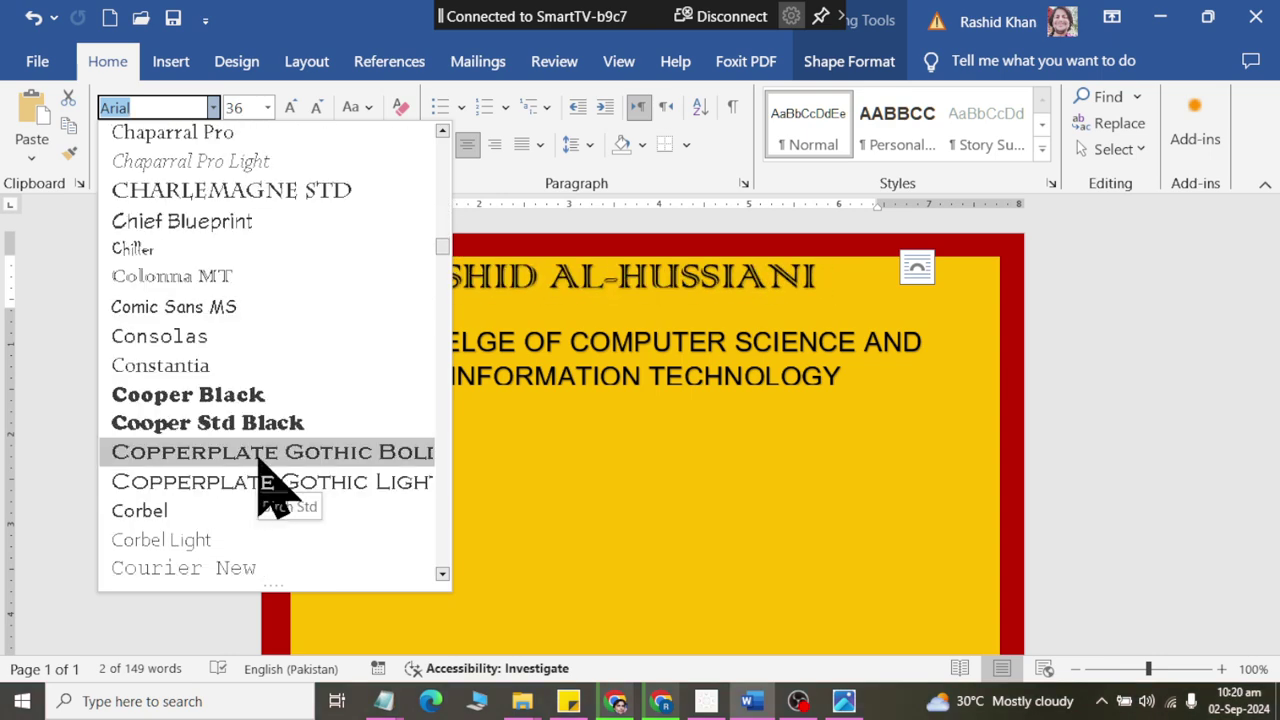
pyautogui.scroll(2, 262, 472)
pyautogui.scroll(-2, 262, 475)
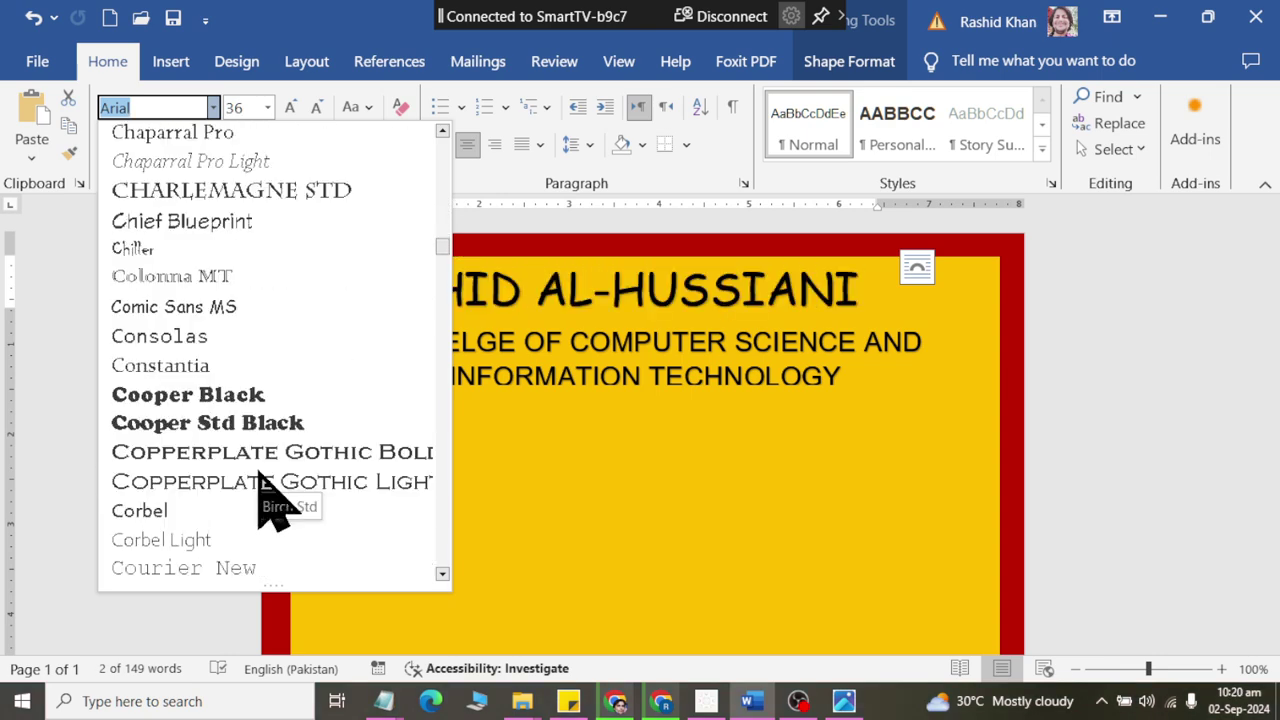
pyautogui.click(258, 400)
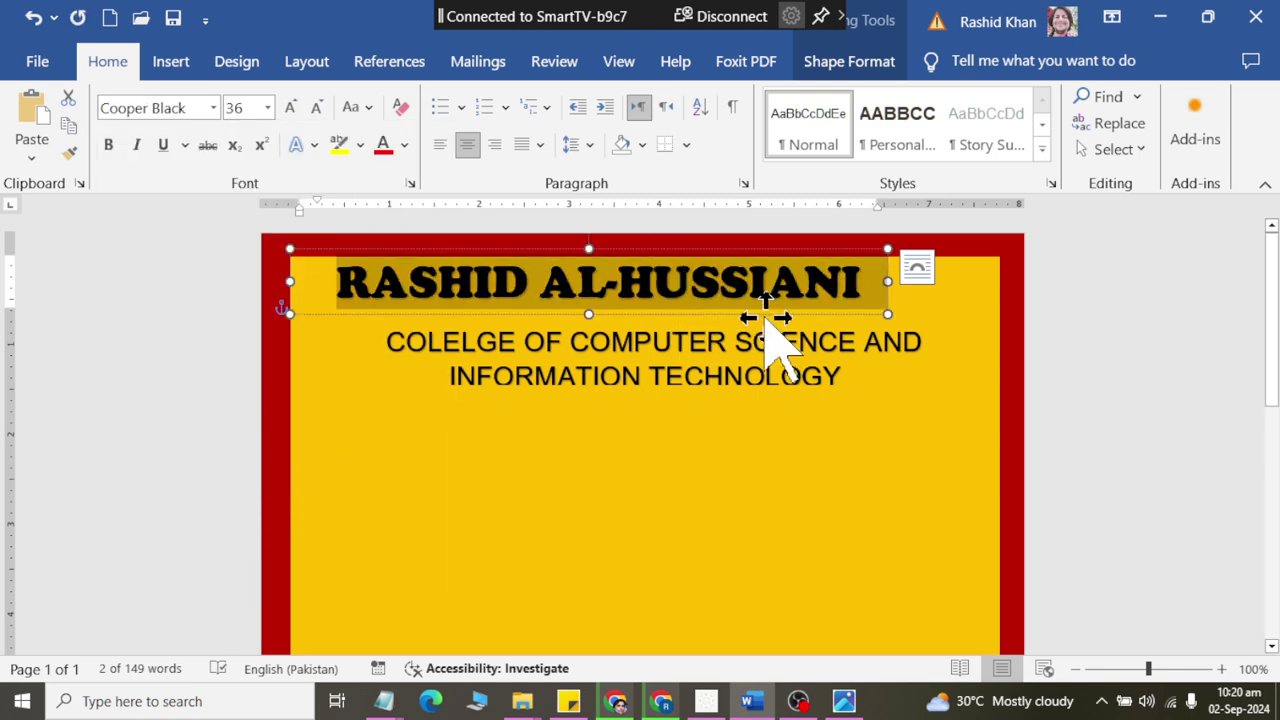
# Shift the name heading box left and stretch it to the panel's right edge so it is centred.
pyautogui.moveTo(737, 312); pyautogui.dragTo(709, 316)
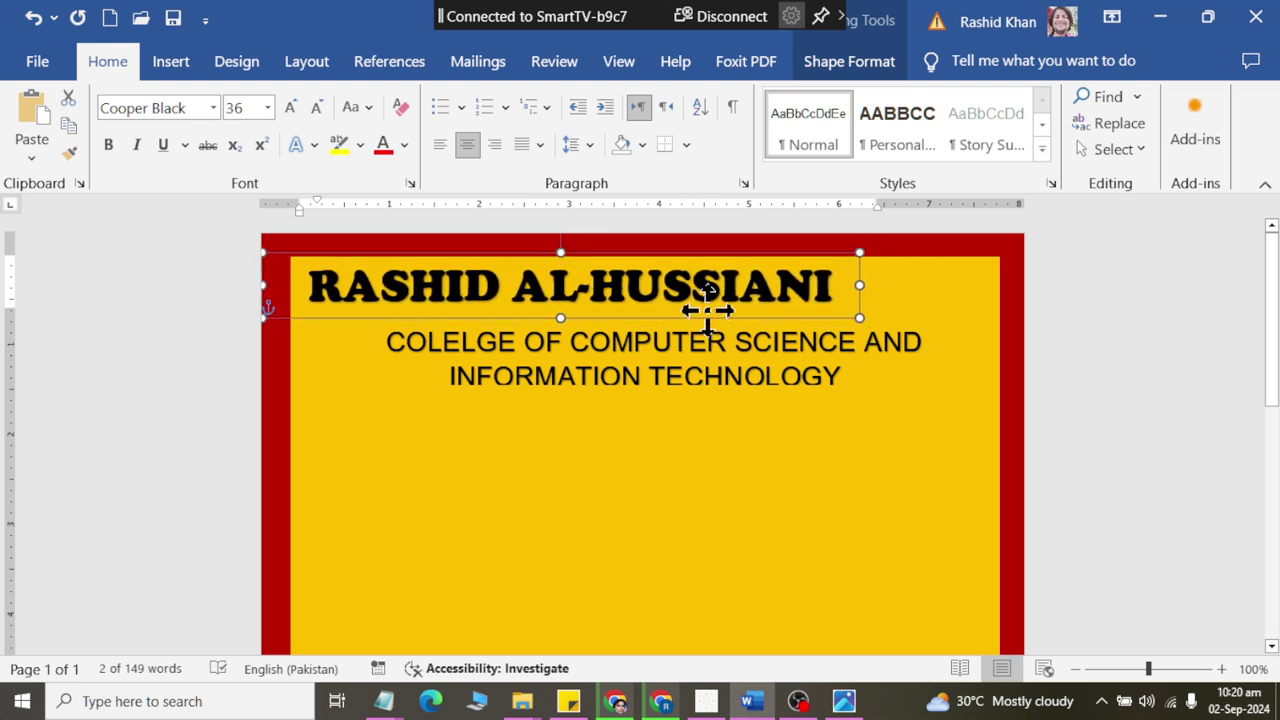
pyautogui.click(757, 337)
pyautogui.click(733, 295)
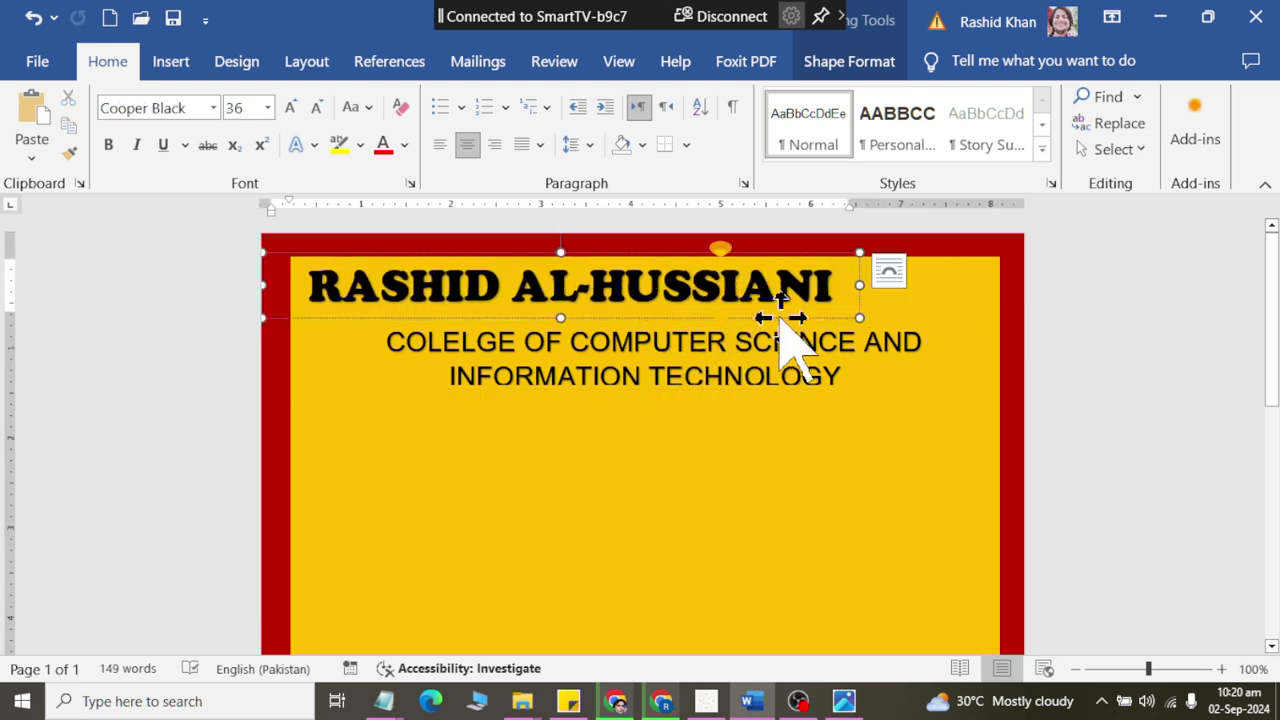
pyautogui.moveTo(858, 285); pyautogui.dragTo(1005, 305)
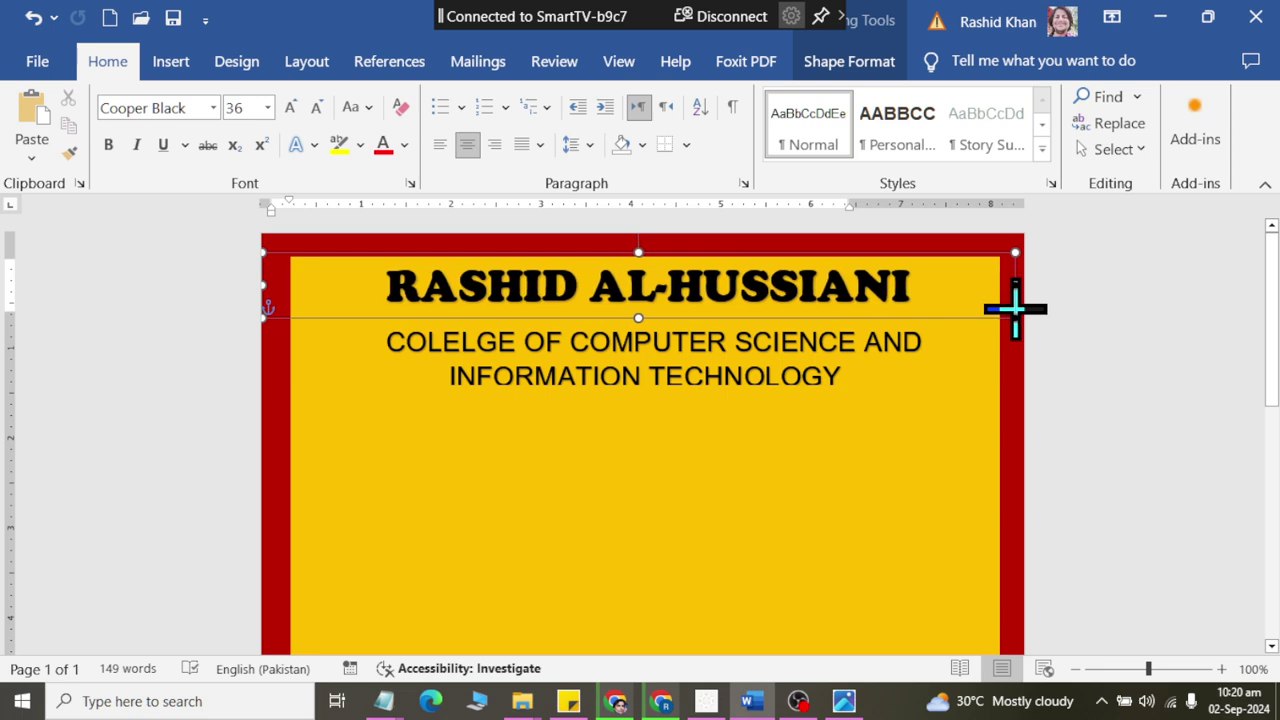
# Move the college subtitle box up directly beneath the heading.
pyautogui.click(977, 340)
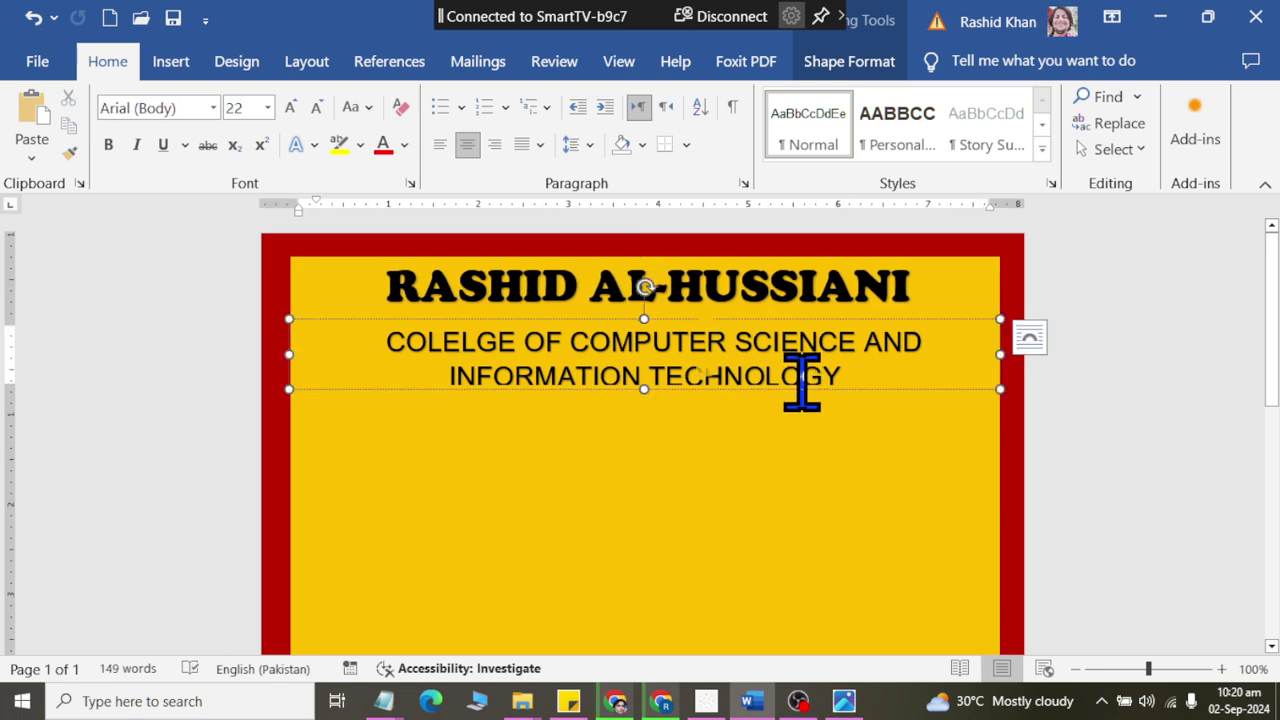
pyautogui.moveTo(807, 386); pyautogui.dragTo(803, 365)
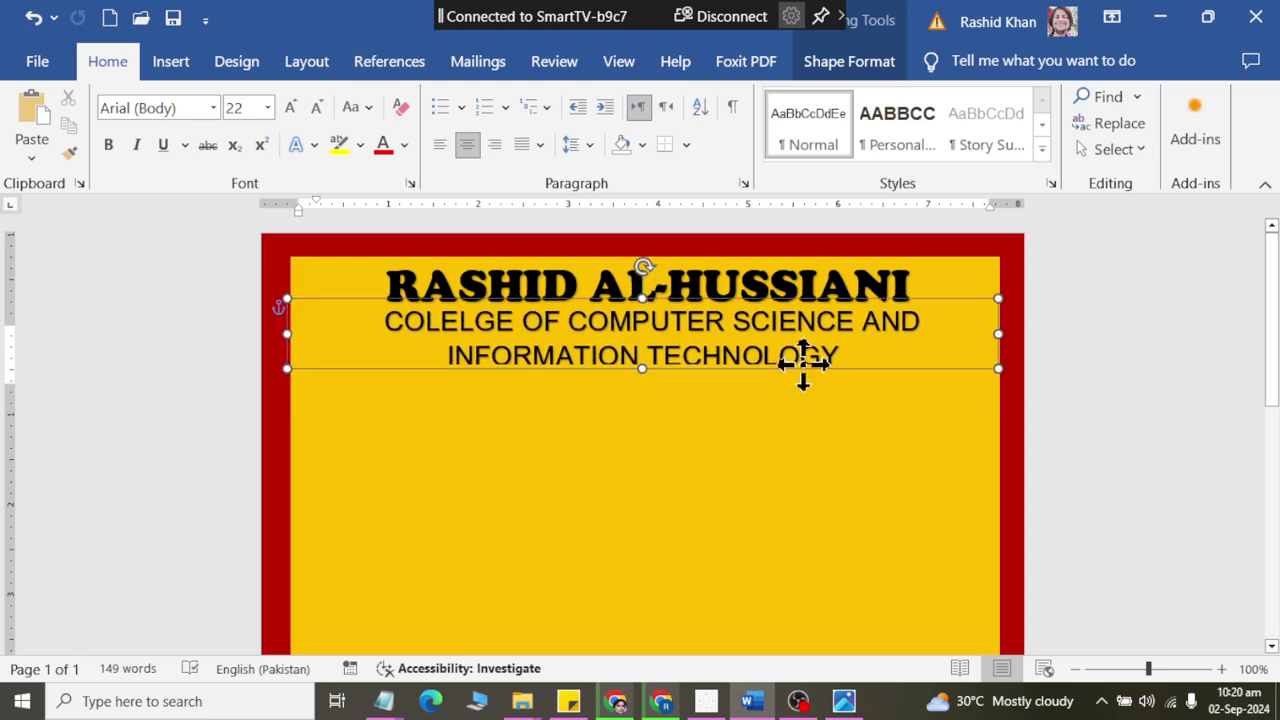
pyautogui.click(1165, 345)
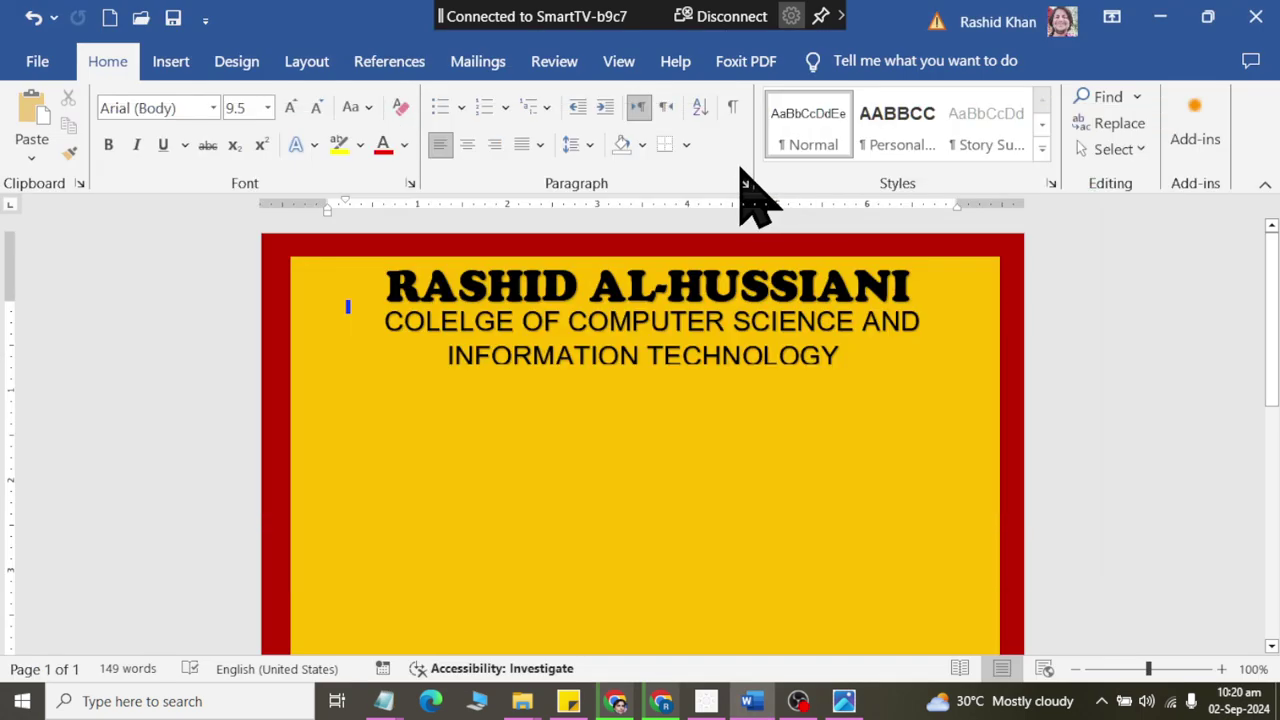
# Set the name heading's character spacing to Expanded by 3 pt in the Font dialog.
pyautogui.keyDown('ctrl'); pyautogui.scroll(5, 659, 270); pyautogui.keyUp('ctrl')
pyautogui.click(523, 277)
pyautogui.tripleClick(446, 270)
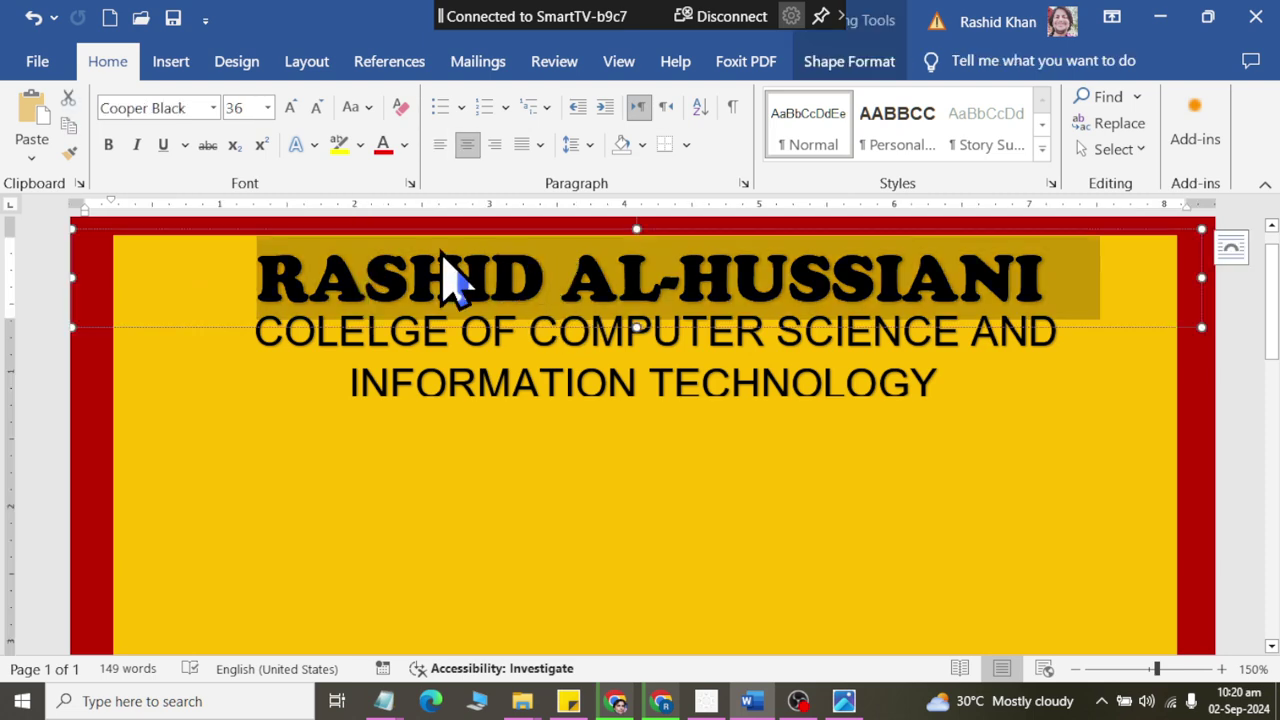
pyautogui.click(410, 183)
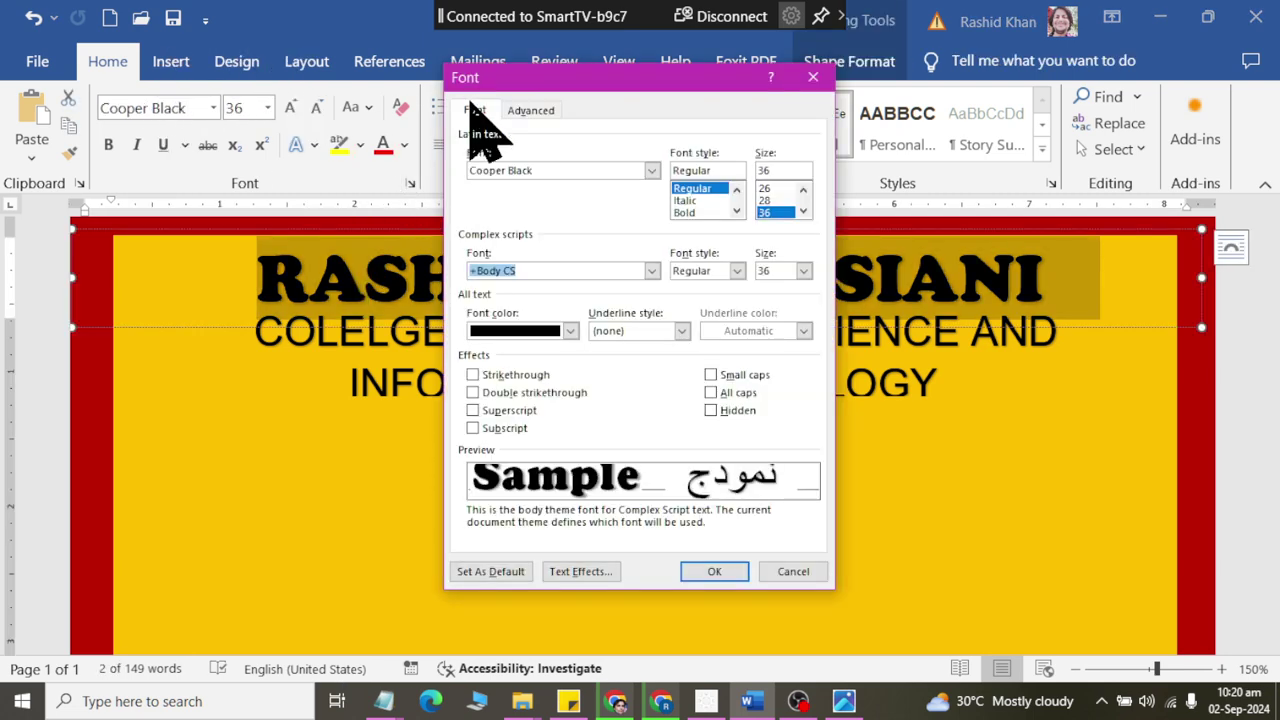
pyautogui.click(531, 110)
pyautogui.click(590, 180)
pyautogui.click(585, 194)
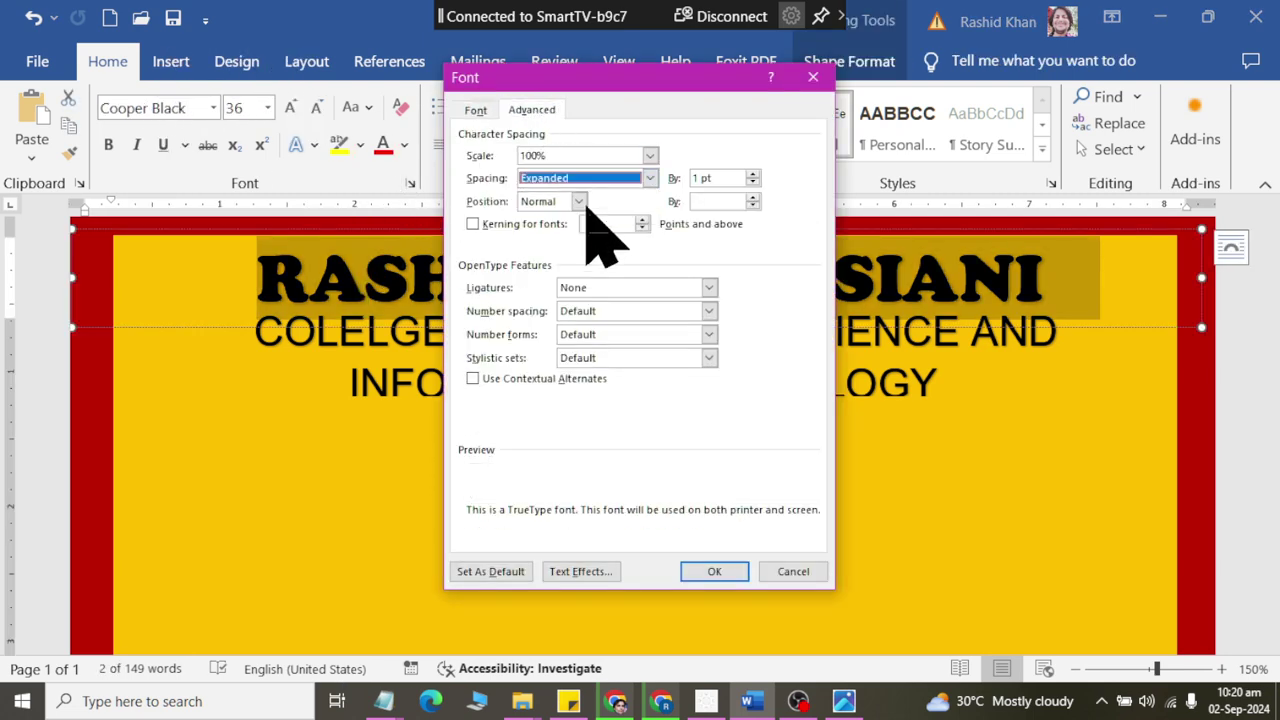
pyautogui.moveTo(730, 178); pyautogui.dragTo(630, 182)
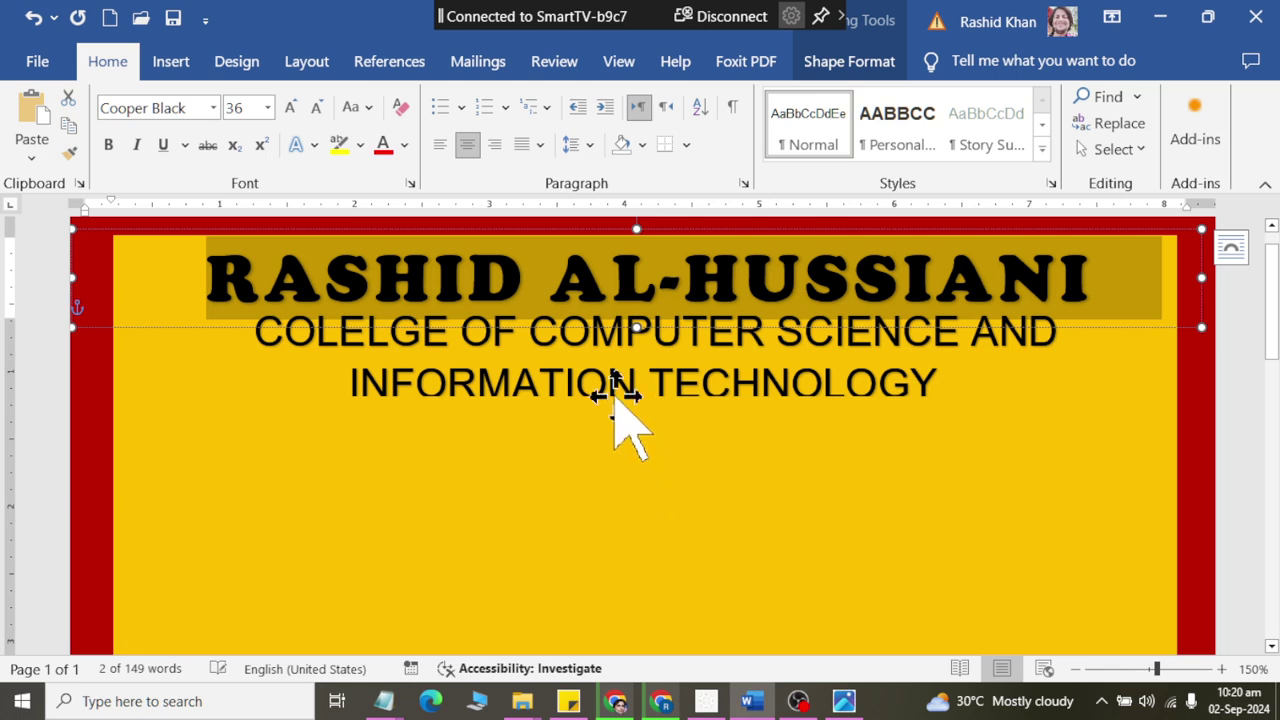
# Give the name heading a white text outline.
pyautogui.click(404, 146)
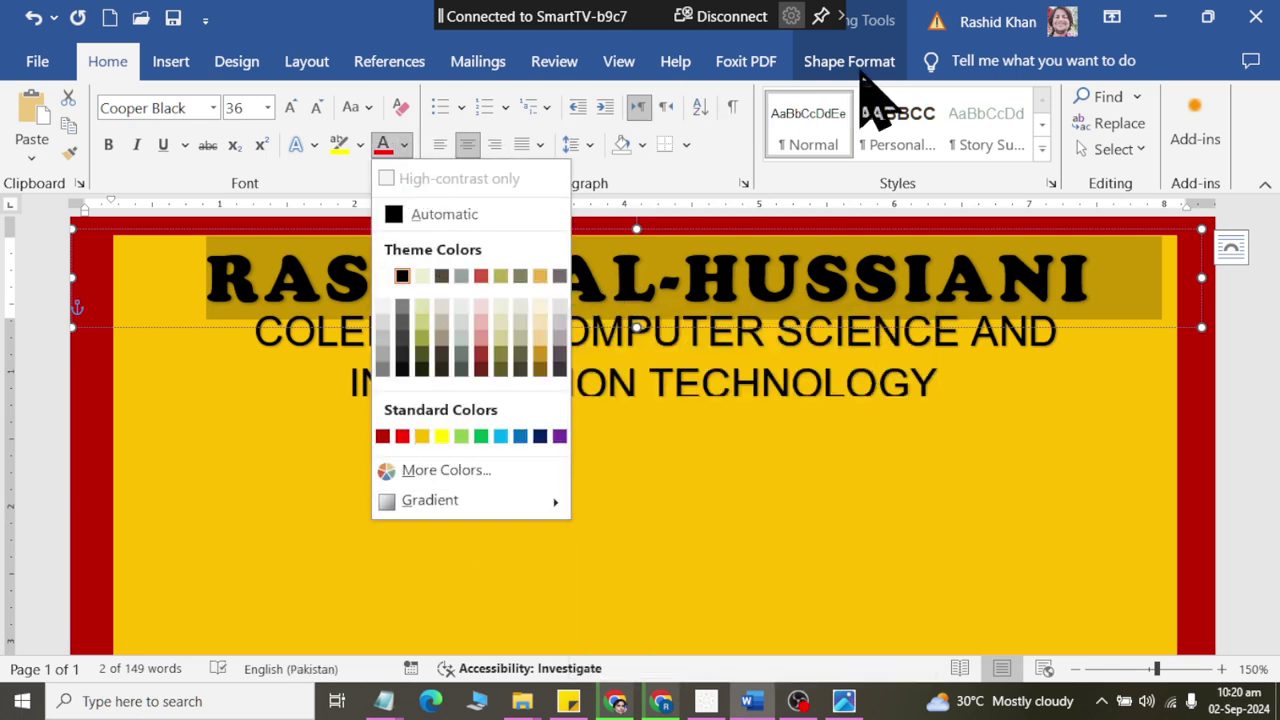
pyautogui.click(860, 66)
pyautogui.click(588, 124)
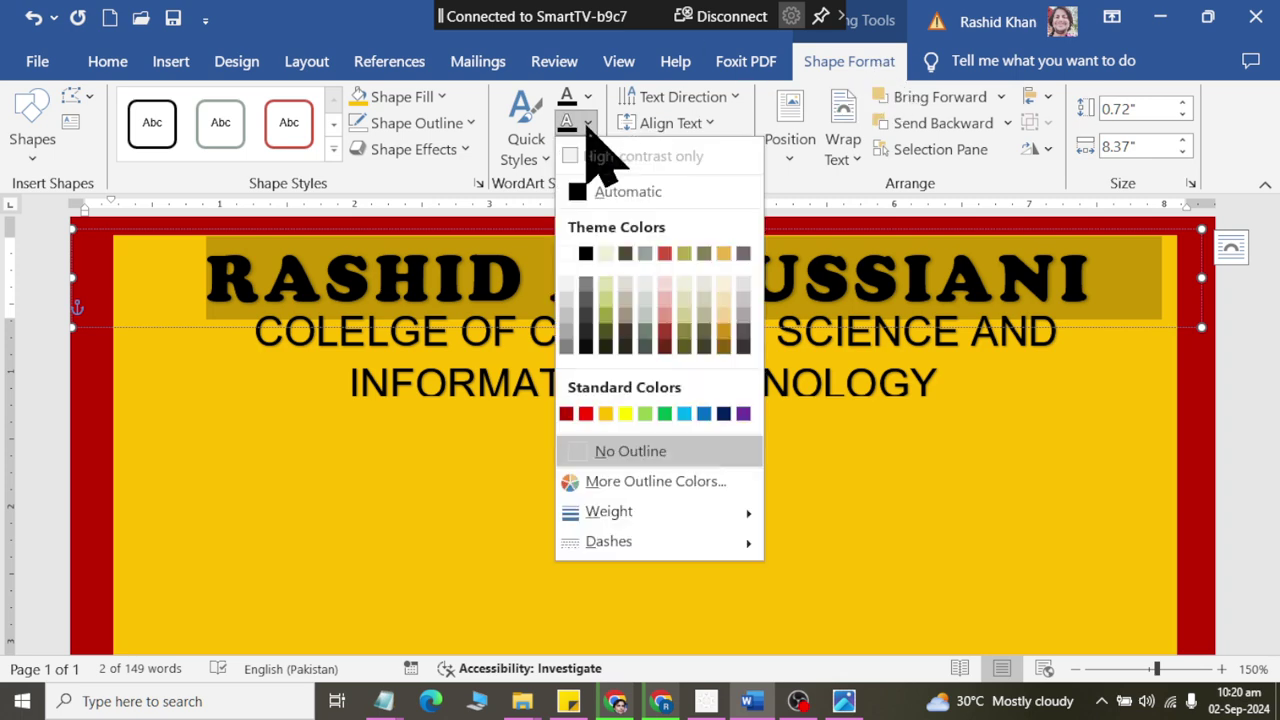
pyautogui.click(566, 254)
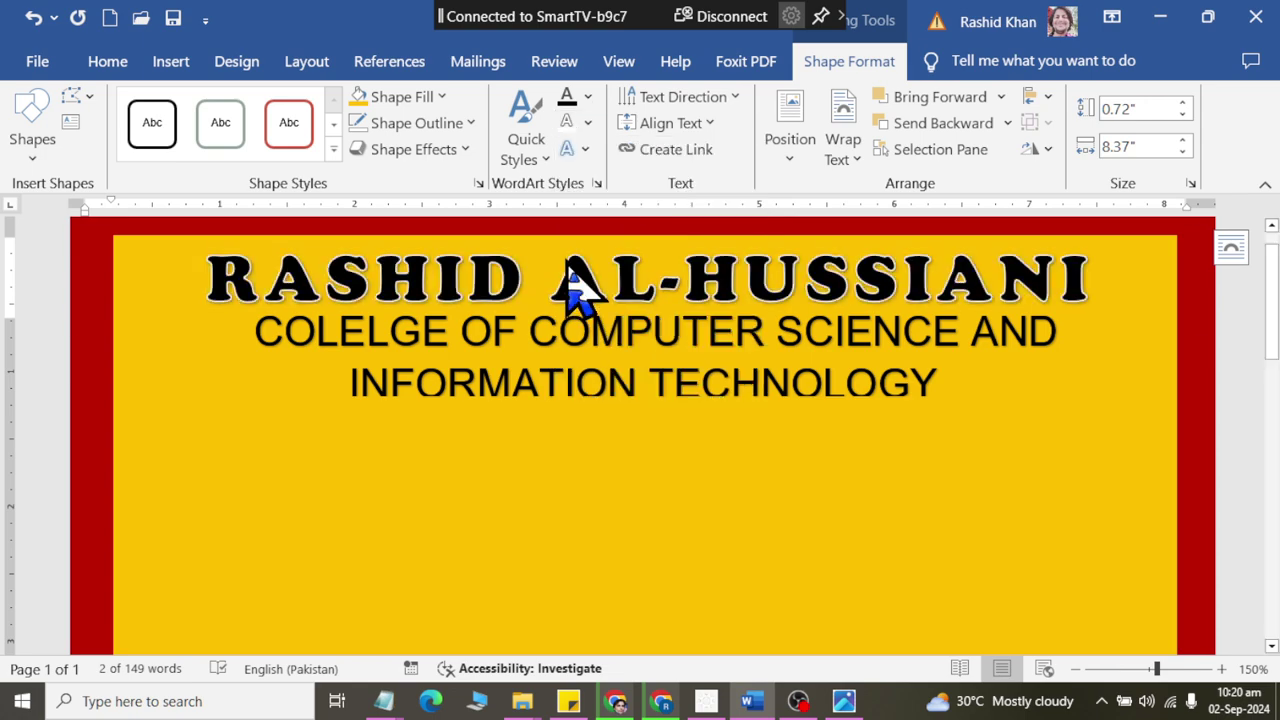
pyautogui.hotkey('alt', 'Tab')
pyautogui.hotkey('alt', 'Tab')
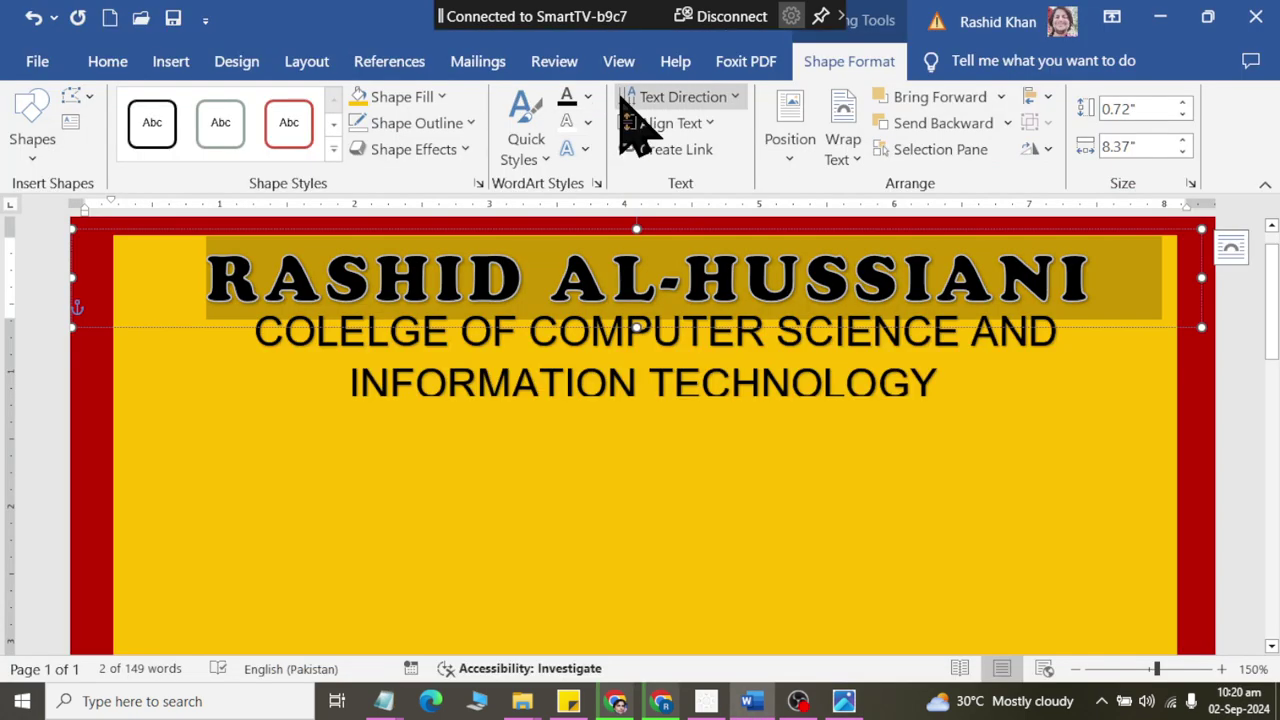
# Fill the heading letters dark blue and set the outline weight to 2¼ pt.
pyautogui.click(588, 124)
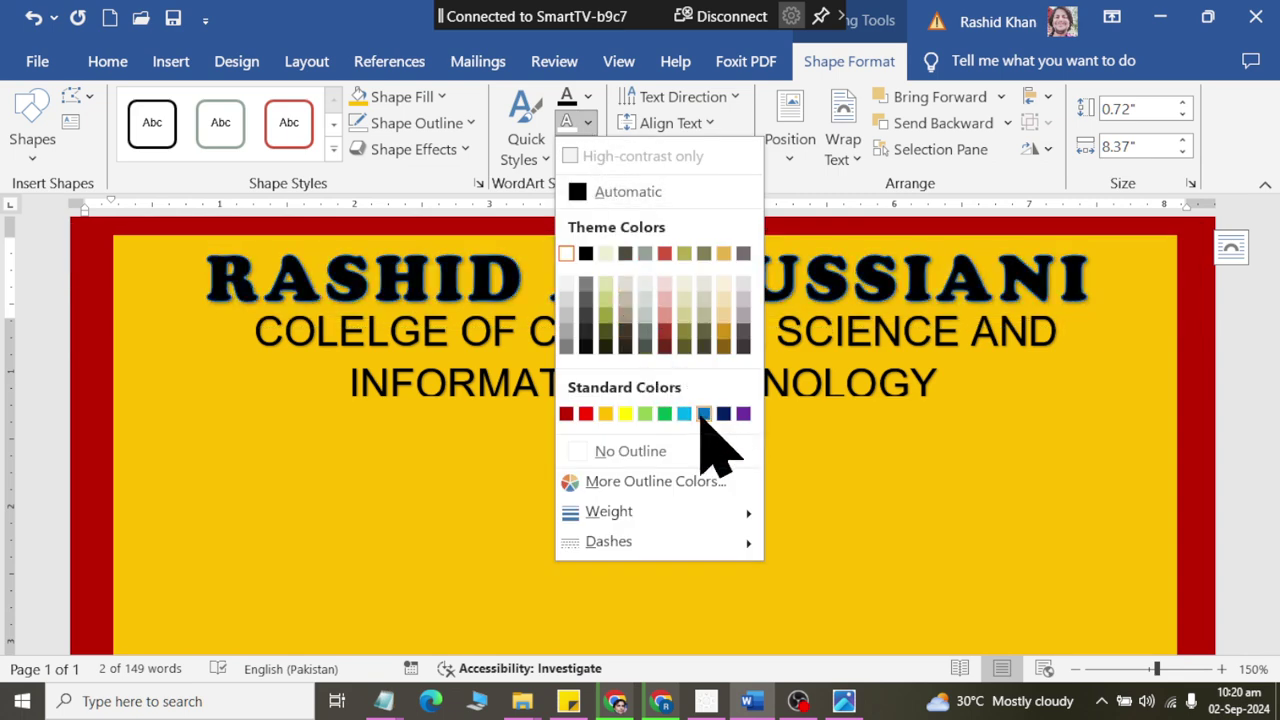
pyautogui.click(588, 96)
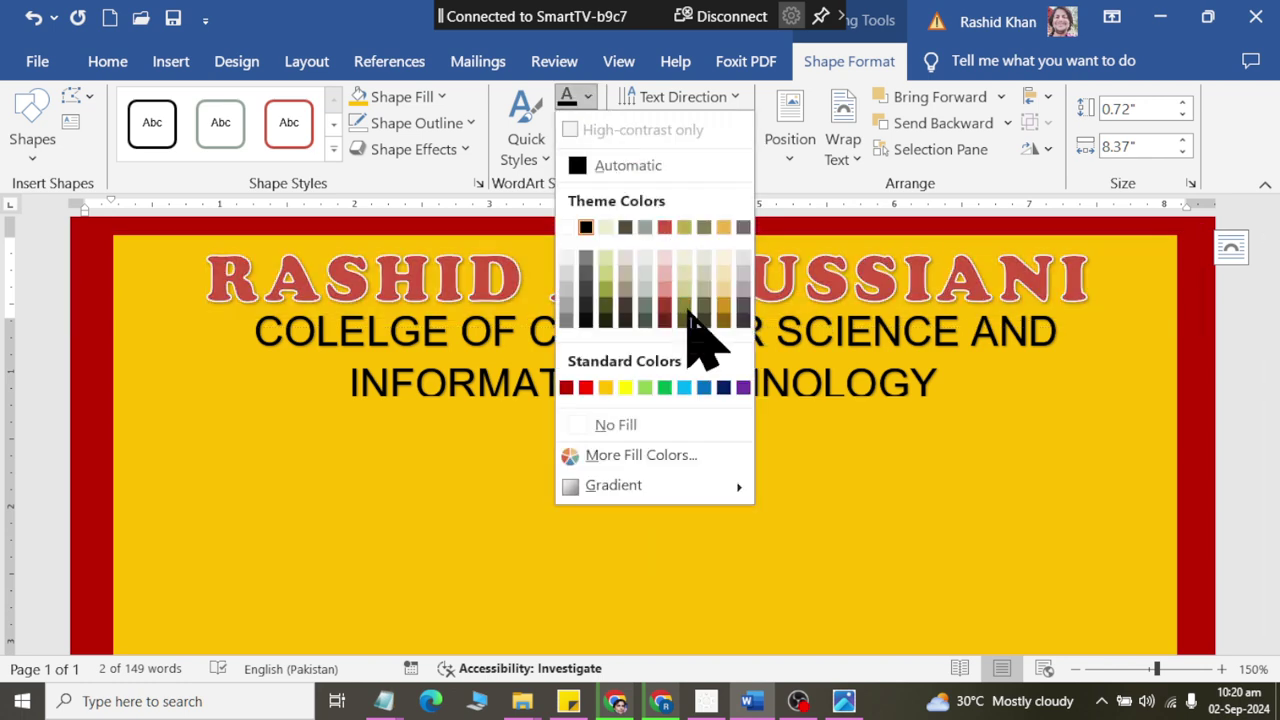
pyautogui.click(723, 388)
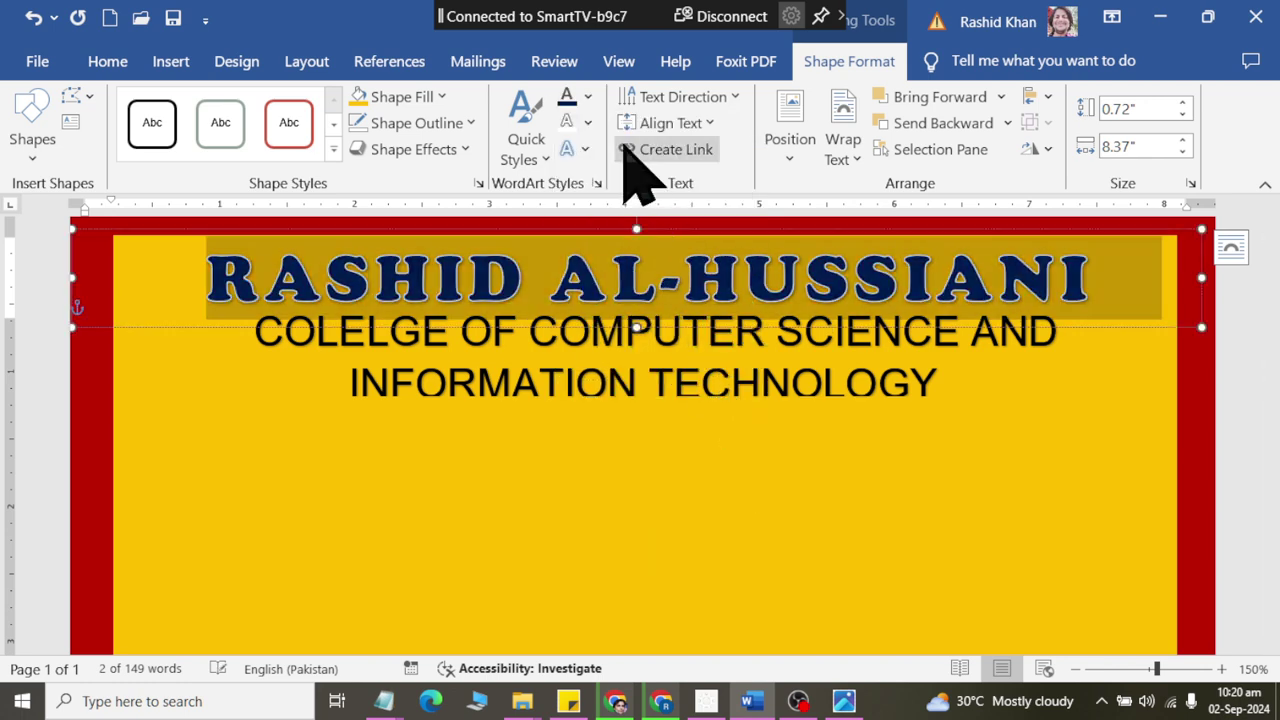
pyautogui.click(588, 122)
pyautogui.moveTo(650, 515)
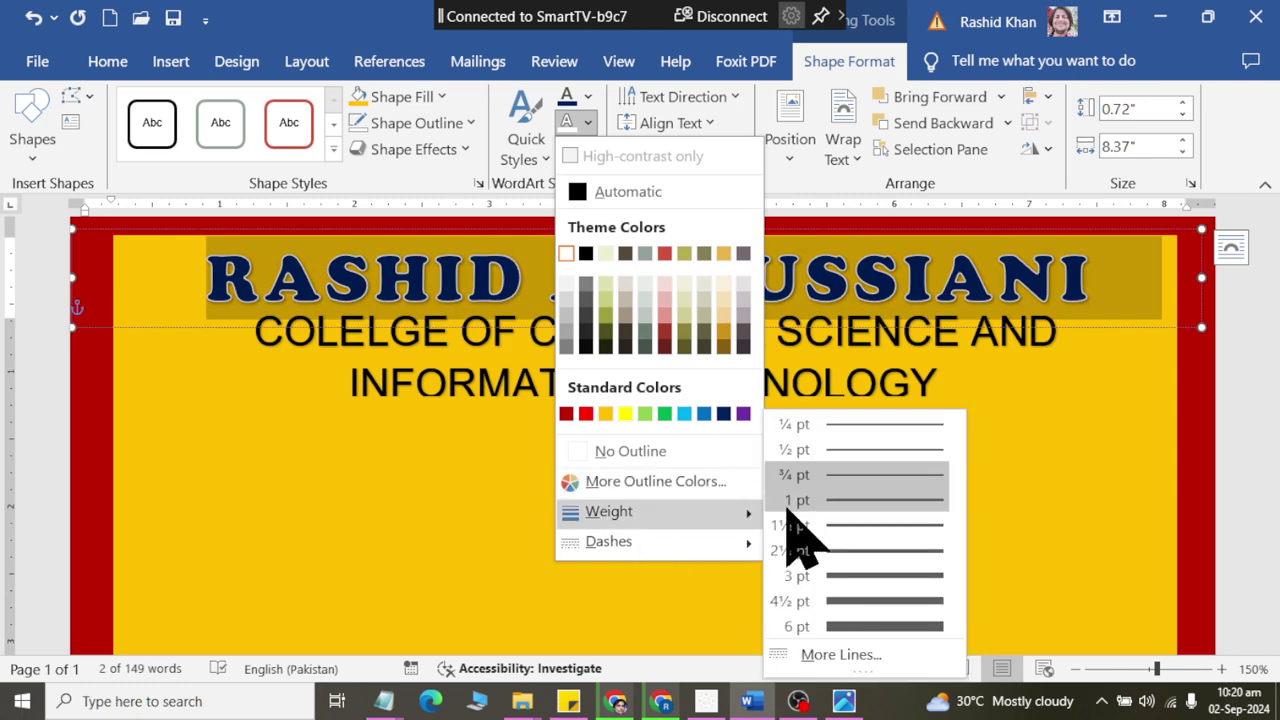
pyautogui.click(835, 552)
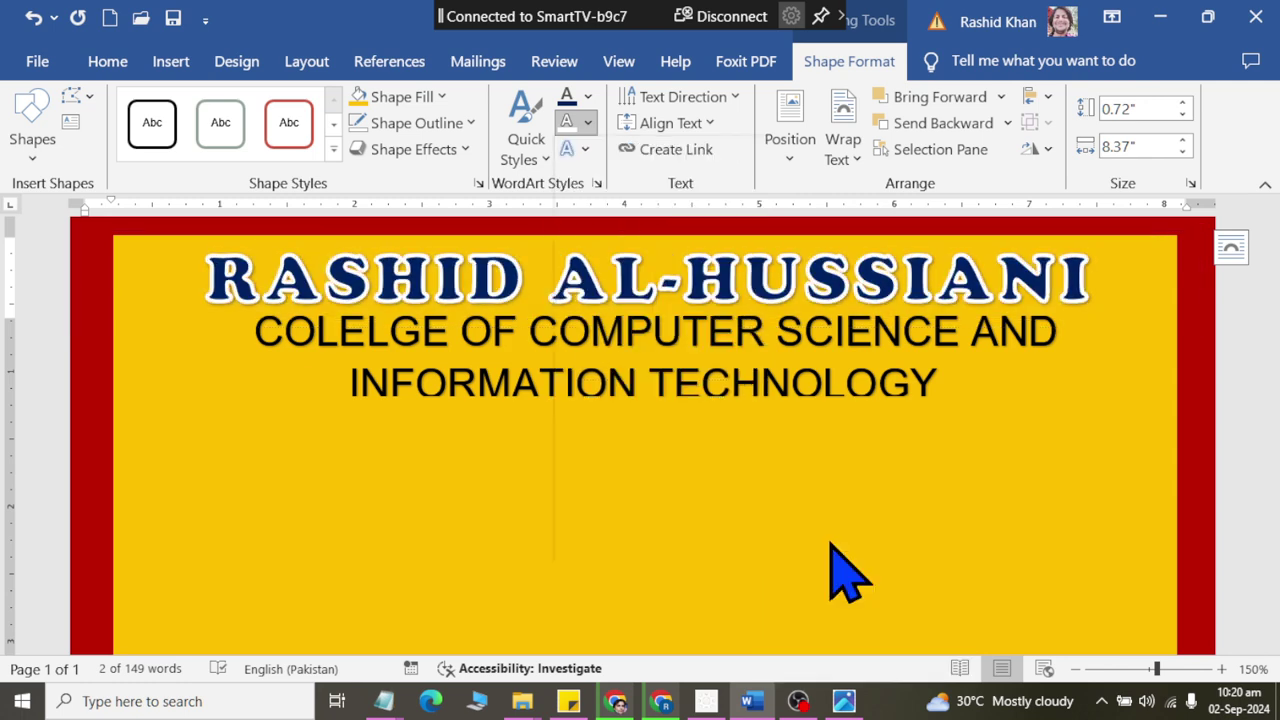
# Set all of the college subtitle text in the Elephant font.
pyautogui.click(895, 395)
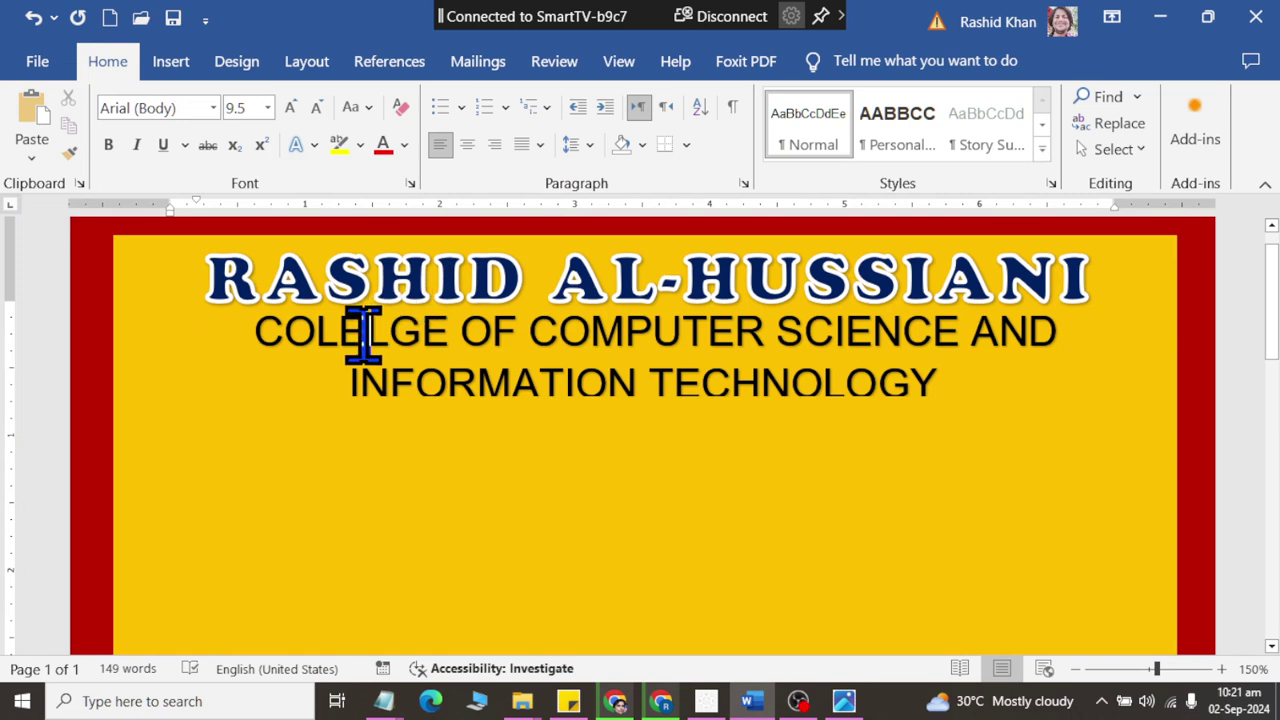
pyautogui.click(364, 333)
pyautogui.hotkey('ctrl', 'a')
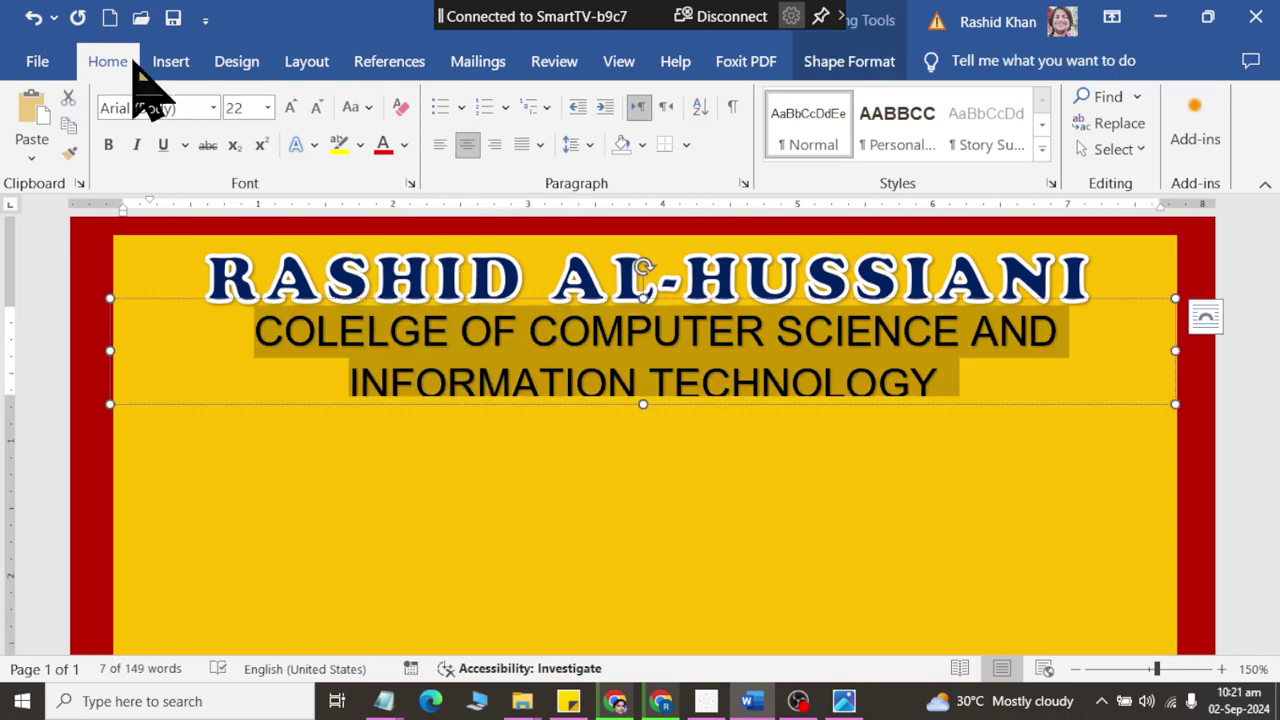
pyautogui.click(212, 108)
pyautogui.scroll(-1, 265, 480)
pyautogui.scroll(-4, 265, 529)
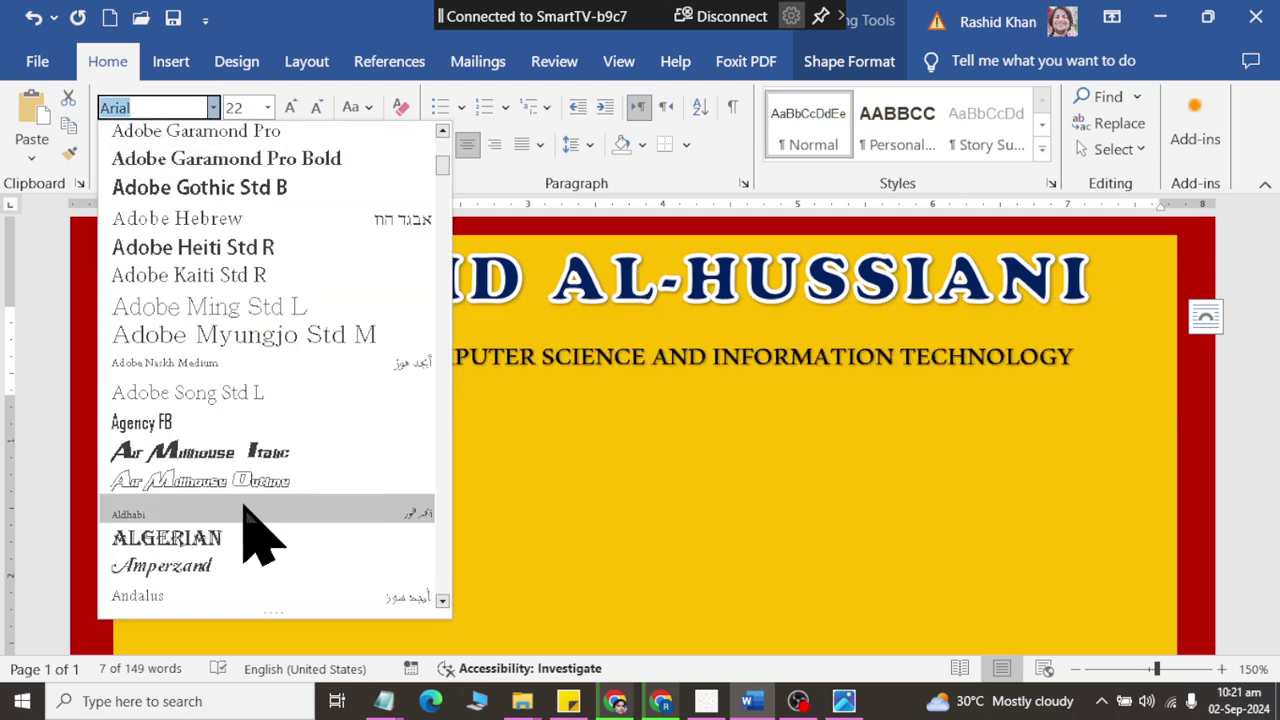
pyautogui.scroll(-2, 240, 555)
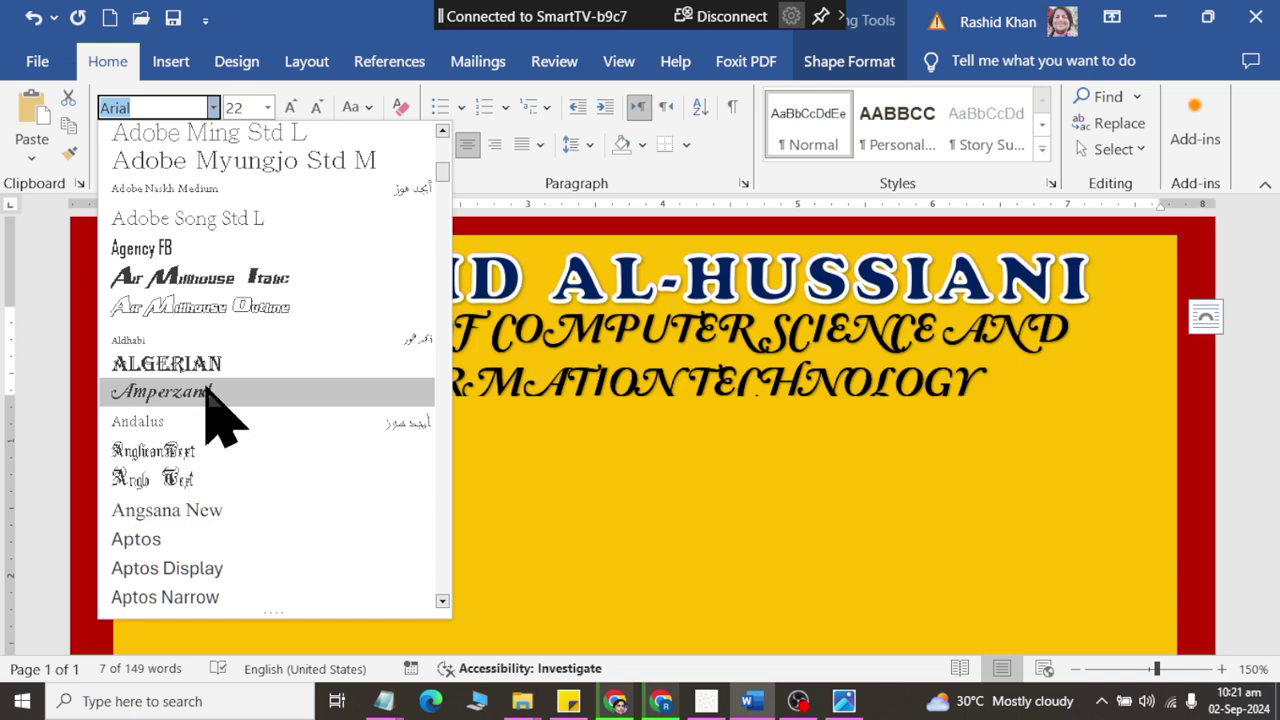
pyautogui.scroll(-2, 214, 486)
pyautogui.scroll(-4, 207, 530)
pyautogui.scroll(-4, 200, 545)
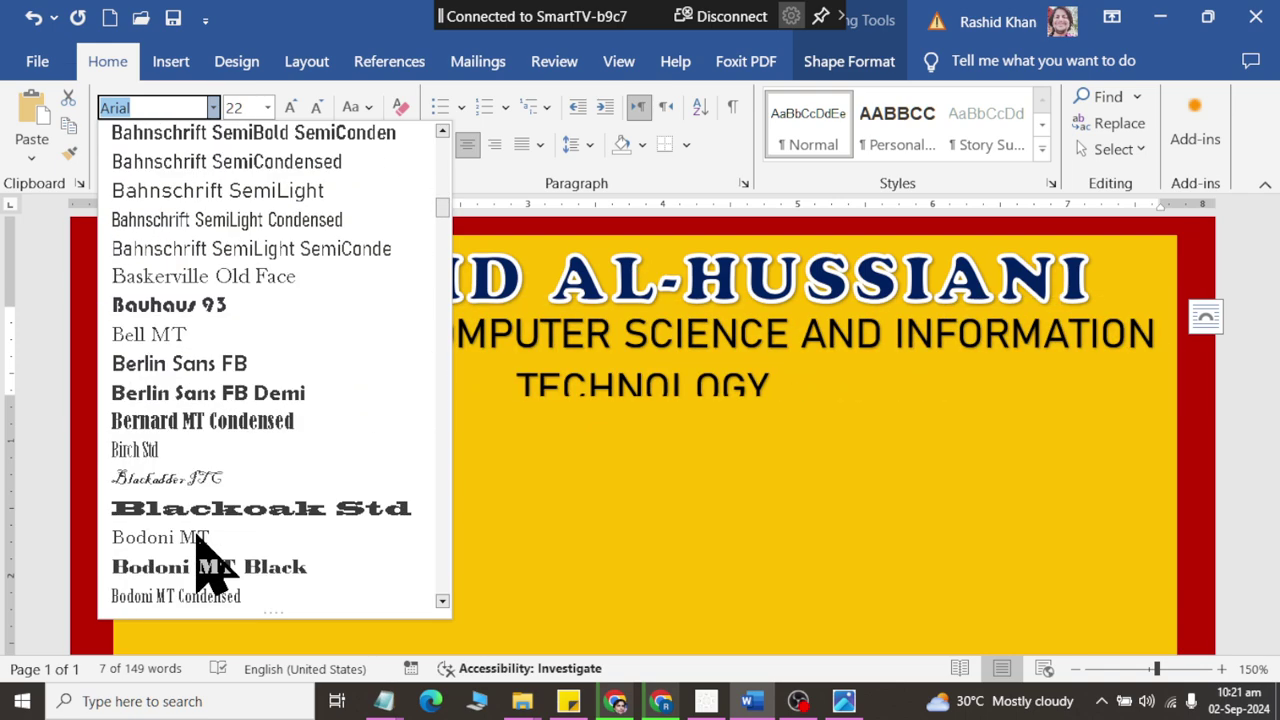
pyautogui.scroll(-6, 206, 566)
pyautogui.scroll(-6, 206, 586)
pyautogui.scroll(-5, 204, 557)
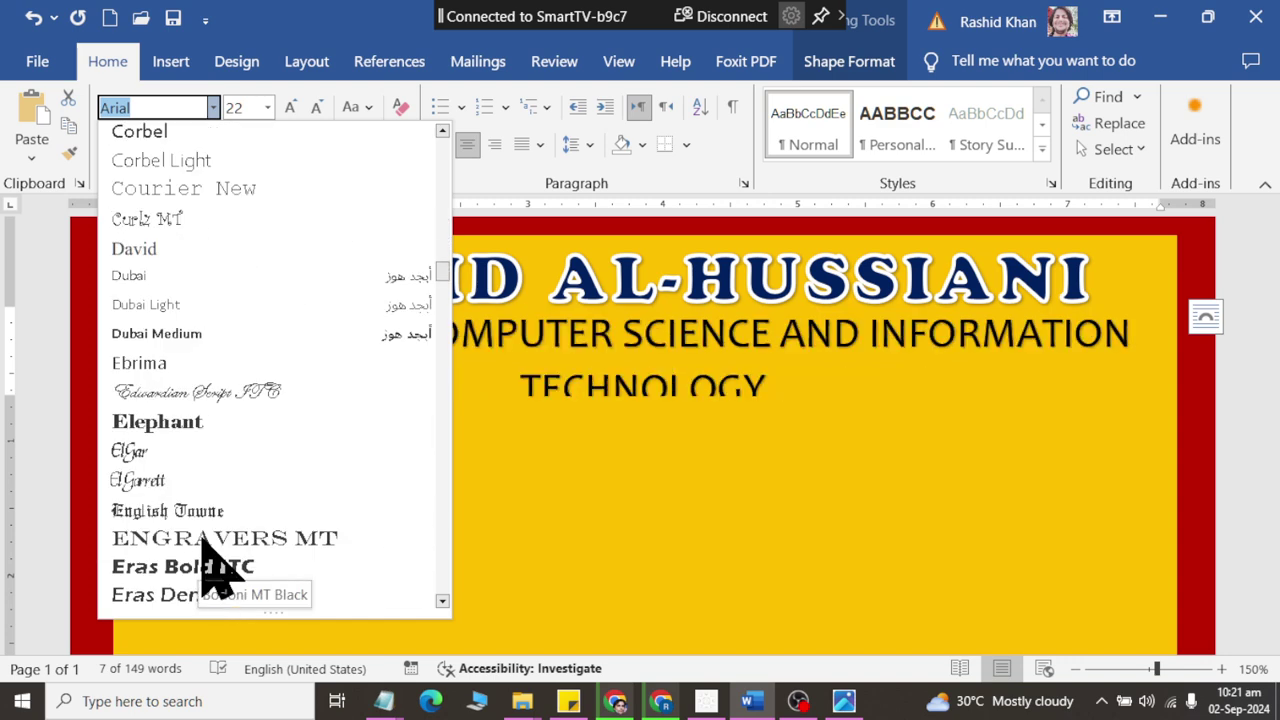
pyautogui.scroll(1, 203, 543)
pyautogui.click(200, 512)
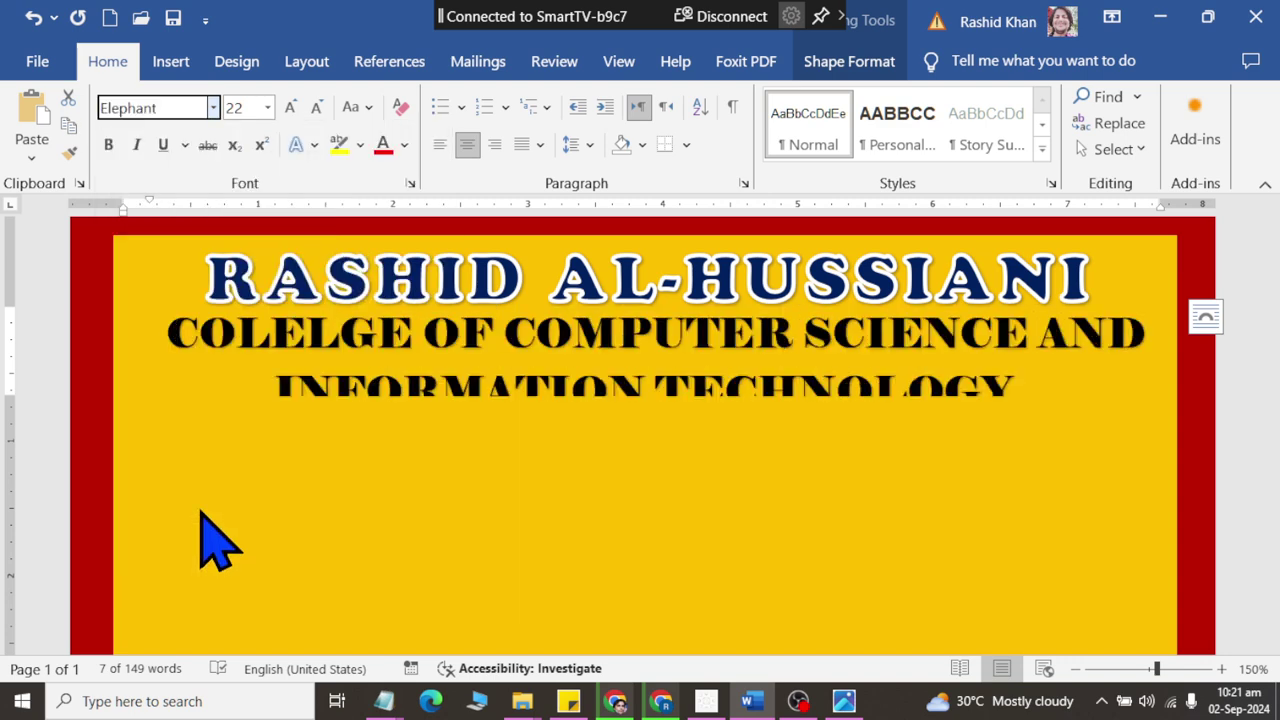
# Stretch the subtitle box taller so both lines show, then select its text.
pyautogui.click(677, 375)
pyautogui.click(644, 405)
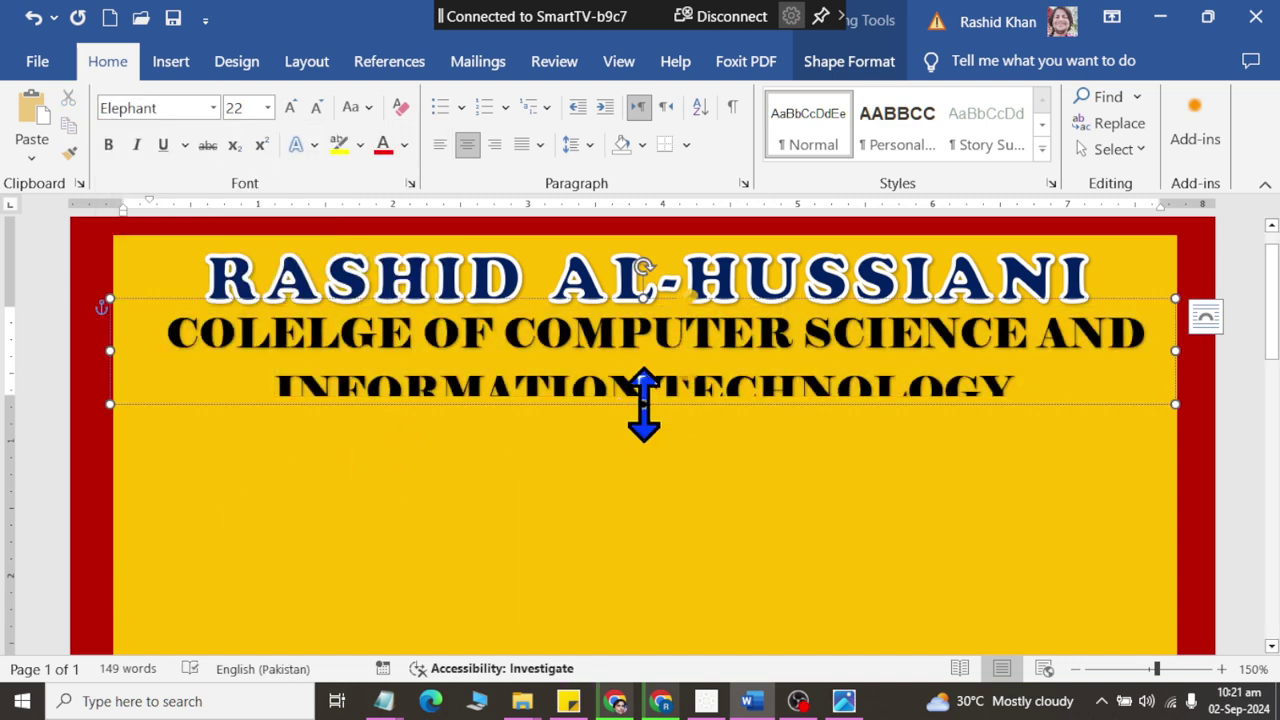
pyautogui.moveTo(646, 405); pyautogui.dragTo(646, 420)
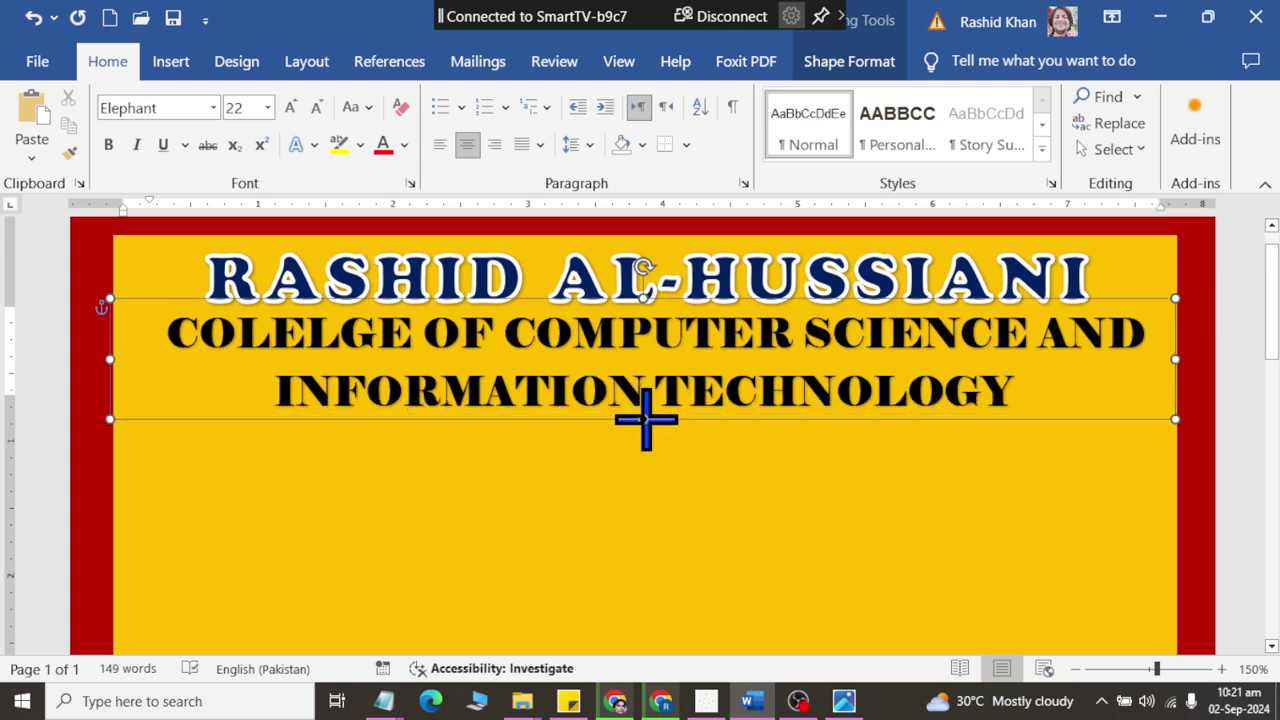
pyautogui.tripleClick(626, 351)
pyautogui.click(876, 64)
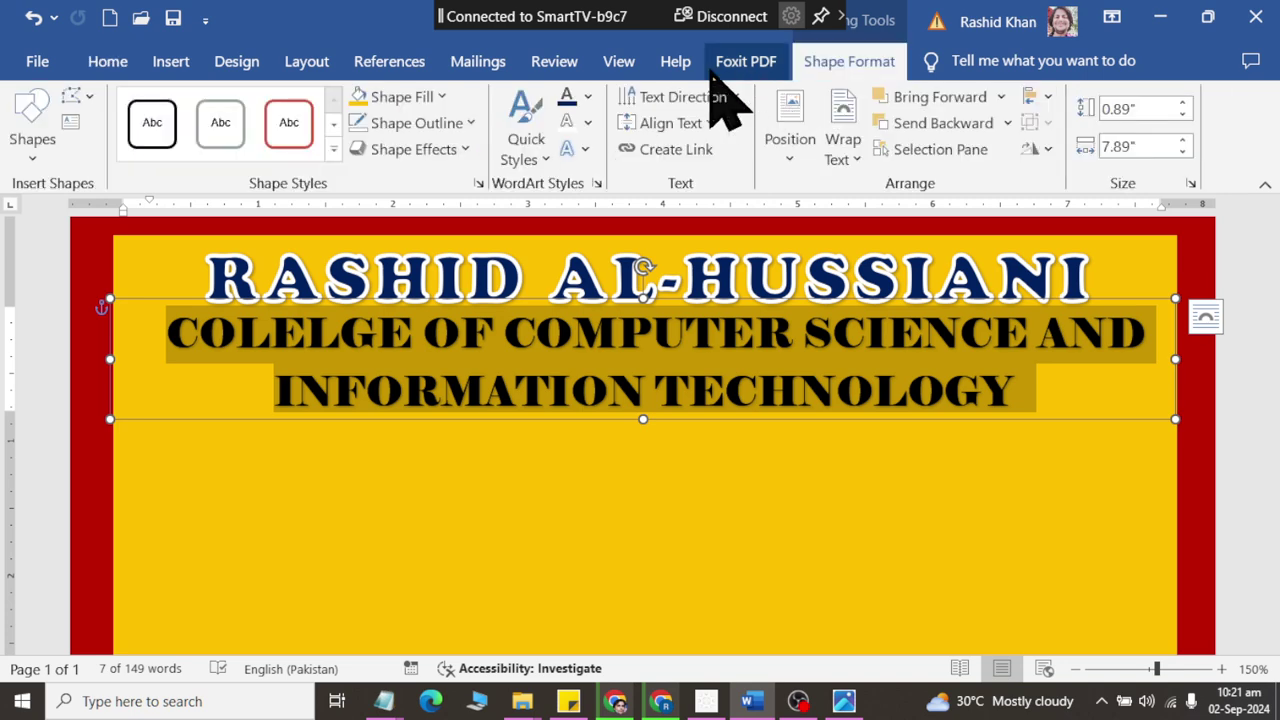
pyautogui.click(588, 97)
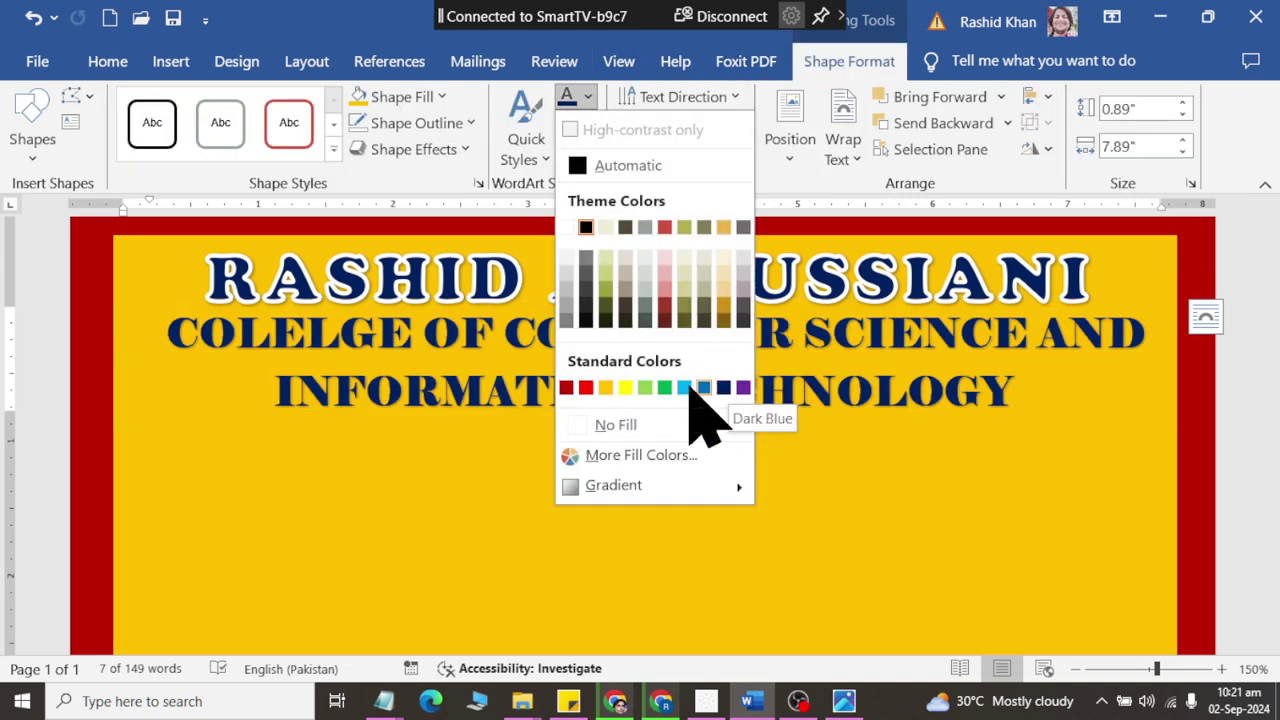
pyautogui.click(586, 318)
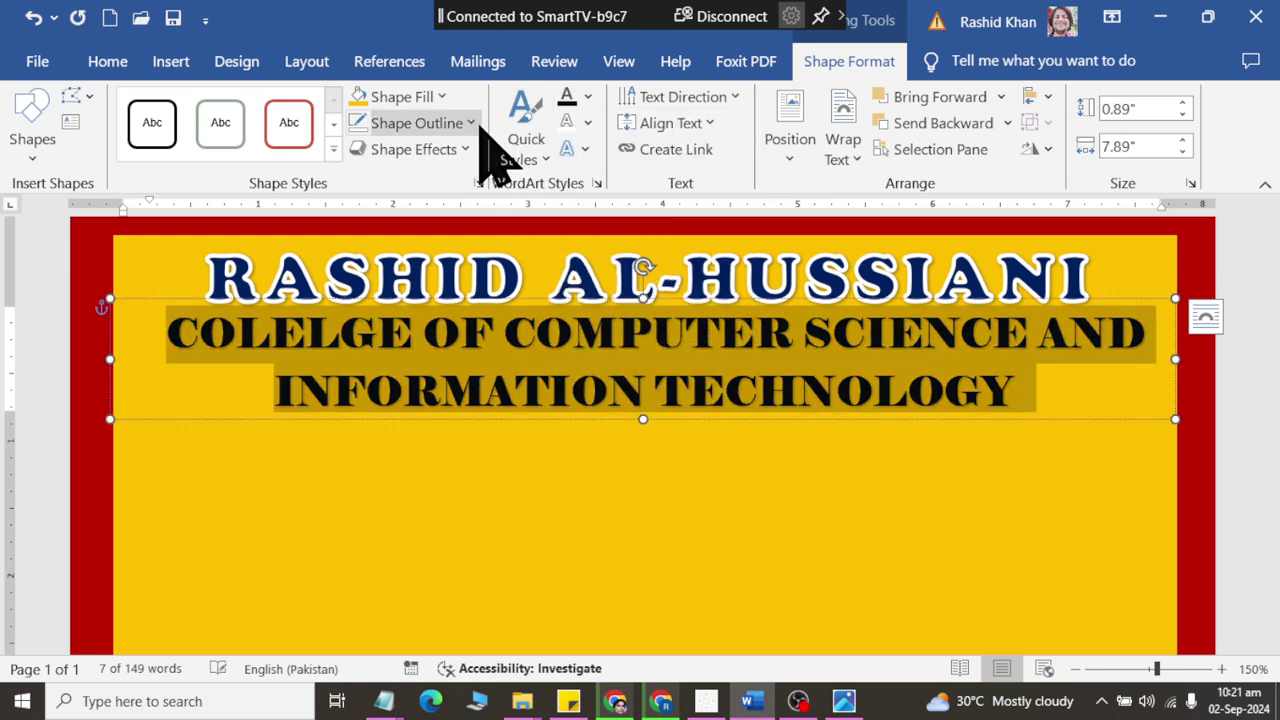
pyautogui.click(587, 123)
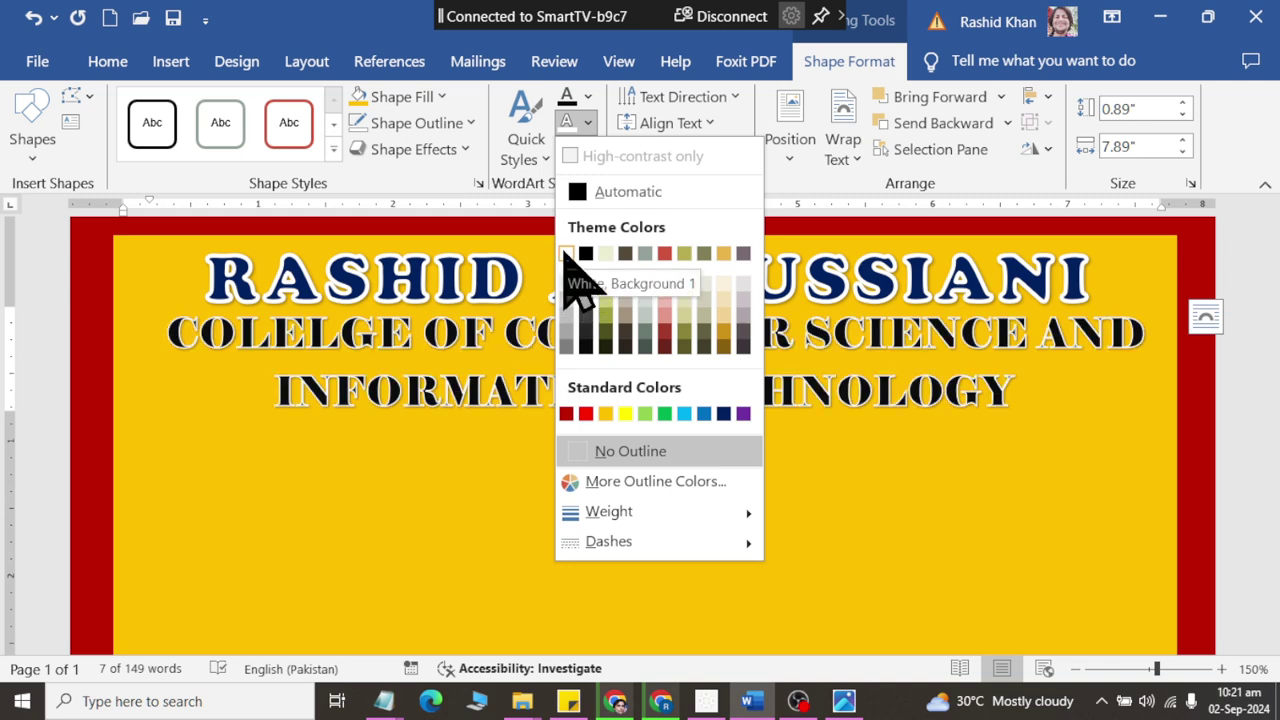
pyautogui.click(445, 515)
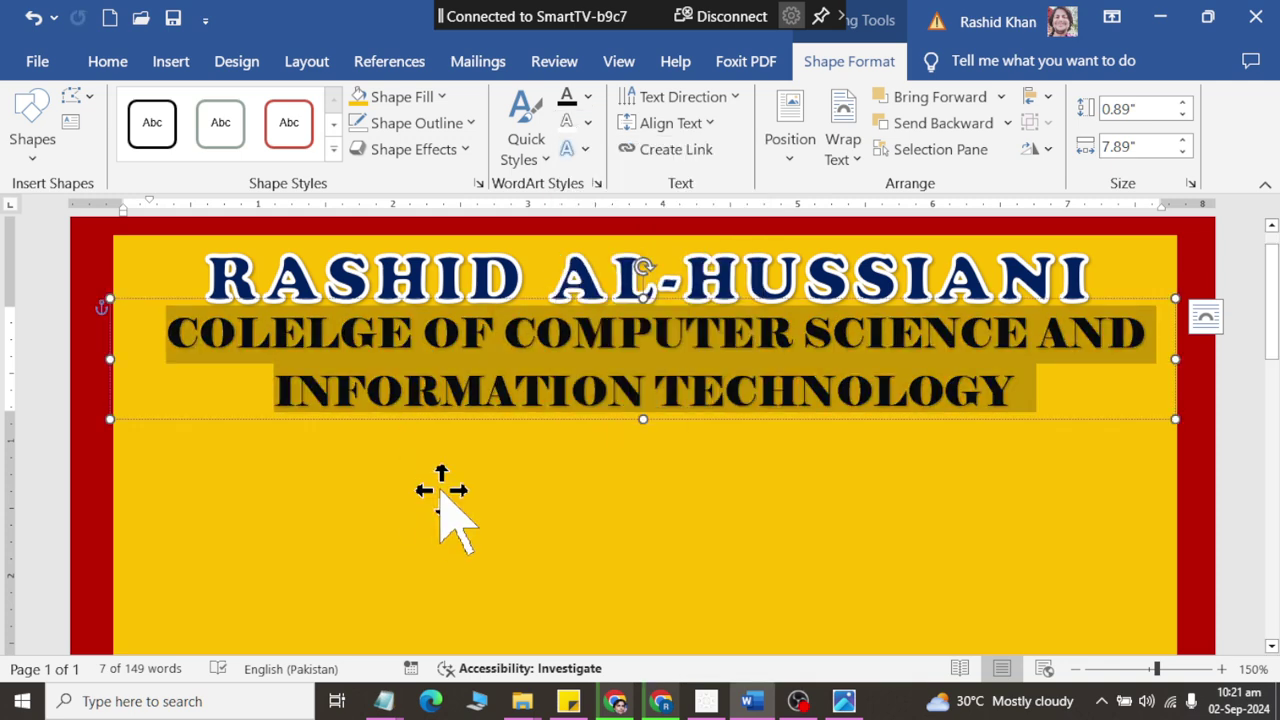
pyautogui.click(817, 520)
pyautogui.hotkey('alt', 'Tab')
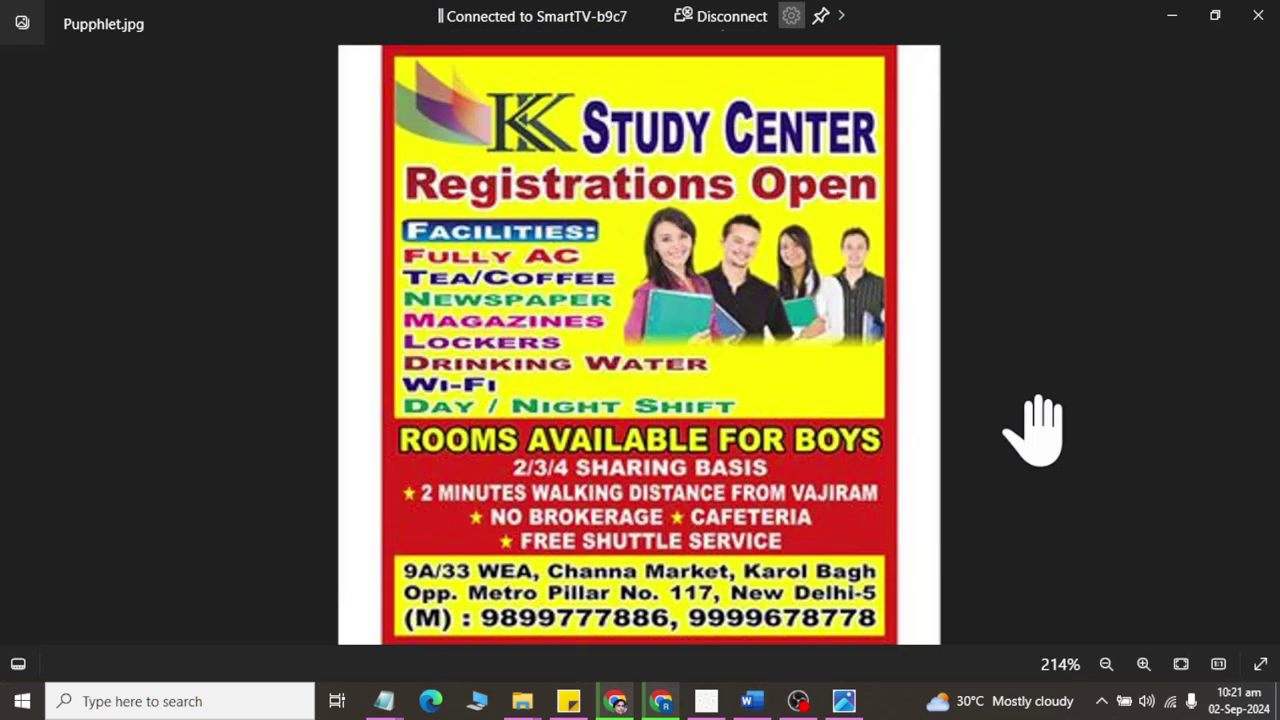
pyautogui.hotkey('alt', 'Tab')
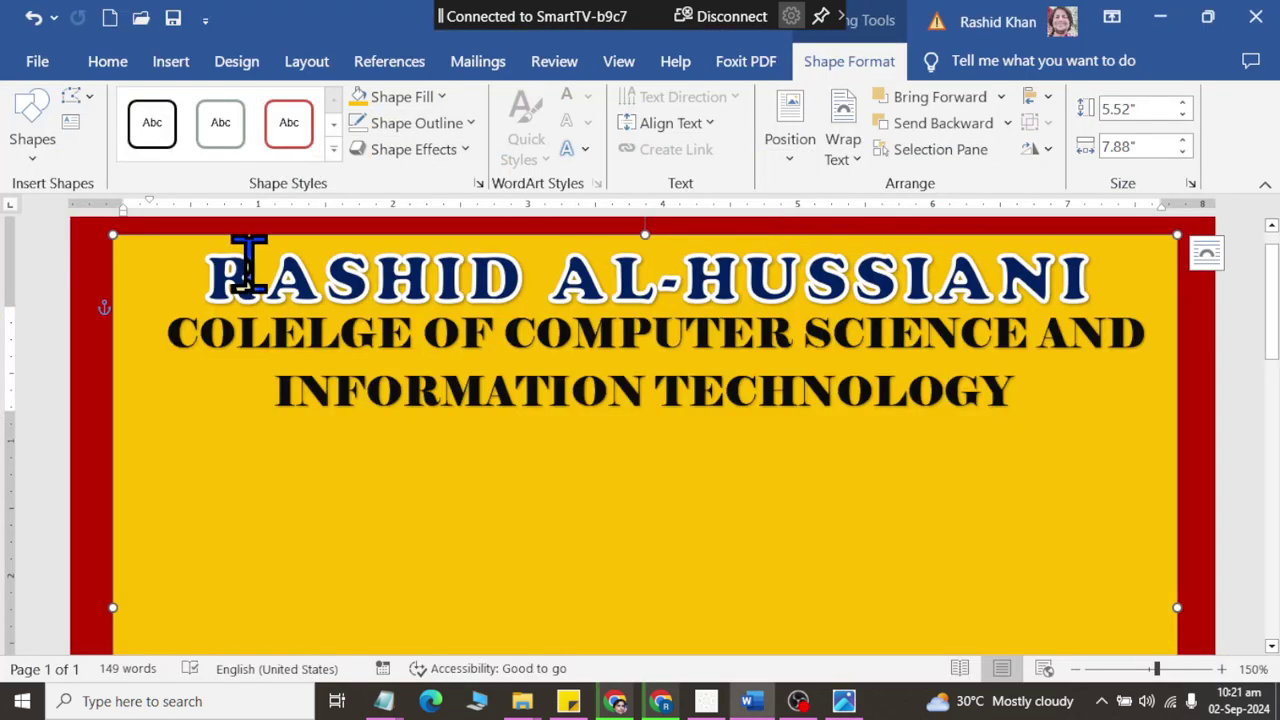
# Duplicate the name heading box below the college subtitle.
pyautogui.click(268, 276)
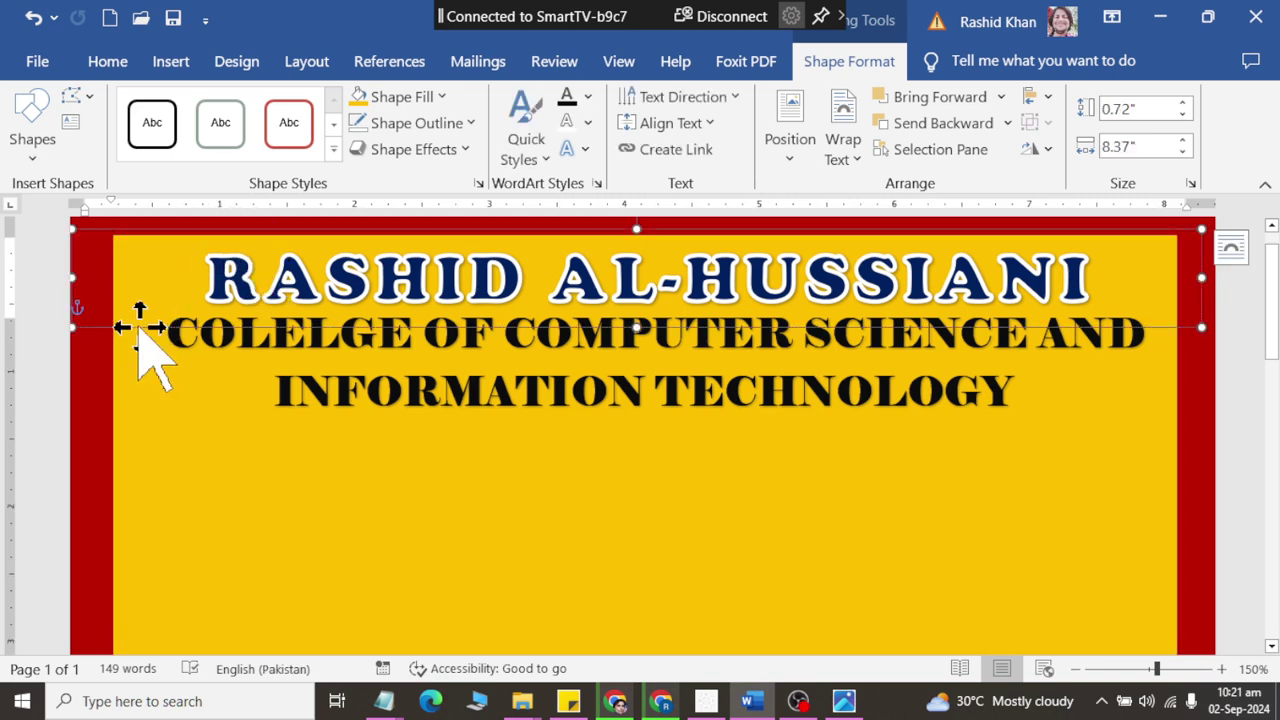
pyautogui.moveTo(140, 330); pyautogui.dragTo(186, 506)
pyautogui.click(305, 465)
# Replace the copied heading's text with 'Registration OPen'.
pyautogui.hotkey('ctrl', 'a')
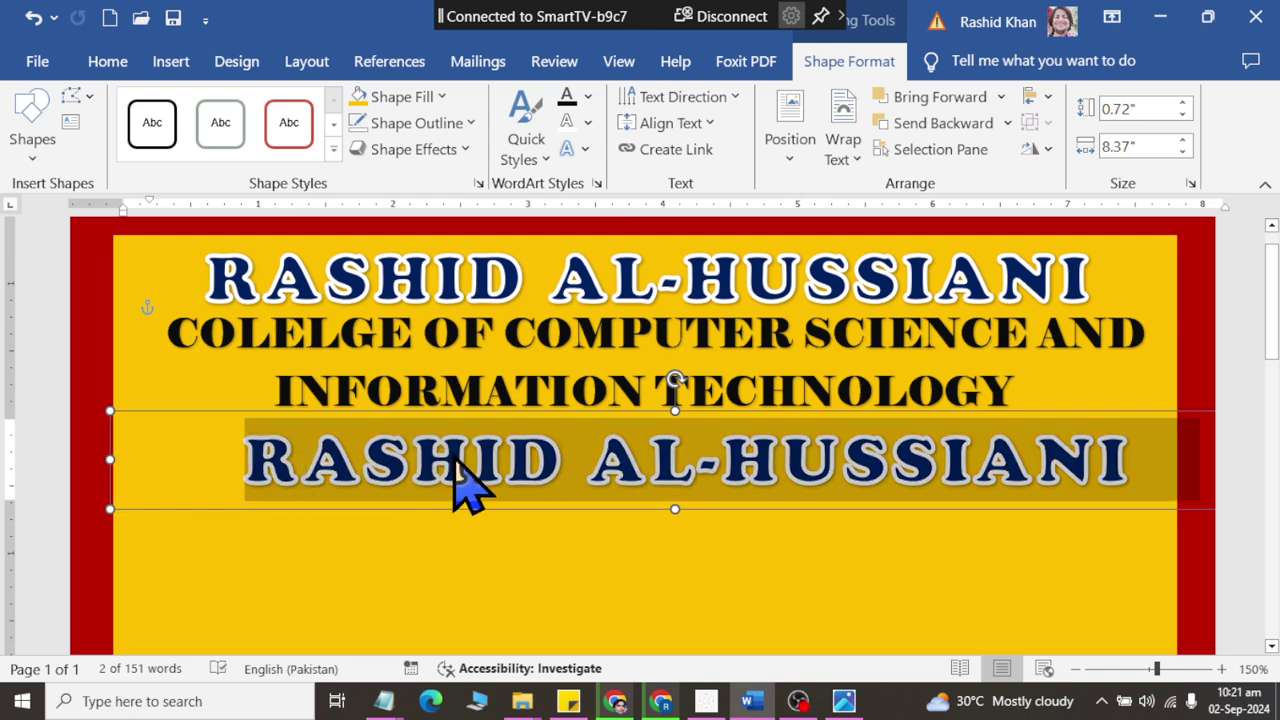
pyautogui.write('adm')
pyautogui.press('BackSpace')
pyautogui.press('BackSpace')
pyautogui.press('BackSpace')
pyautogui.write('ad')
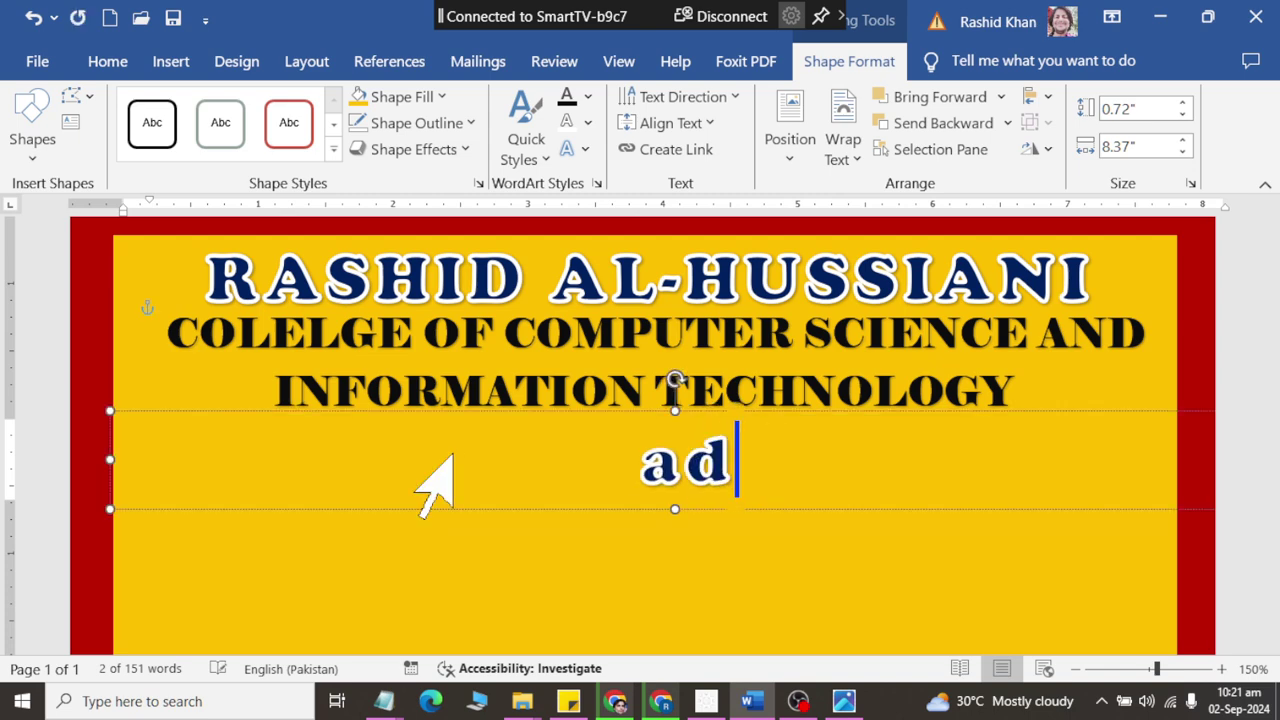
pyautogui.write('M')
pyautogui.press('BackSpace')
pyautogui.press('BackSpace')
pyautogui.press('BackSpace')
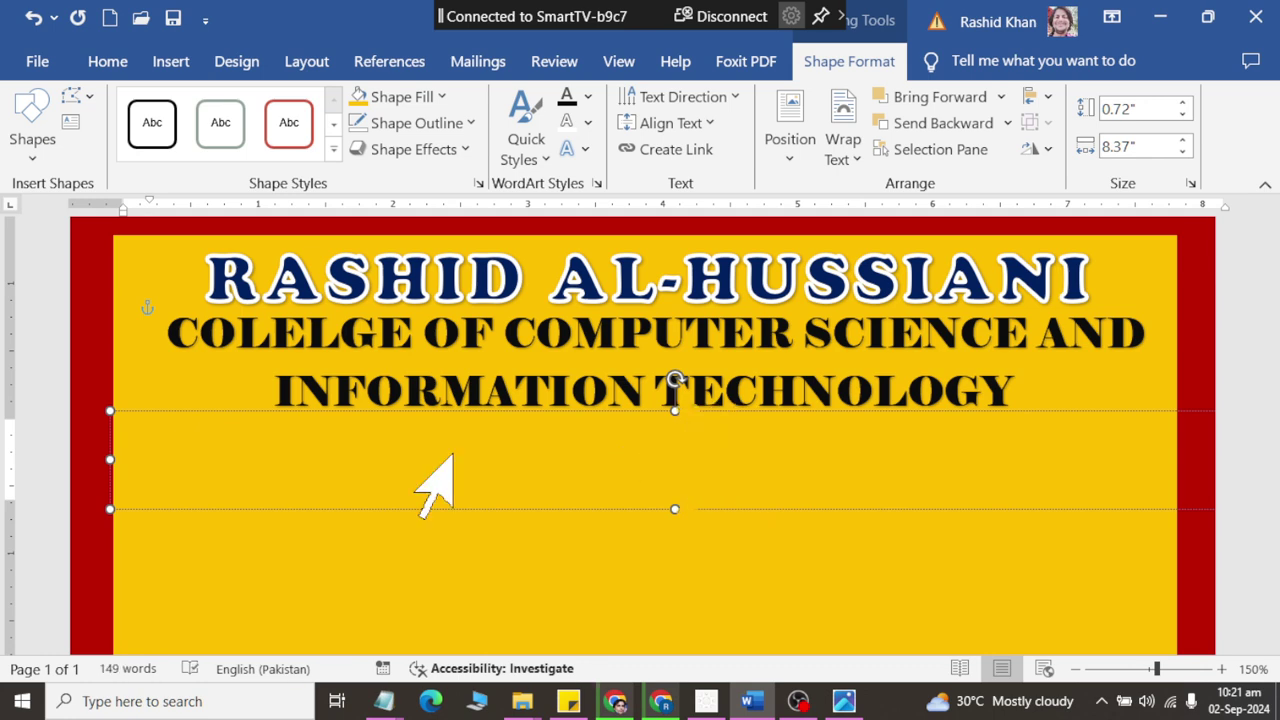
pyautogui.press('BackSpace')
pyautogui.write('REg')
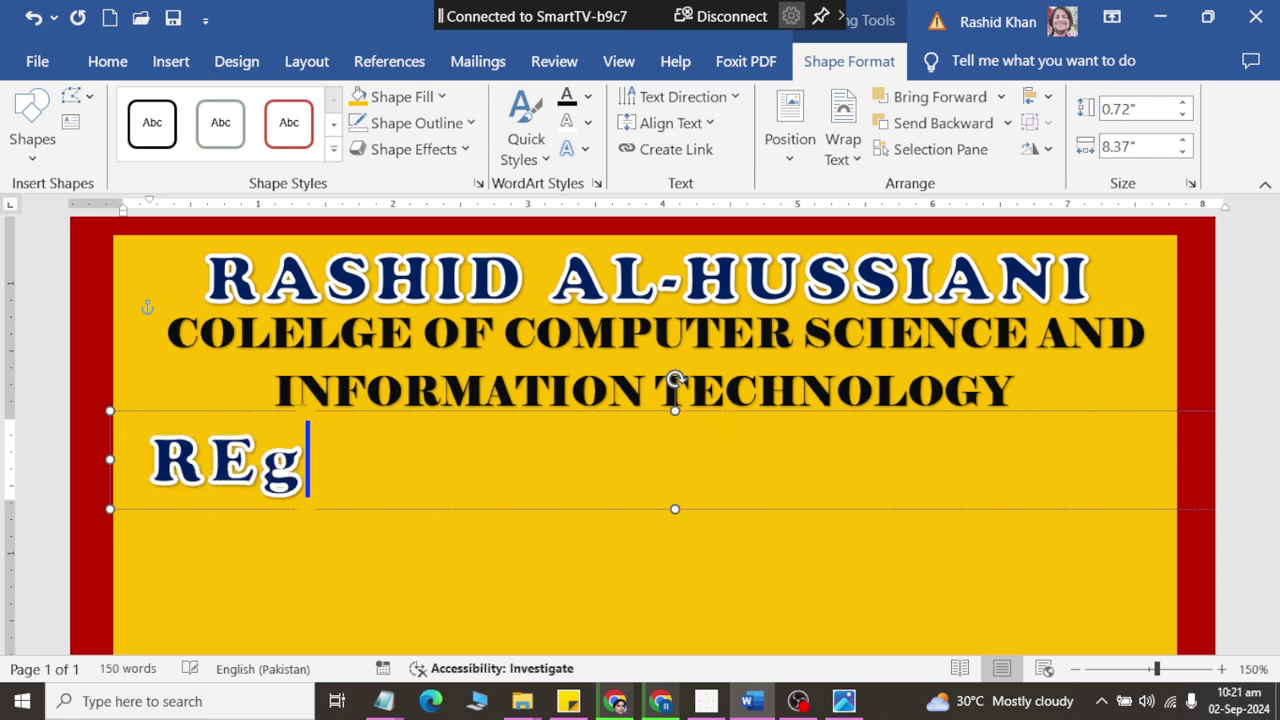
pyautogui.press('BackSpace')
pyautogui.press('BackSpace')
pyautogui.press('BackSpace')
pyautogui.write('r')
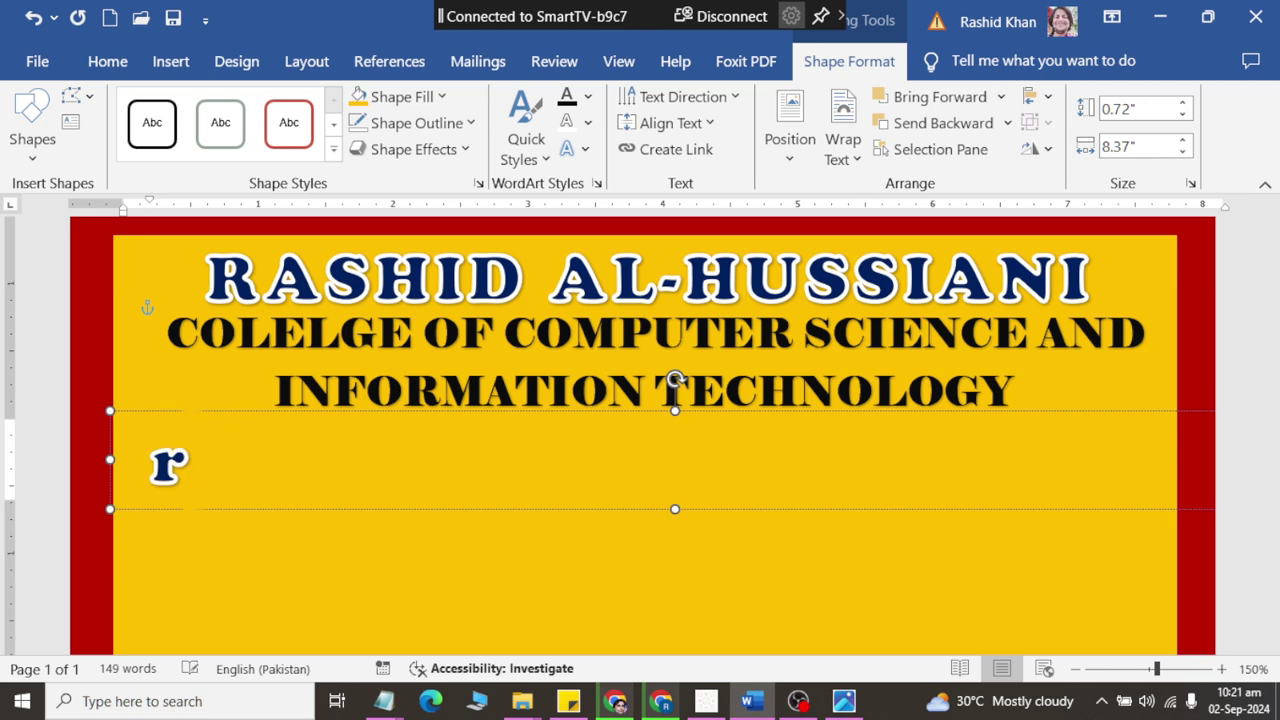
pyautogui.press('BackSpace')
pyautogui.write('REgi')
pyautogui.press('BackSpace')
pyautogui.press('BackSpace')
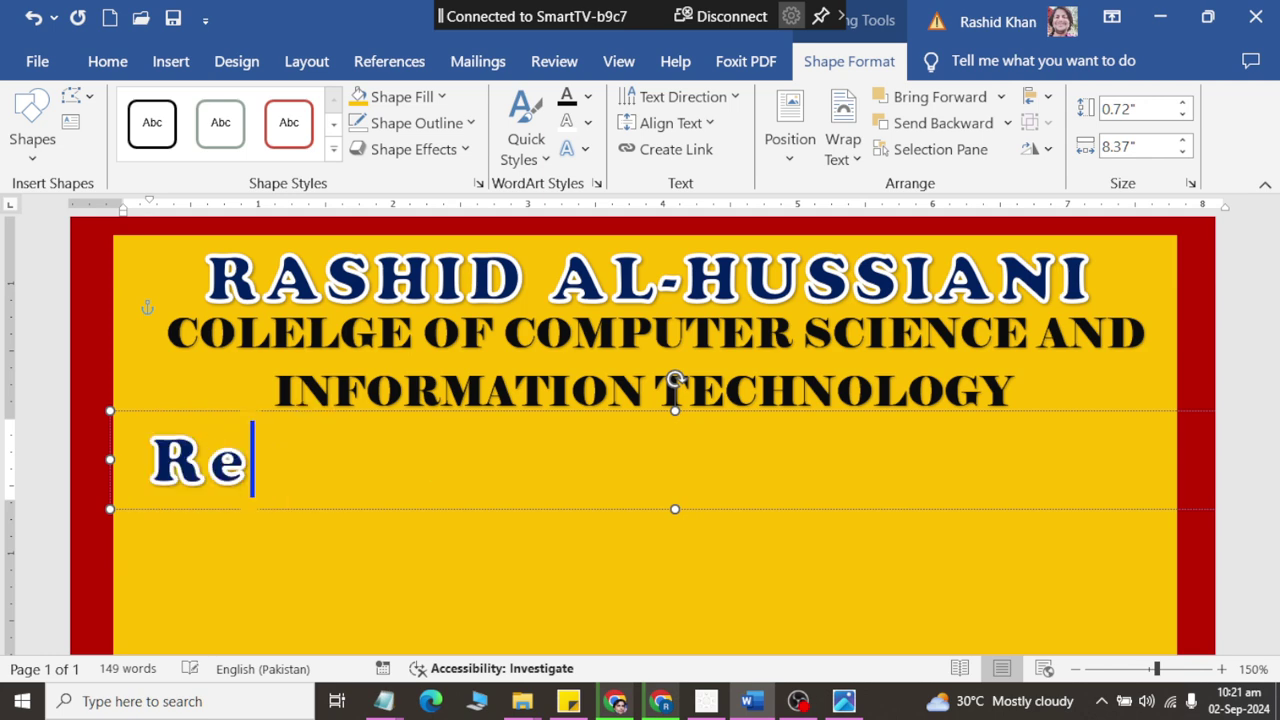
pyautogui.write('gistration OPen')
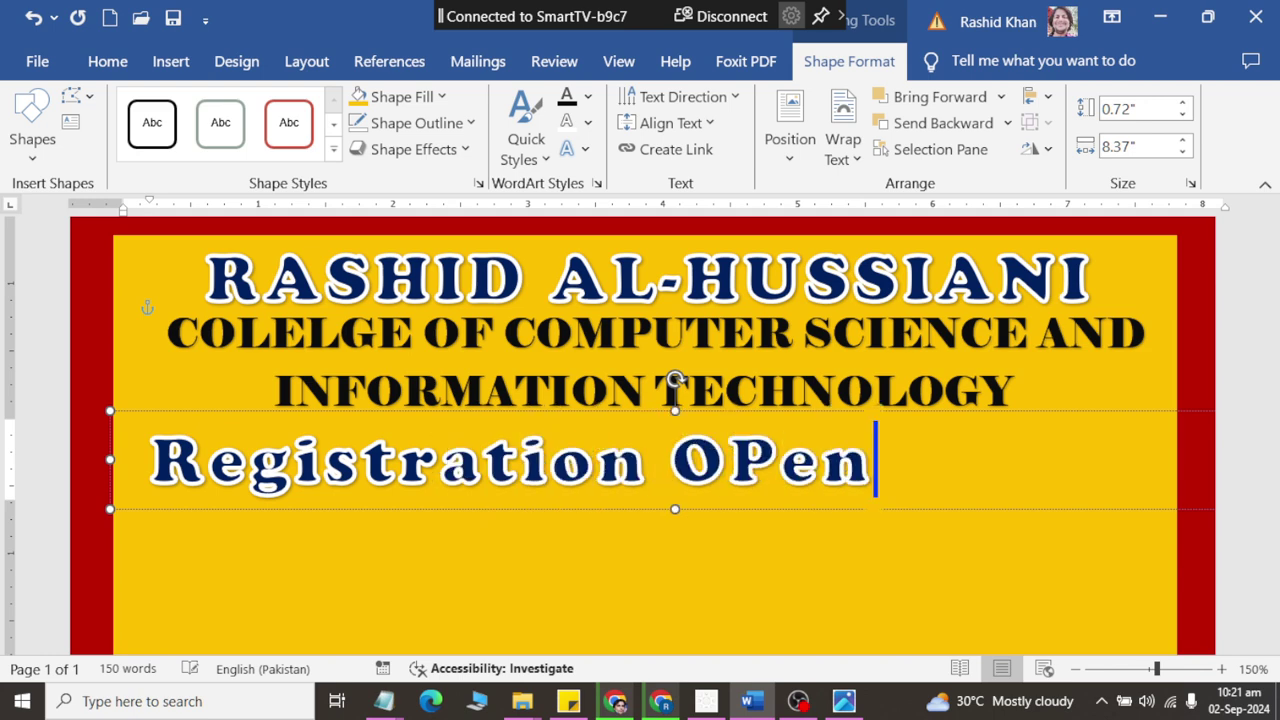
pyautogui.tripleClick(451, 452)
# Fill the Registration OPen letters with red.
pyautogui.click(418, 97)
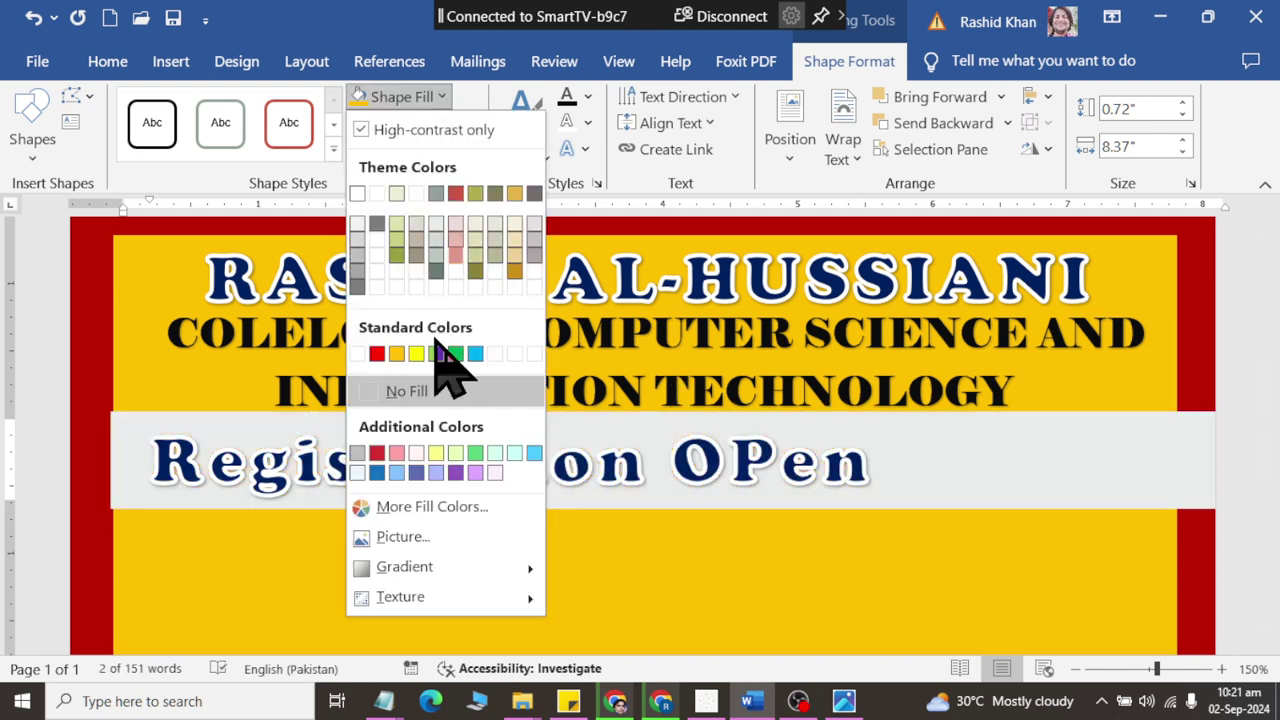
pyautogui.click(852, 58)
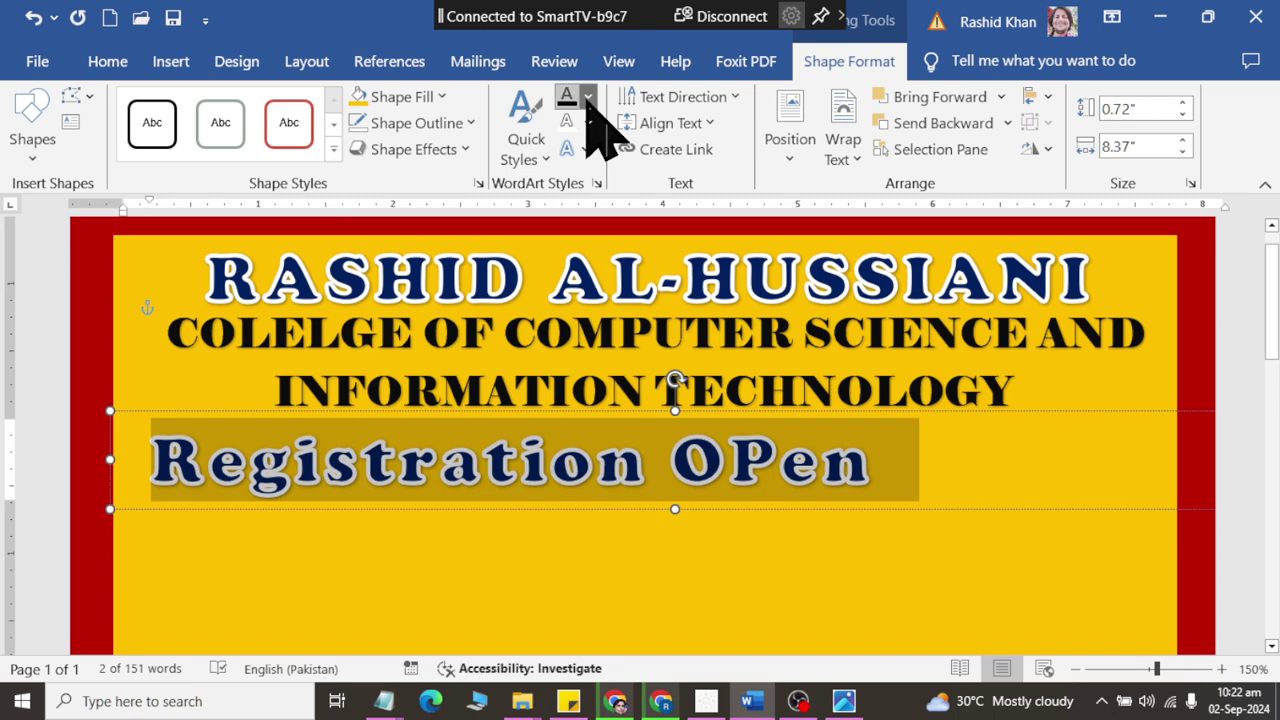
pyautogui.click(588, 97)
pyautogui.click(570, 384)
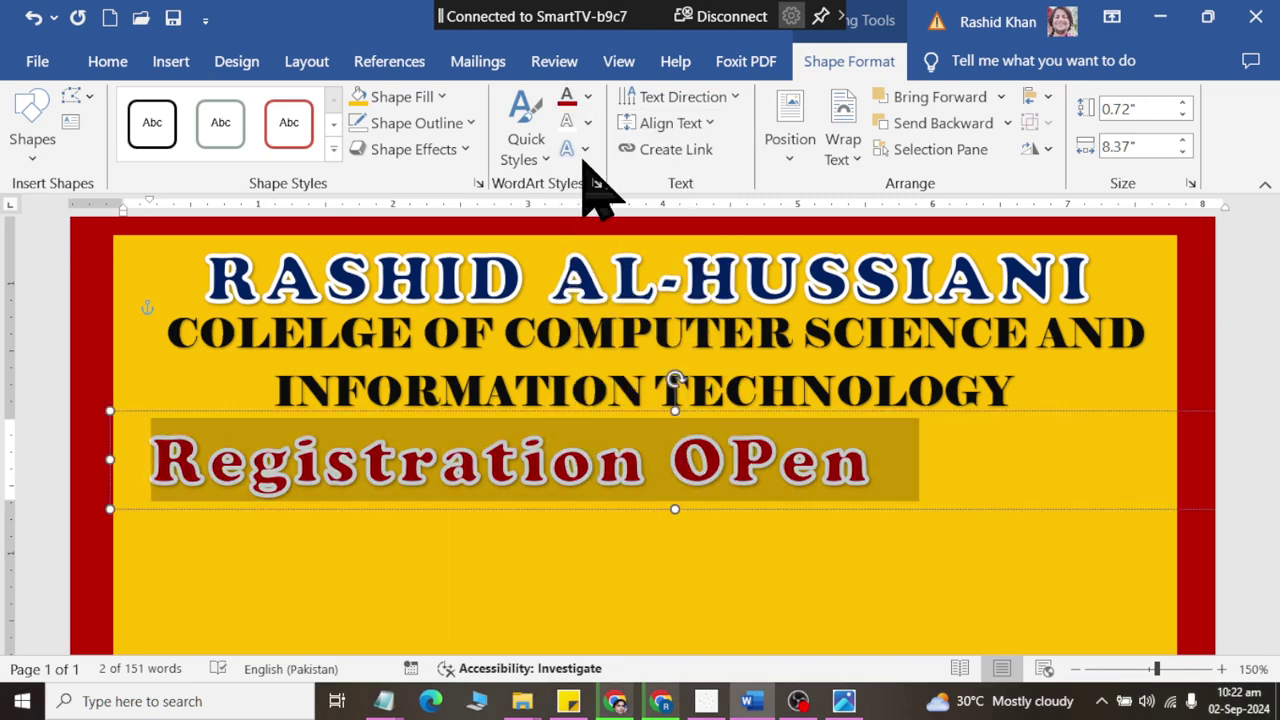
# Thicken the Registration OPen letter outline to 2¼ pt.
pyautogui.click(588, 124)
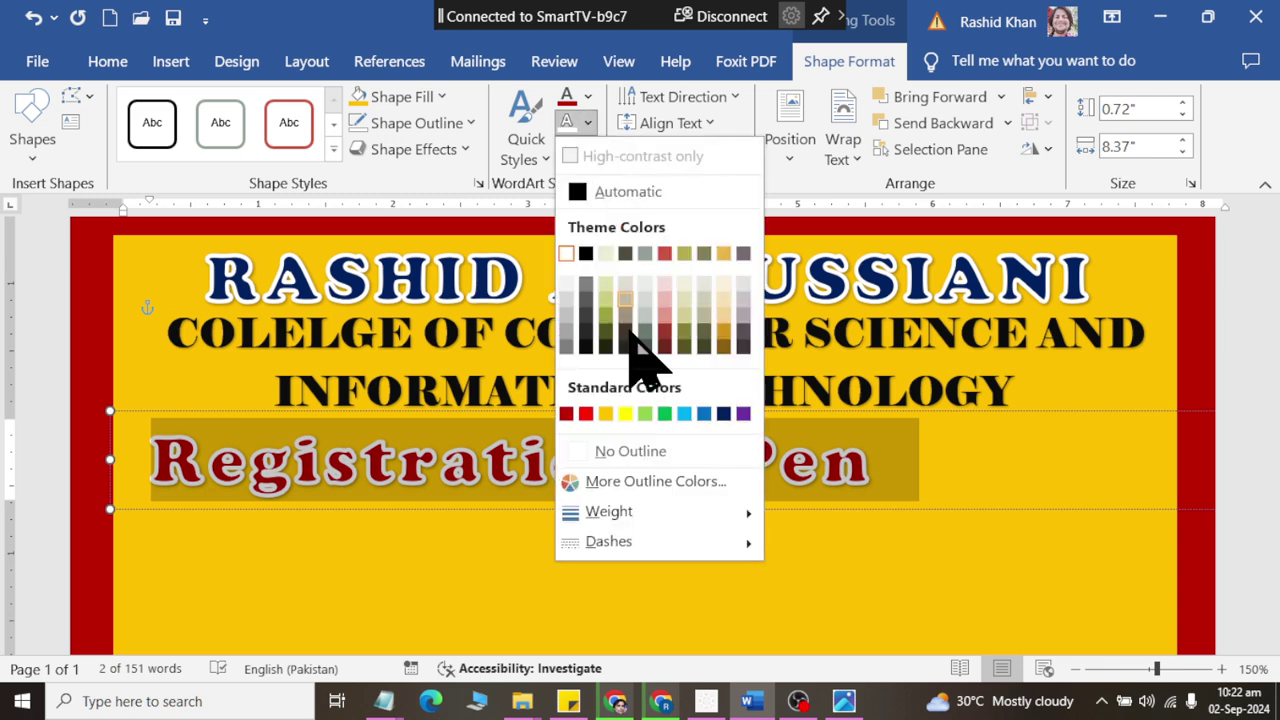
pyautogui.moveTo(645, 515)
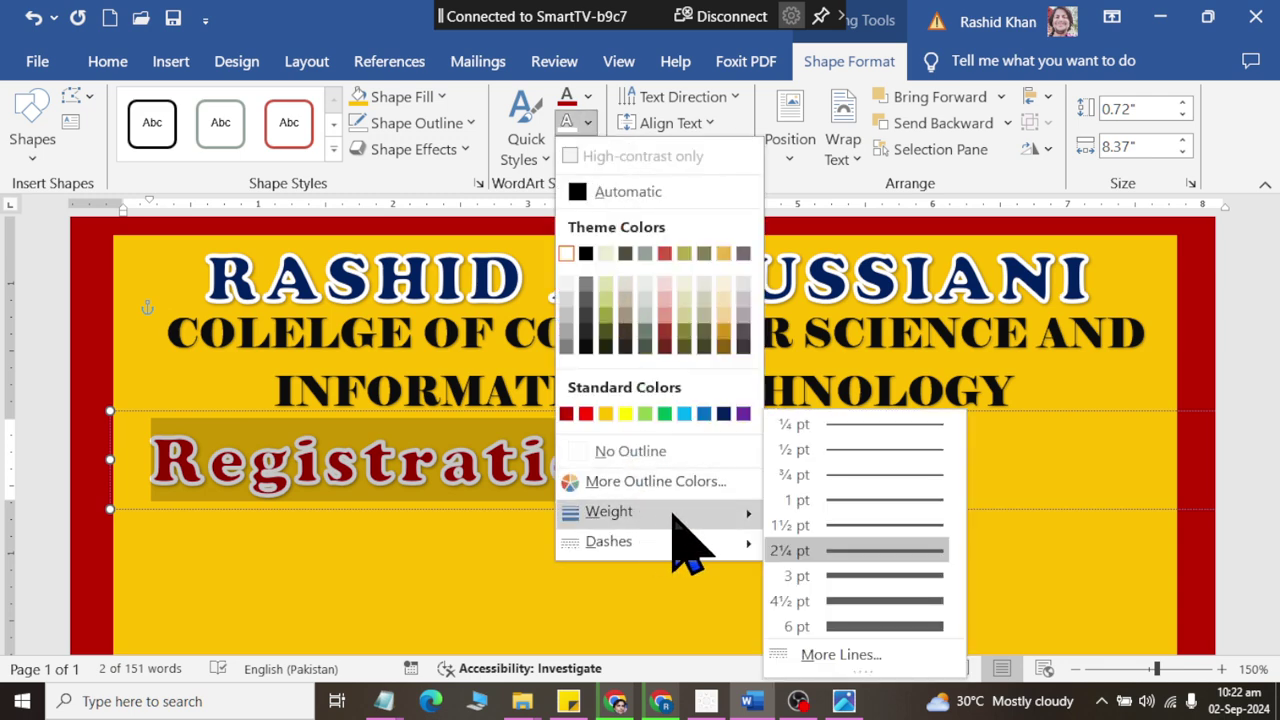
pyautogui.click(829, 543)
pyautogui.click(110, 63)
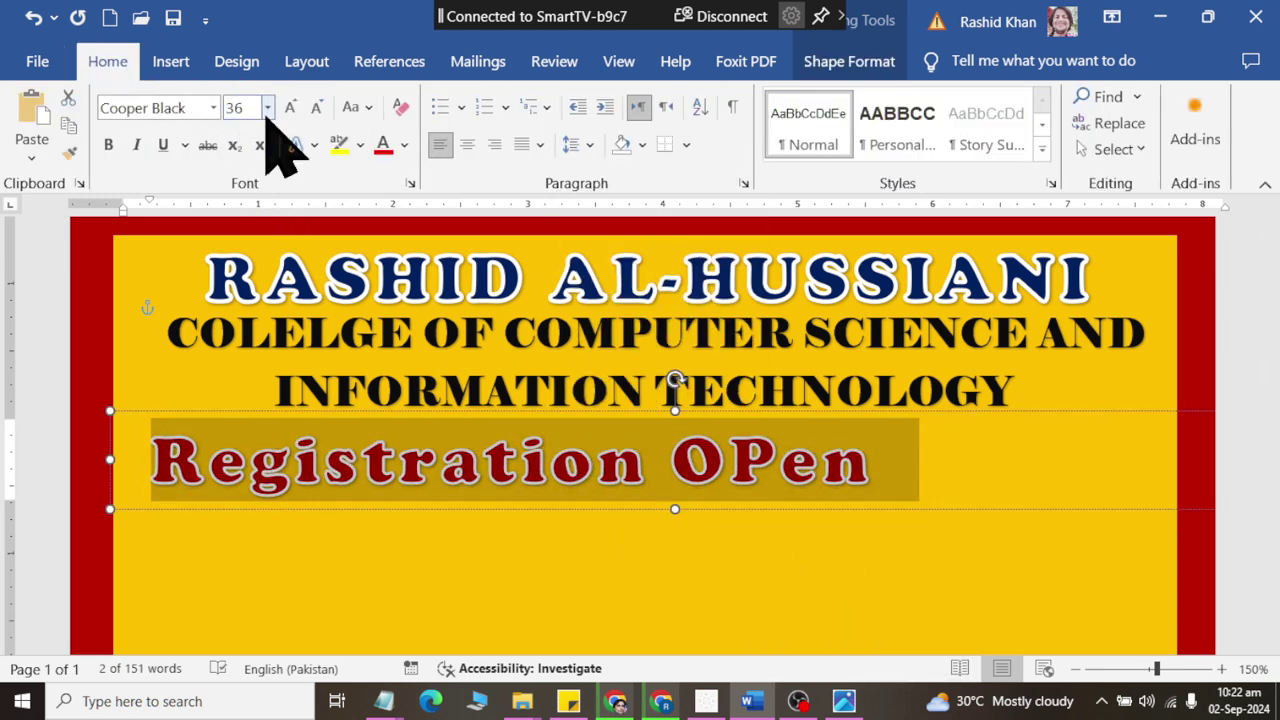
pyautogui.click(213, 108)
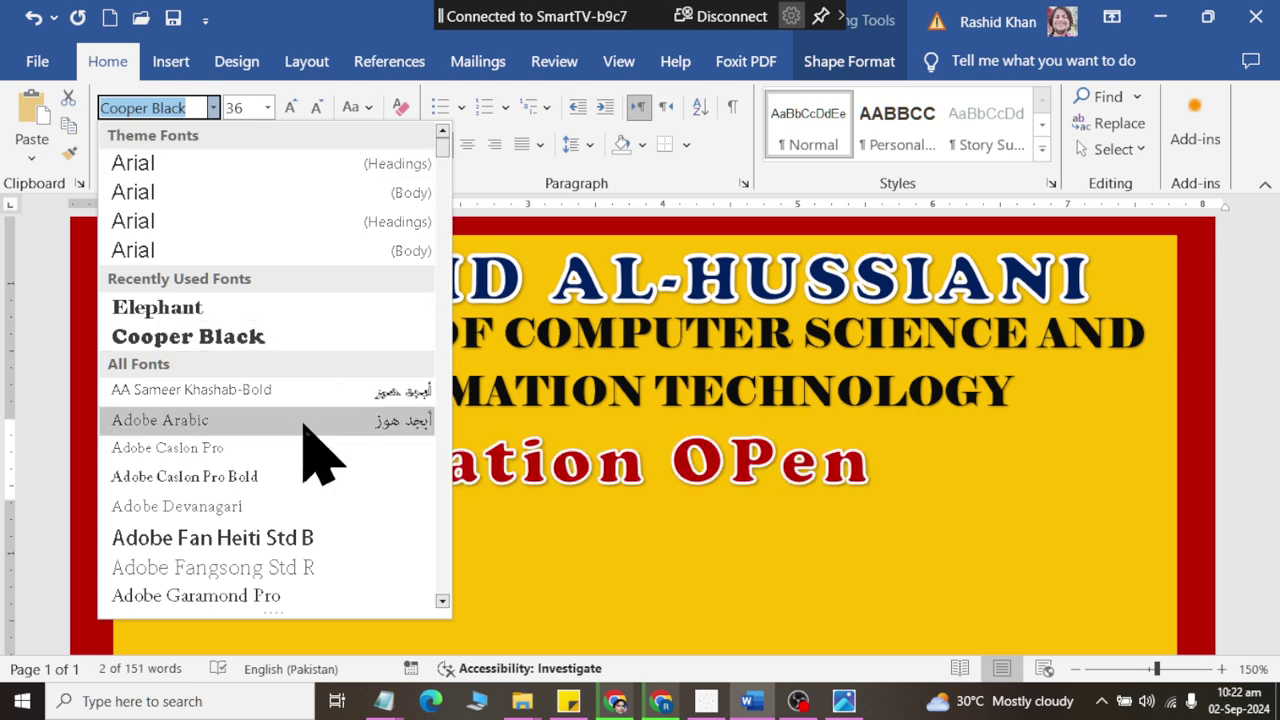
# Set Registration OPen in Air Millhouse Italic, all uppercase, at 28 pt.
pyautogui.scroll(-5, 304, 520)
pyautogui.click(312, 484)
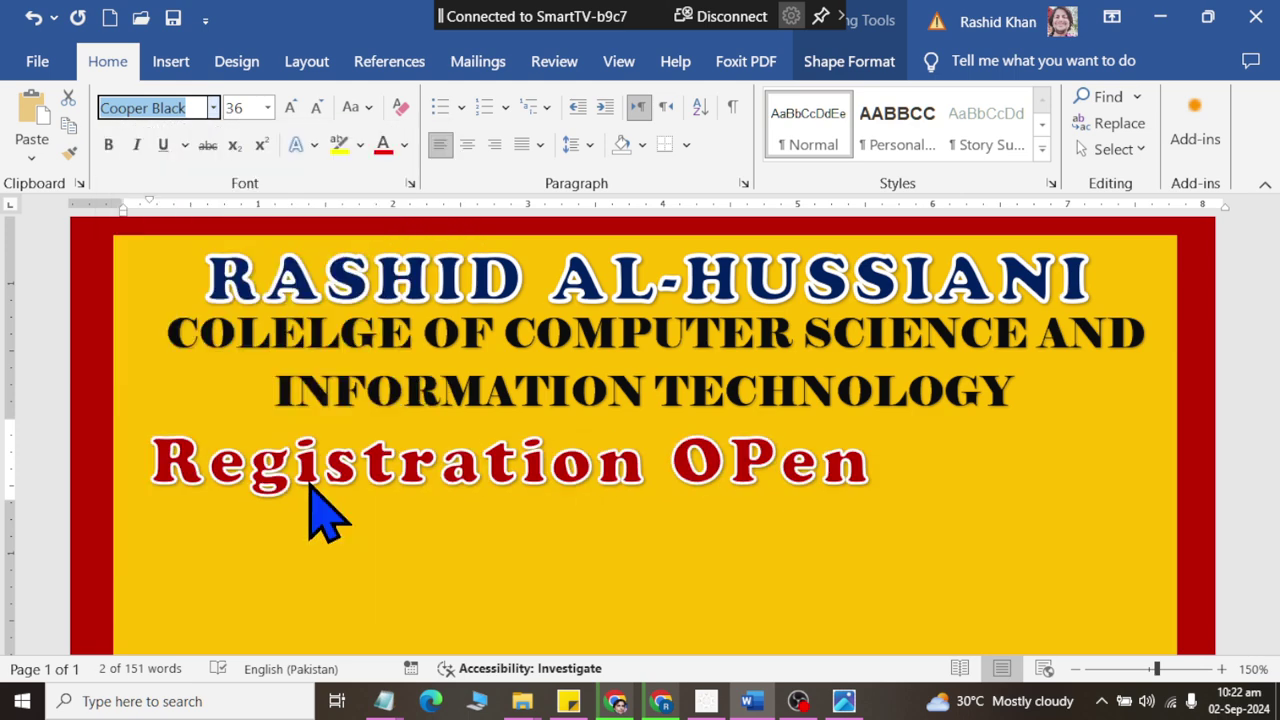
pyautogui.moveTo(427, 505); pyautogui.dragTo(460, 513)
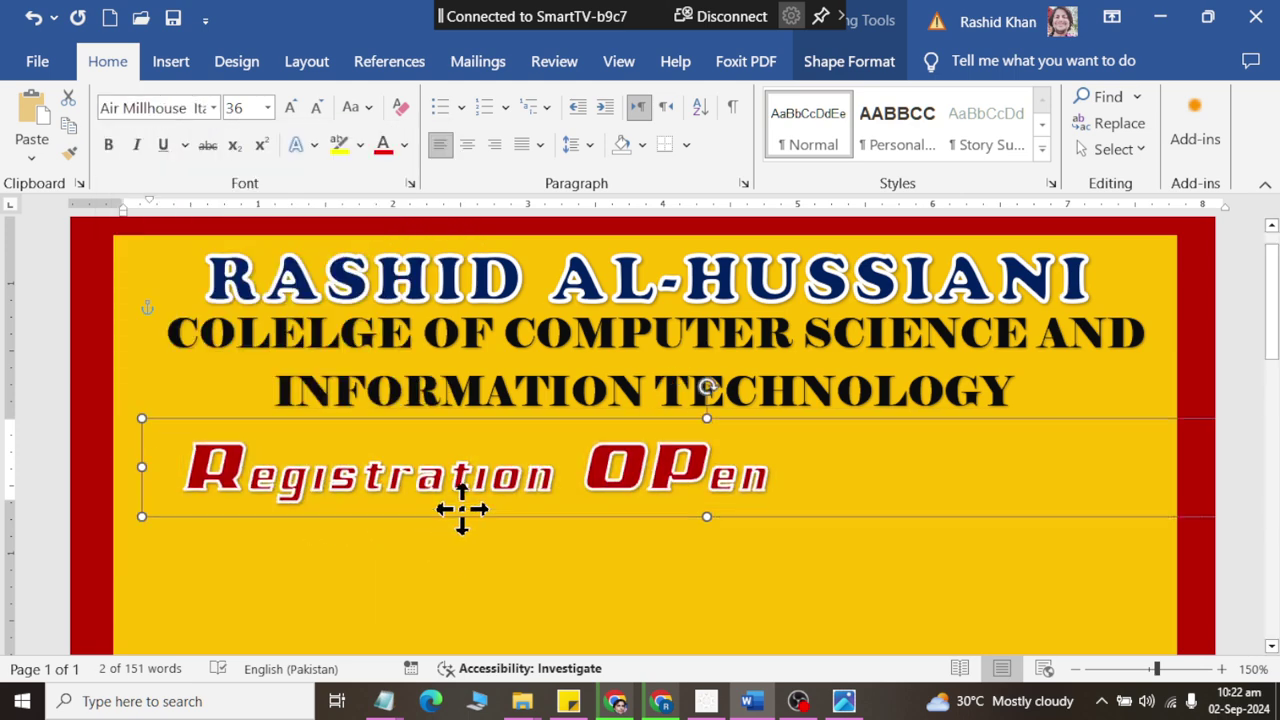
pyautogui.click(357, 108)
pyautogui.click(374, 194)
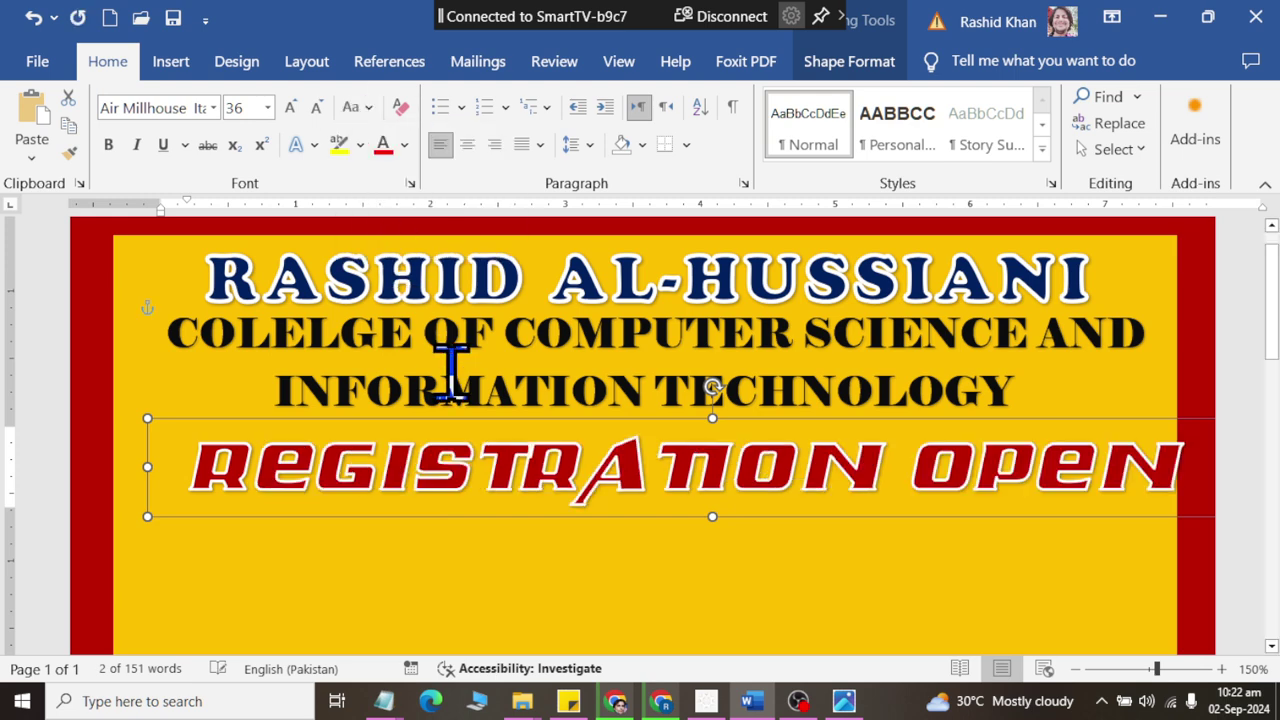
pyautogui.click(316, 107)
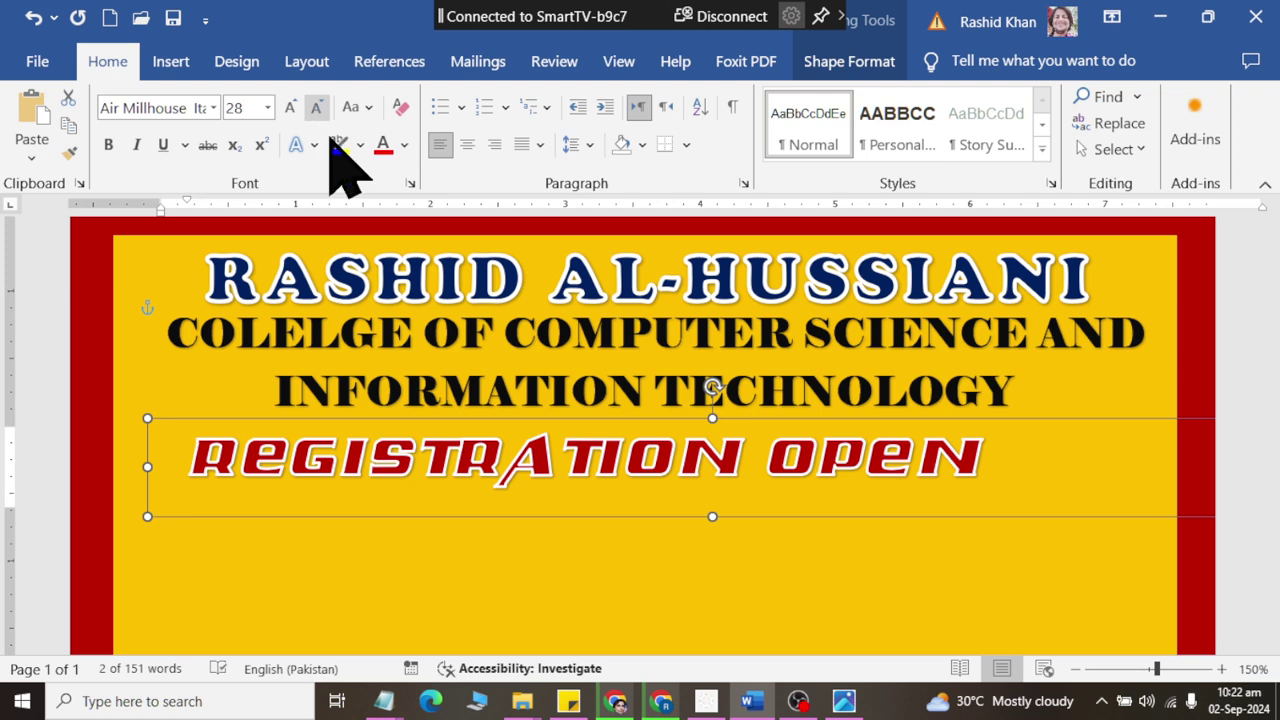
# Drag the REGISTRATION OPEN box right so it is centred under the college name.
pyautogui.moveTo(463, 511); pyautogui.dragTo(534, 509)
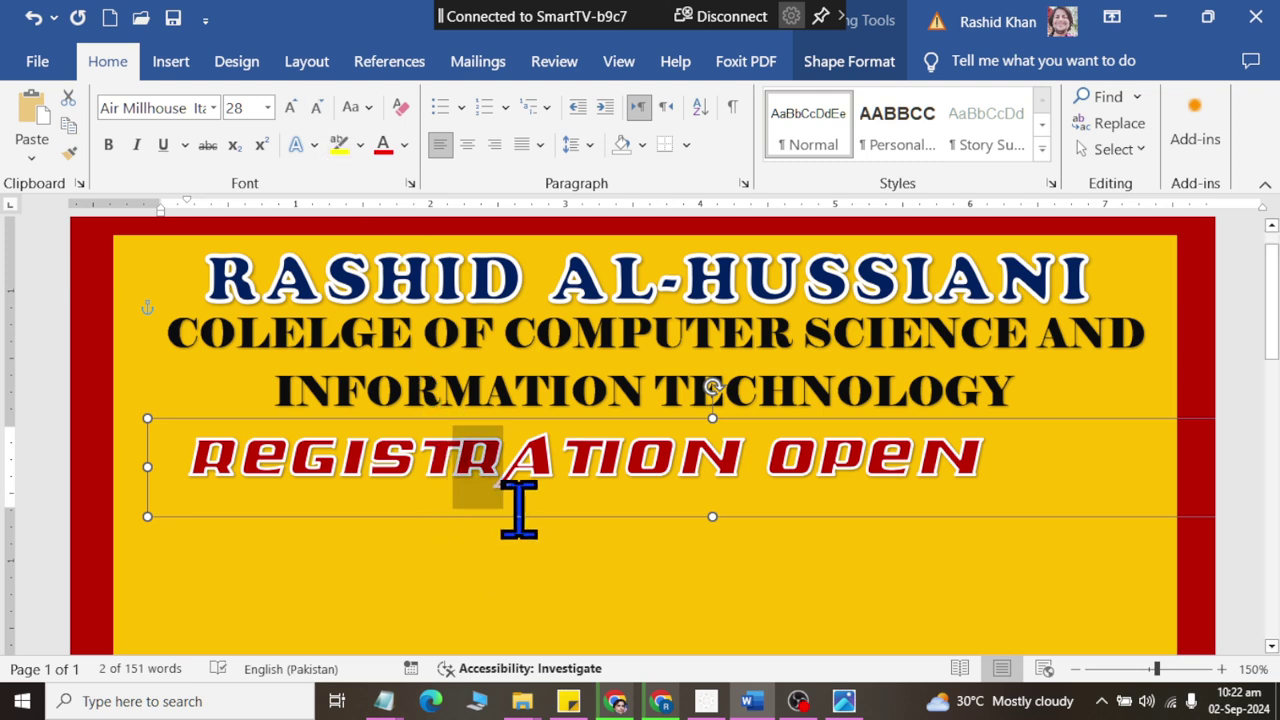
pyautogui.click(535, 512)
pyautogui.click(560, 505)
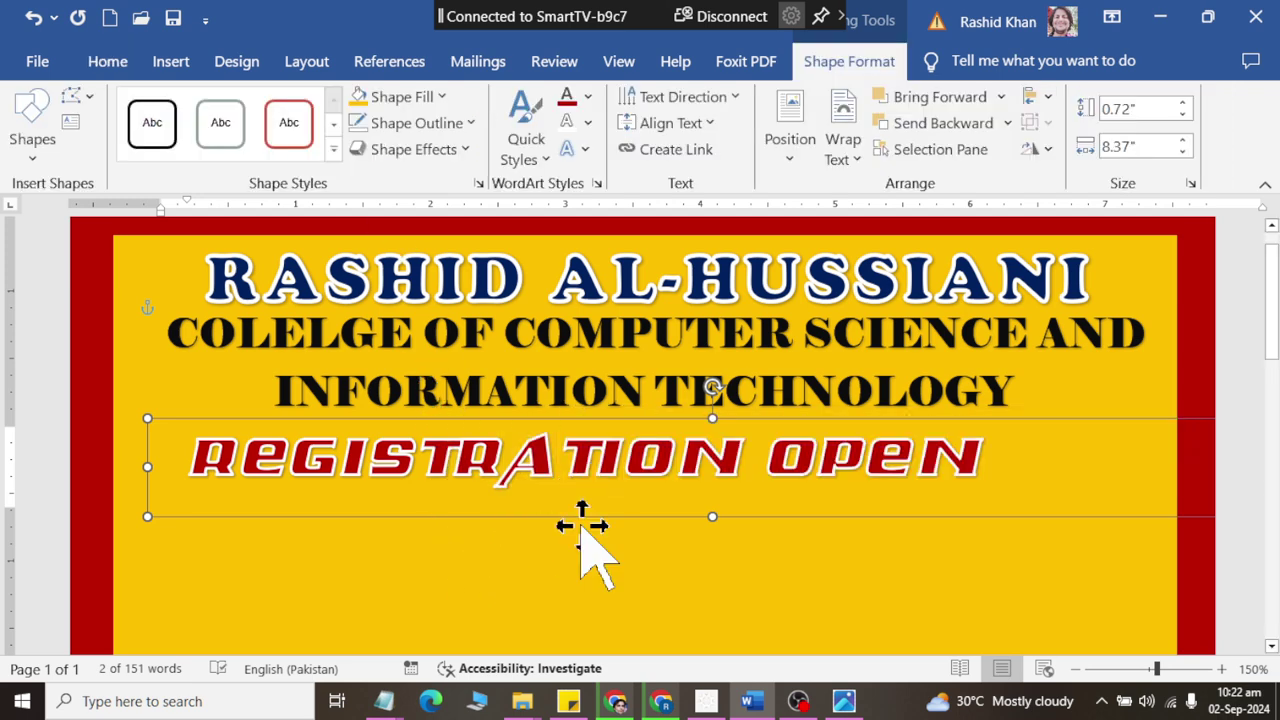
pyautogui.moveTo(570, 513); pyautogui.dragTo(625, 505)
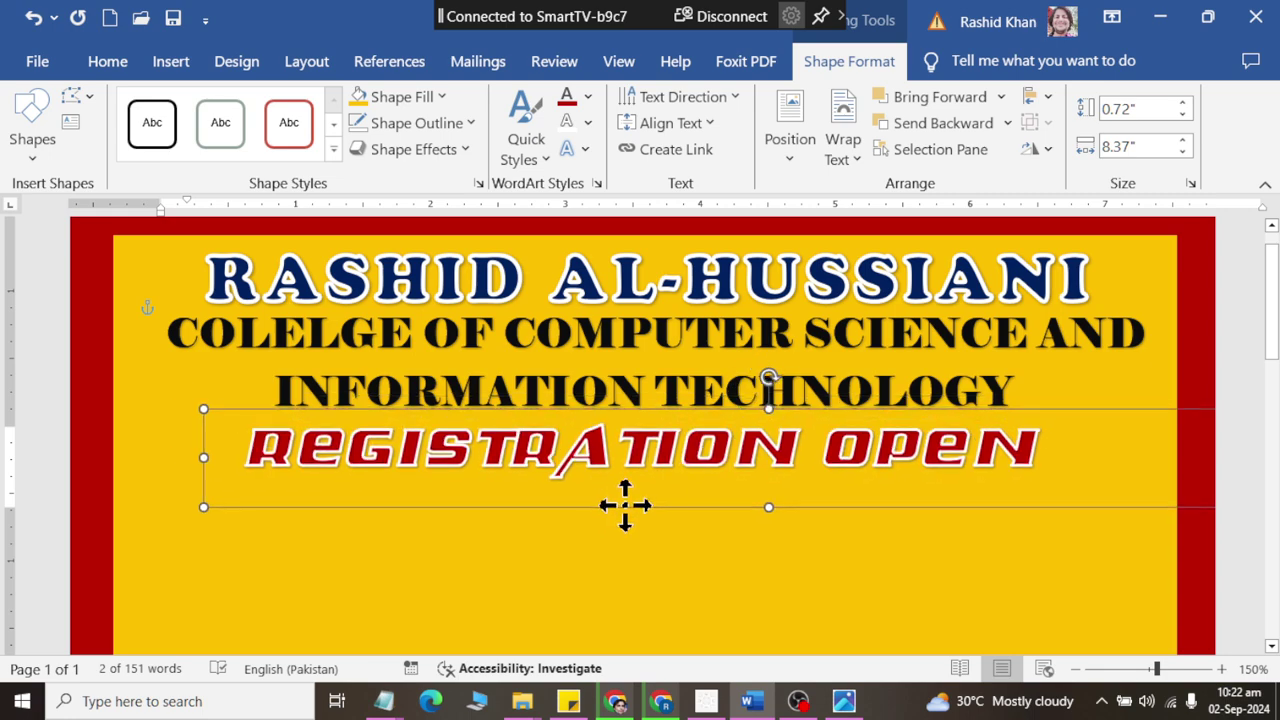
pyautogui.click(571, 457)
pyautogui.keyDown('ctrl'); pyautogui.scroll(-3, 560, 443); pyautogui.keyUp('ctrl')
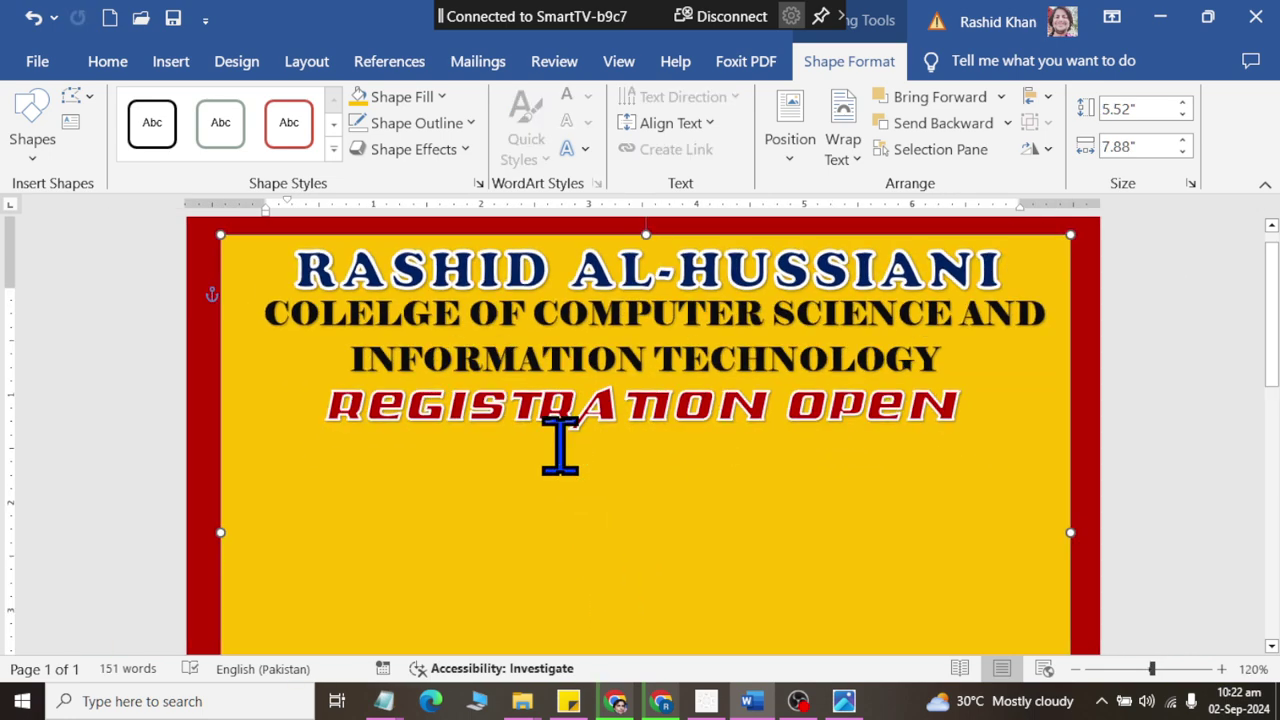
pyautogui.click(1163, 370)
pyautogui.keyDown('ctrl'); pyautogui.scroll(-2, 1020, 395); pyautogui.keyUp('ctrl')
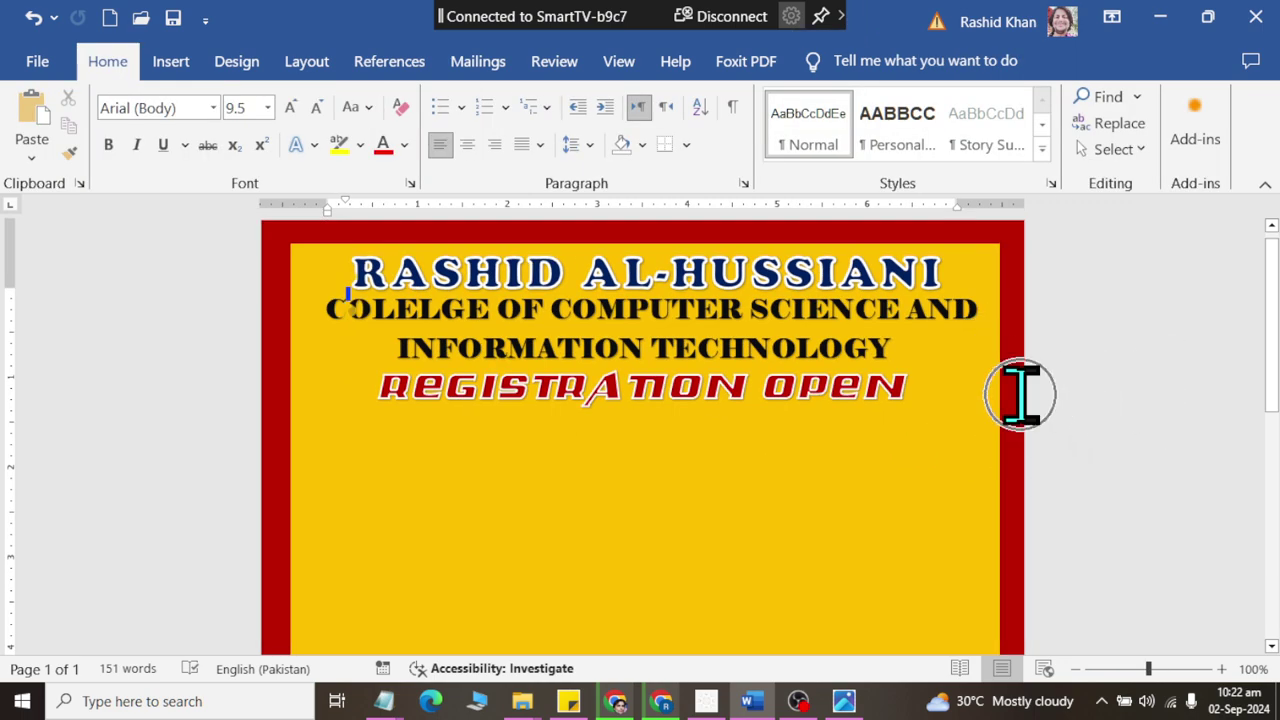
pyautogui.hotkey('alt', 'Tab')
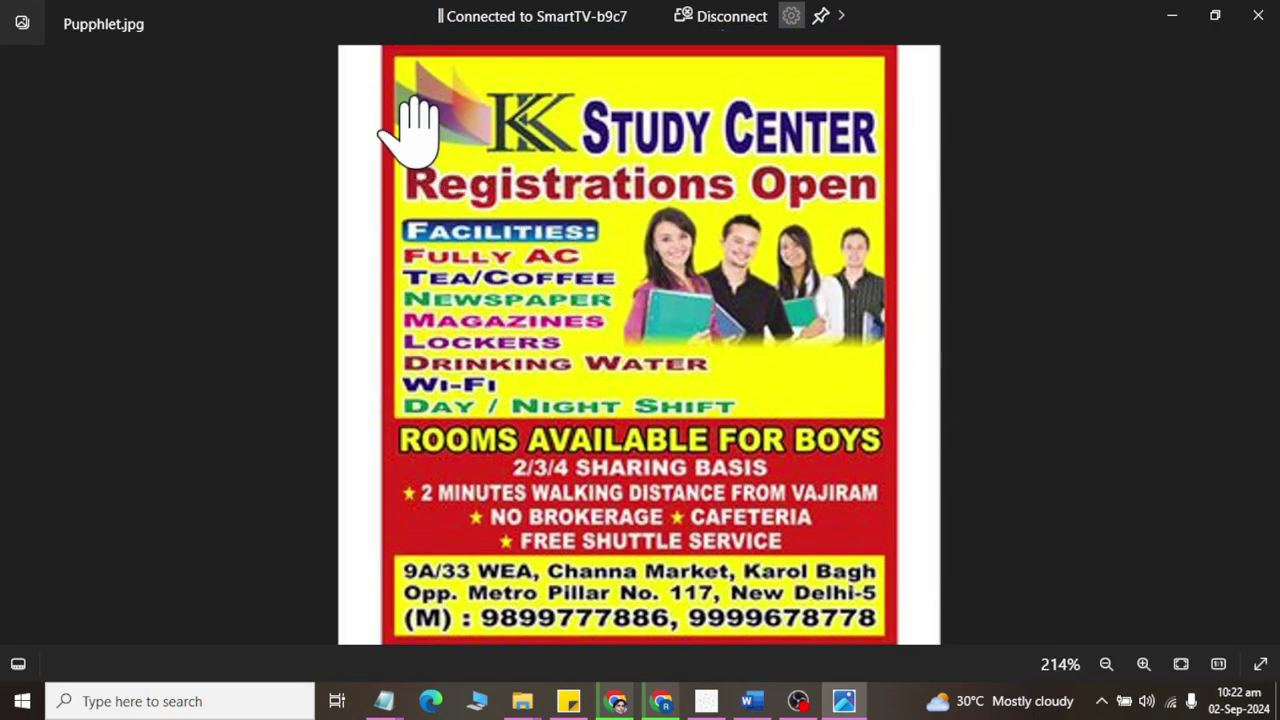
pyautogui.hotkey('alt', 'Tab')
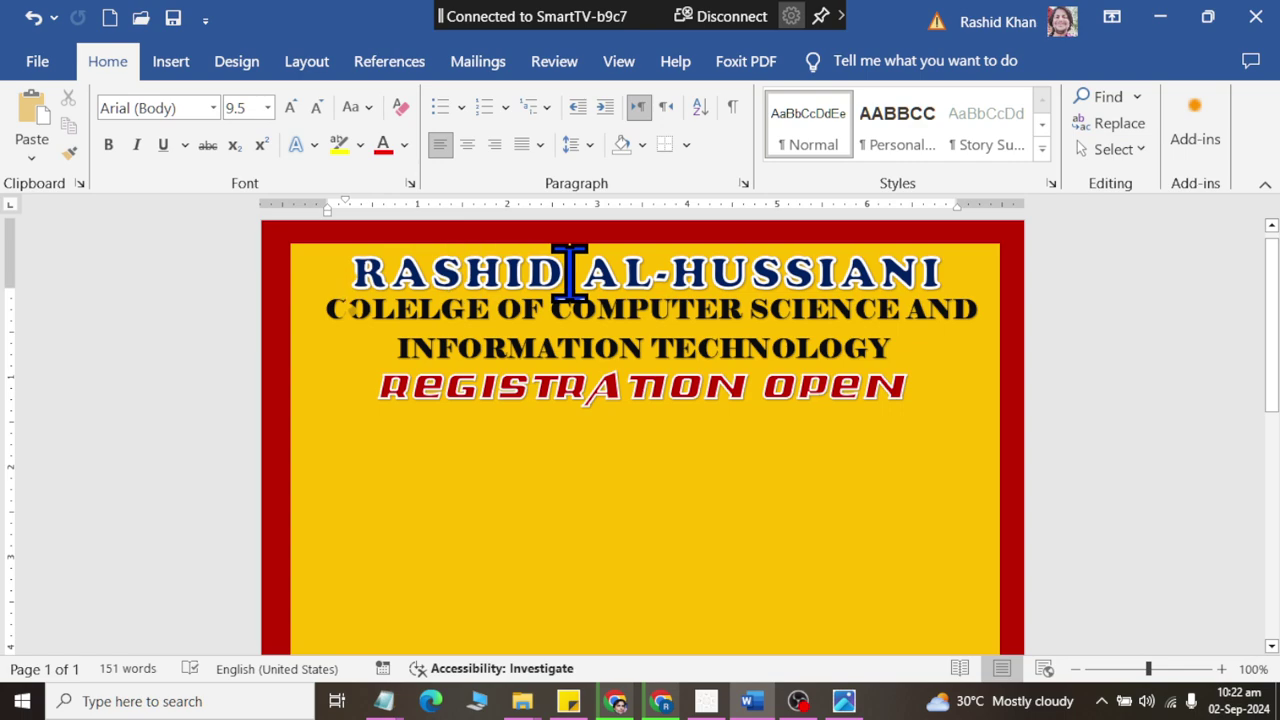
pyautogui.hotkey('alt', 'Tab')
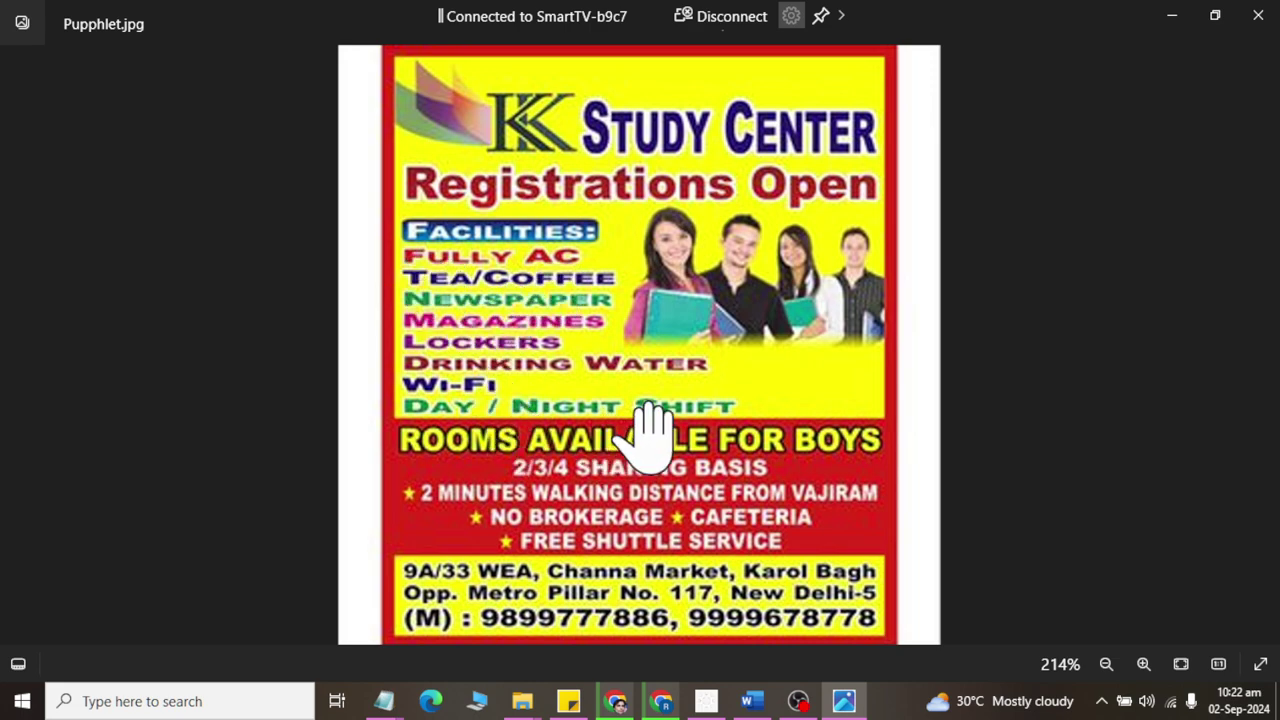
pyautogui.hotkey('alt', 'Tab')
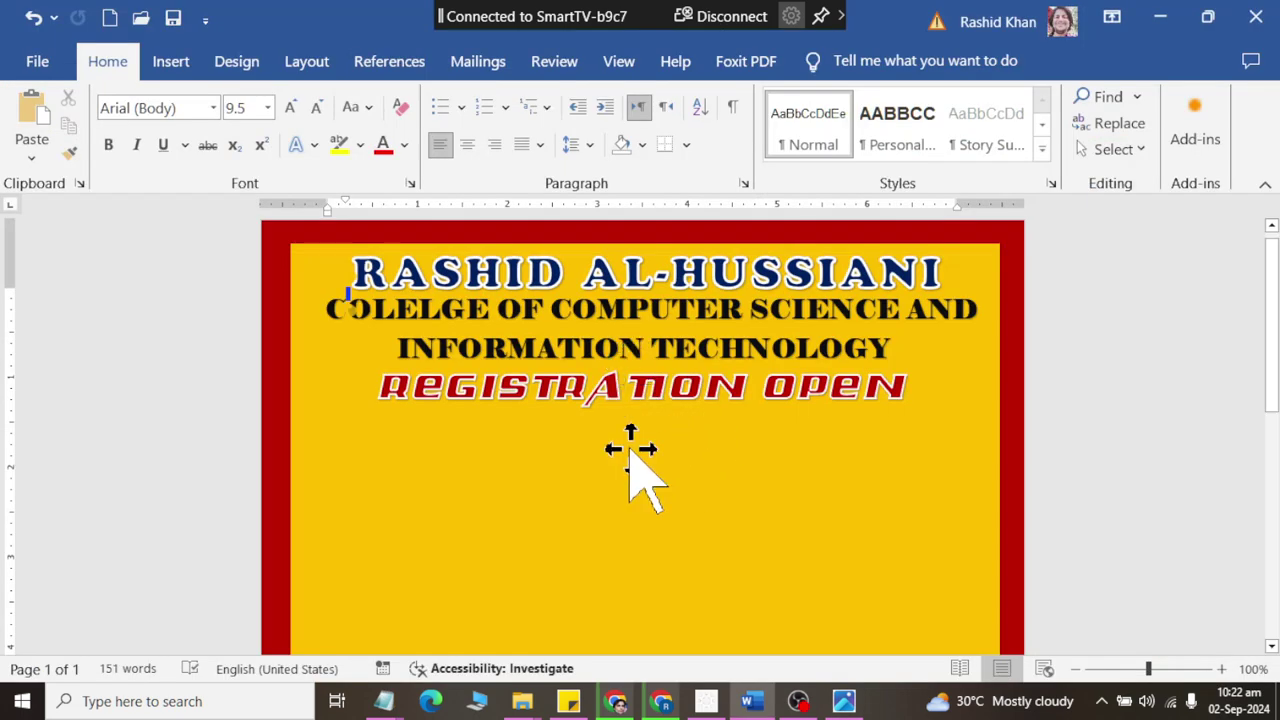
# Insert a plain black WordArt box and place it below REGISTRATION OPEN.
pyautogui.click(170, 61)
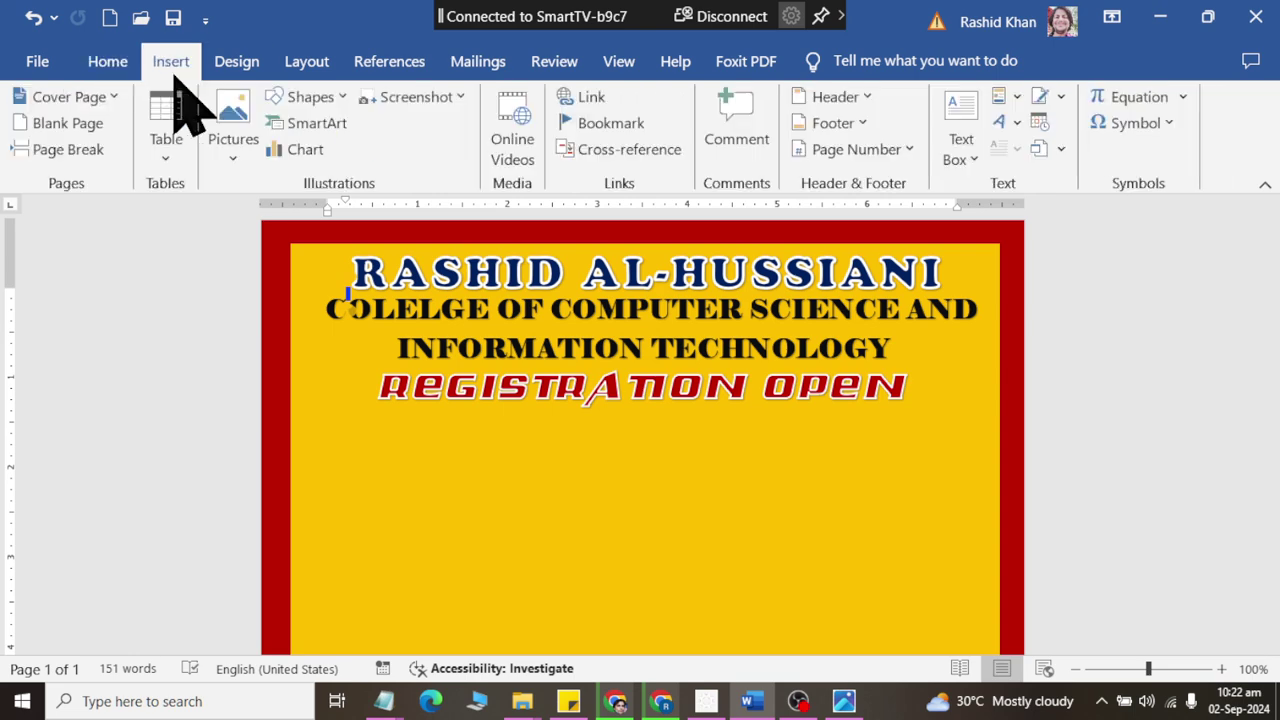
pyautogui.click(310, 97)
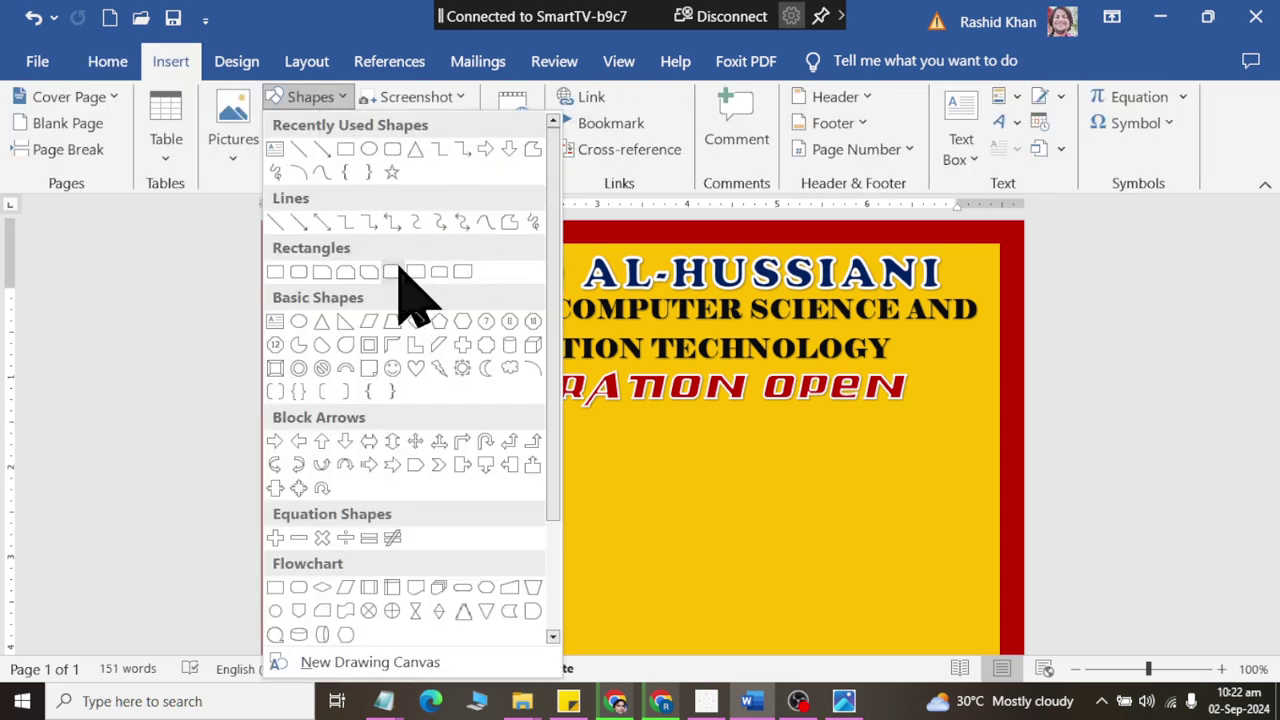
pyautogui.click(108, 62)
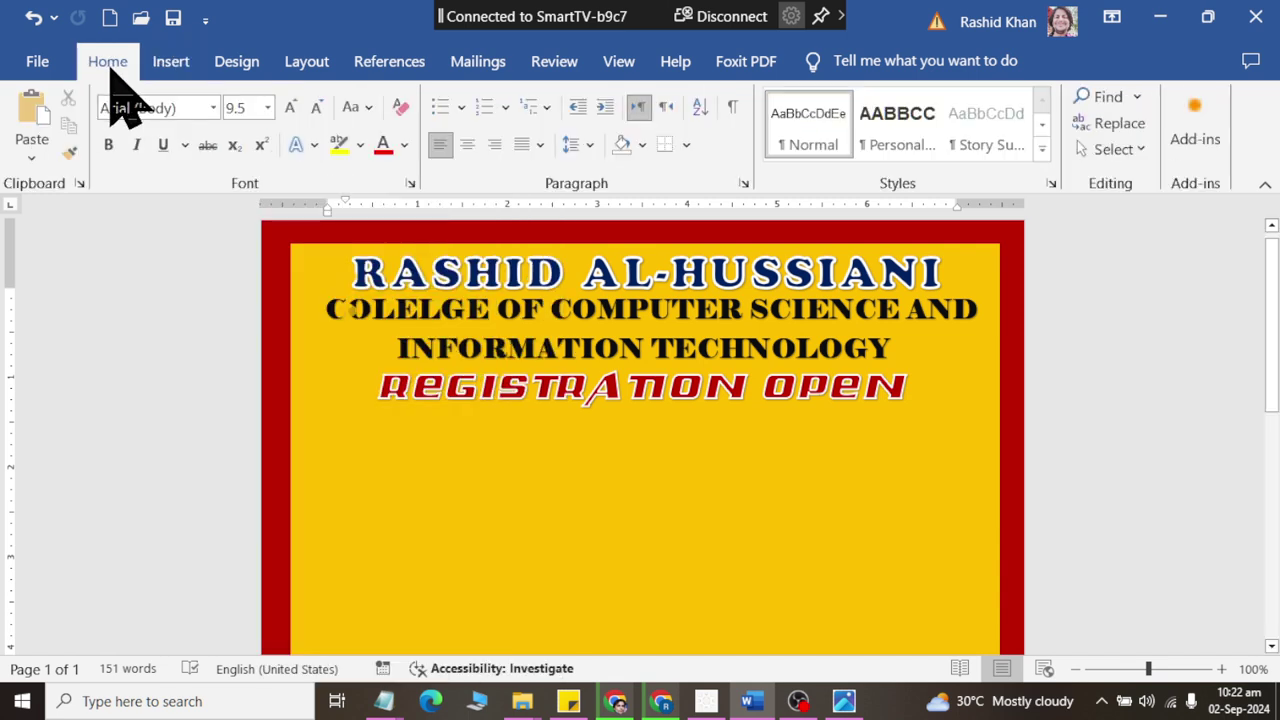
pyautogui.click(170, 62)
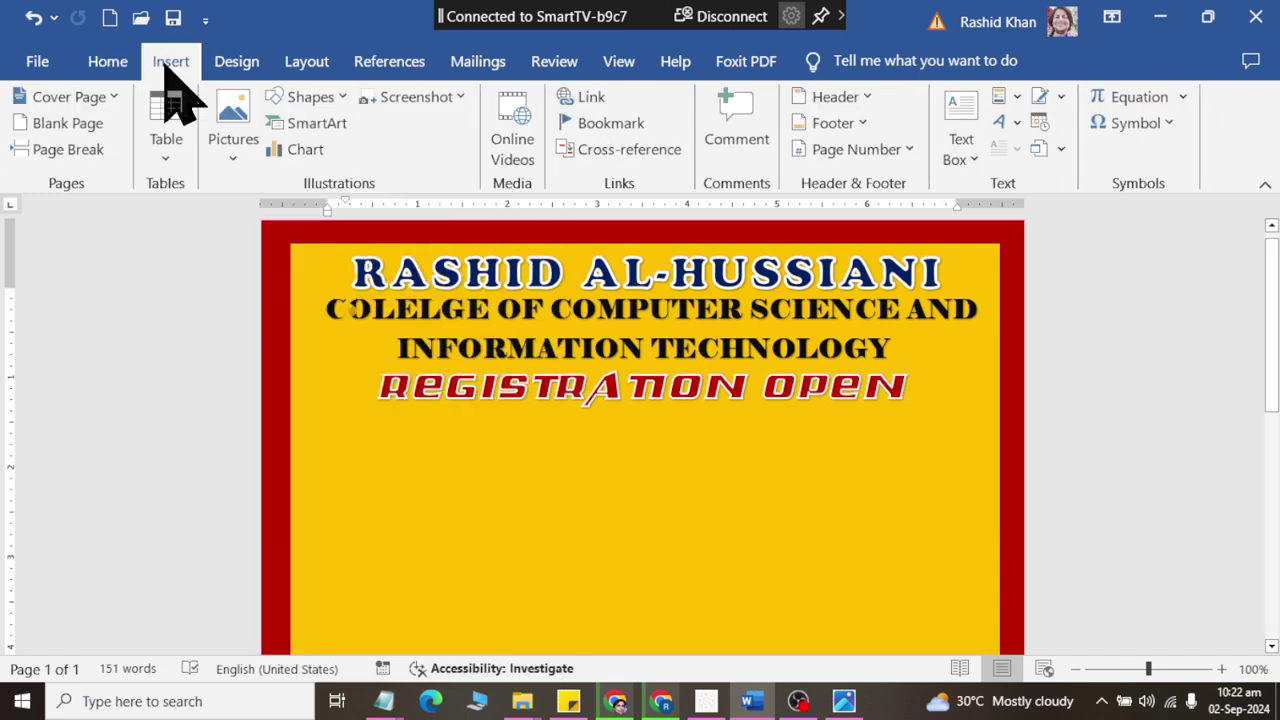
pyautogui.click(1003, 124)
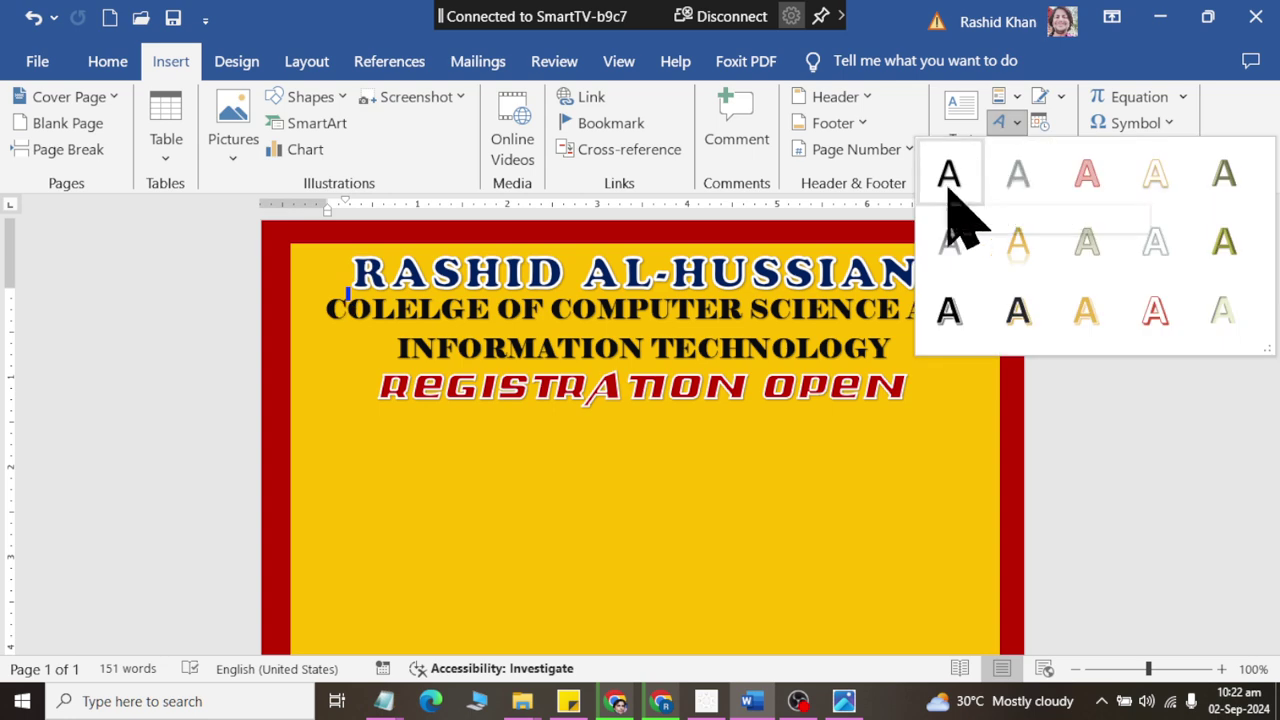
pyautogui.click(948, 185)
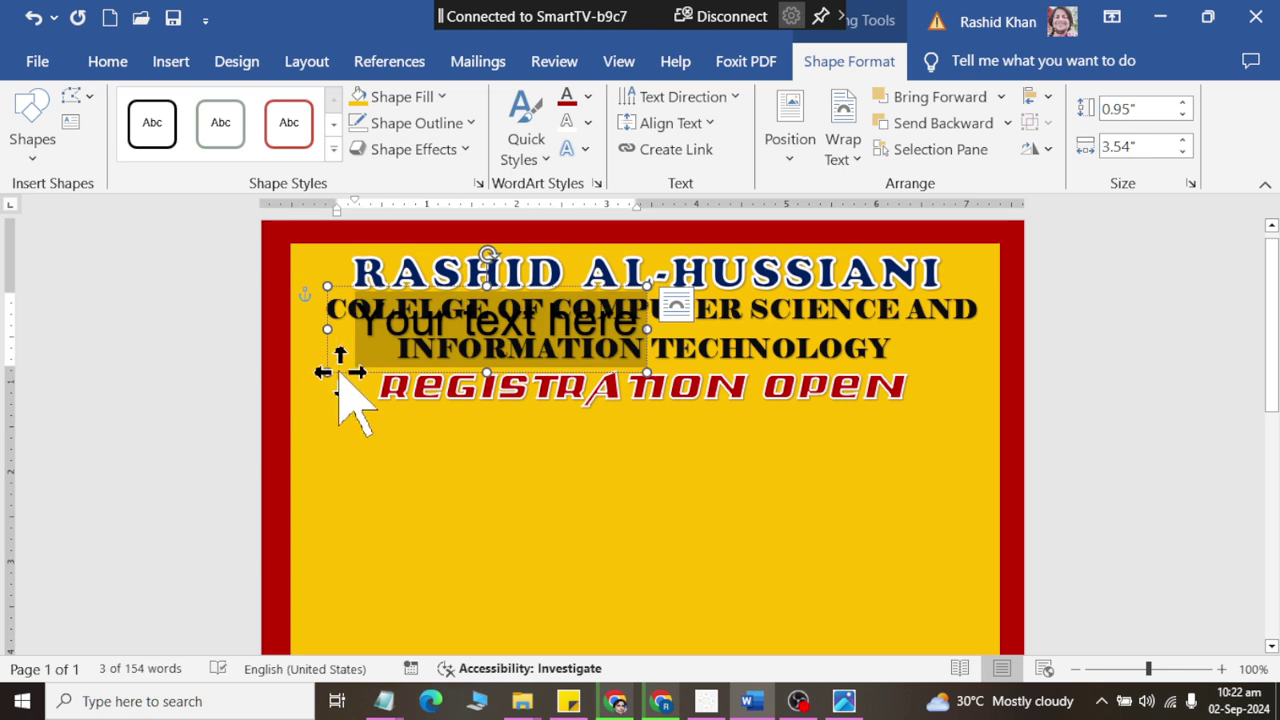
pyautogui.moveTo(340, 374); pyautogui.dragTo(314, 486)
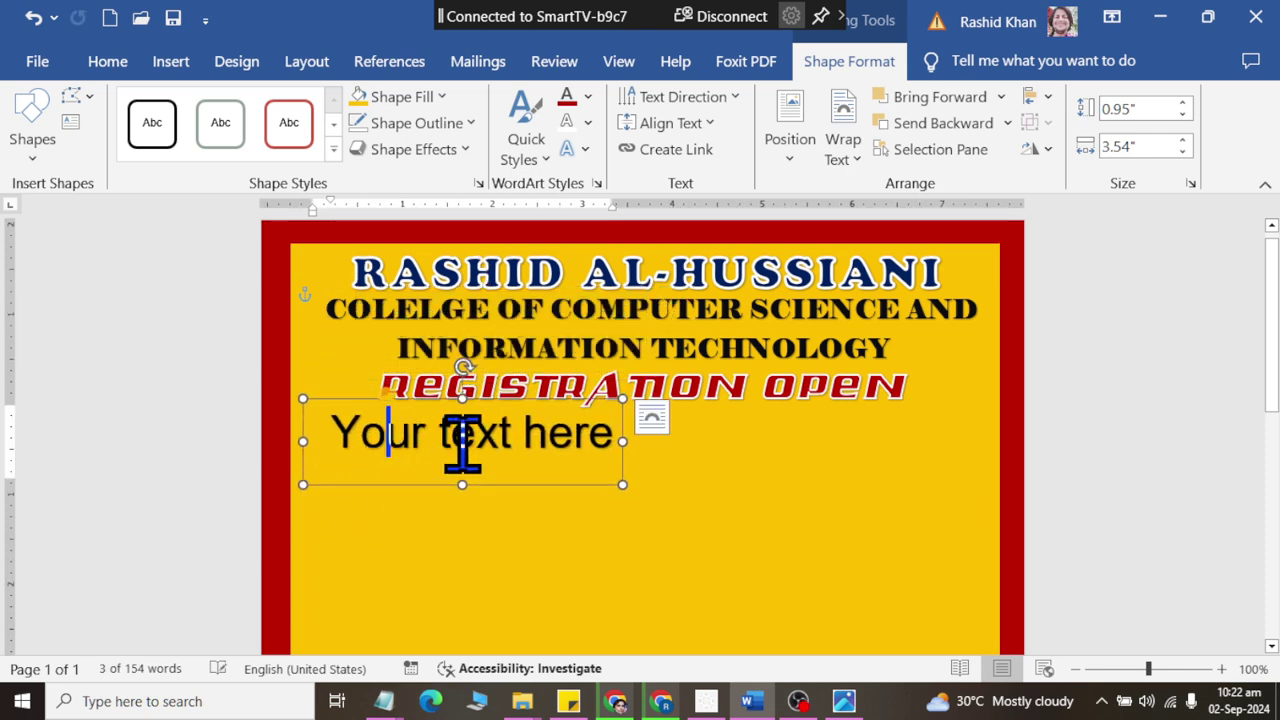
pyautogui.click(107, 61)
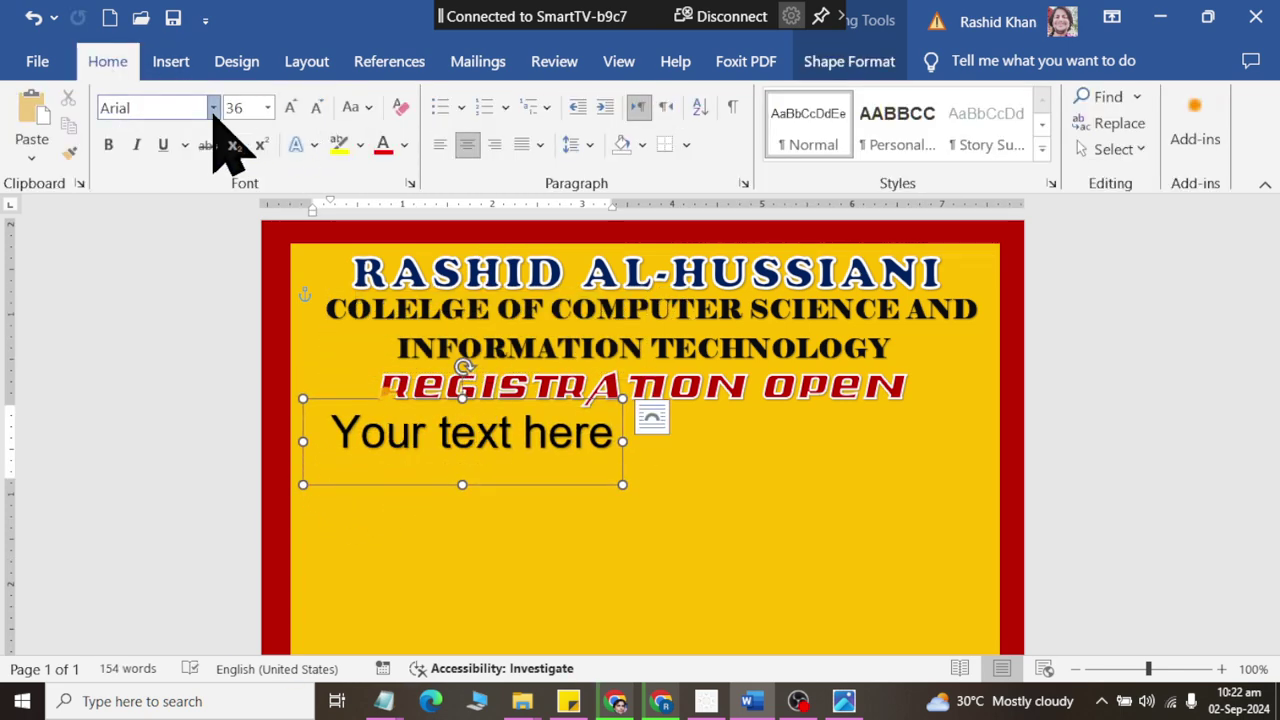
# Set the new WordArt to Arial Black and replace its placeholder text with 'COURSES'.
pyautogui.click(213, 108)
pyautogui.scroll(-10, 235, 480)
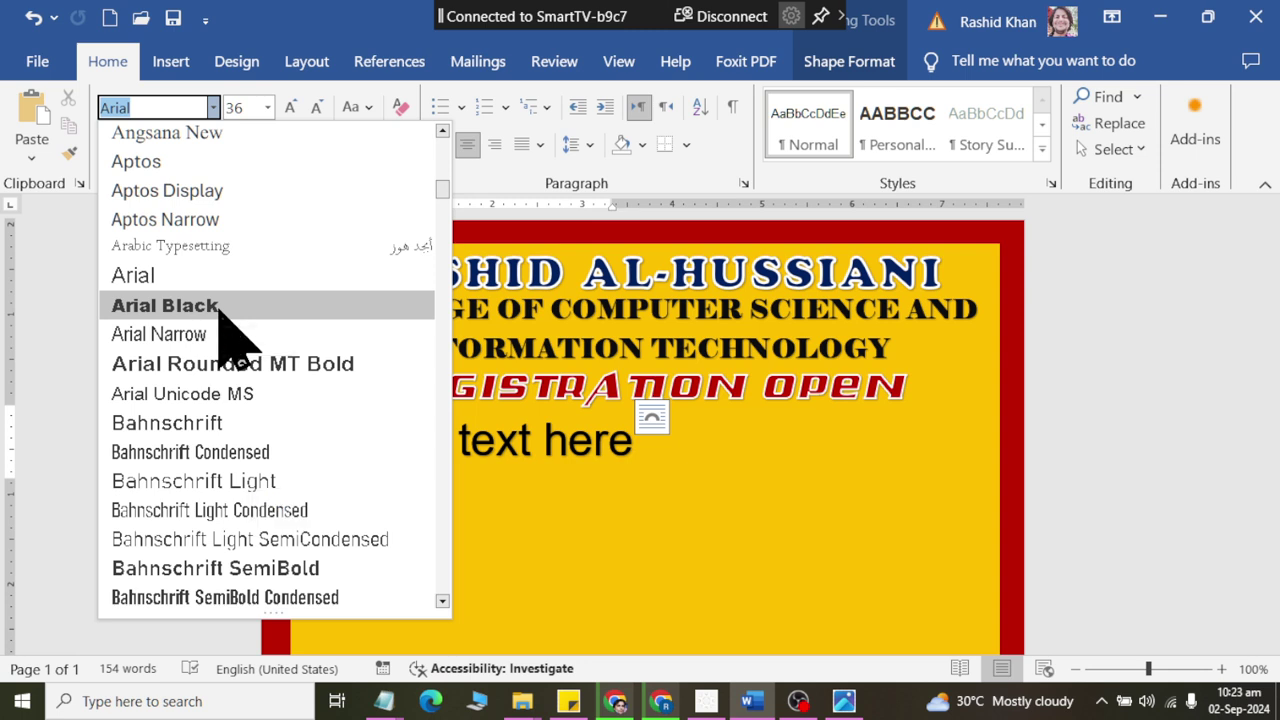
pyautogui.click(165, 305)
pyautogui.hotkey('ctrl', 'a')
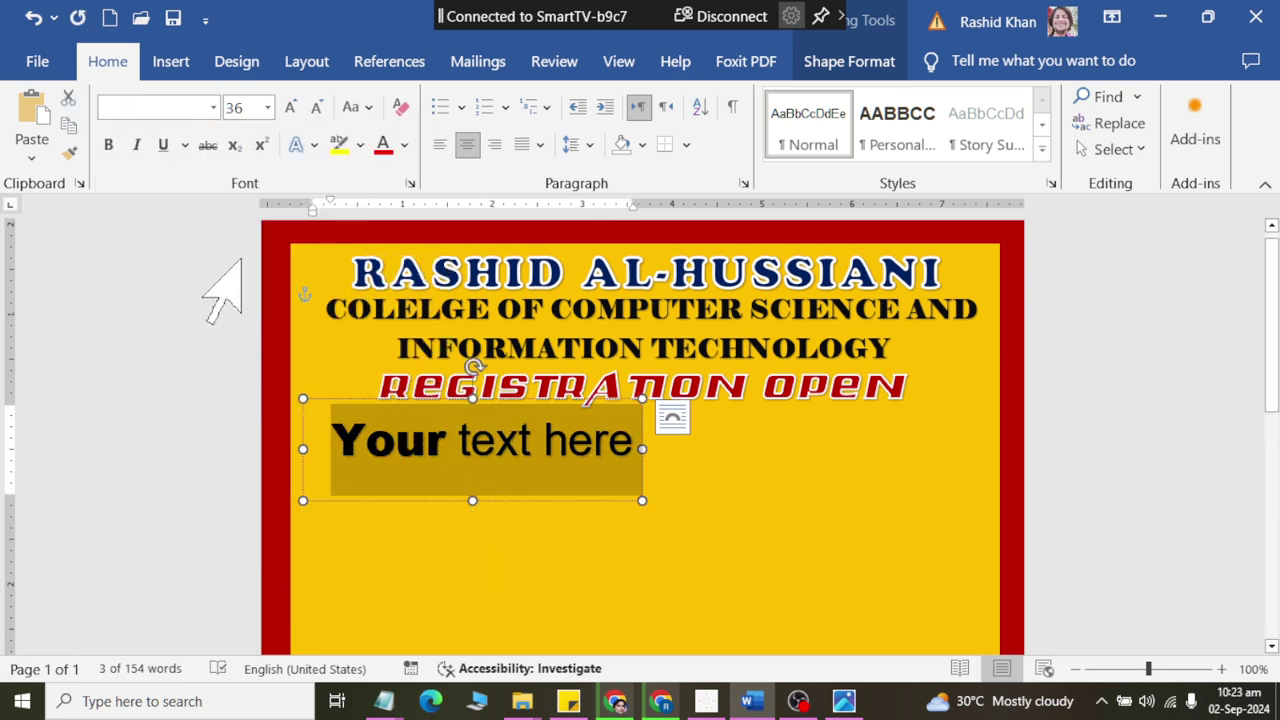
pyautogui.write('COURSE OFF')
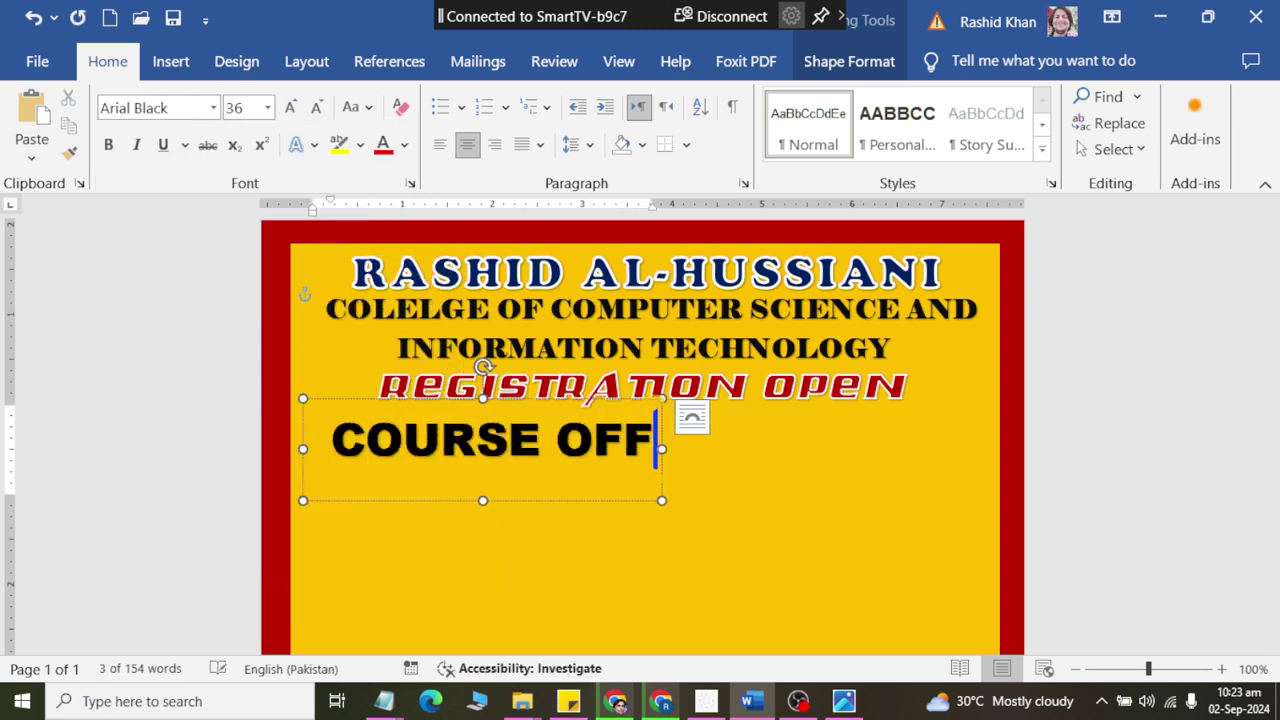
pyautogui.write('ERED')
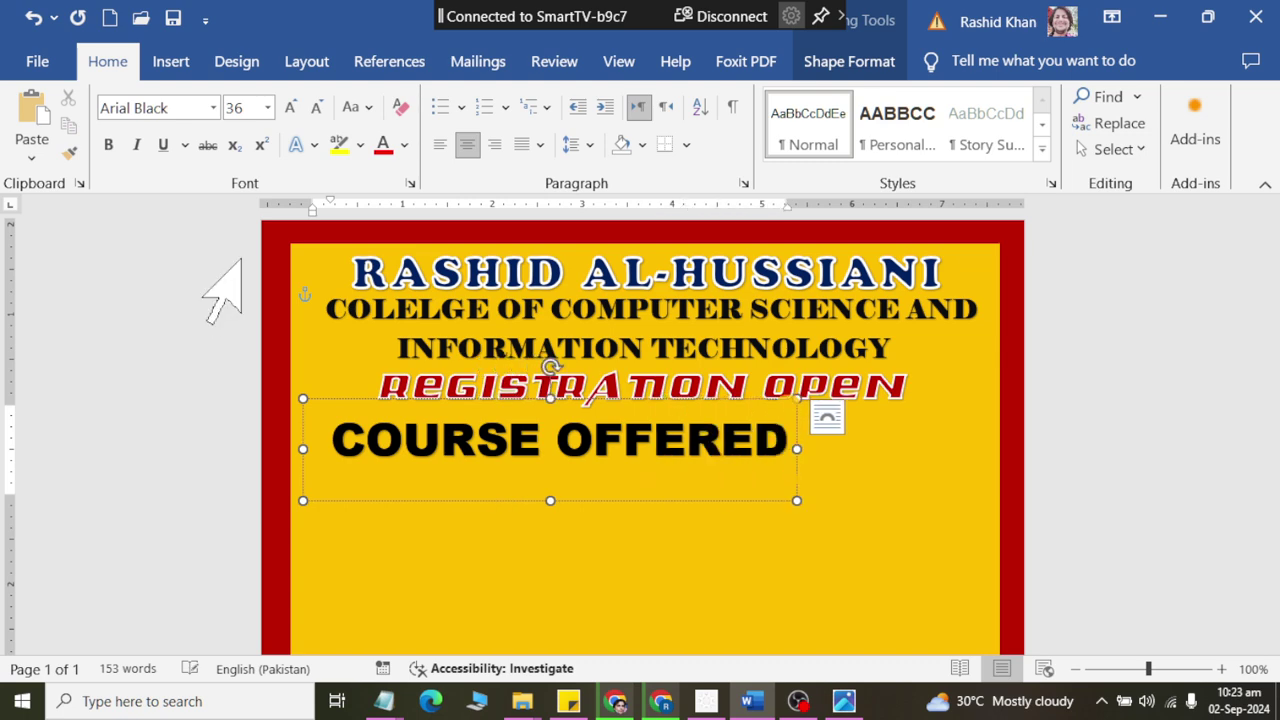
pyautogui.hotkey('ctrl', 'a')
pyautogui.write('PR')
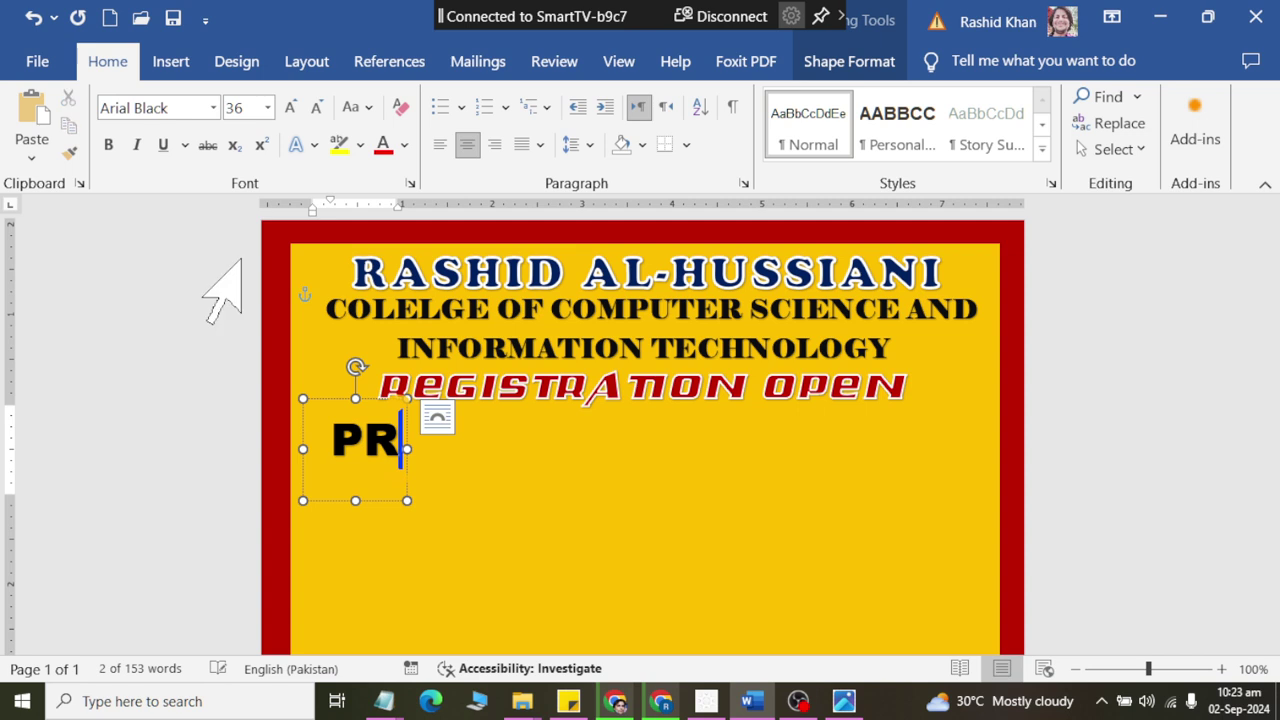
pyautogui.press('BackSpace')
pyautogui.press('BackSpace')
pyautogui.write('COURSES')
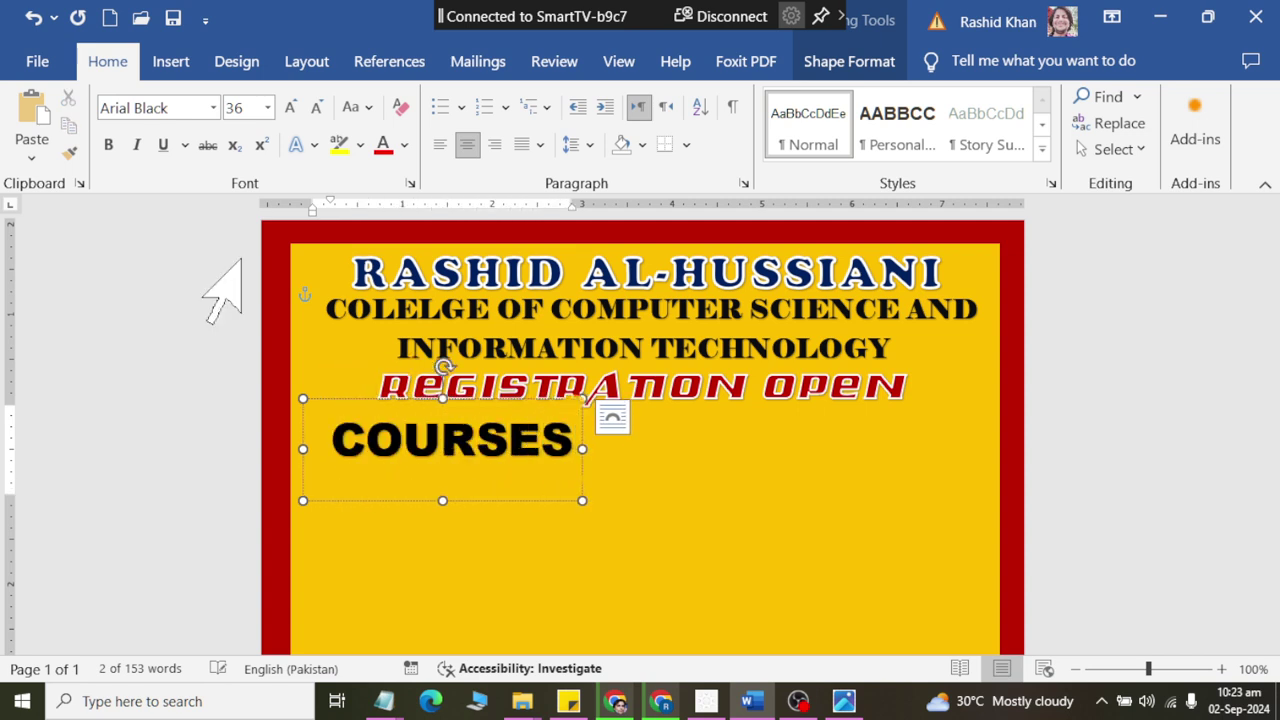
pyautogui.hotkey('ctrl', 'a')
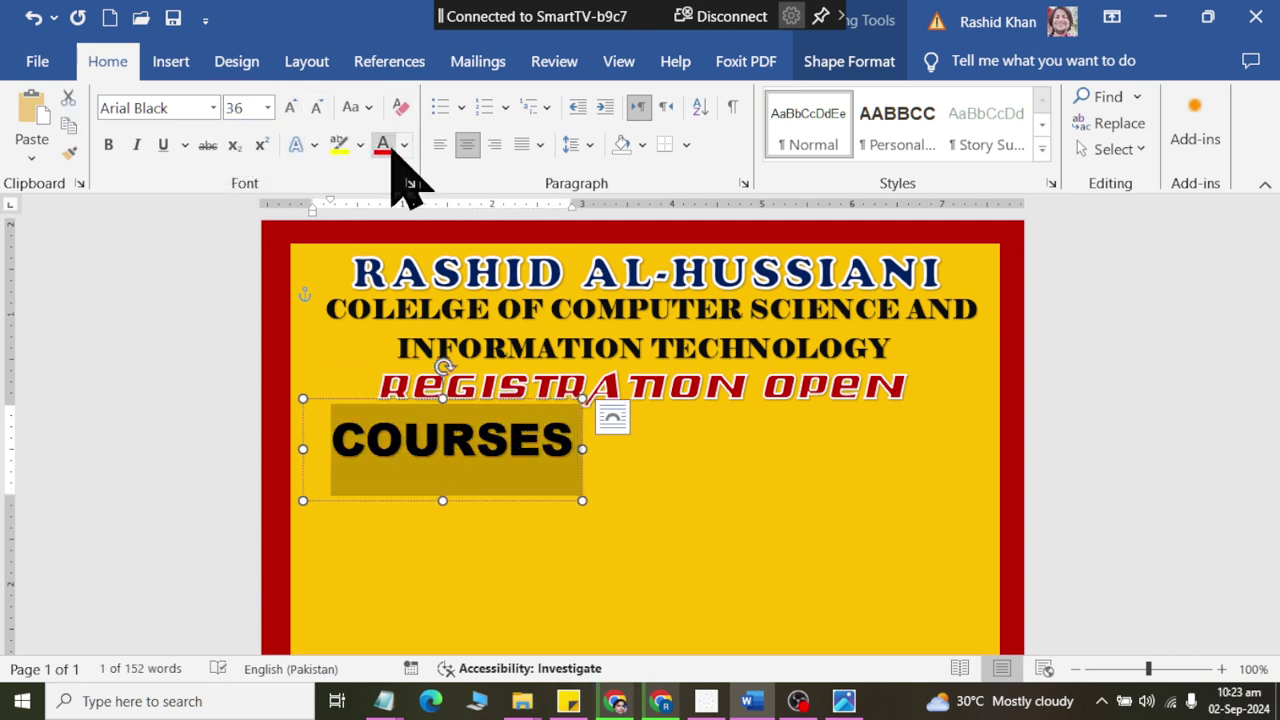
# Fill the COURSES letters white with a 2¼ pt outline.
pyautogui.click(405, 145)
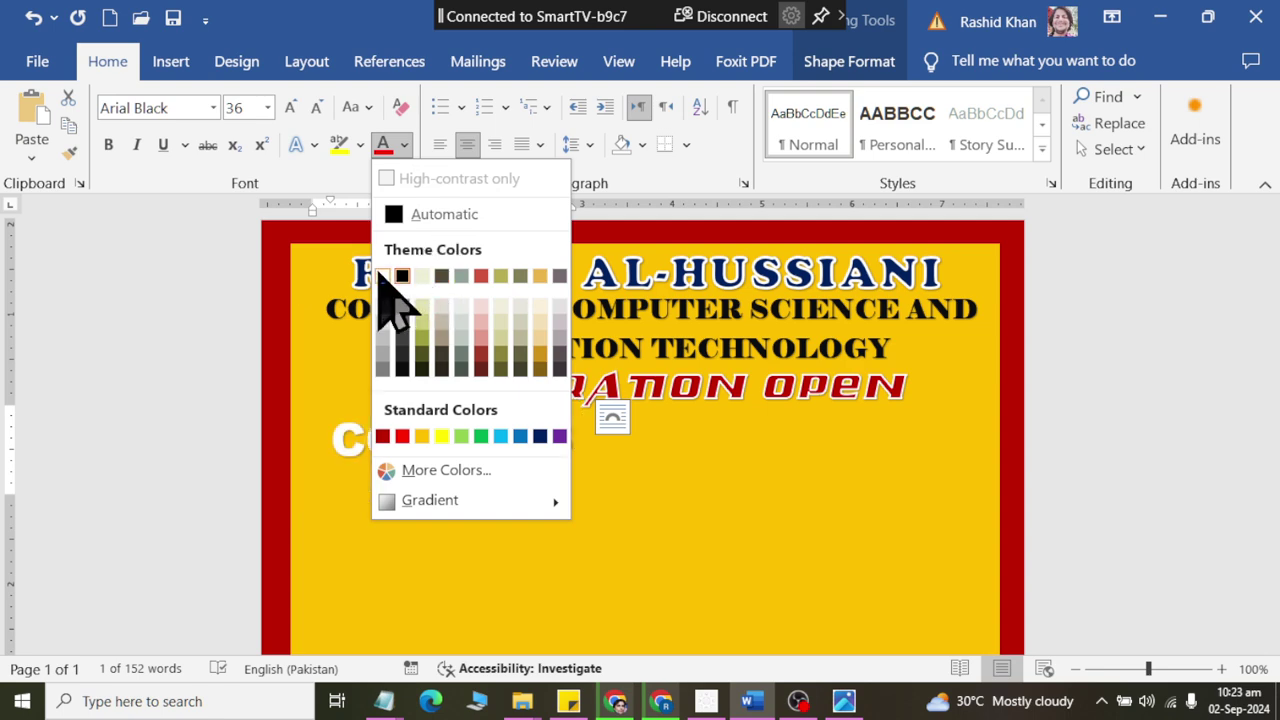
pyautogui.click(846, 64)
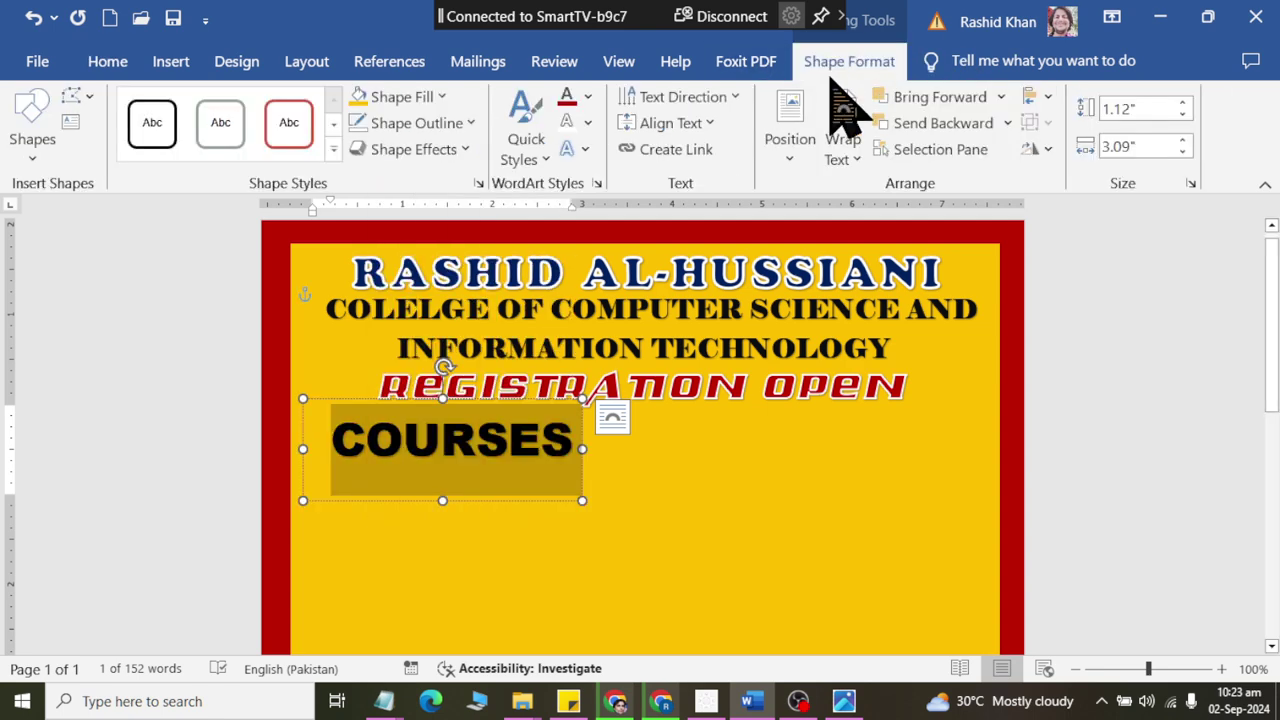
pyautogui.click(587, 96)
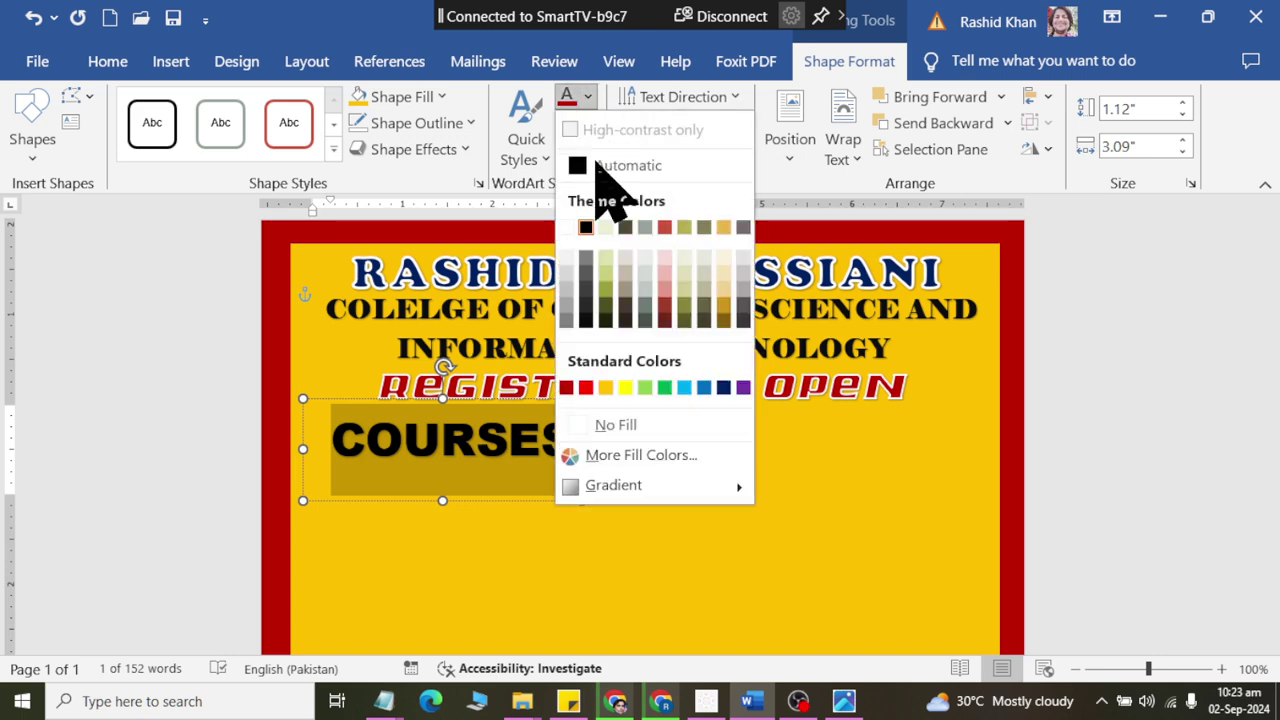
pyautogui.click(567, 229)
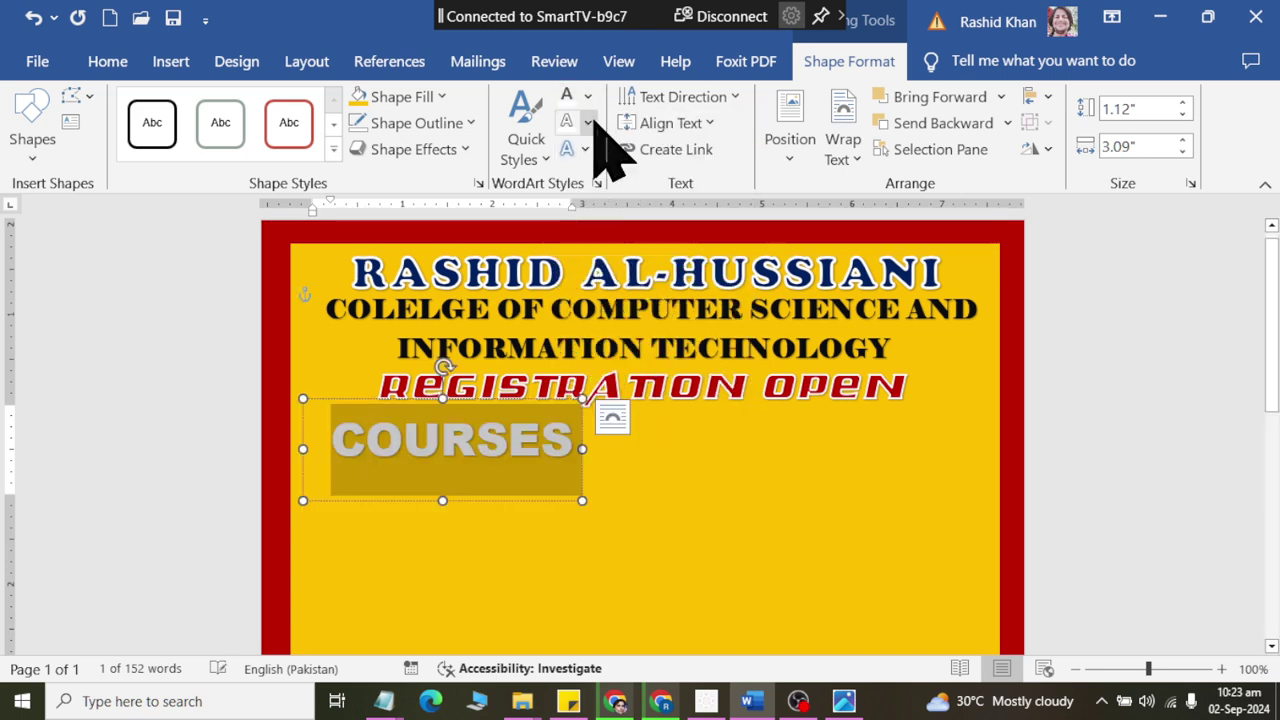
pyautogui.click(587, 122)
pyautogui.moveTo(610, 513)
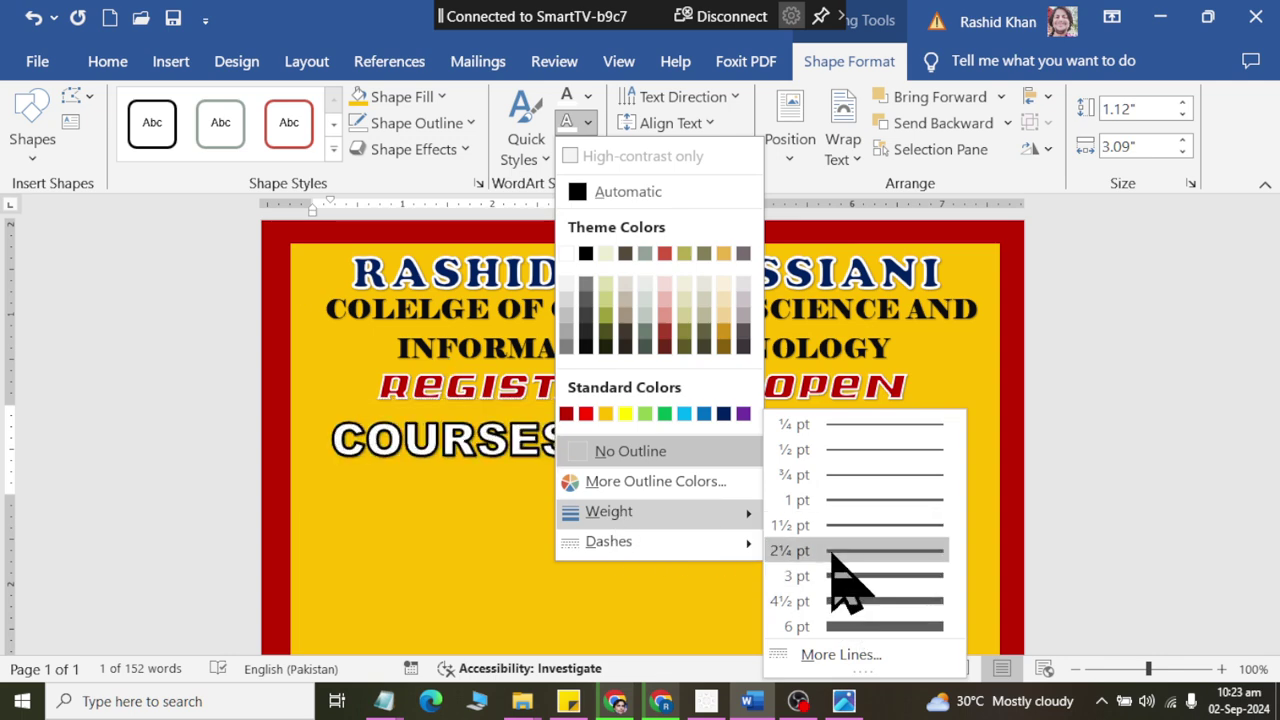
pyautogui.click(831, 553)
# Shorten the COURSES box to fit its text.
pyautogui.click(491, 455)
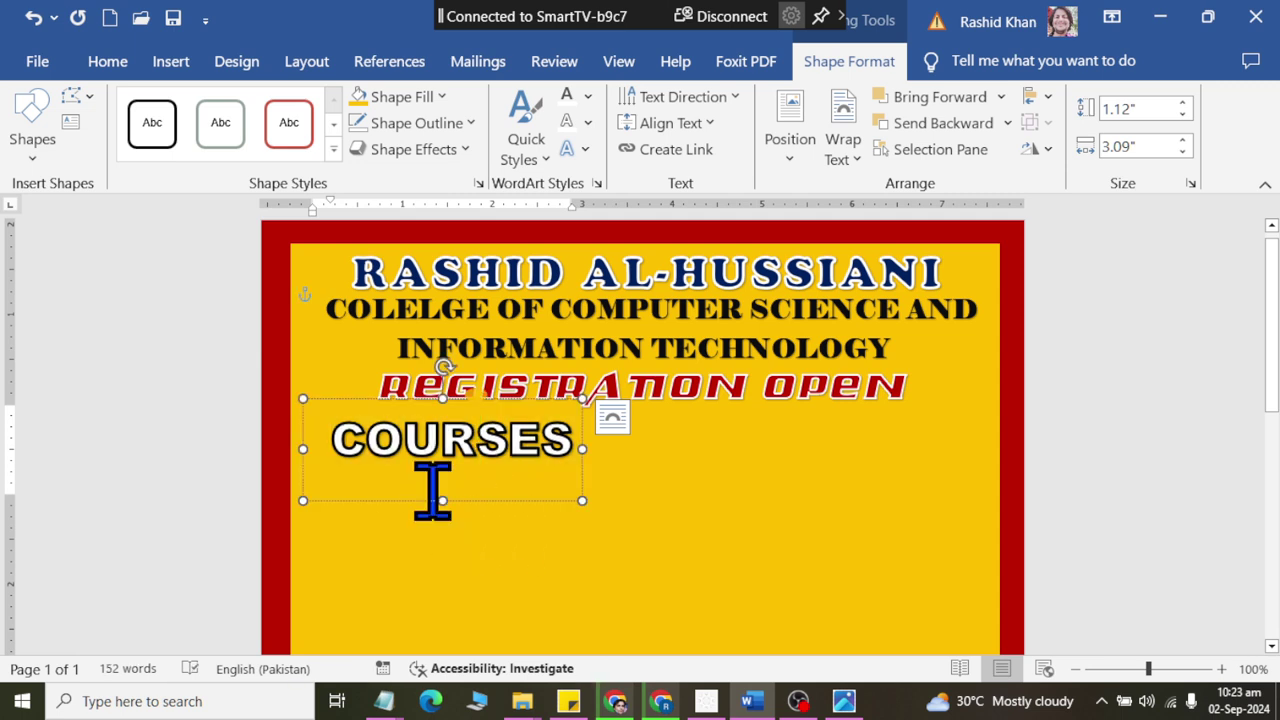
pyautogui.moveTo(445, 500); pyautogui.dragTo(450, 468)
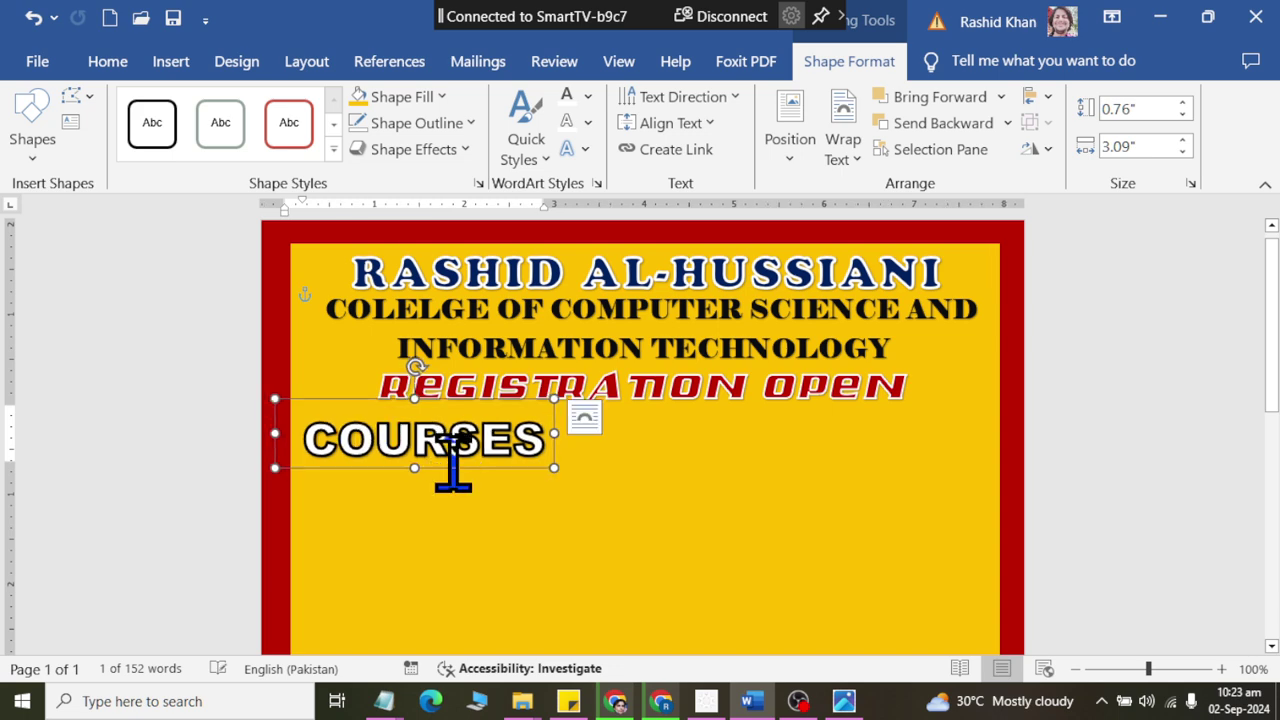
pyautogui.click(1193, 427)
pyautogui.keyDown('ctrl'); pyautogui.scroll(-3, 508, 343); pyautogui.keyUp('ctrl')
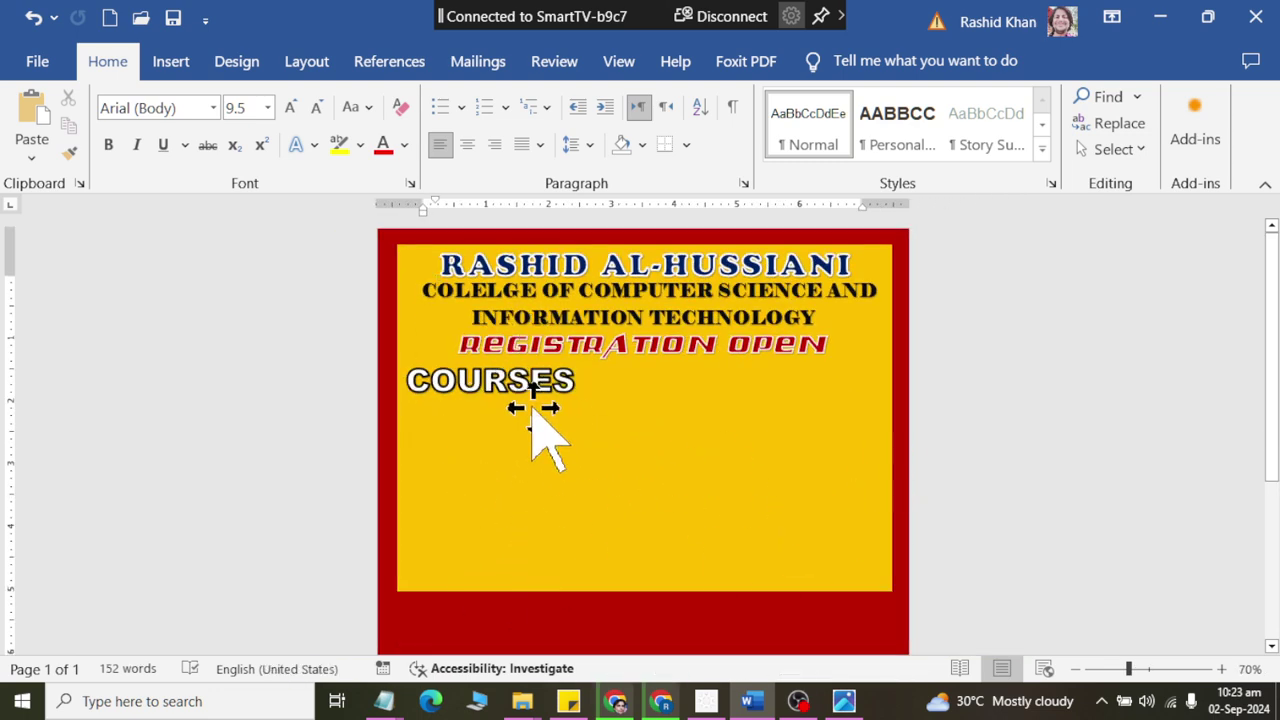
# Duplicate the COURSES box just below it and retype the copy as 'Digital Marketing'.
pyautogui.click(480, 386)
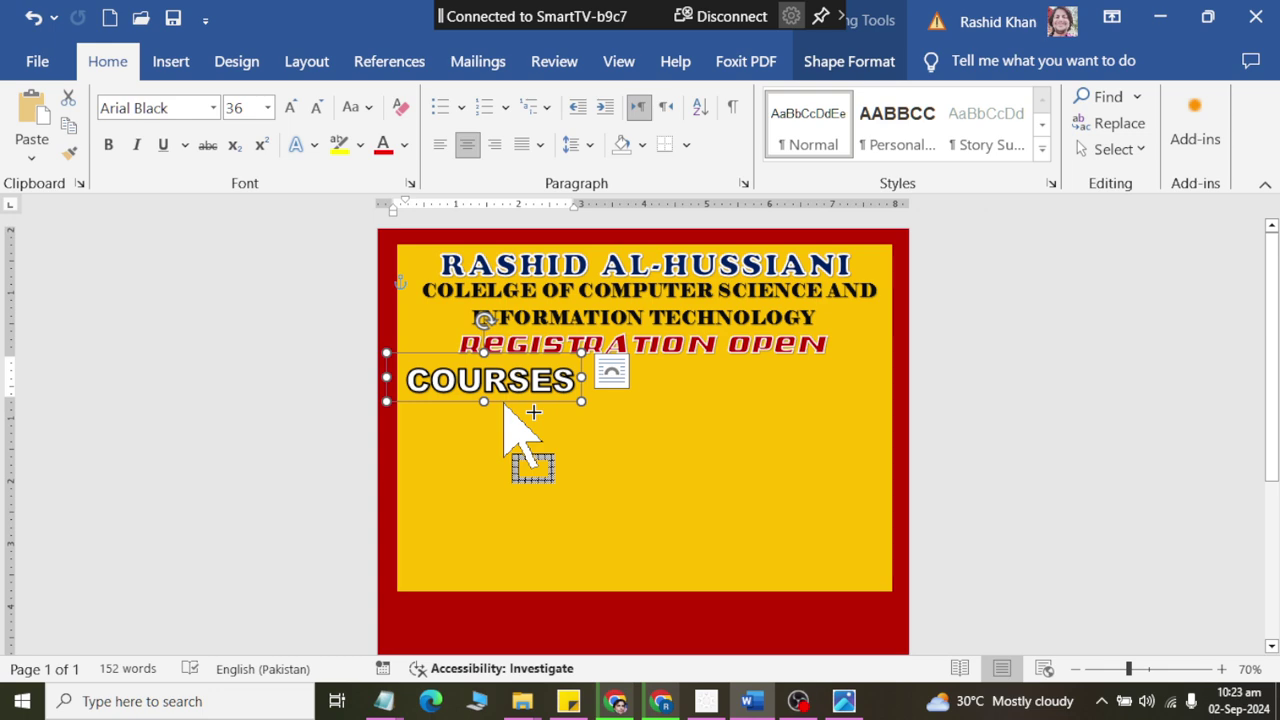
pyautogui.moveTo(504, 406)
pyautogui.mouseDown()
pyautogui.moveTo(509, 458)
pyautogui.moveTo(516, 436)
pyautogui.mouseUp()
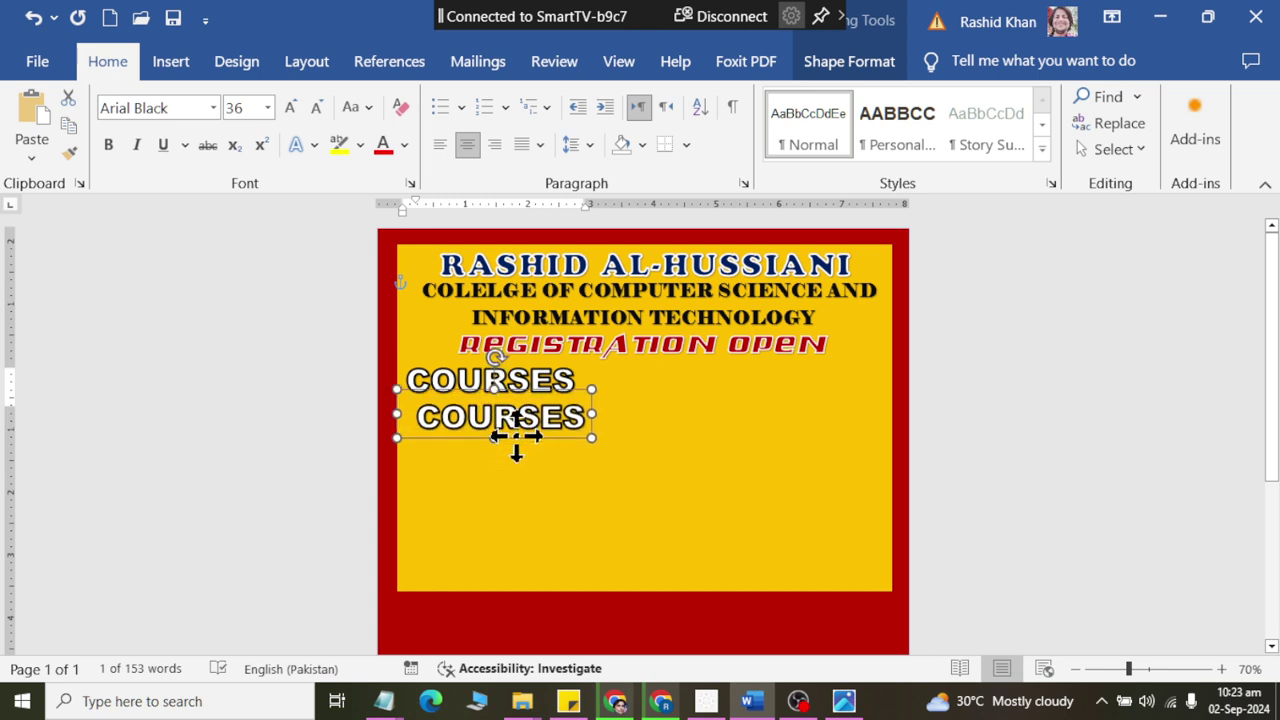
pyautogui.doubleClick(558, 408)
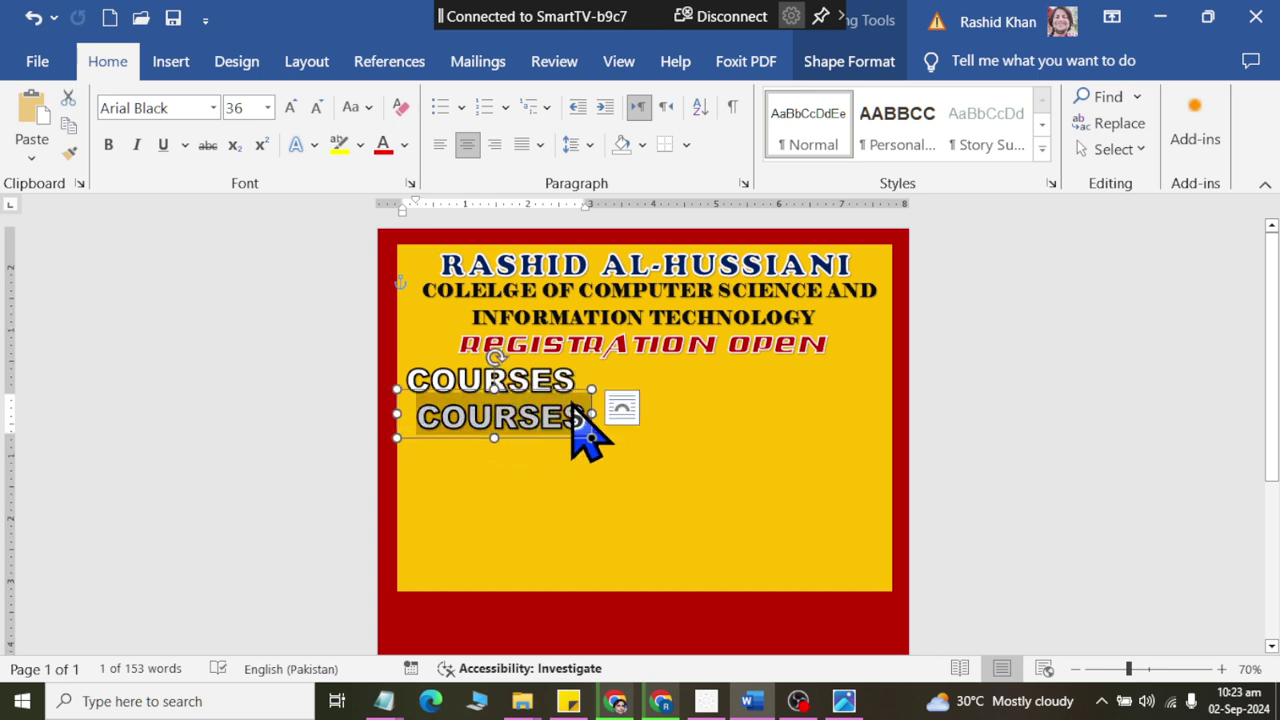
pyautogui.write('Dg')
pyautogui.press('BackSpace')
pyautogui.press('BackSpace')
pyautogui.write('i')
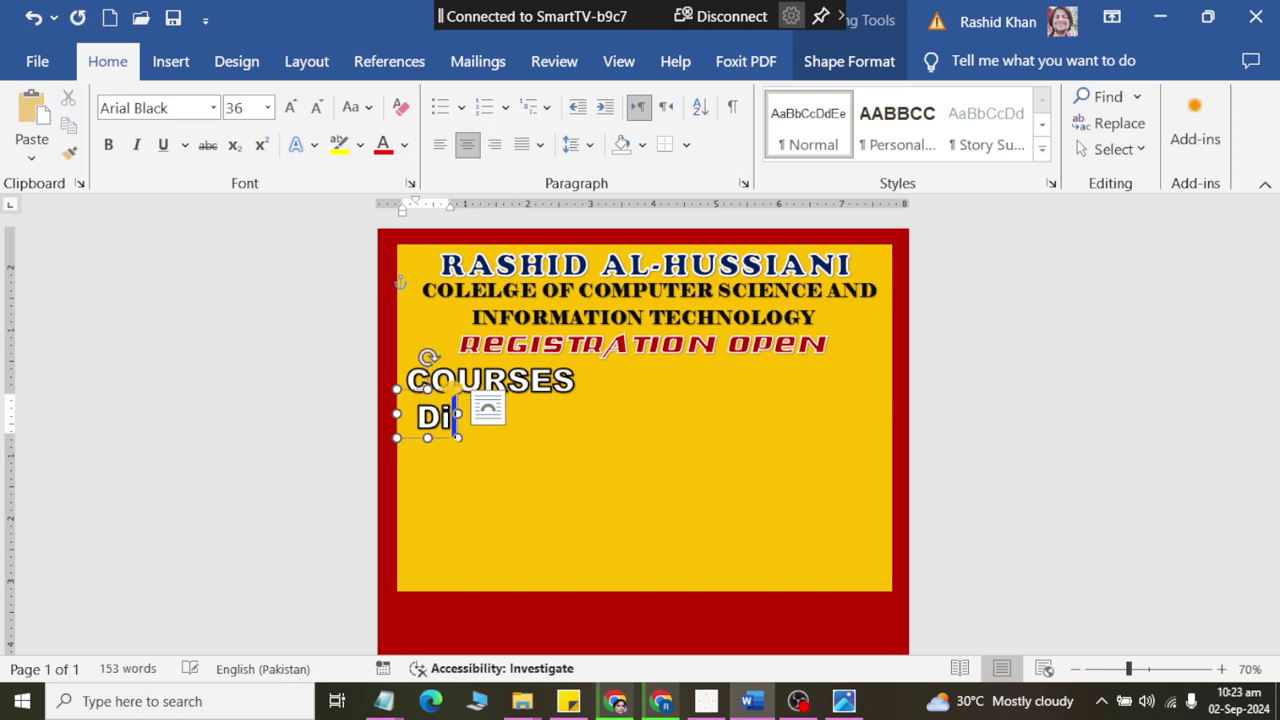
pyautogui.write('gital')
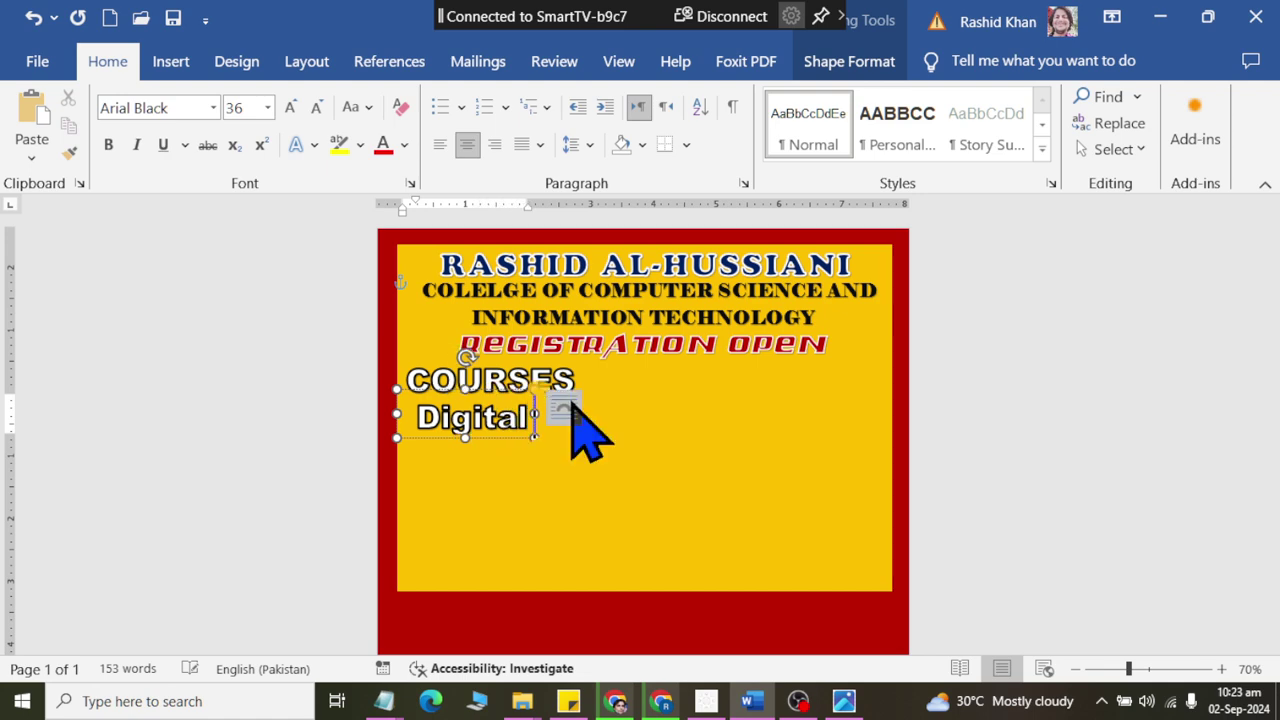
pyautogui.write(' Marketing')
pyautogui.hotkey('shift', 'Home')
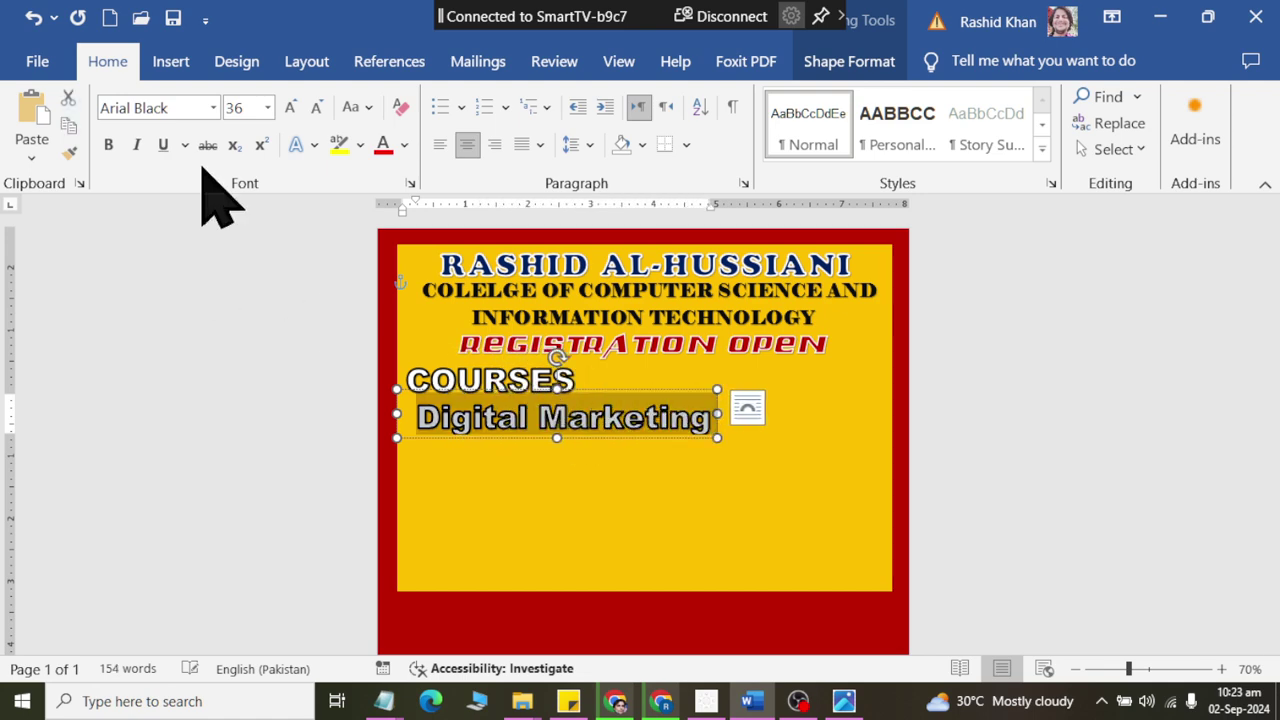
# Try the Federal Escort font on the Digital Marketing text and widen its box leftward.
pyautogui.click(213, 107)
pyautogui.scroll(-3, 376, 424)
pyautogui.scroll(-2, 370, 445)
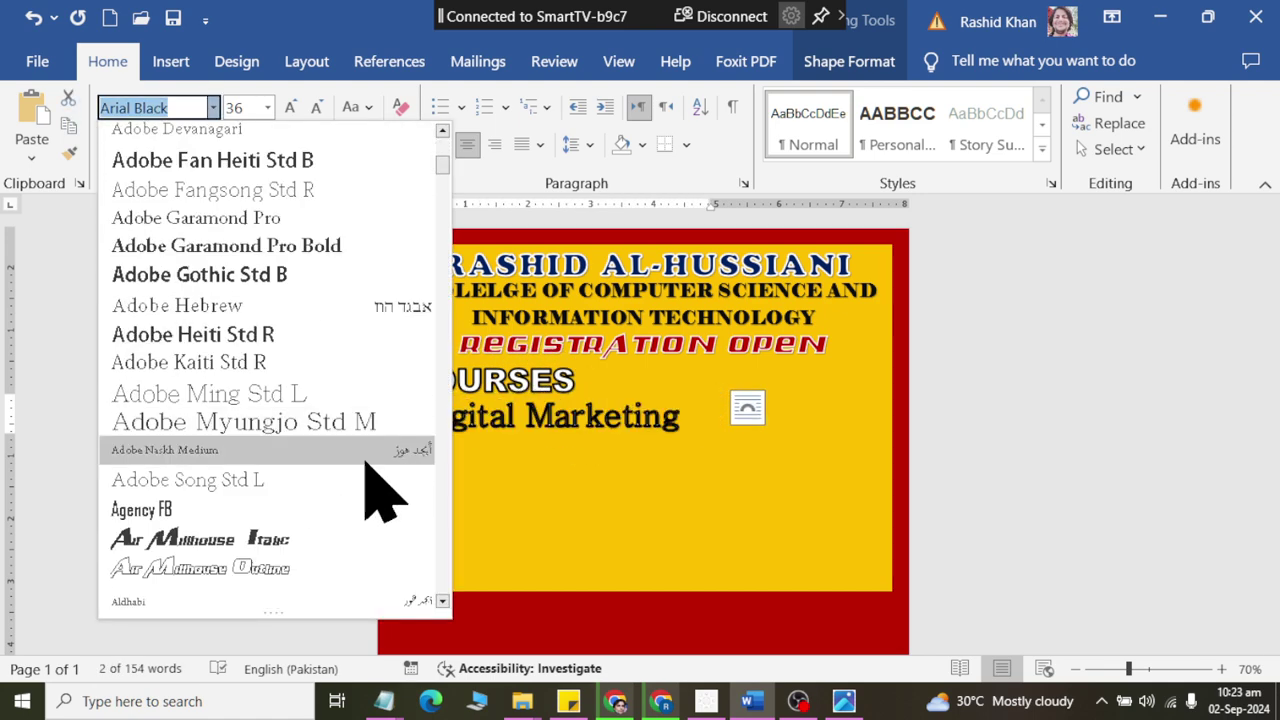
pyautogui.scroll(-5, 360, 470)
pyautogui.scroll(-6, 355, 480)
pyautogui.scroll(-7, 357, 505)
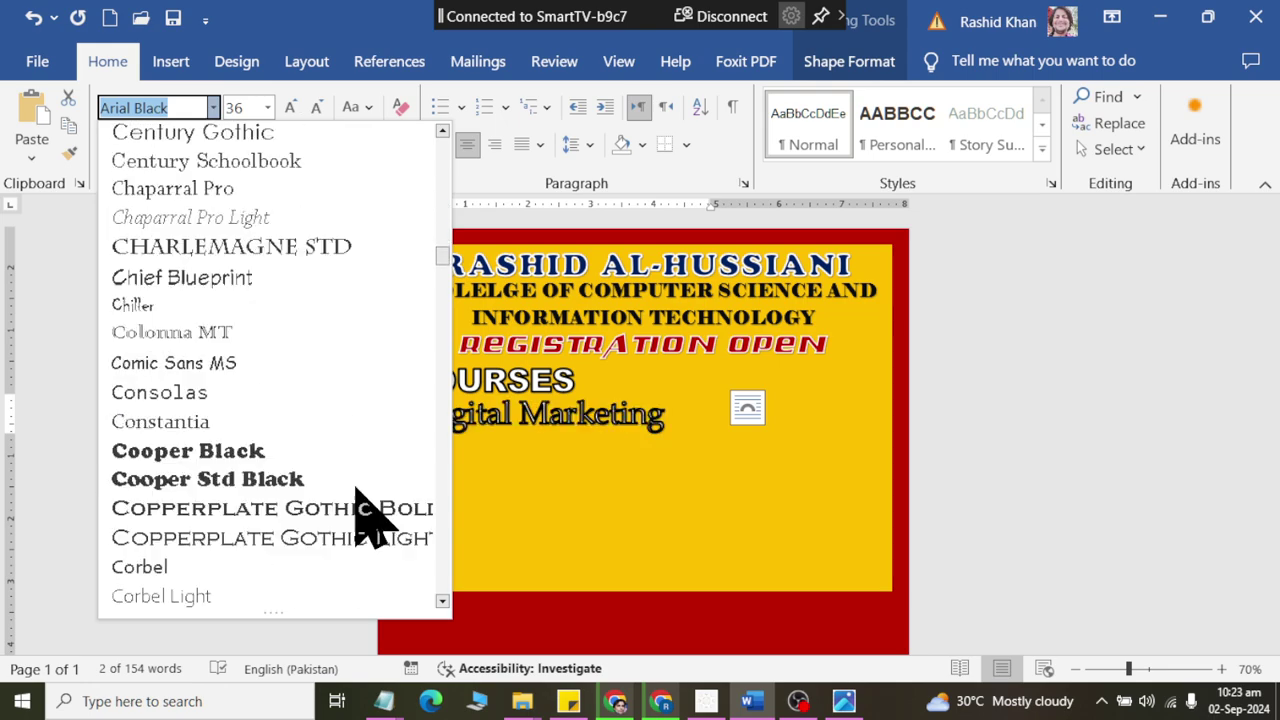
pyautogui.scroll(-10, 357, 508)
pyautogui.scroll(-1, 357, 508)
pyautogui.scroll(-2, 345, 500)
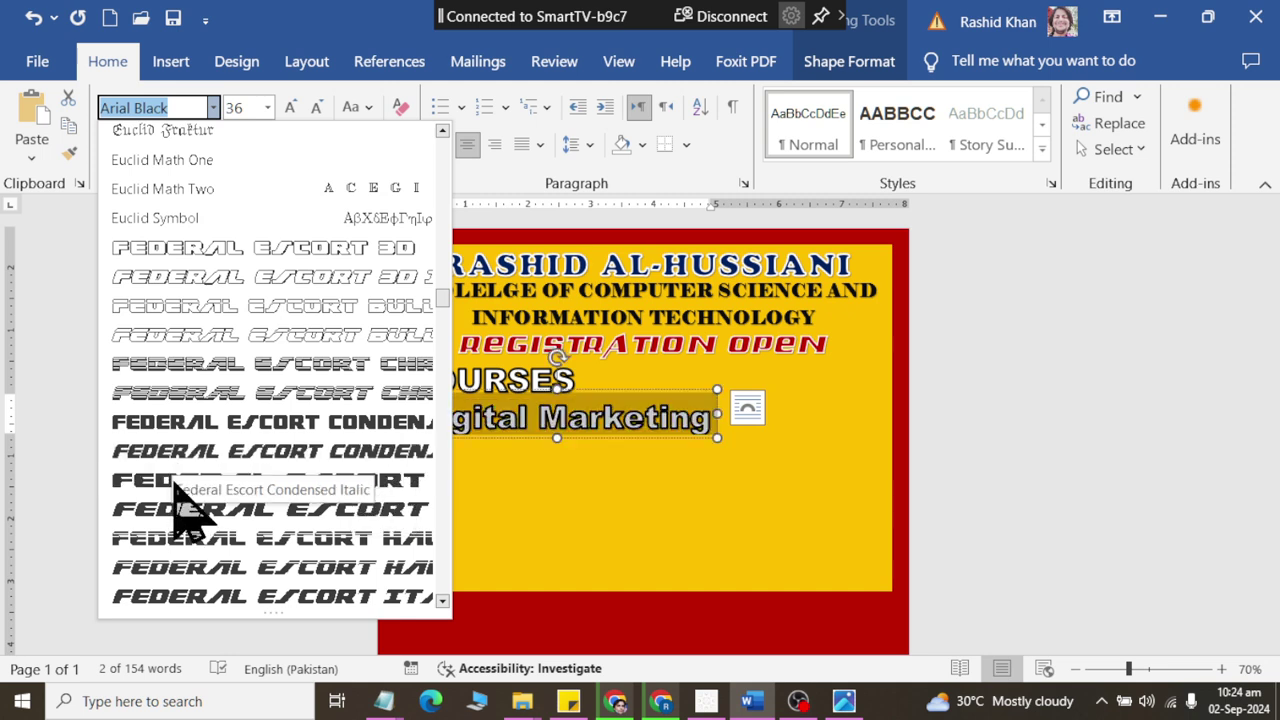
pyautogui.click(139, 481)
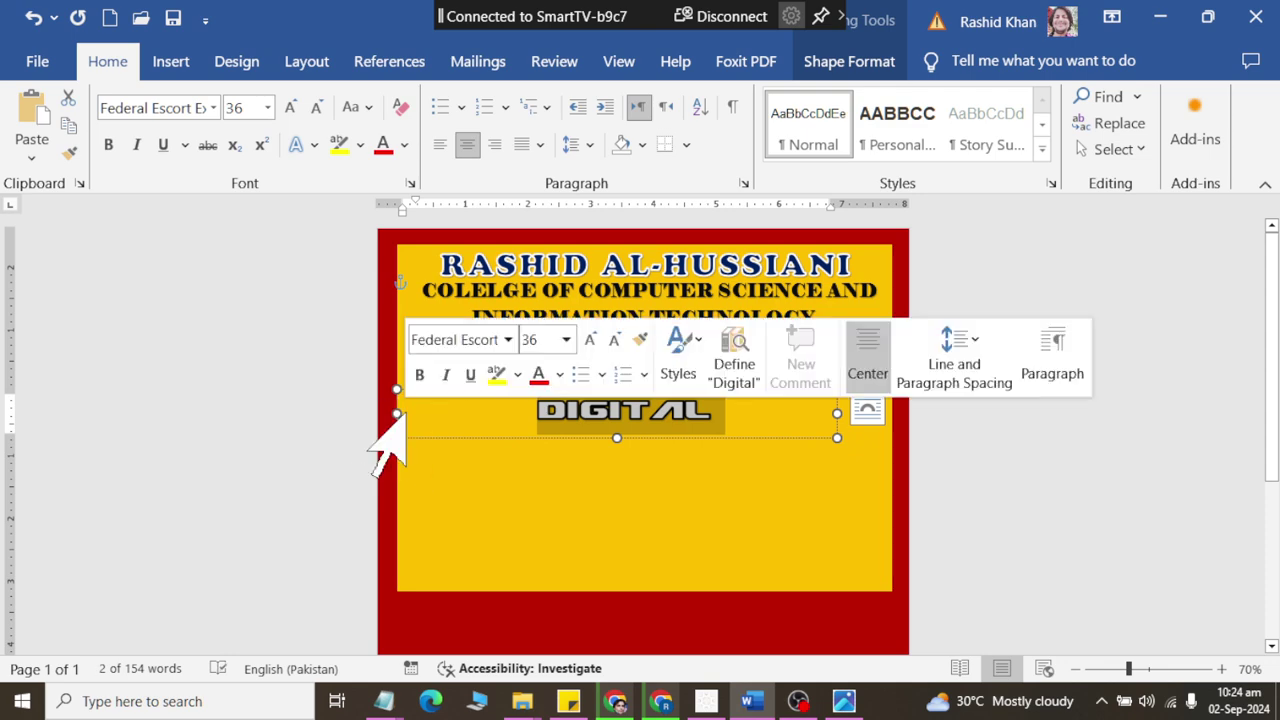
pyautogui.moveTo(400, 413); pyautogui.dragTo(338, 422)
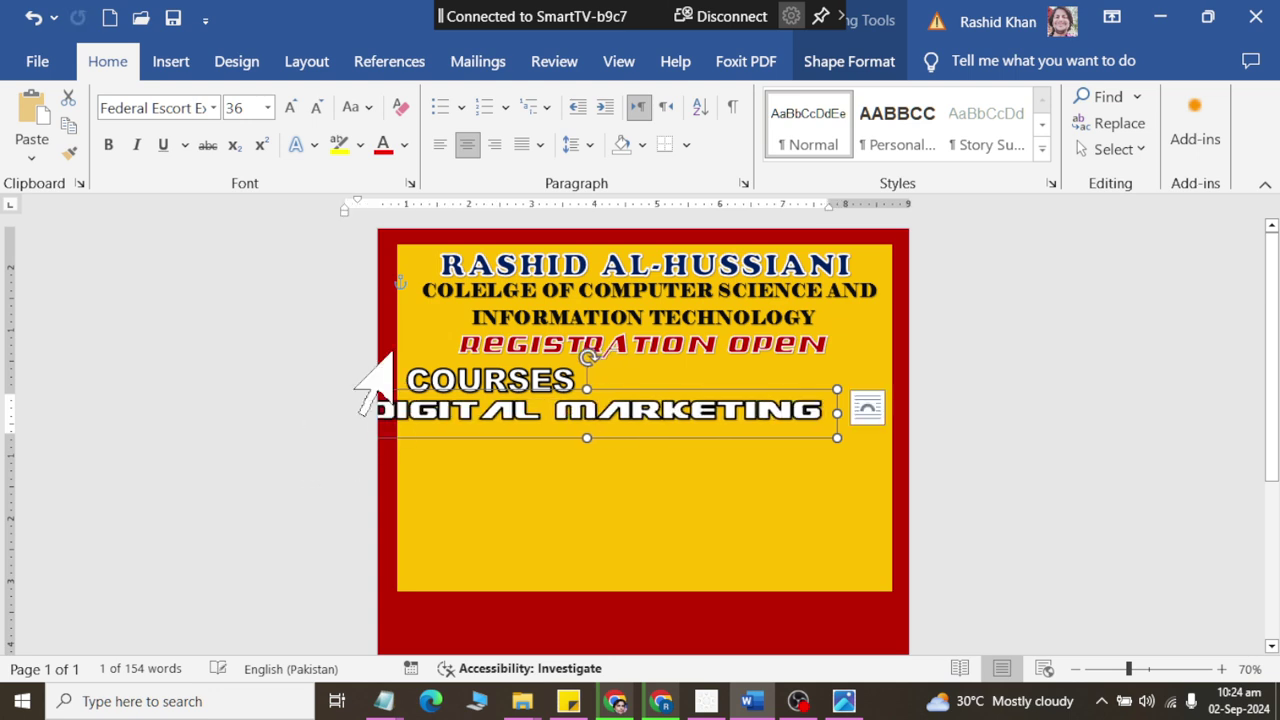
# Set the Digital Marketing text to 28 pt in Eras Bold ITC.
pyautogui.click(316, 107)
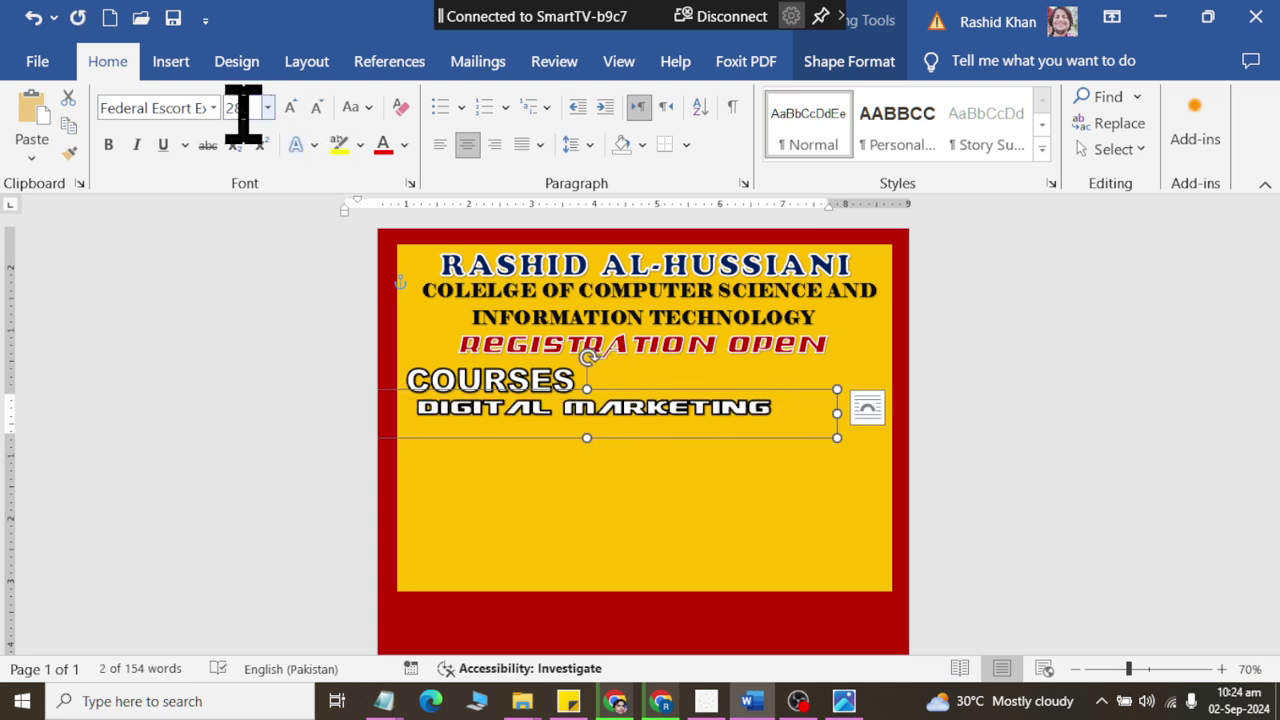
pyautogui.click(214, 108)
pyautogui.scroll(-5, 245, 490)
pyautogui.scroll(-5, 255, 530)
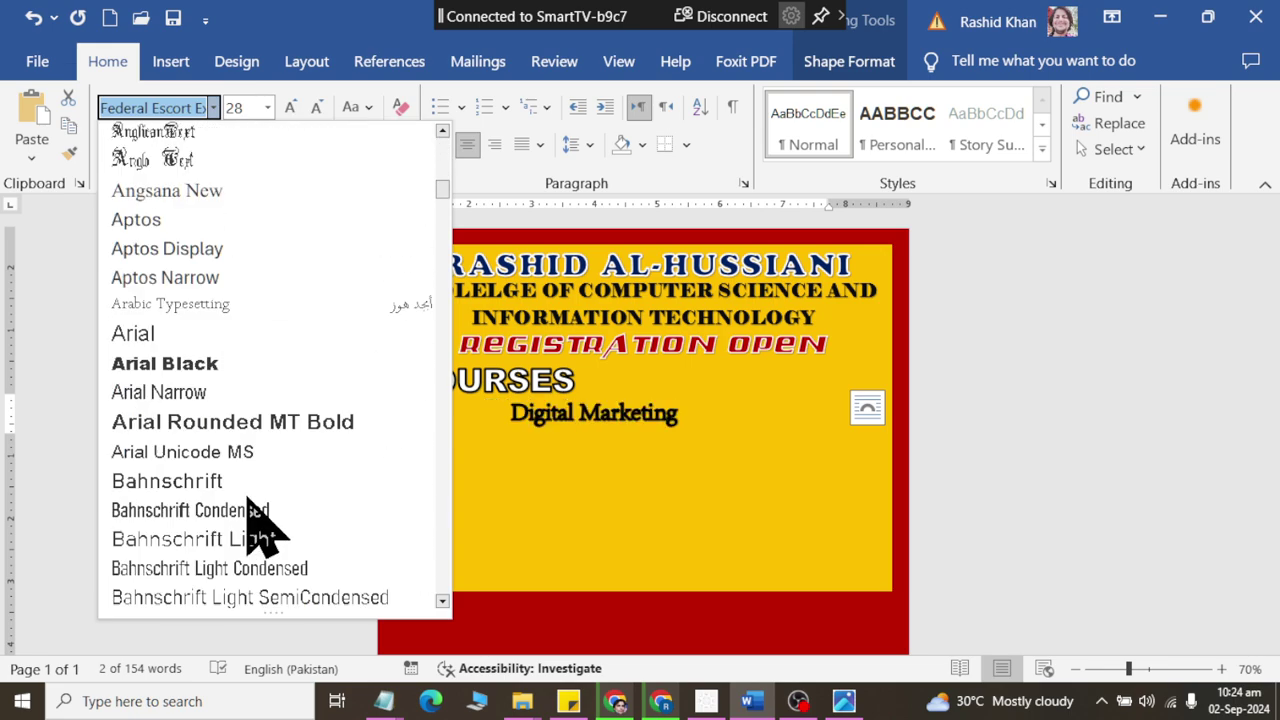
pyautogui.scroll(-5, 255, 535)
pyautogui.scroll(-10, 255, 540)
pyautogui.scroll(-4, 251, 540)
pyautogui.scroll(-2, 255, 450)
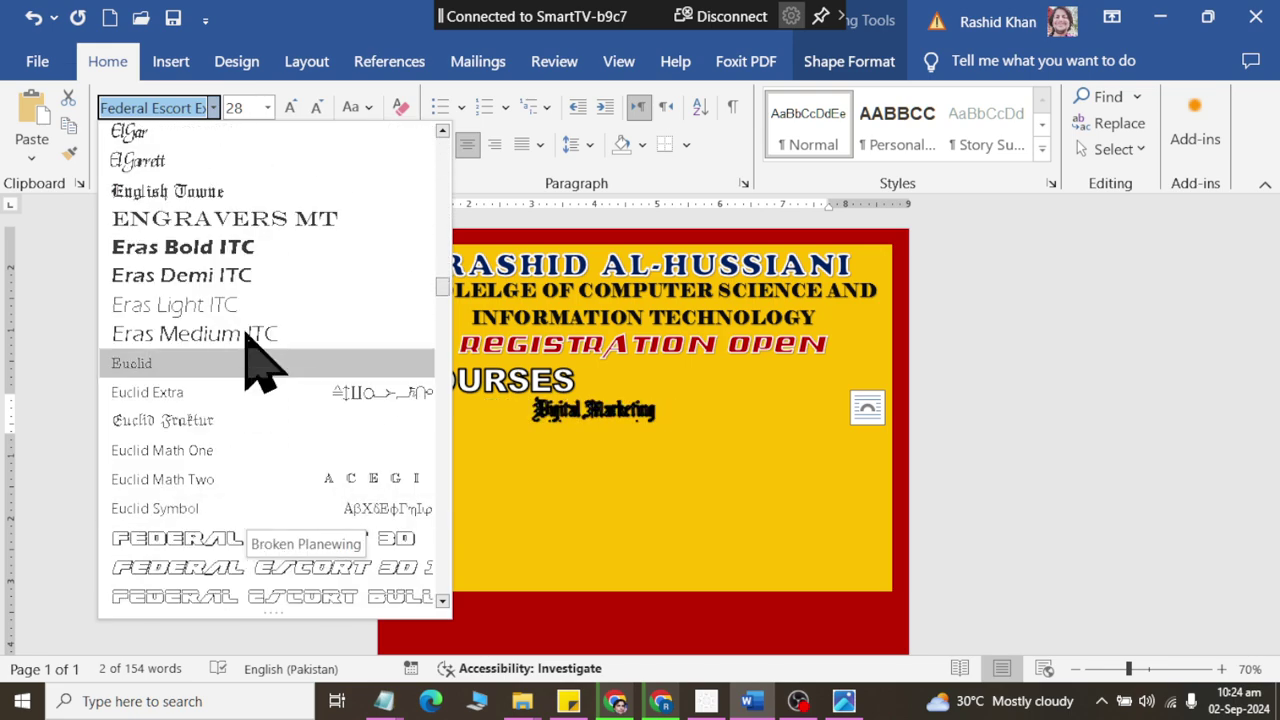
pyautogui.click(228, 255)
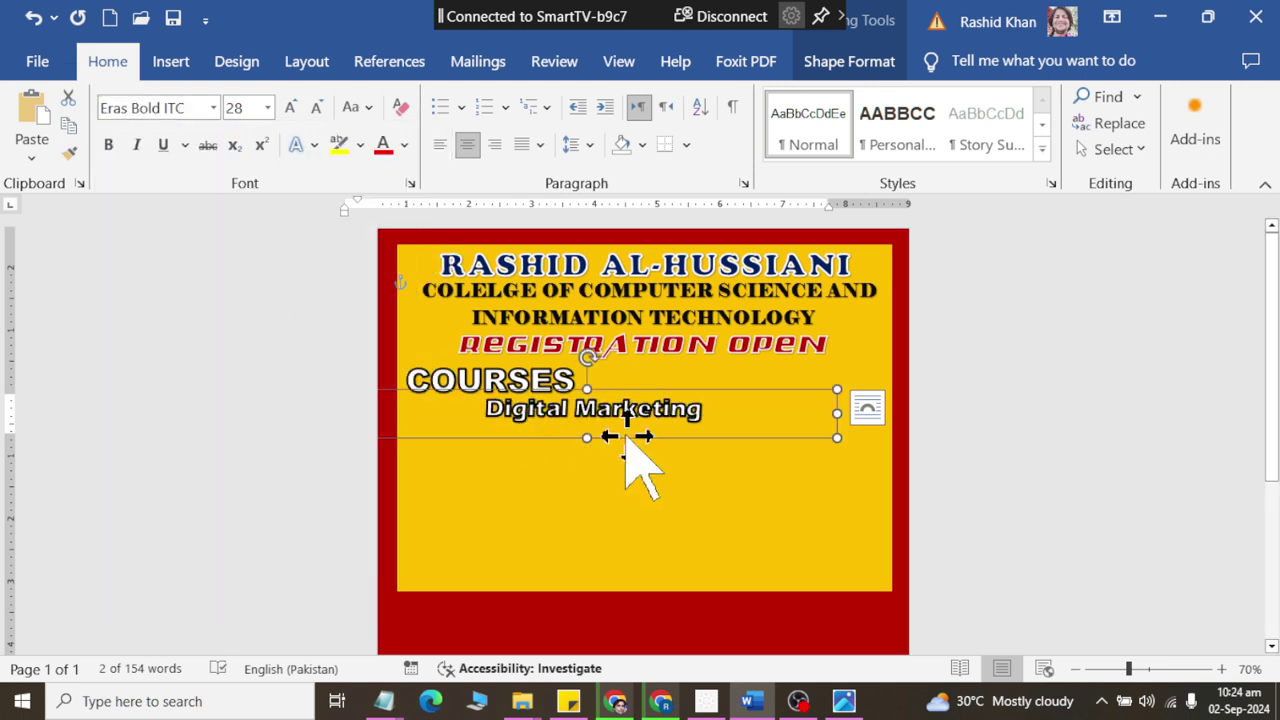
# Convert the line to UPPERCASE and position the box under COURSES.
pyautogui.moveTo(625, 437); pyautogui.dragTo(542, 449)
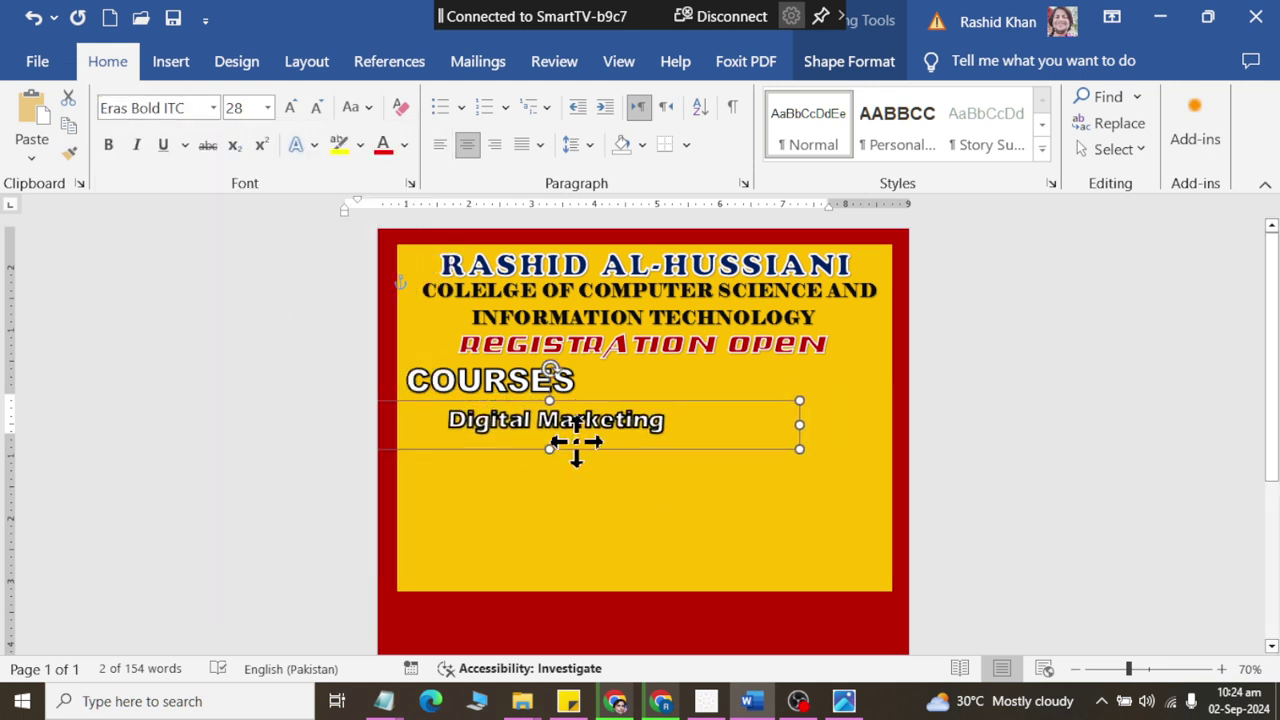
pyautogui.click(355, 107)
pyautogui.click(390, 191)
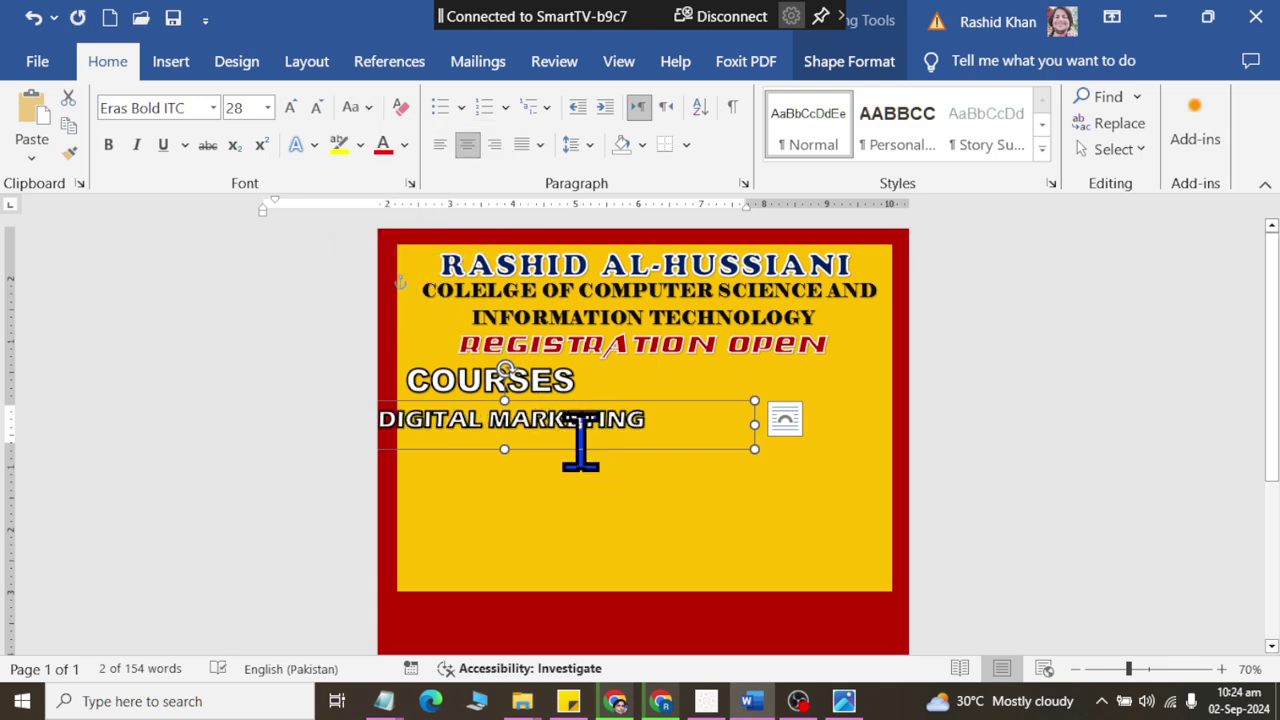
pyautogui.moveTo(578, 462); pyautogui.dragTo(603, 385)
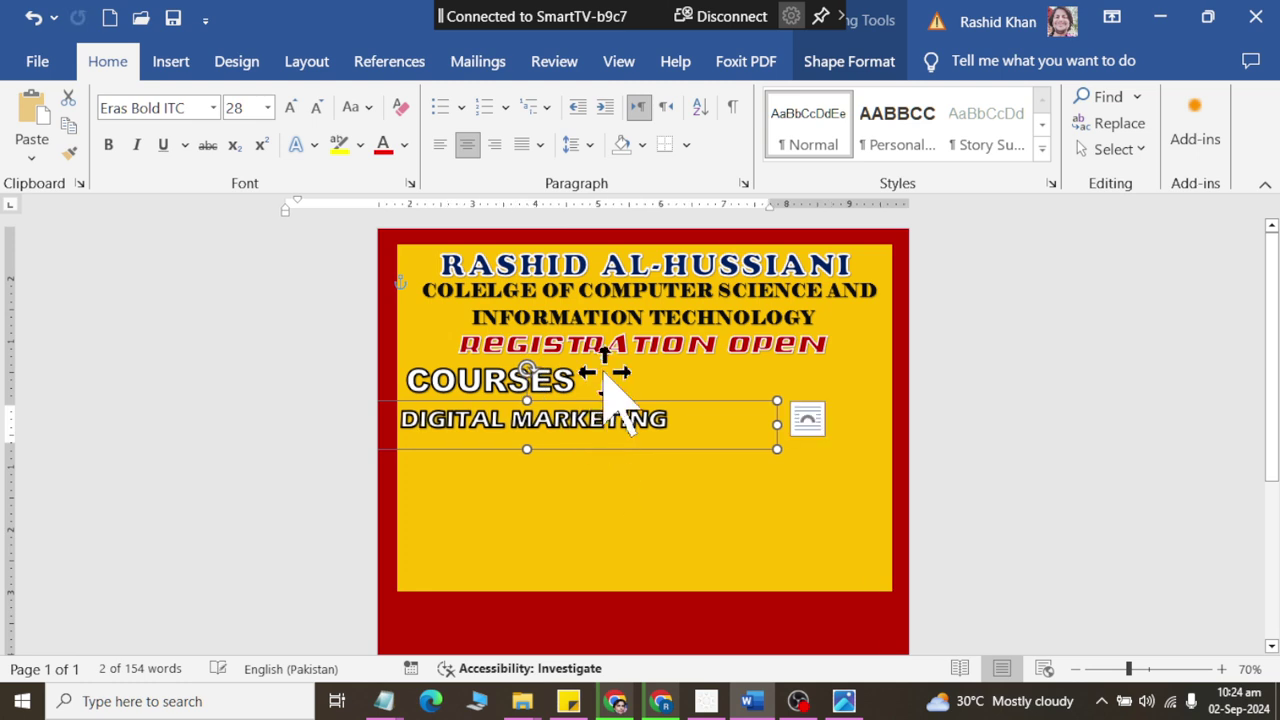
pyautogui.click(815, 62)
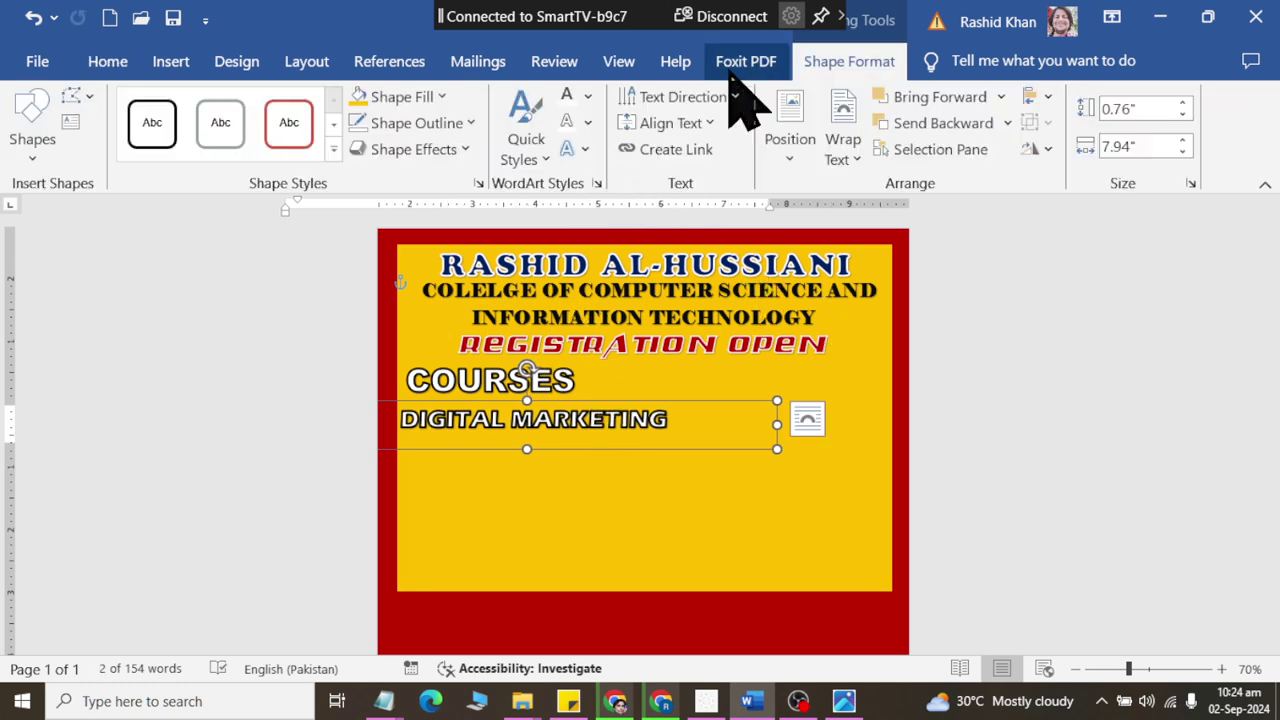
# Give DIGITAL MARKETING dark blue fill, a 1 pt light outline and an Offset Bottom Right shadow.
pyautogui.click(588, 96)
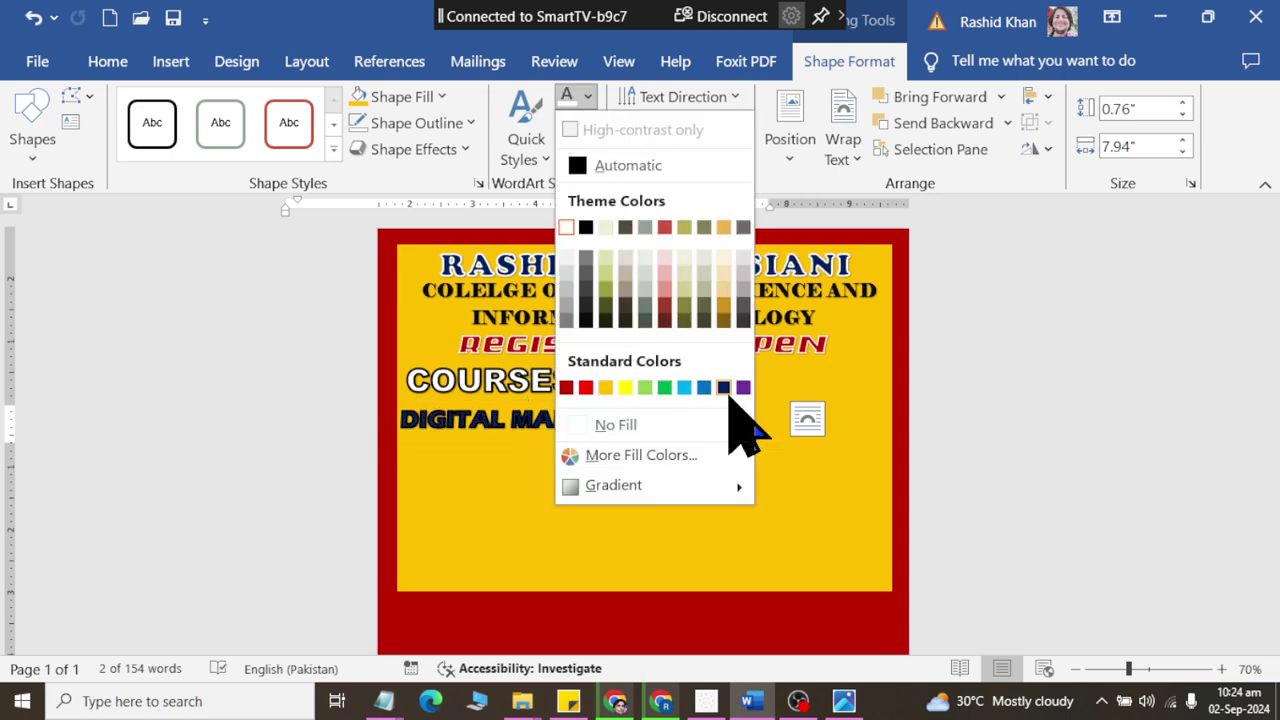
pyautogui.click(724, 388)
pyautogui.click(588, 122)
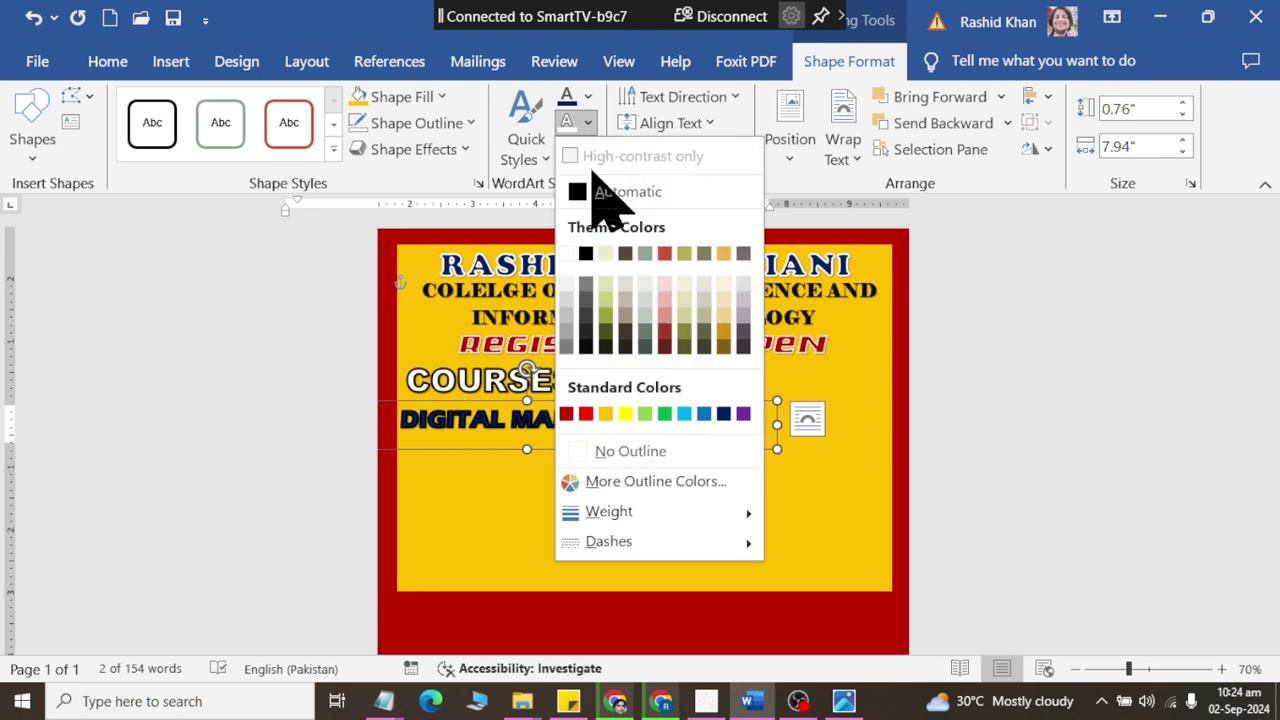
pyautogui.click(567, 280)
pyautogui.click(585, 149)
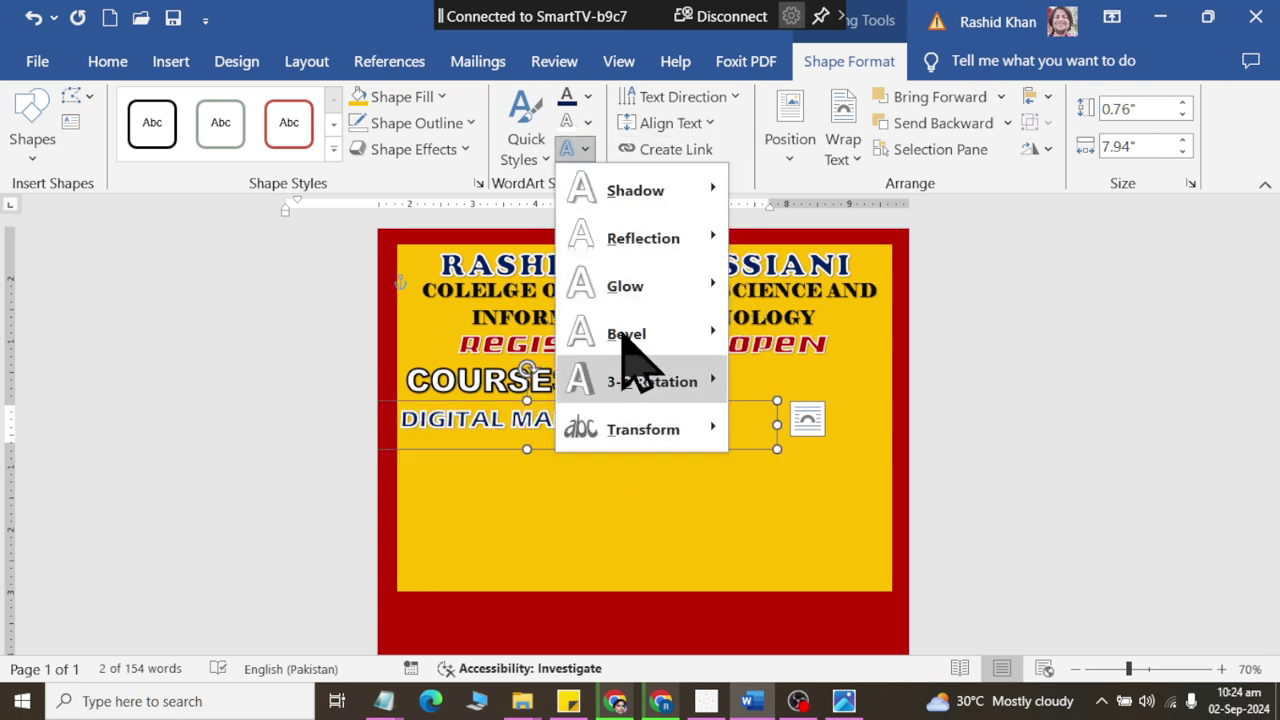
pyautogui.moveTo(624, 338)
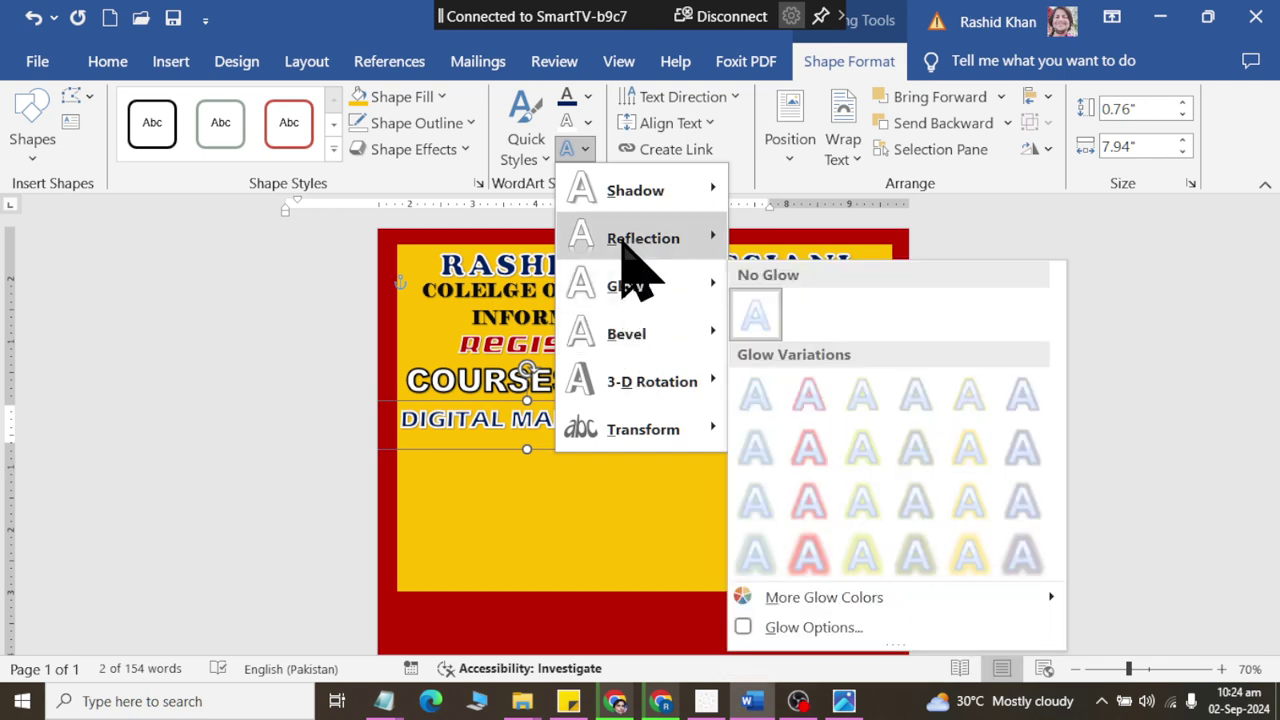
pyautogui.click(587, 122)
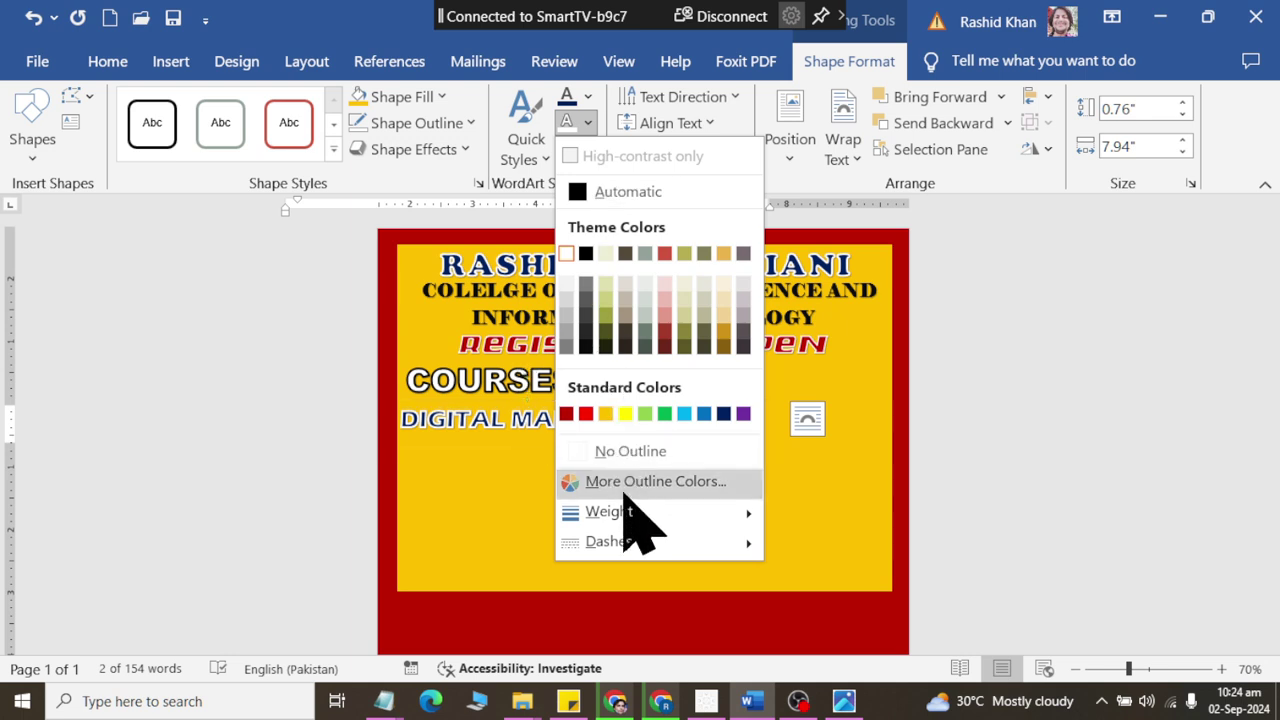
pyautogui.moveTo(640, 511)
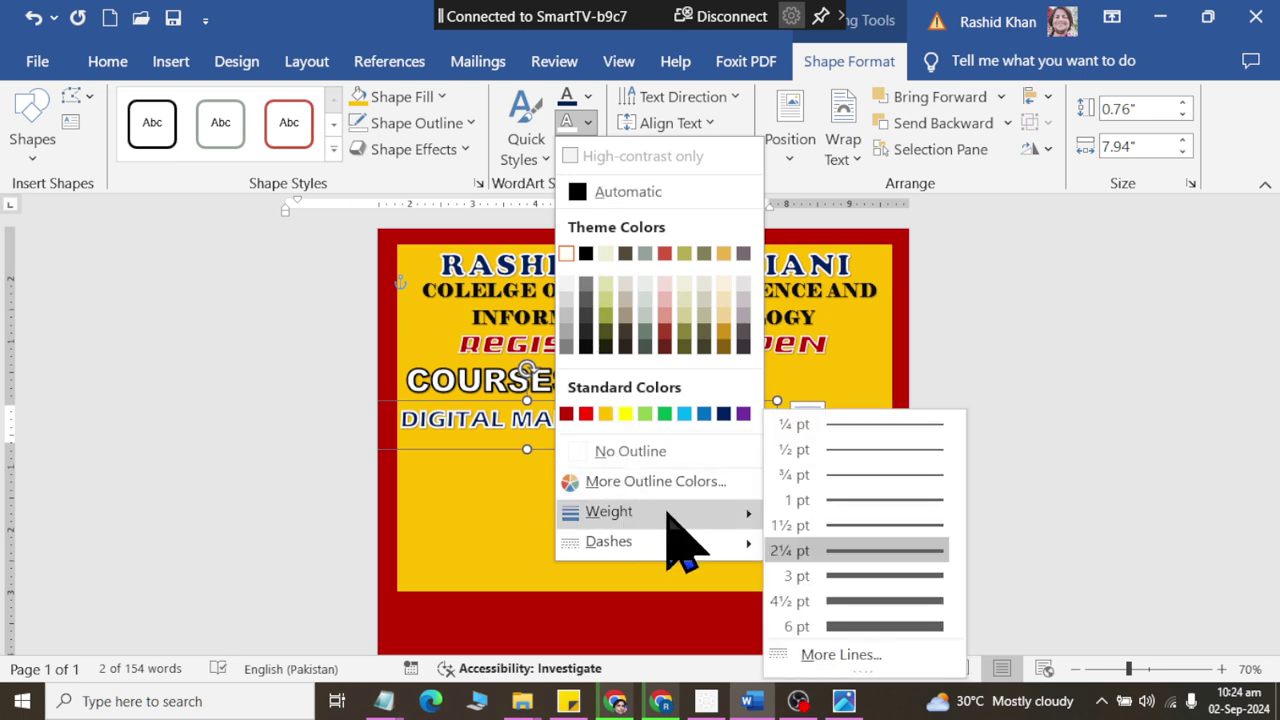
pyautogui.click(818, 499)
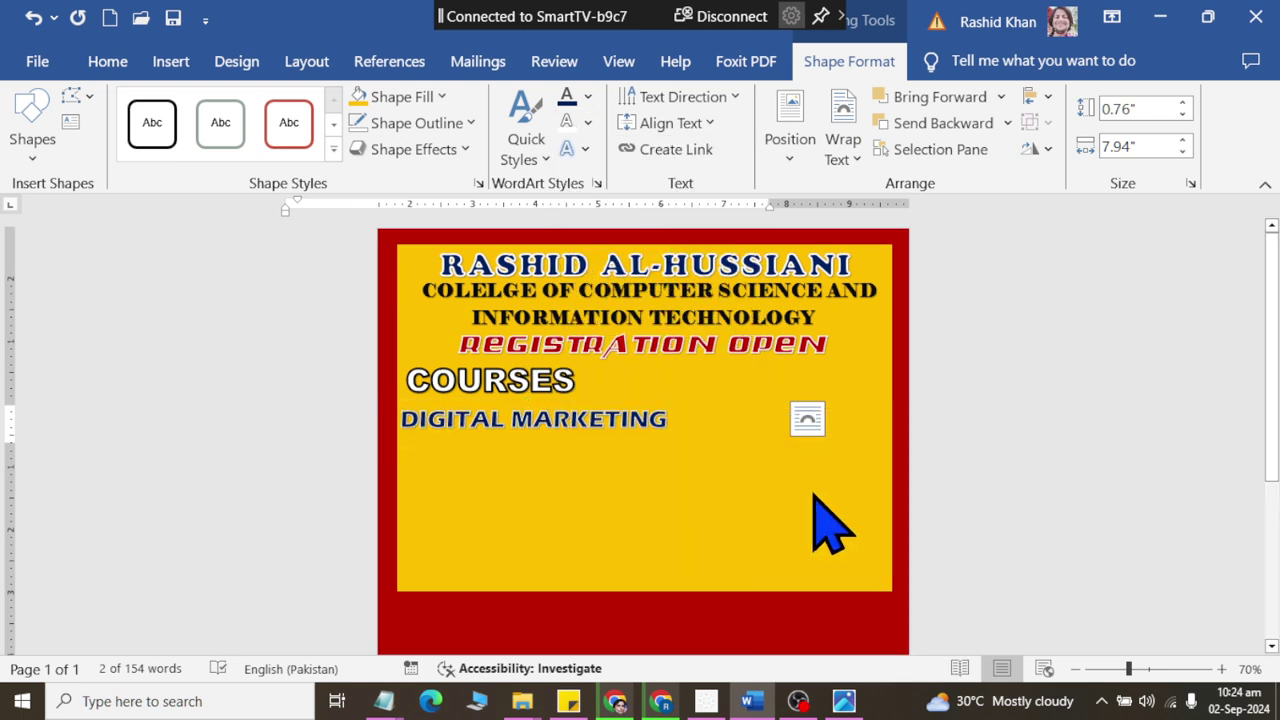
pyautogui.click(580, 150)
pyautogui.moveTo(612, 195)
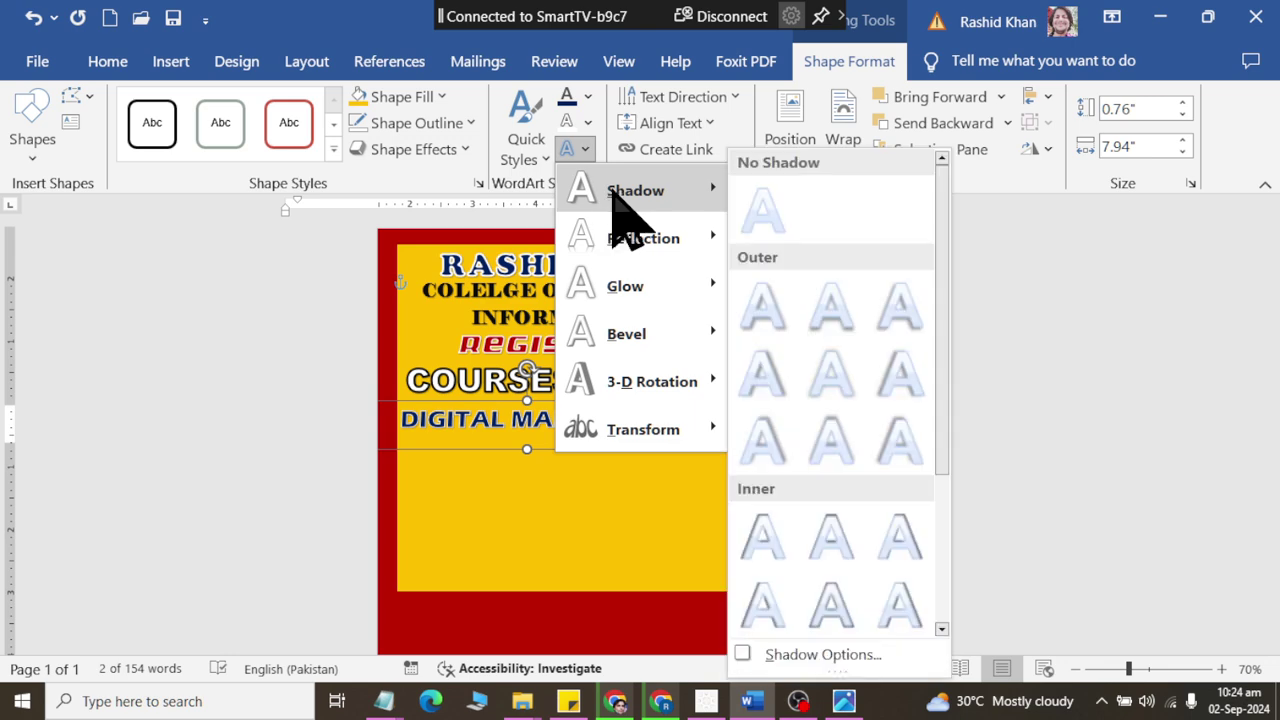
pyautogui.click(772, 320)
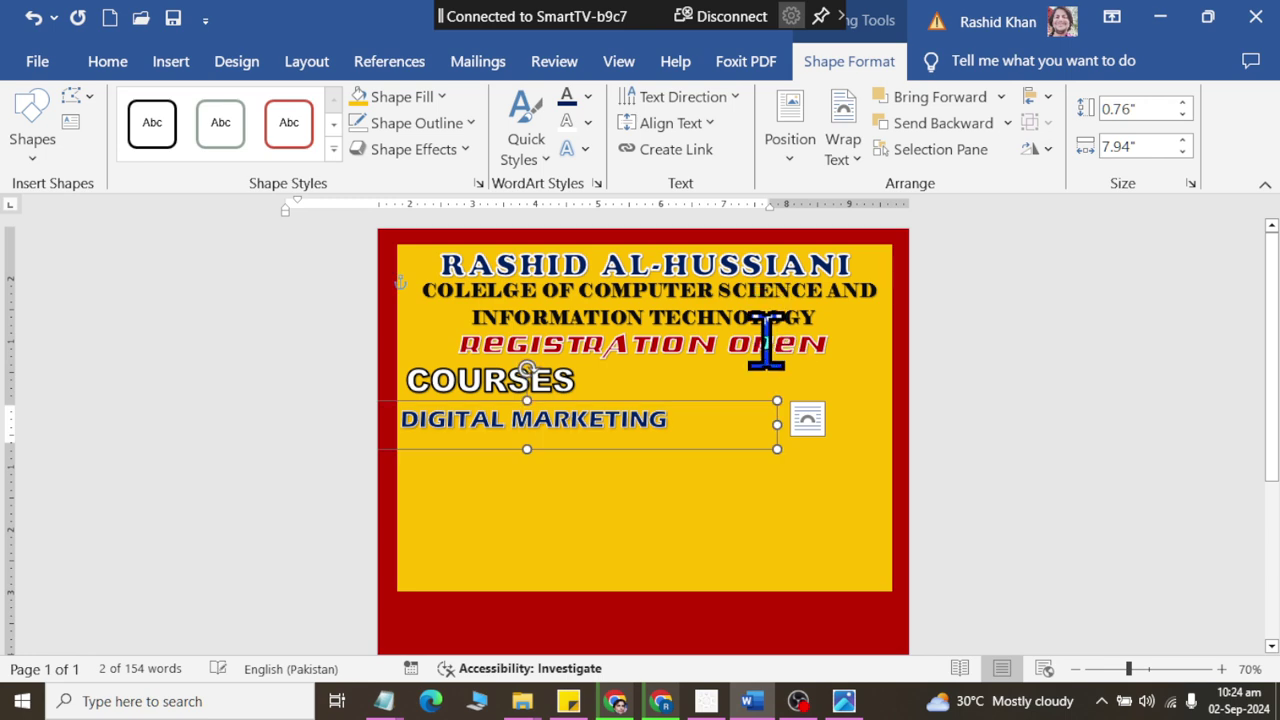
# Shift the DIGITAL MARKETING box further right beneath COURSES.
pyautogui.click(570, 478)
pyautogui.keyDown('ctrl'); pyautogui.scroll(5, 575, 462); pyautogui.keyUp('ctrl')
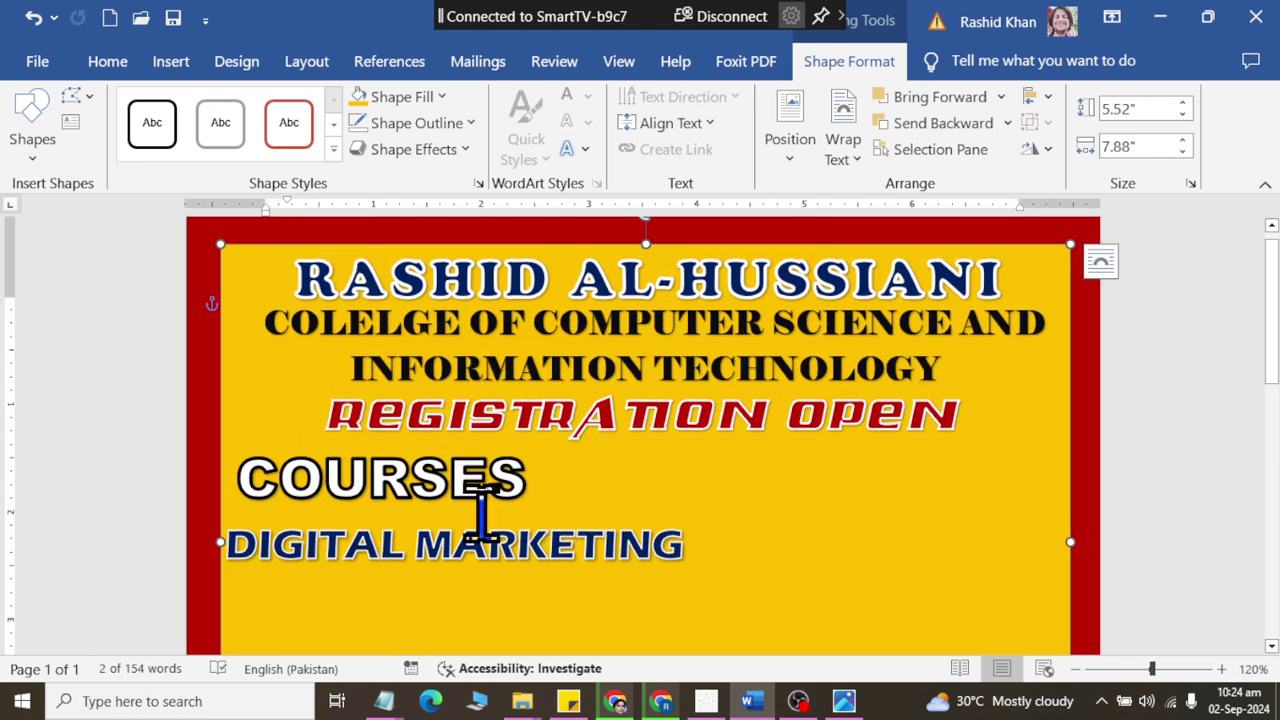
pyautogui.scroll(-3, 470, 480)
pyautogui.click(457, 395)
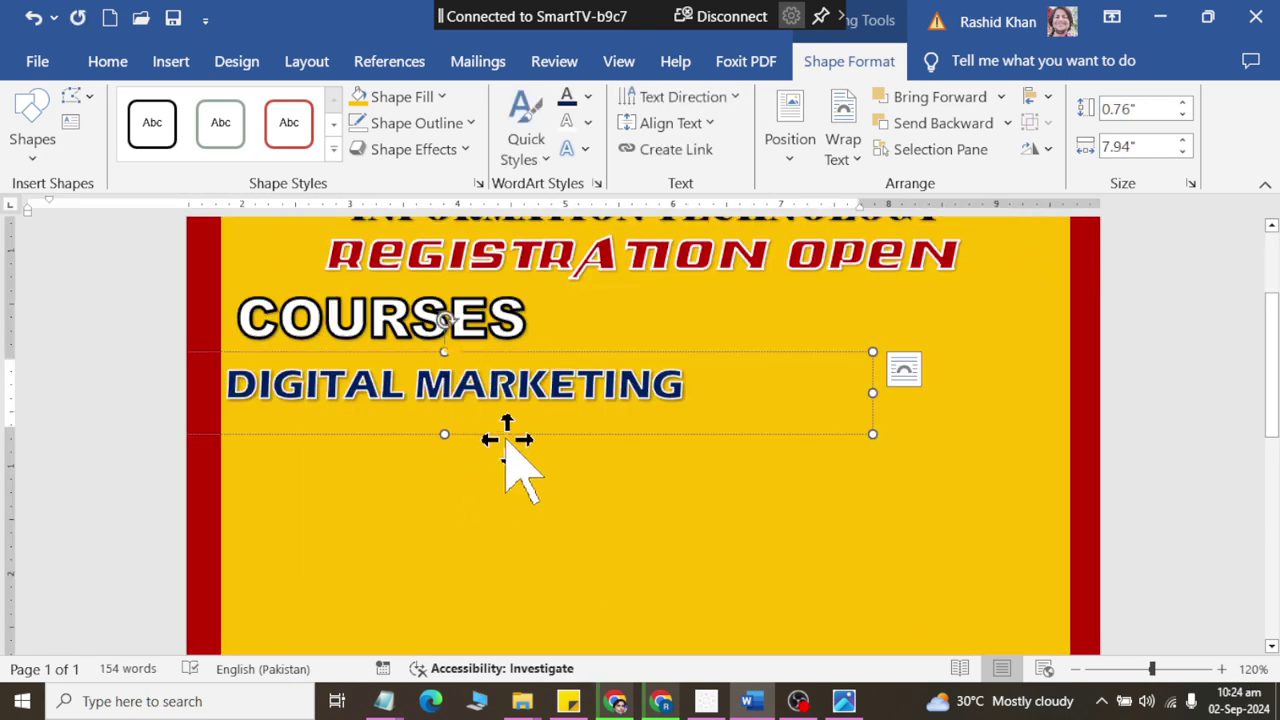
pyautogui.moveTo(507, 440); pyautogui.dragTo(518, 437)
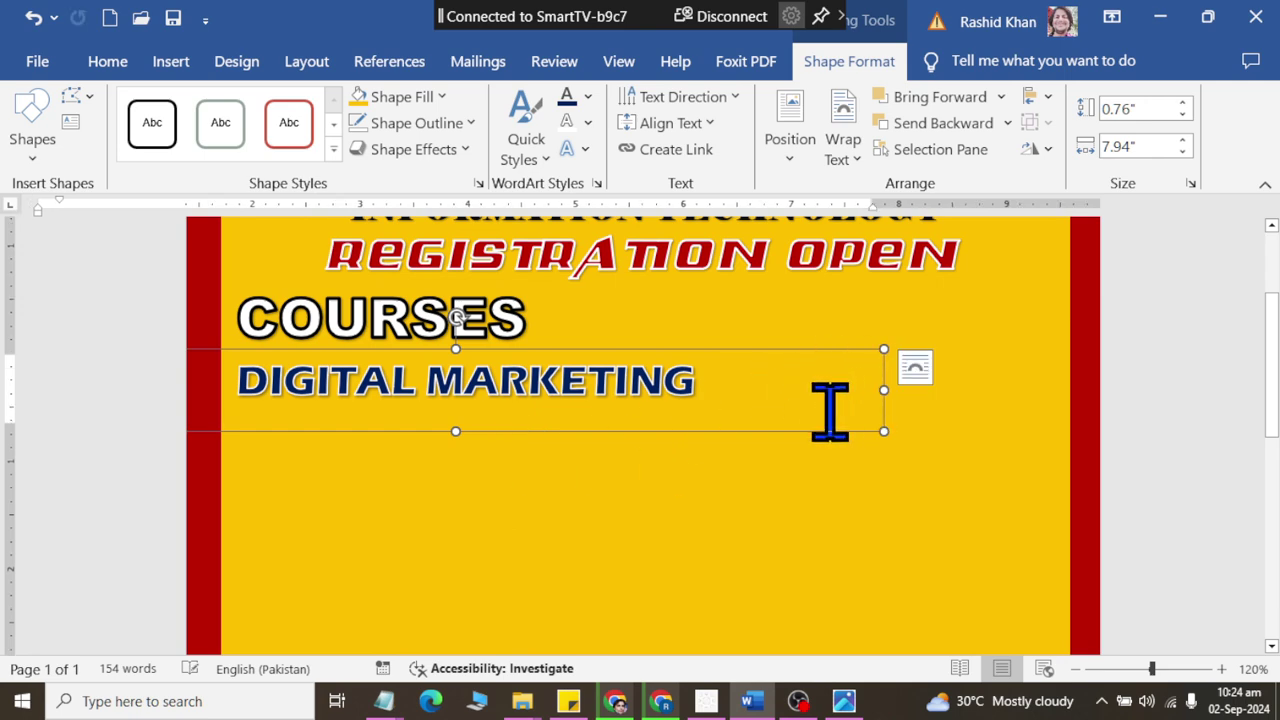
pyautogui.click(699, 417)
pyautogui.moveTo(572, 432); pyautogui.dragTo(667, 437)
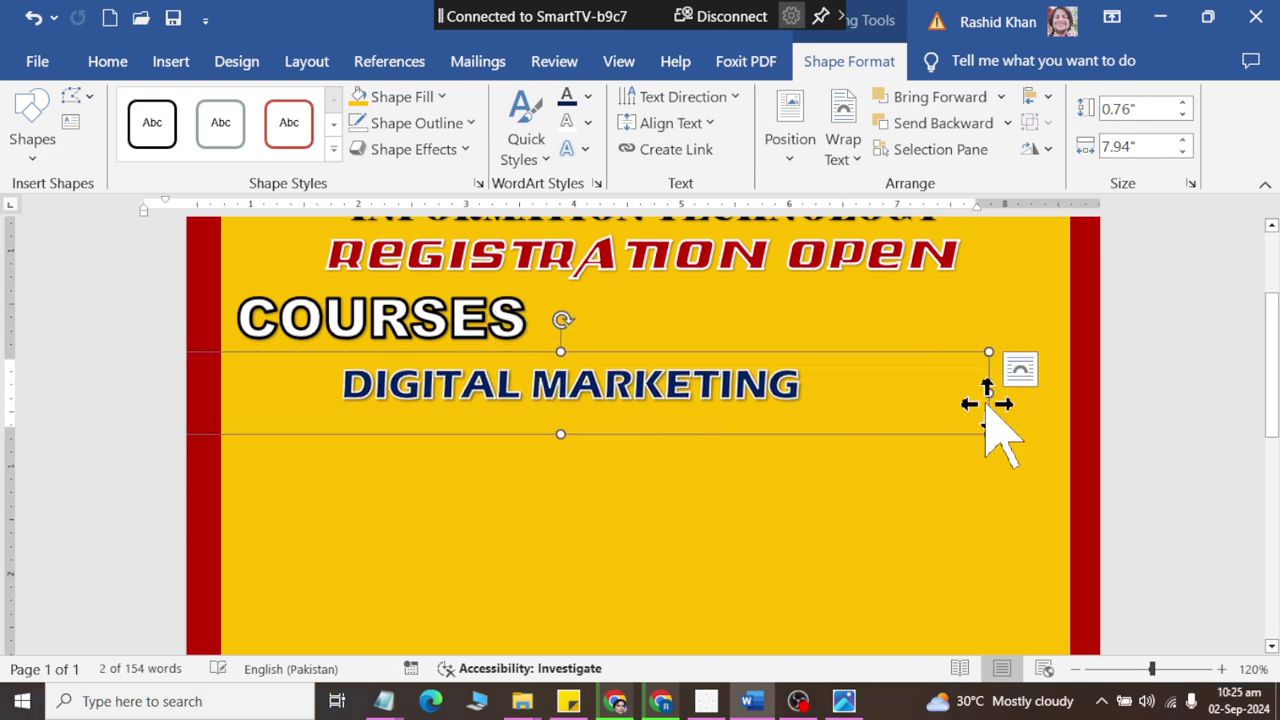
pyautogui.moveTo(987, 404); pyautogui.dragTo(771, 404)
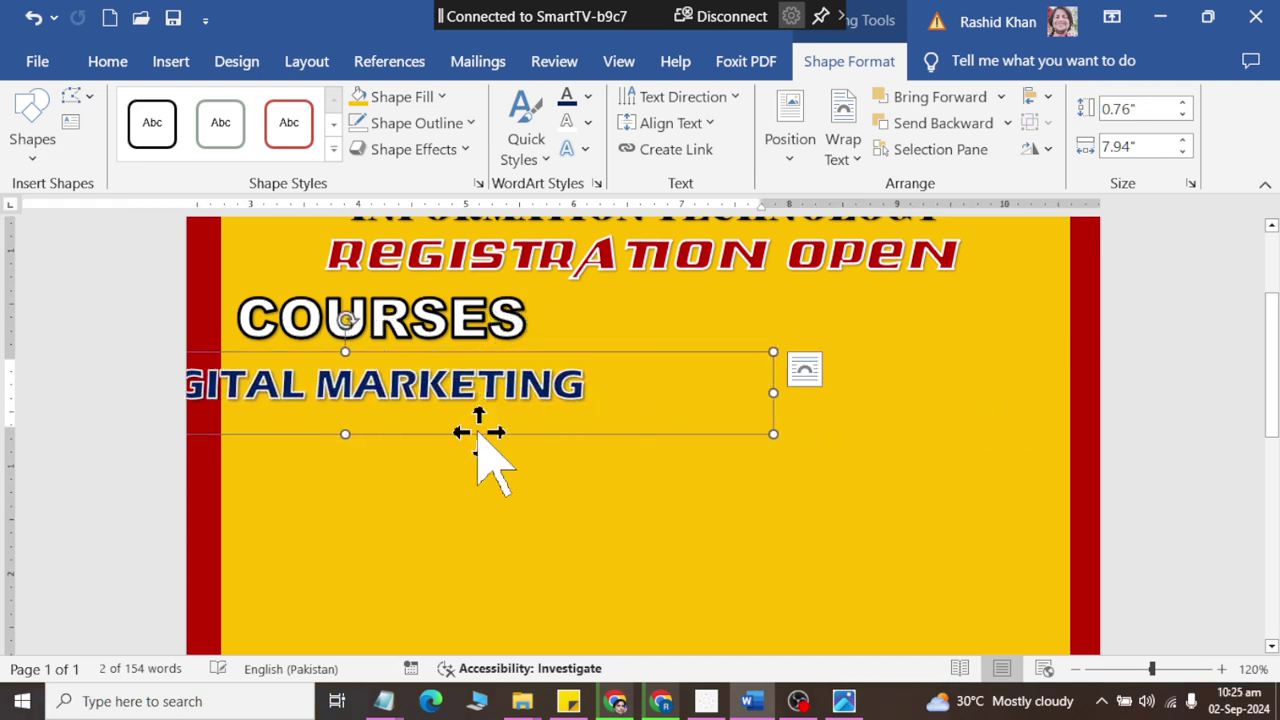
# Narrow the DIGITAL MARKETING box to about 4.79" wide and drag a copy beneath it.
pyautogui.moveTo(479, 432); pyautogui.dragTo(739, 443)
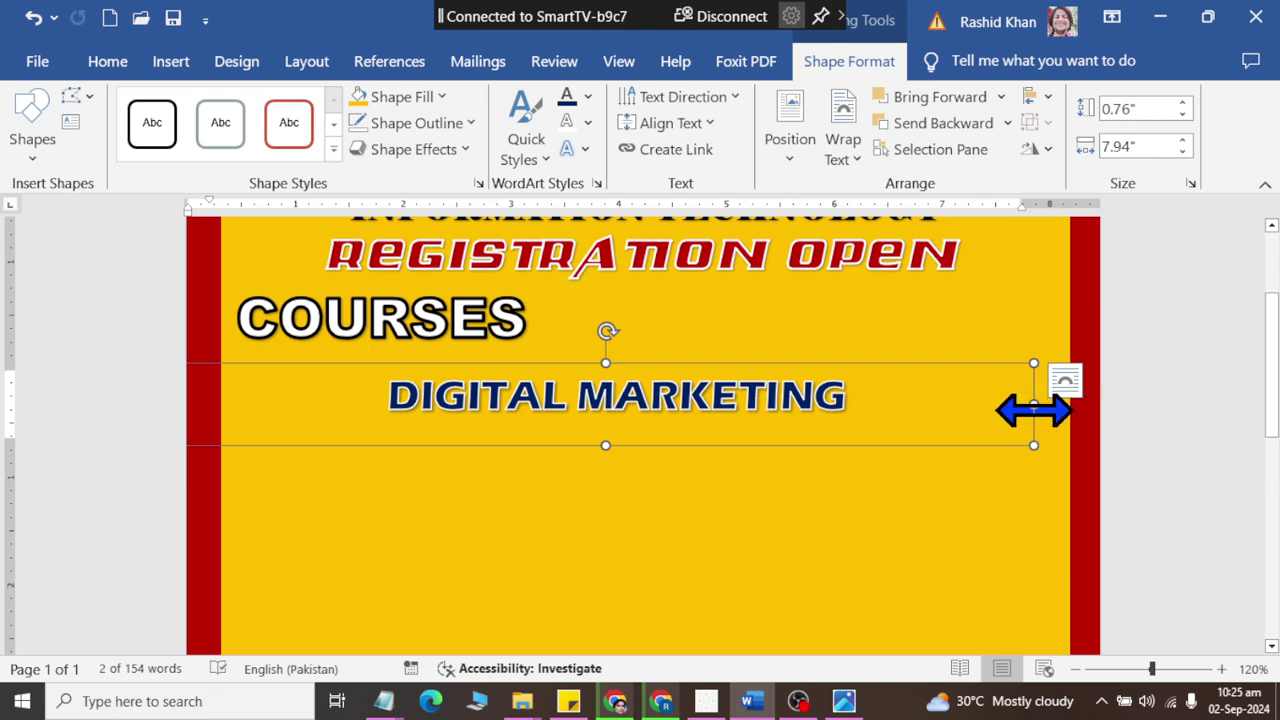
pyautogui.moveTo(1033, 404)
pyautogui.mouseDown()
pyautogui.moveTo(653, 404)
pyautogui.moveTo(754, 403)
pyautogui.mouseUp()
pyautogui.moveTo(574, 443); pyautogui.dragTo(614, 445)
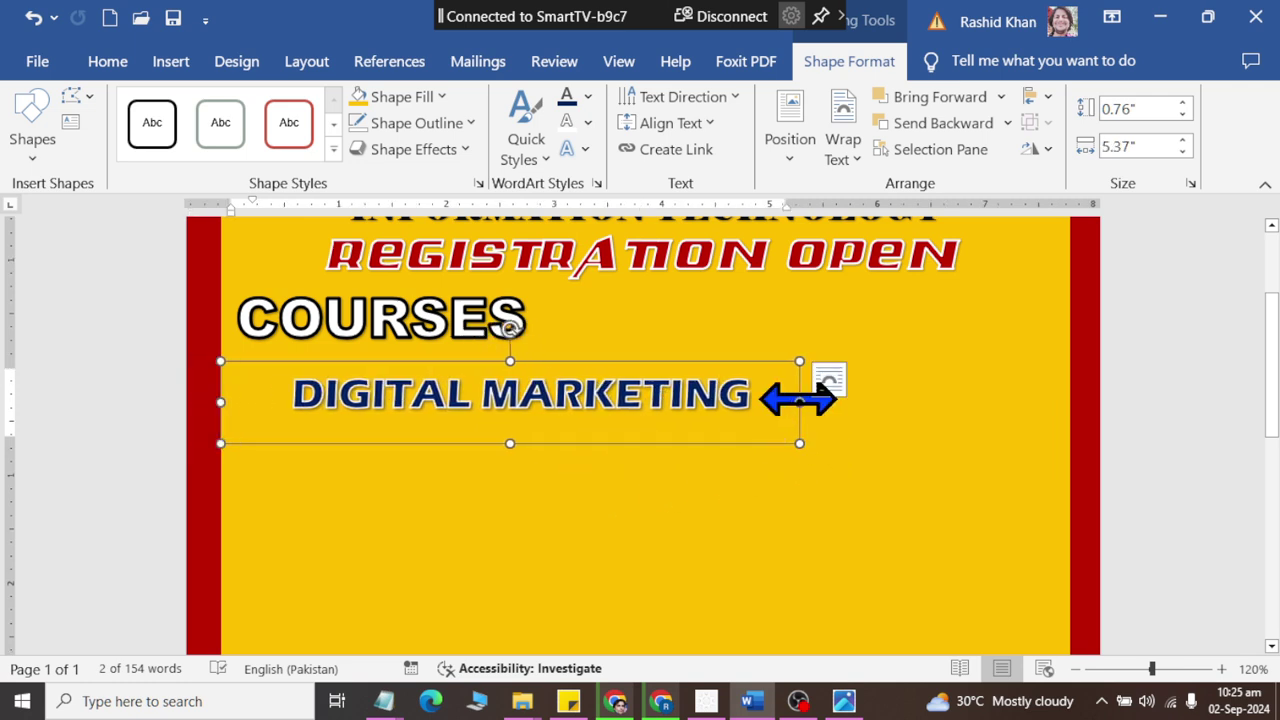
pyautogui.moveTo(799, 402)
pyautogui.mouseDown()
pyautogui.moveTo(723, 407)
pyautogui.moveTo(737, 409)
pyautogui.mouseUp()
pyautogui.moveTo(560, 437)
pyautogui.mouseDown()
pyautogui.moveTo(575, 460)
pyautogui.moveTo(526, 491)
pyautogui.mouseUp()
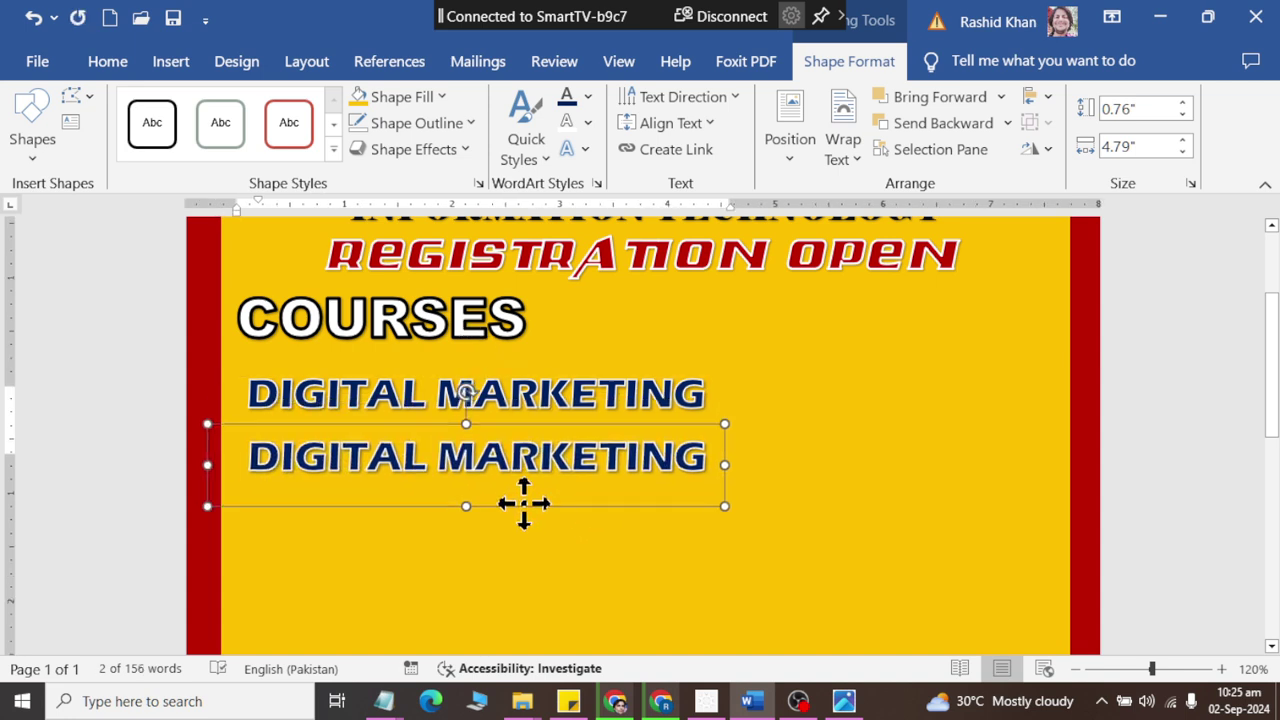
# Retype the copied line as OFFICE AUTOMATION and widen its box to fit.
pyautogui.tripleClick(640, 470)
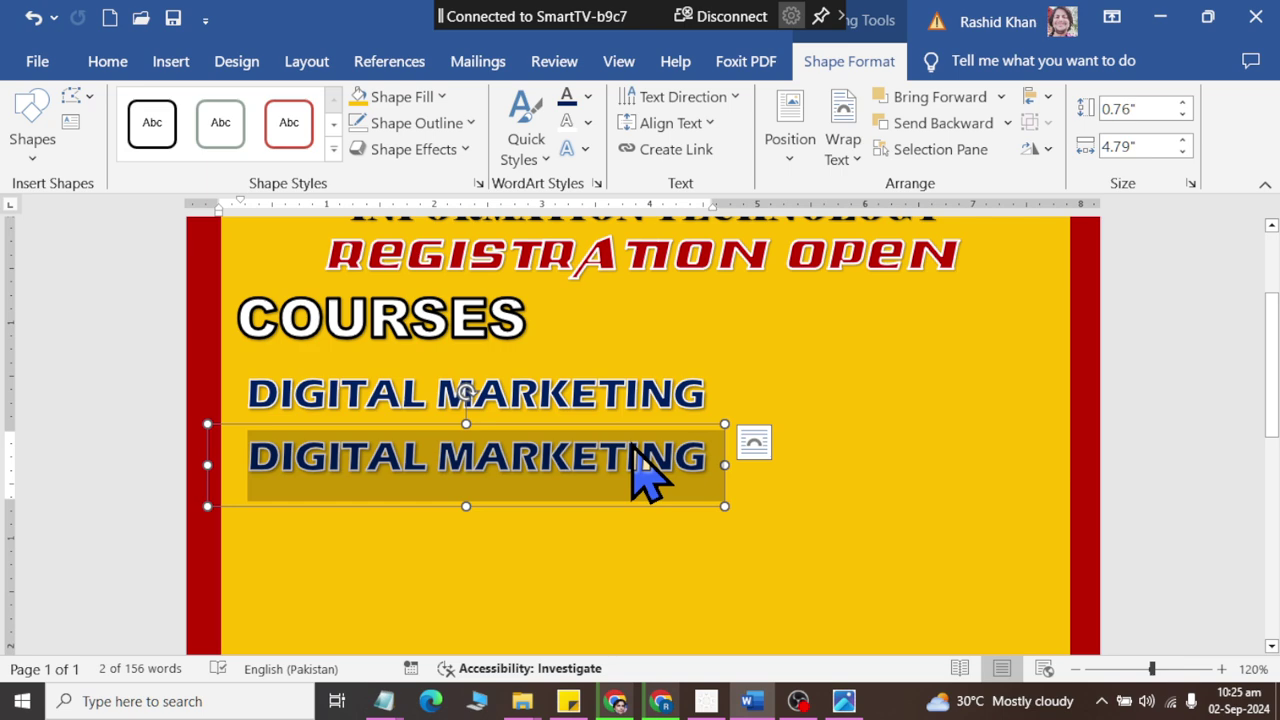
pyautogui.press('BackSpace')
pyautogui.write('Off')
pyautogui.press('BackSpace')
pyautogui.press('BackSpace')
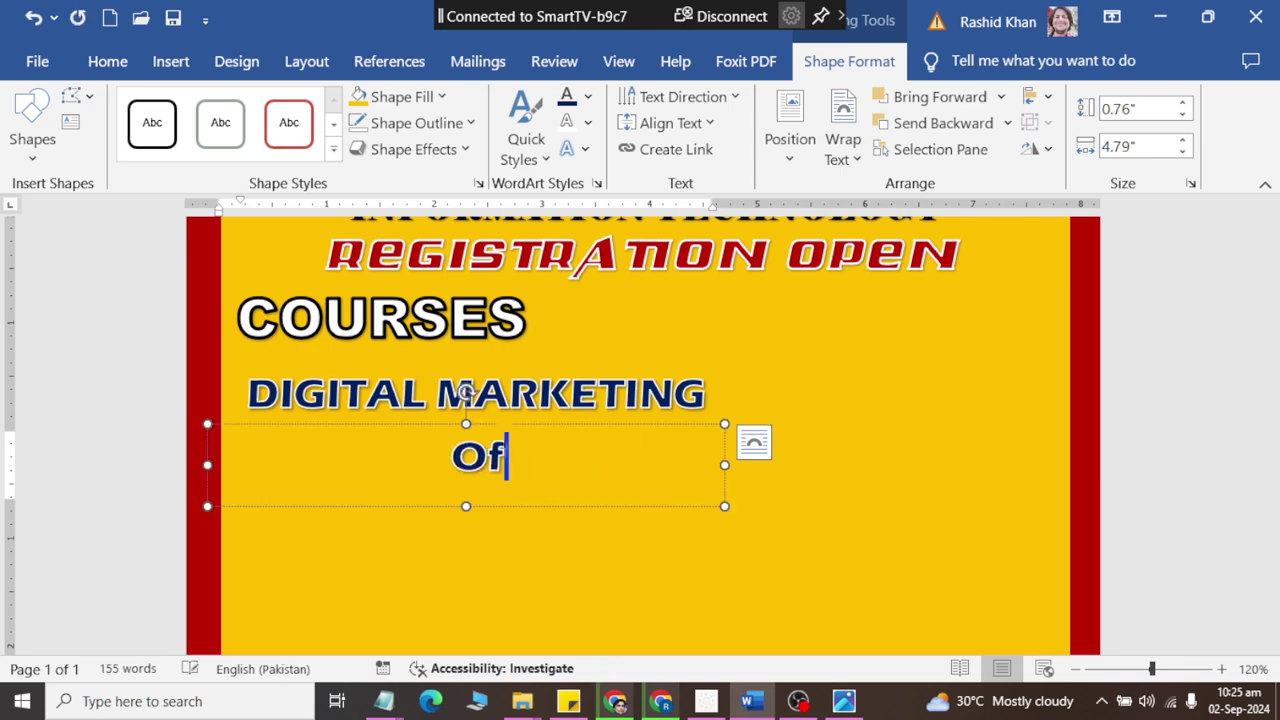
pyautogui.write('ce Auma')
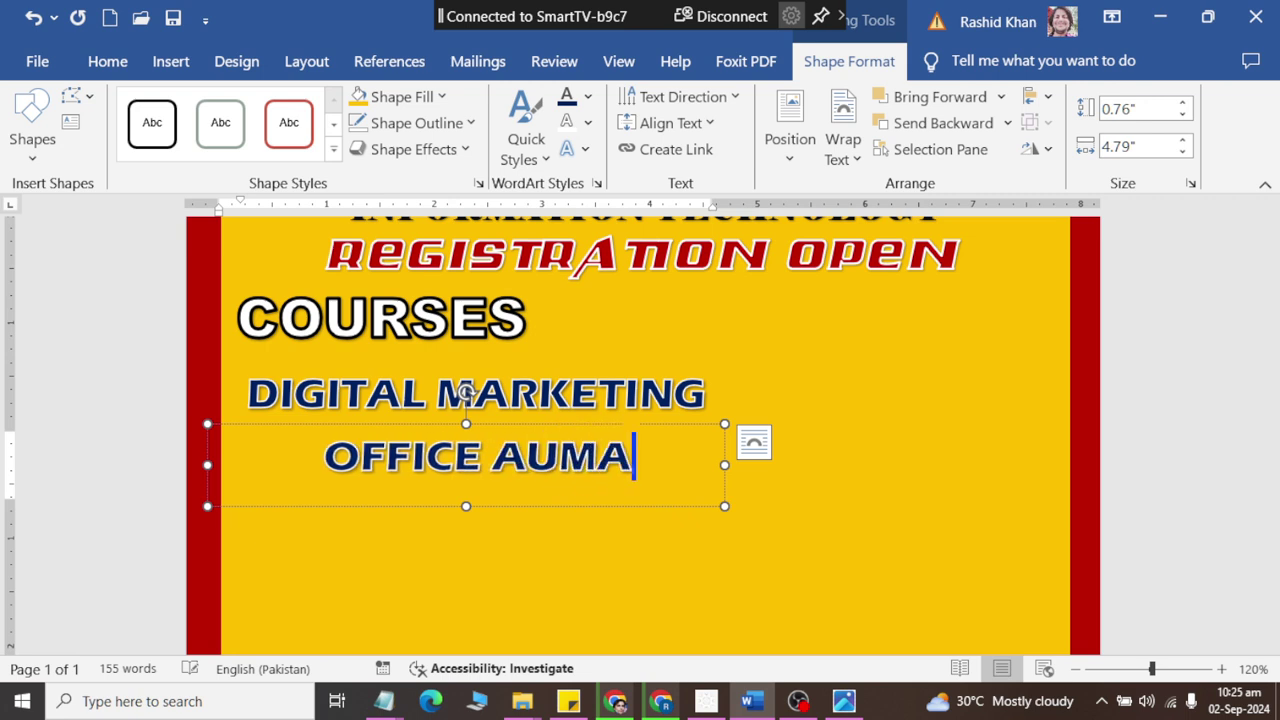
pyautogui.press('BackSpace')
pyautogui.press('BackSpace')
pyautogui.write('tomation')
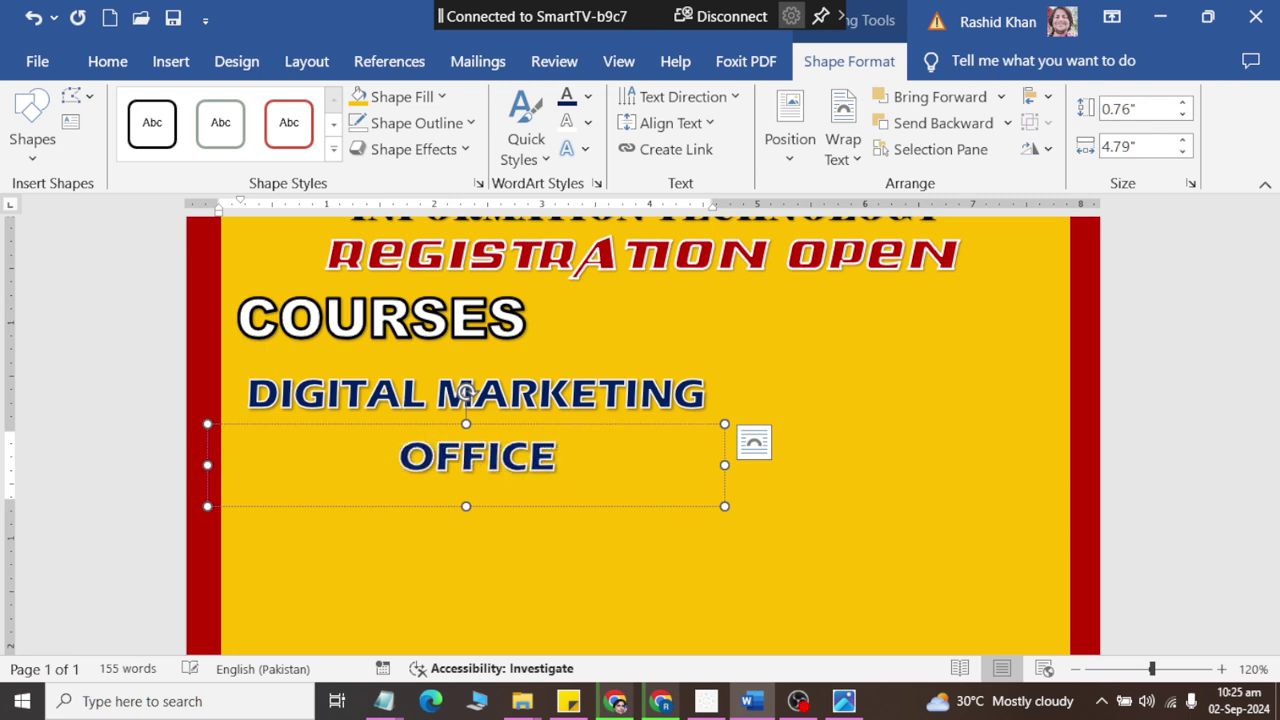
pyautogui.moveTo(722, 465); pyautogui.dragTo(785, 465)
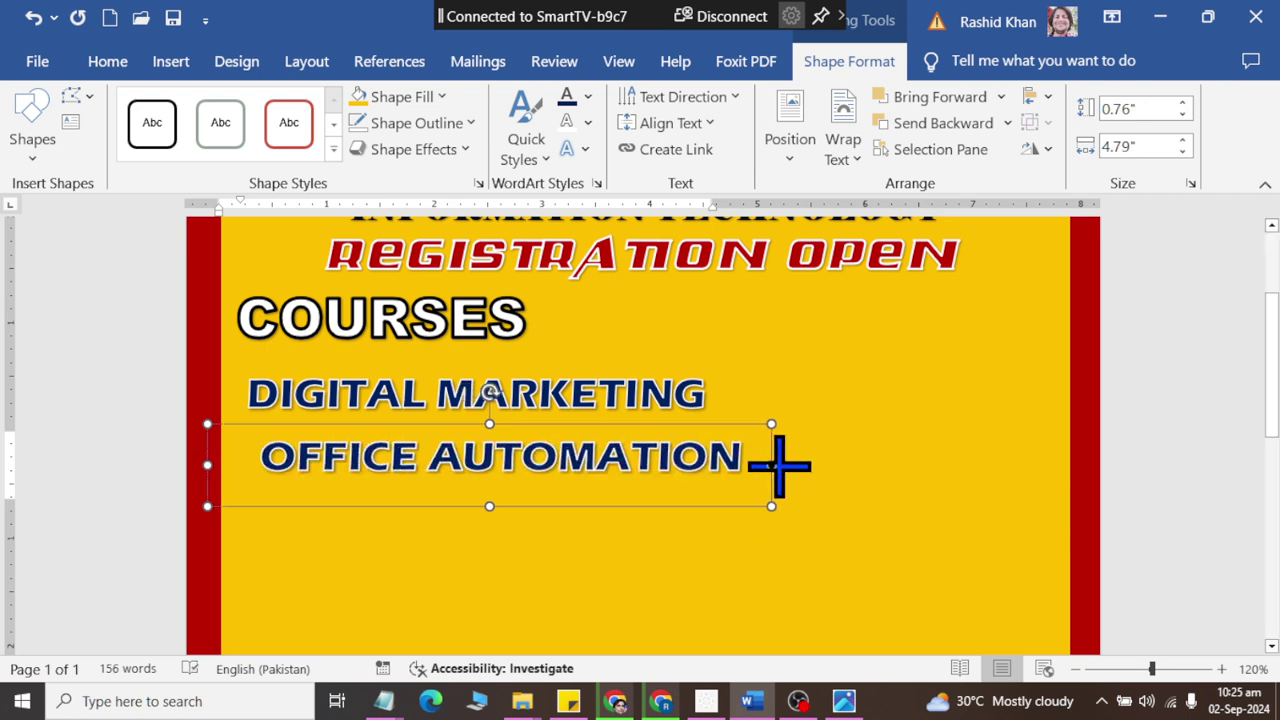
# Left-align both the OFFICE AUTOMATION and DIGITAL MARKETING lines.
pyautogui.click(122, 62)
pyautogui.click(438, 146)
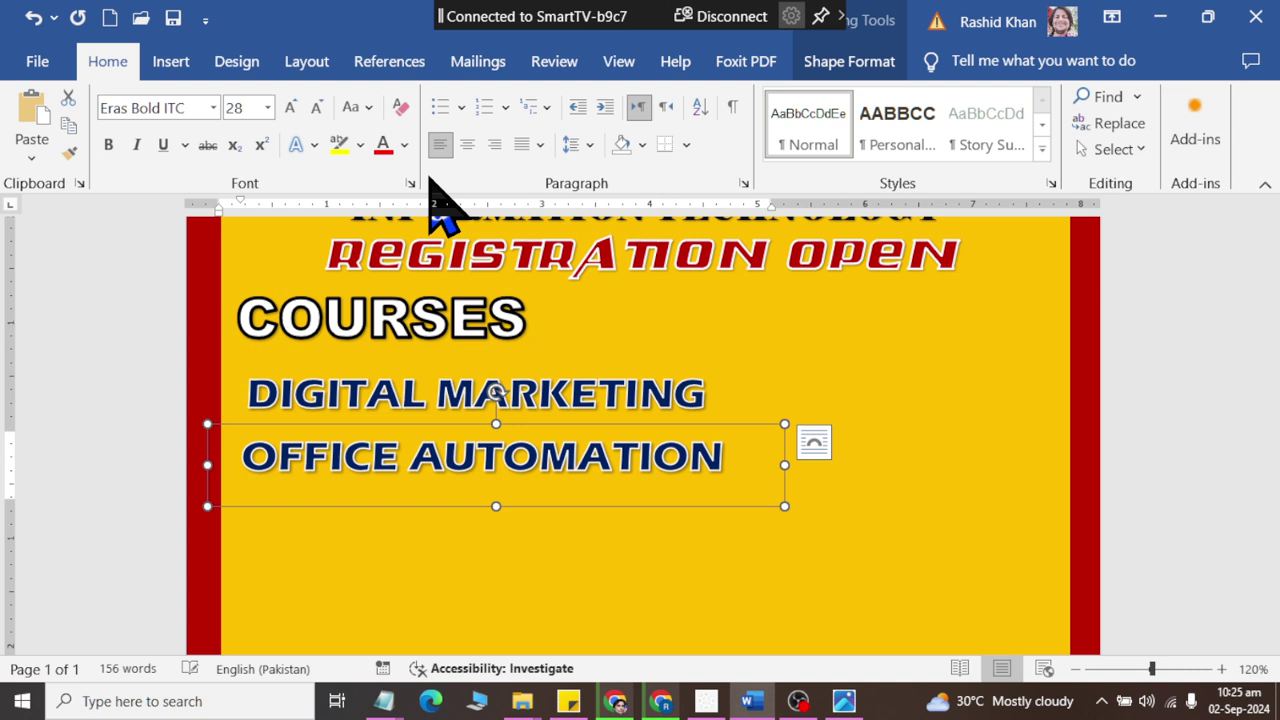
pyautogui.click(320, 394)
pyautogui.click(440, 144)
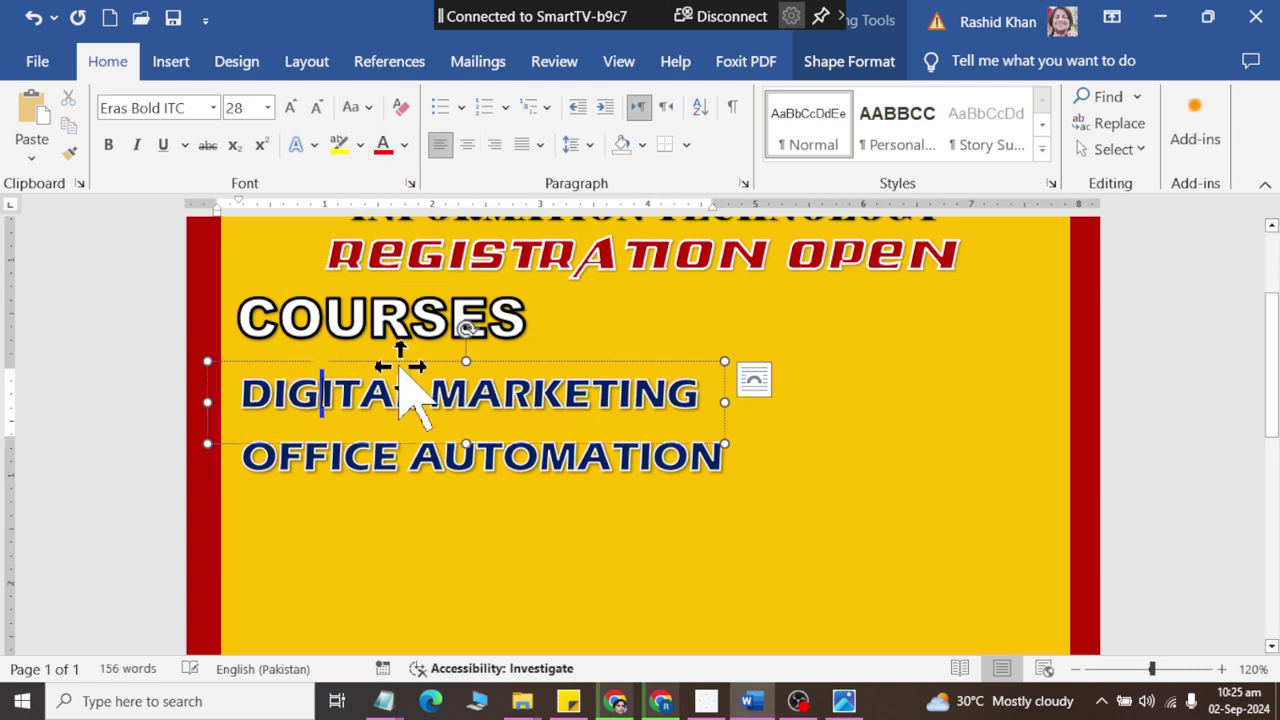
# Copy OFFICE AUTOMATION below, retype it as GRAPHICS DESIGNING, and duplicate that box.
pyautogui.click(578, 460)
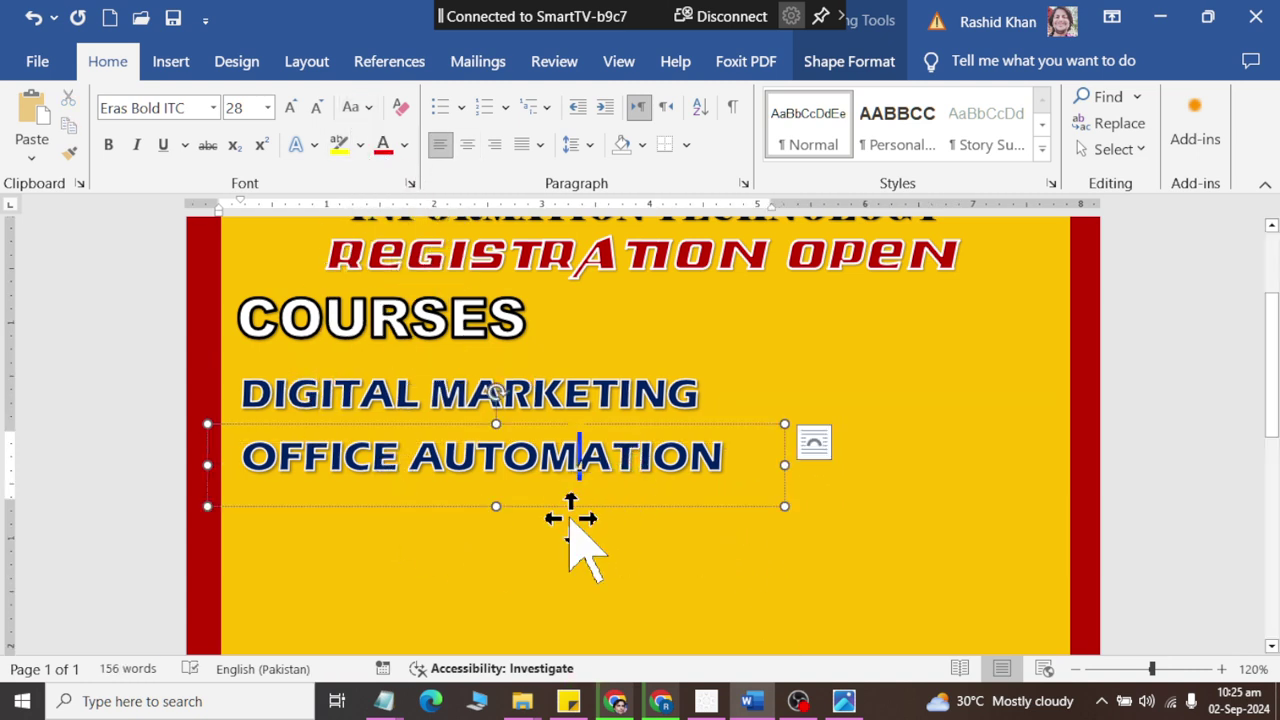
pyautogui.click(641, 507)
pyautogui.moveTo(641, 507); pyautogui.dragTo(568, 565)
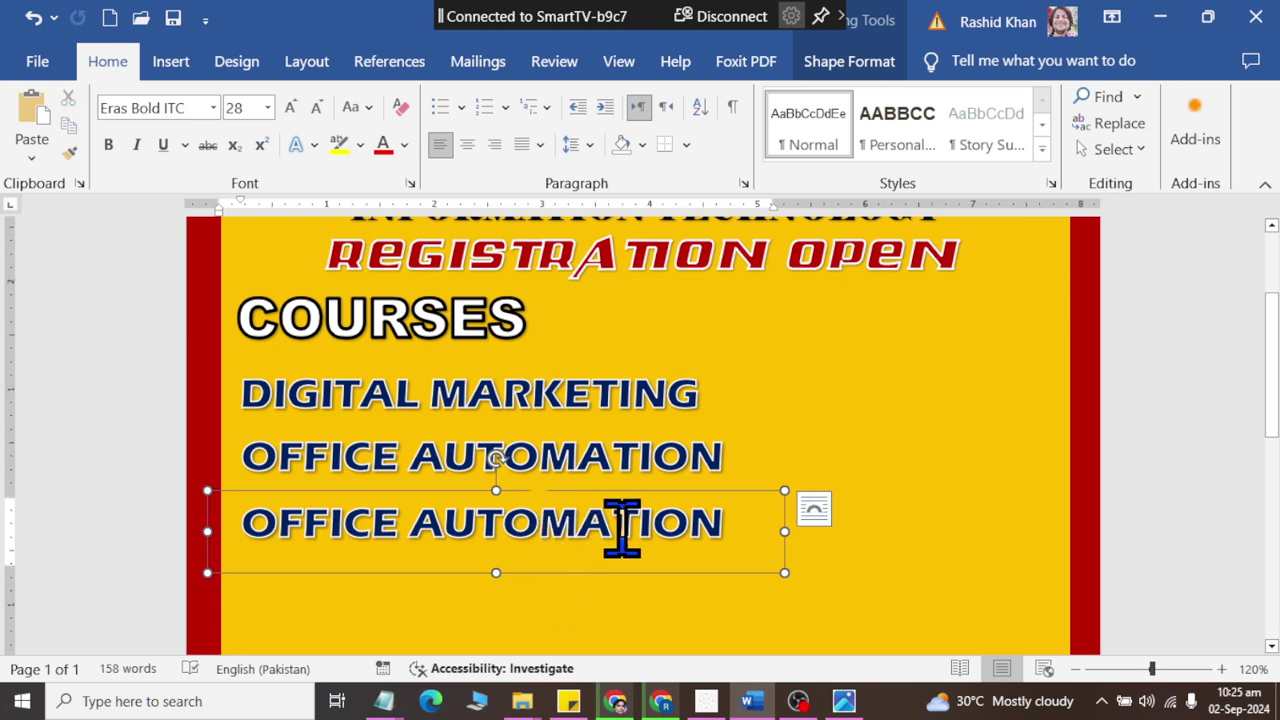
pyautogui.hotkey('ctrl', 'a')
pyautogui.write('GR')
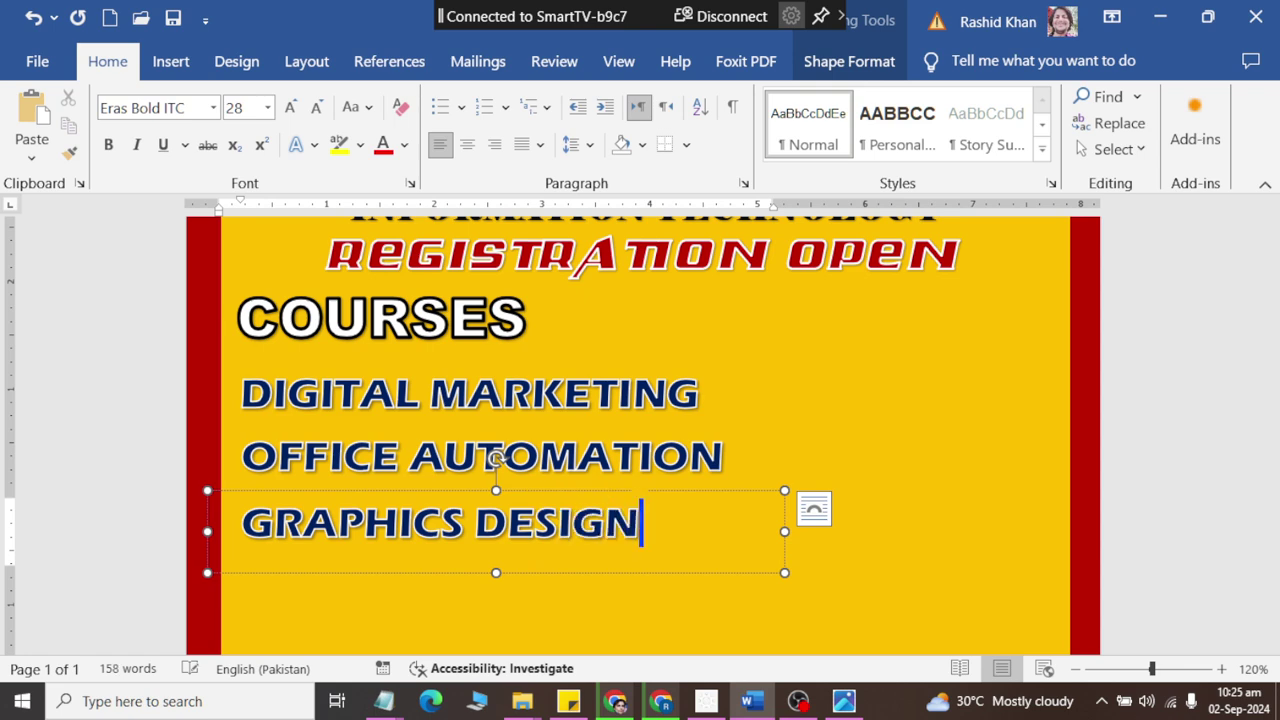
pyautogui.click(538, 584)
pyautogui.hotkey('ctrl', 'd')
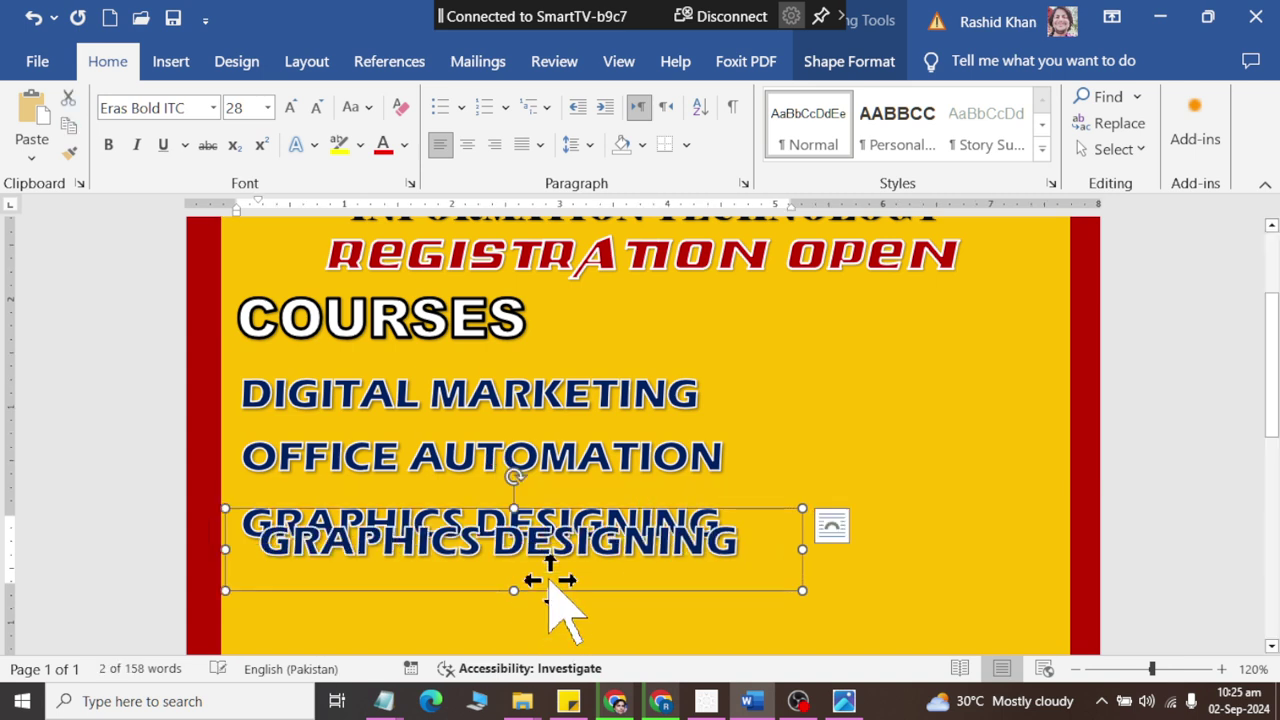
# Move the duplicate below GRAPHICS DESIGNING and retype it as WEB DESIGNING.
pyautogui.scroll(-3, 551, 443)
pyautogui.moveTo(549, 380); pyautogui.dragTo(529, 436)
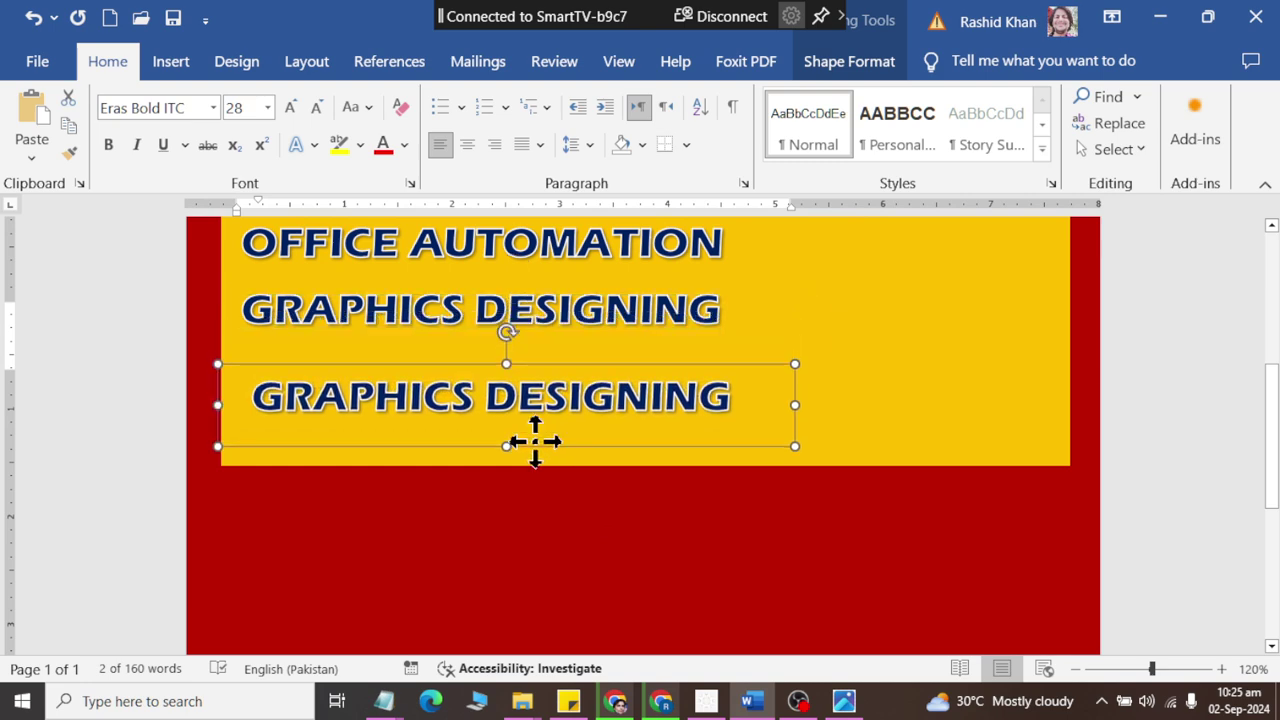
pyautogui.click(530, 420)
pyautogui.hotkey('ctrl', 'a')
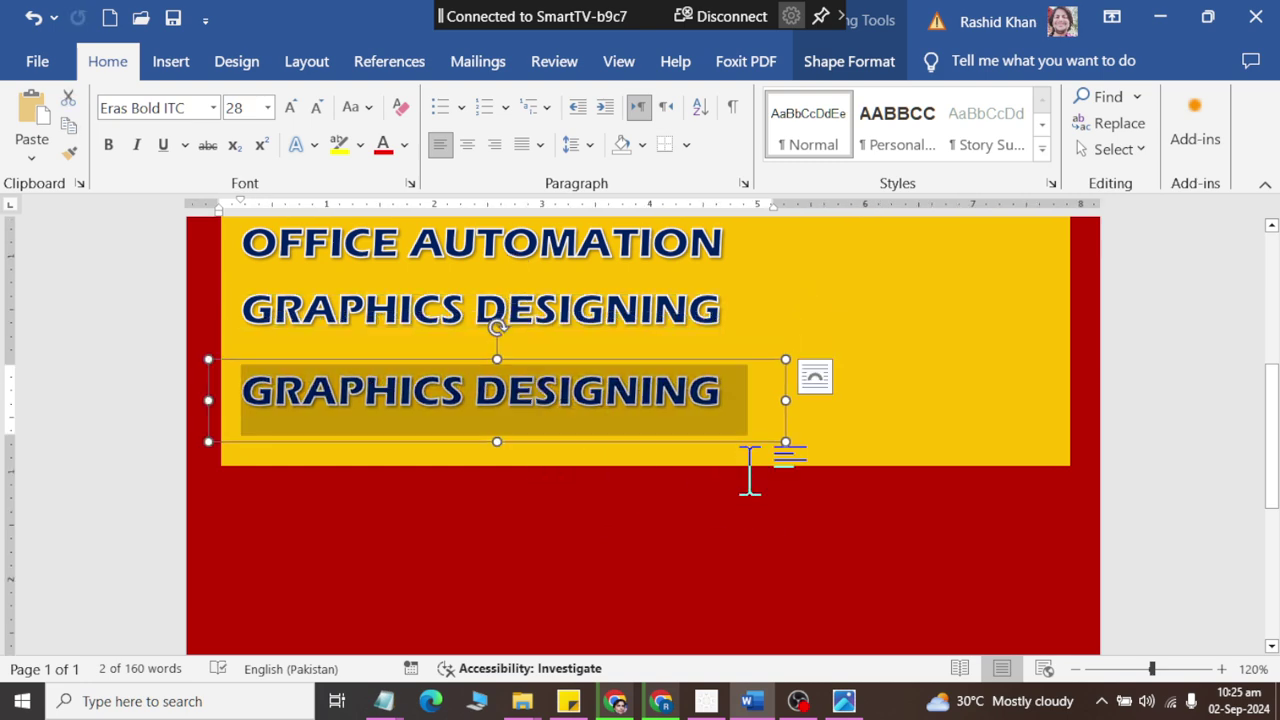
pyautogui.write('WEB DESI')
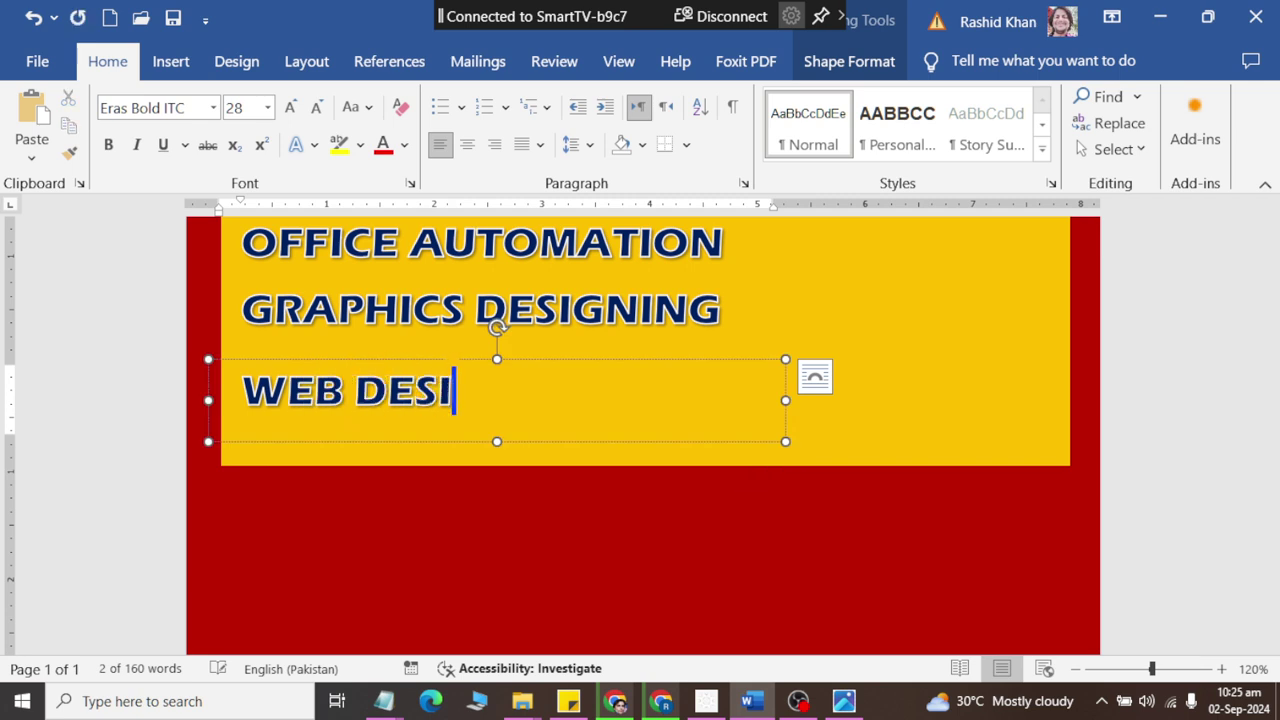
pyautogui.write('GNIN')
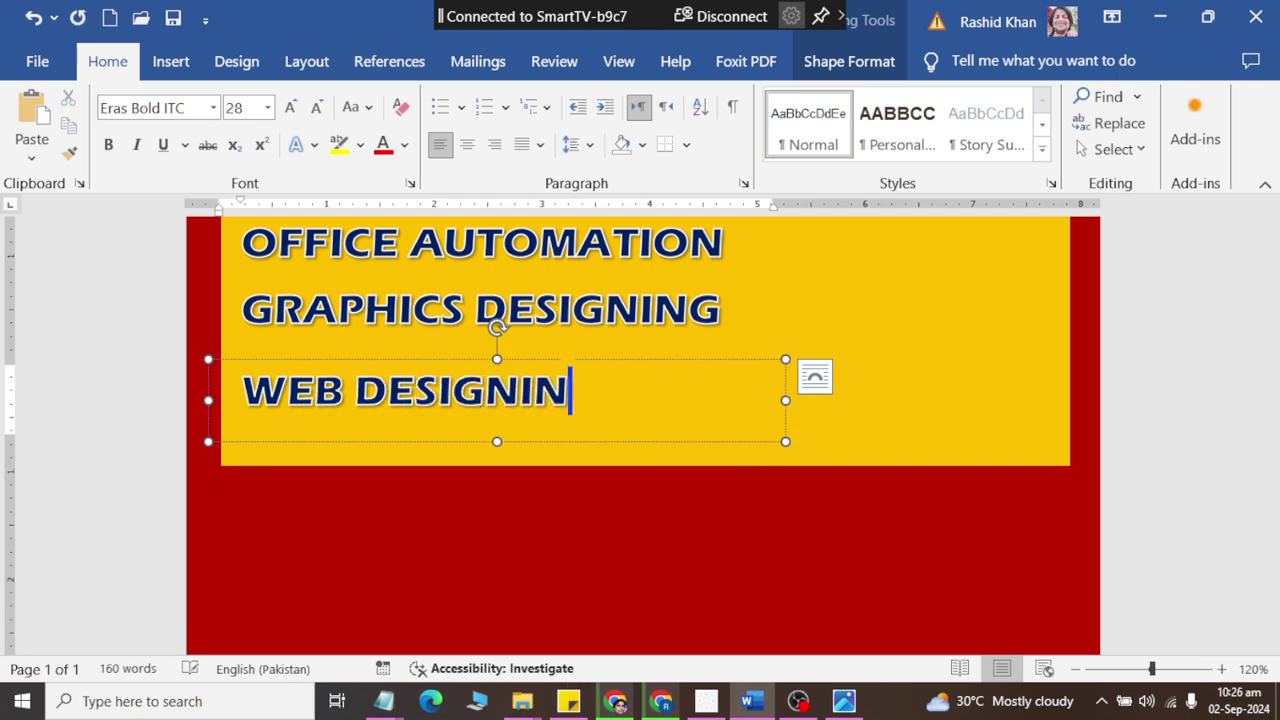
pyautogui.write('G')
# Place a copy of WEB DESIGNING on the red band and move the original under GRAPHICS DESIGNING.
pyautogui.scroll(3, 757, 523)
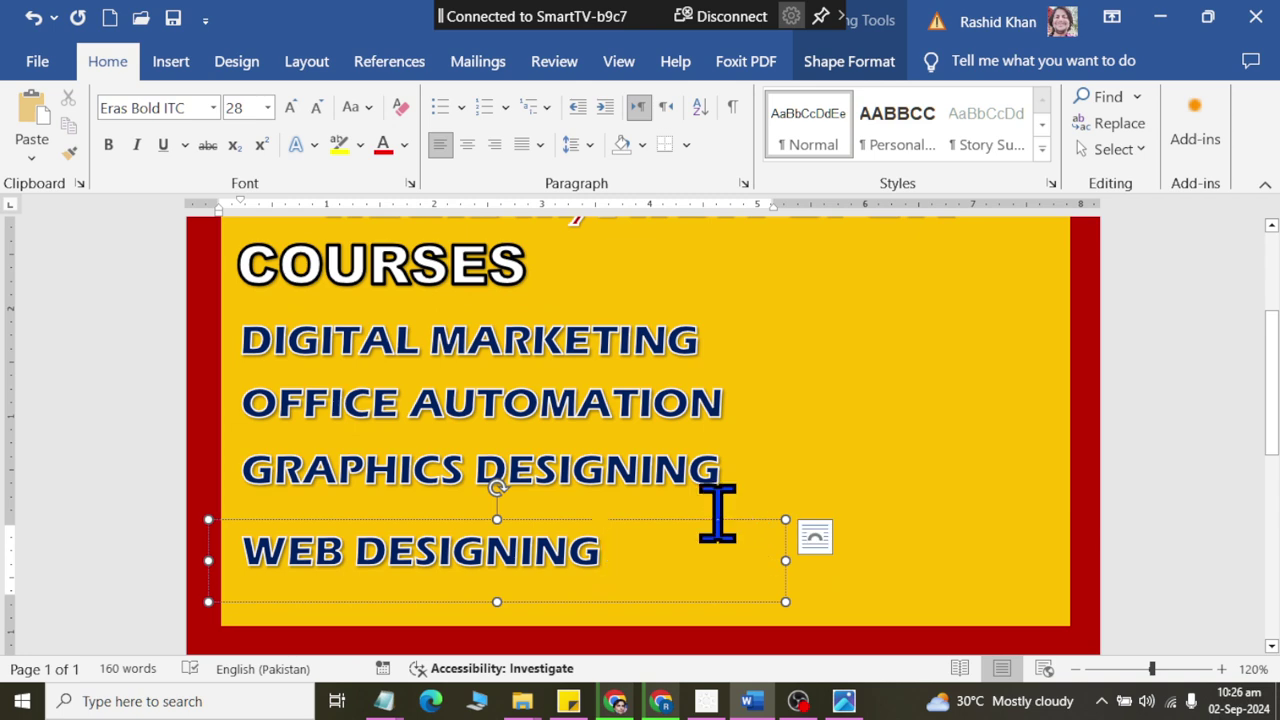
pyautogui.click(717, 513)
pyautogui.click(663, 549)
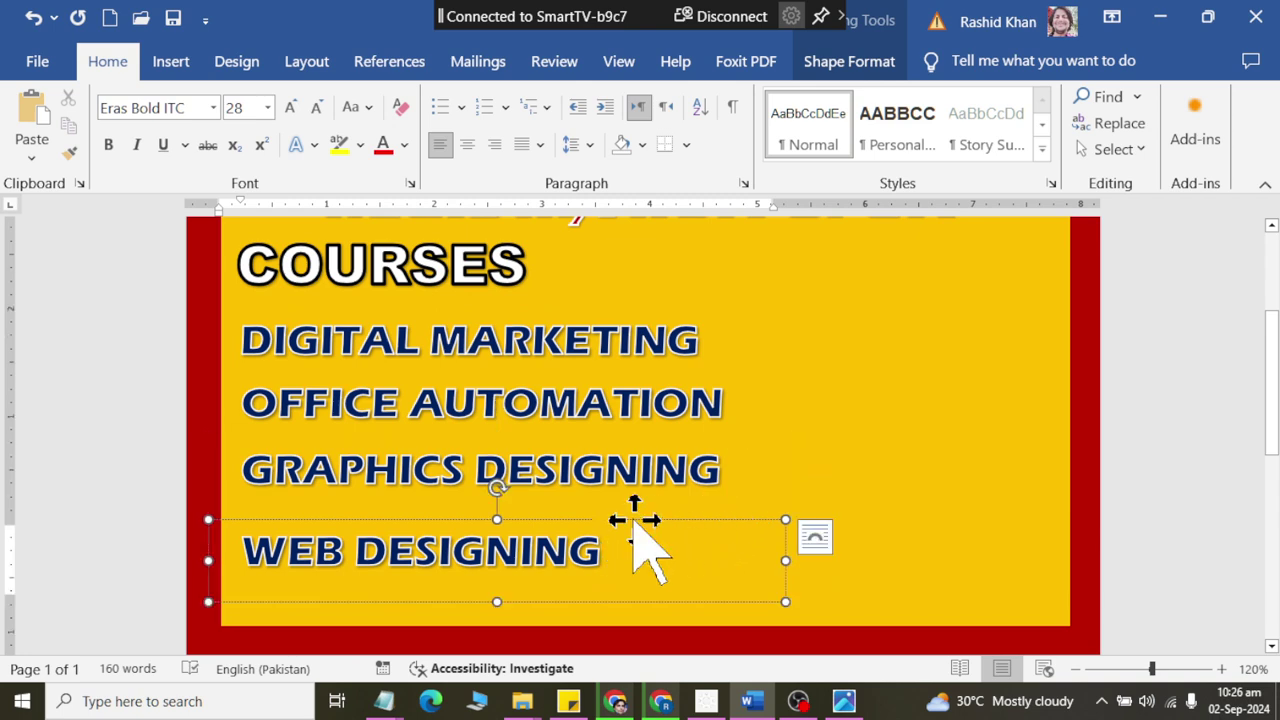
pyautogui.moveTo(650, 548); pyautogui.dragTo(657, 543)
pyautogui.scroll(4, 666, 537)
pyautogui.scroll(-5, 666, 563)
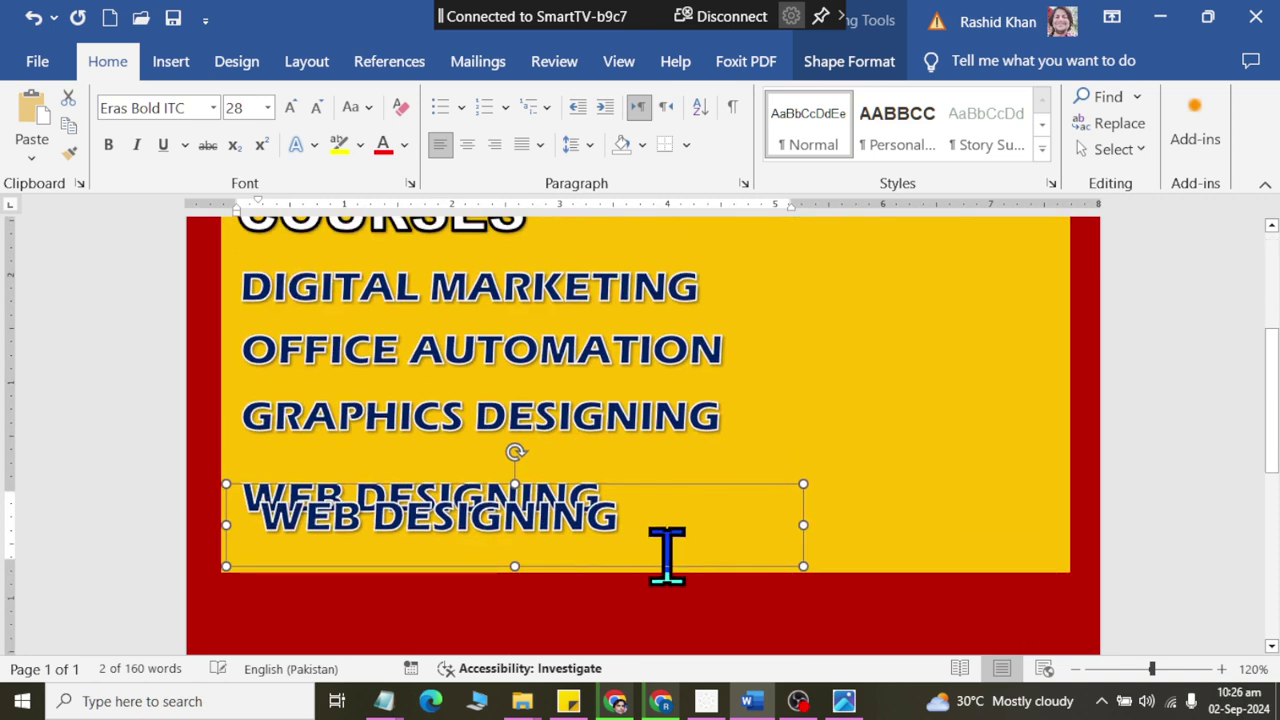
pyautogui.click(578, 440)
pyautogui.click(585, 514)
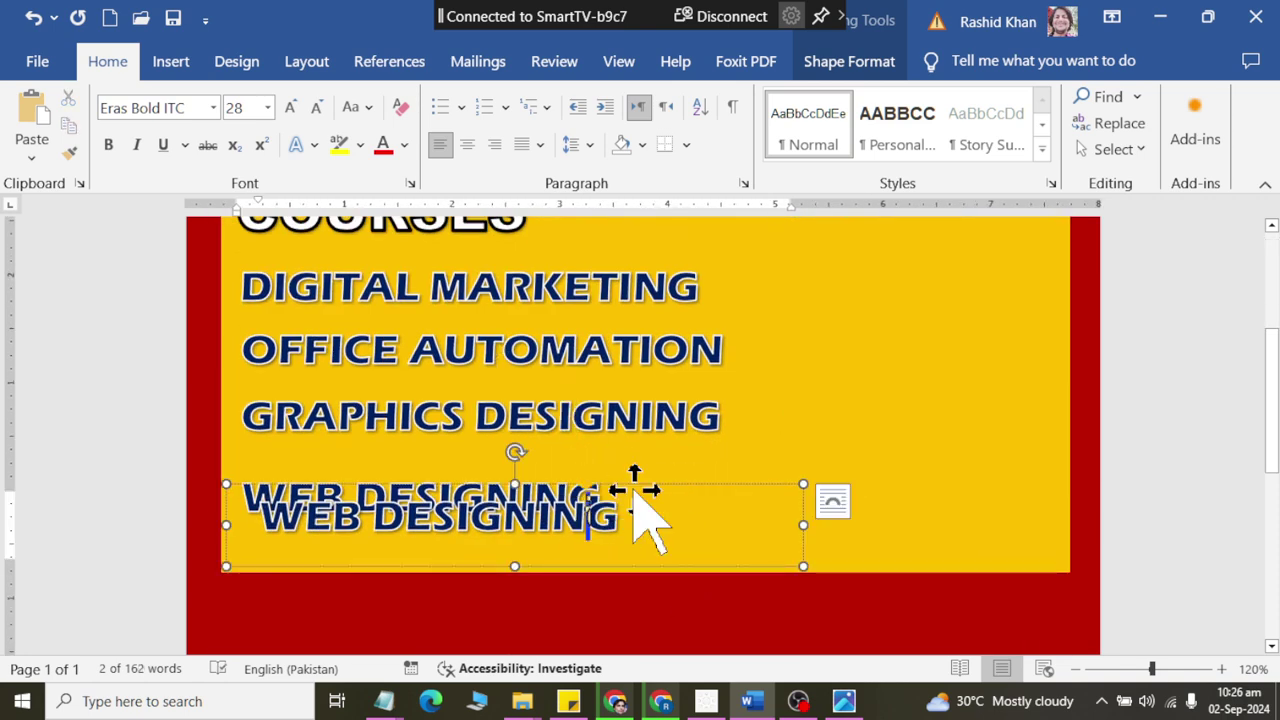
pyautogui.moveTo(640, 515); pyautogui.dragTo(620, 621)
pyautogui.click(560, 497)
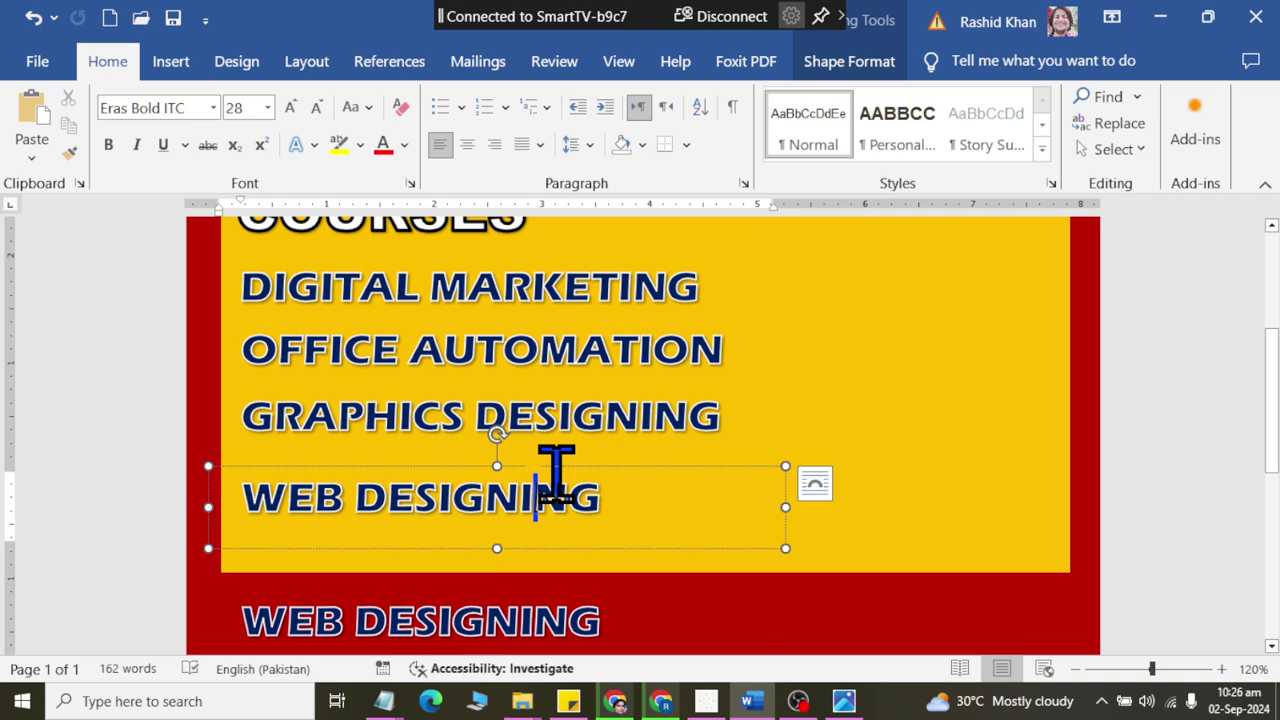
pyautogui.moveTo(554, 467); pyautogui.dragTo(554, 443)
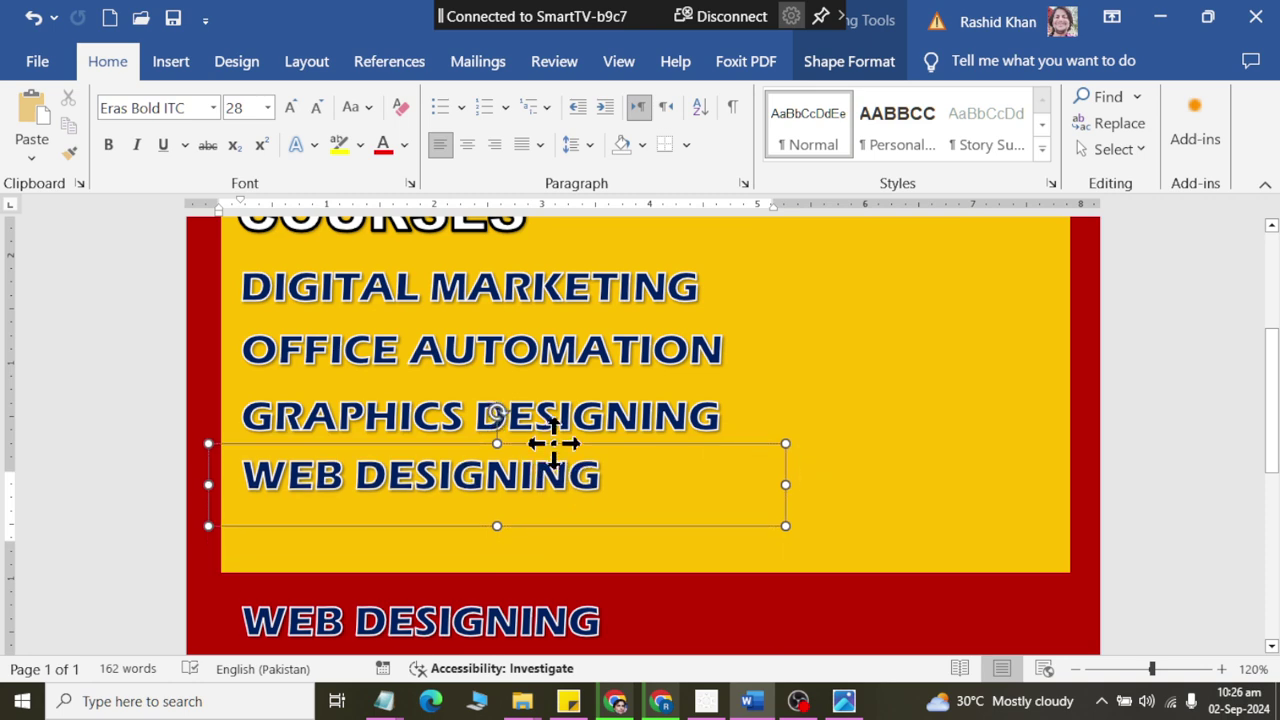
# Nudge OFFICE AUTOMATION, GRAPHICS DESIGNING and WEB DESIGNING upward to tighten the course list spacing.
pyautogui.click(542, 349)
pyautogui.click(697, 322)
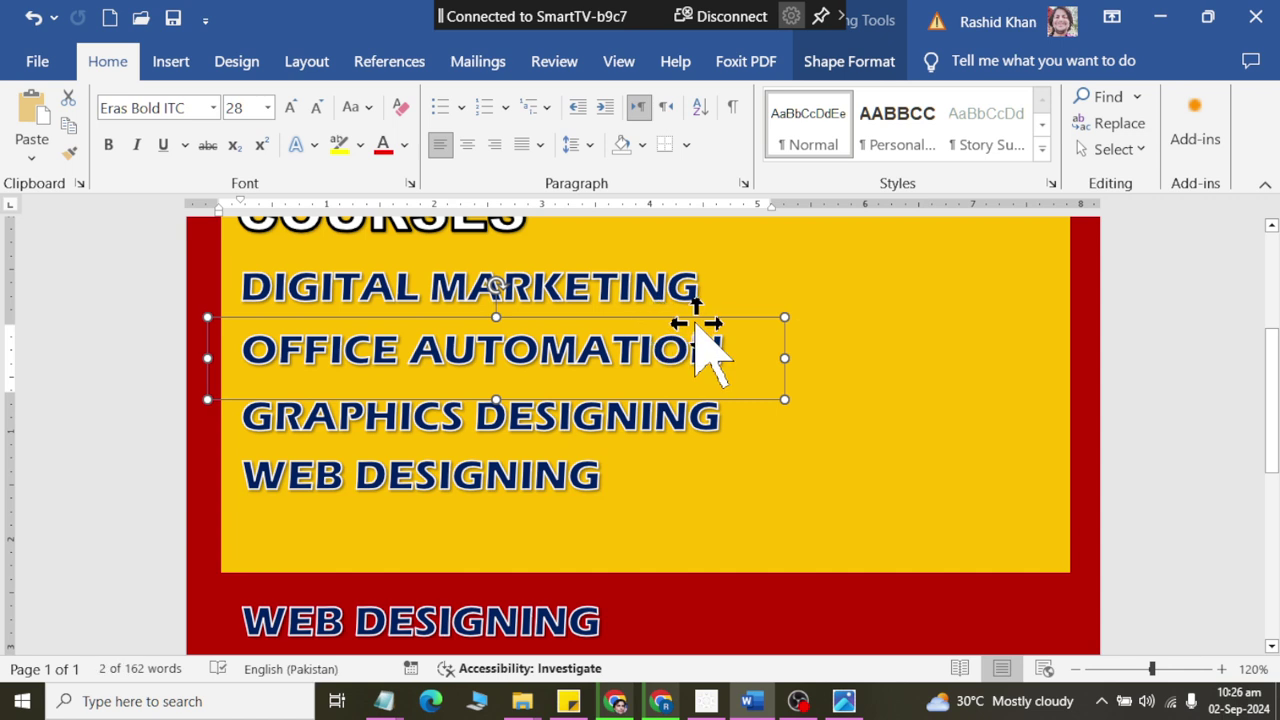
pyautogui.press('Up')
pyautogui.press('Up')
pyautogui.press('Up')
pyautogui.press('Up')
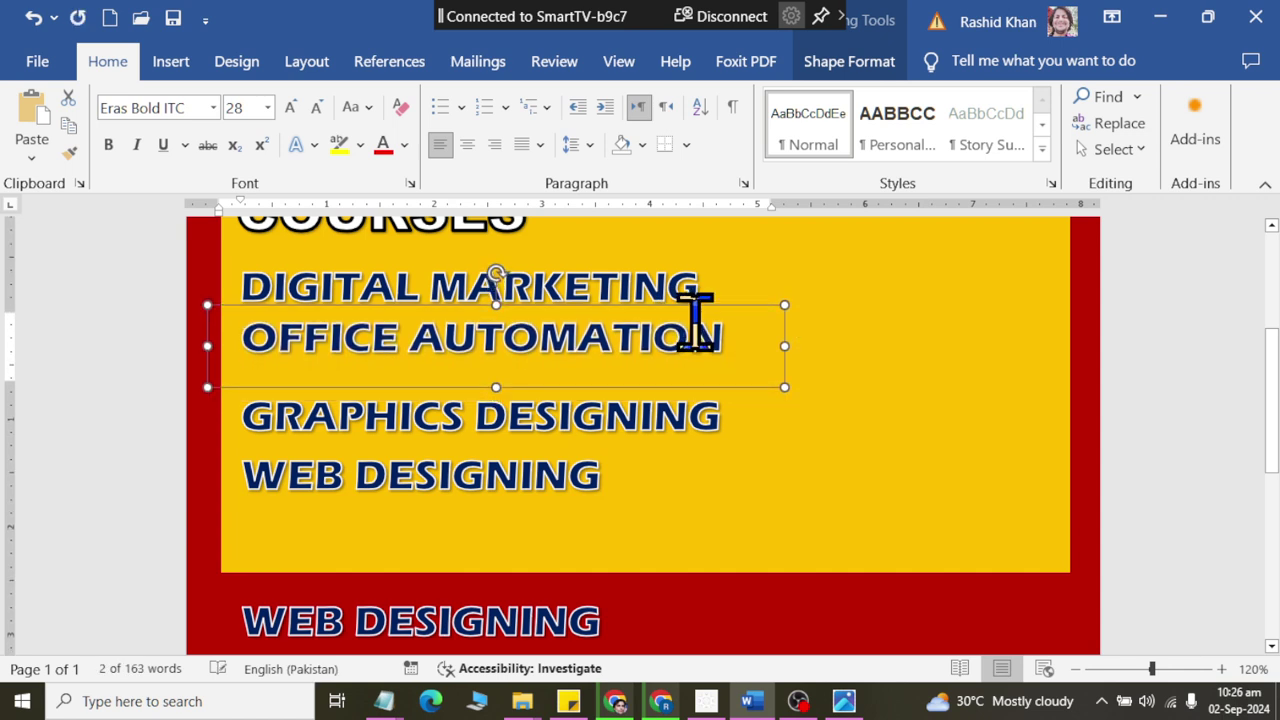
pyautogui.press('Left')
pyautogui.click(623, 412)
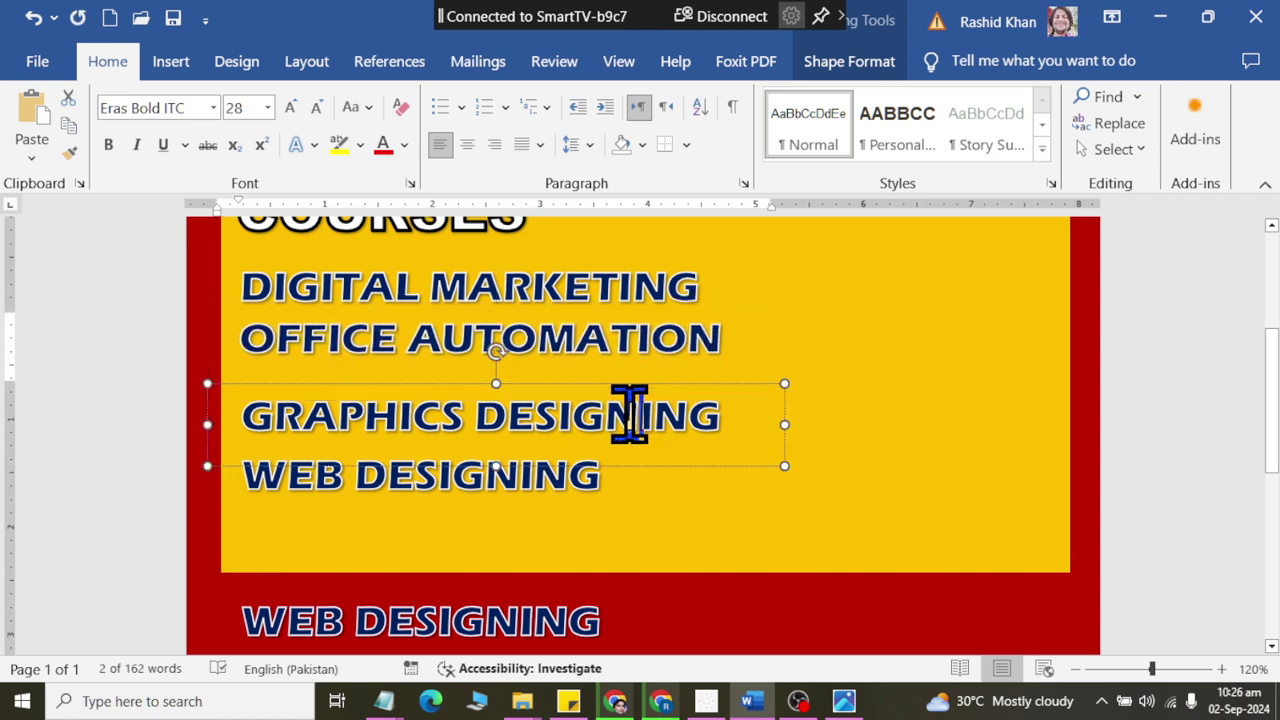
pyautogui.click(629, 386)
pyautogui.press('Up')
pyautogui.press('Up')
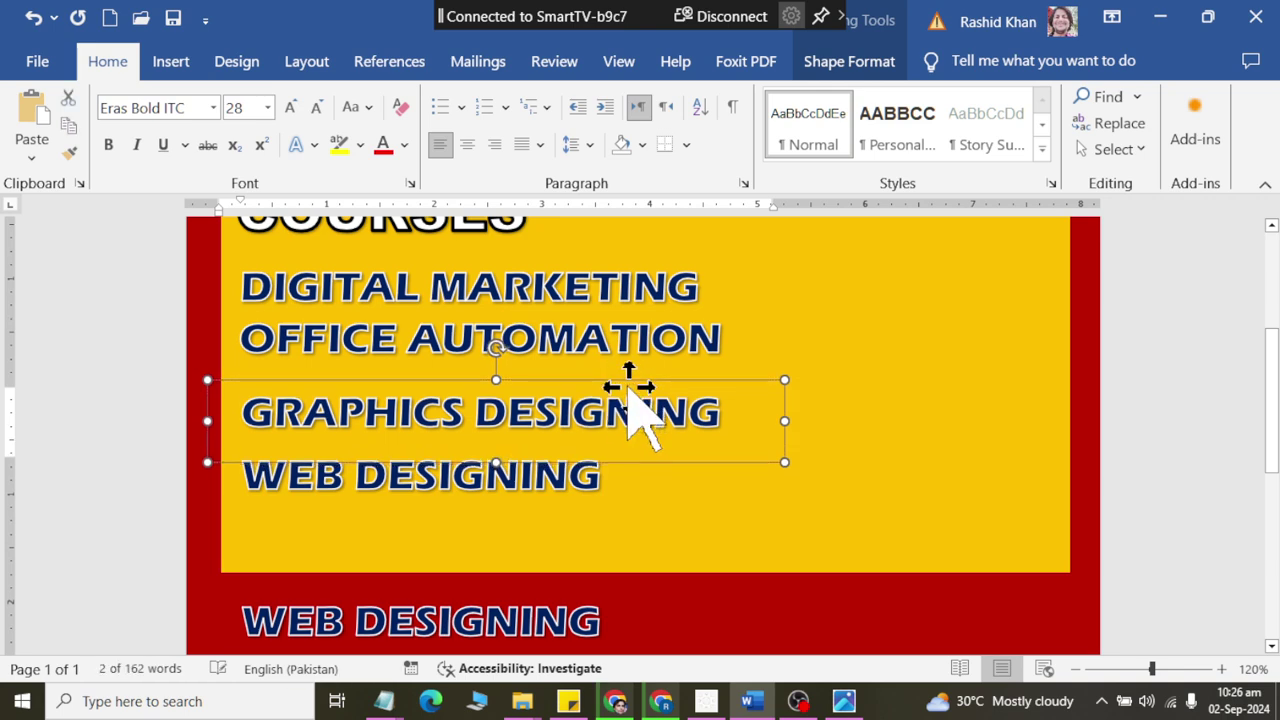
pyautogui.press('Up')
pyautogui.press('Up')
pyautogui.press('Up')
pyautogui.press('Up')
pyautogui.press('Up')
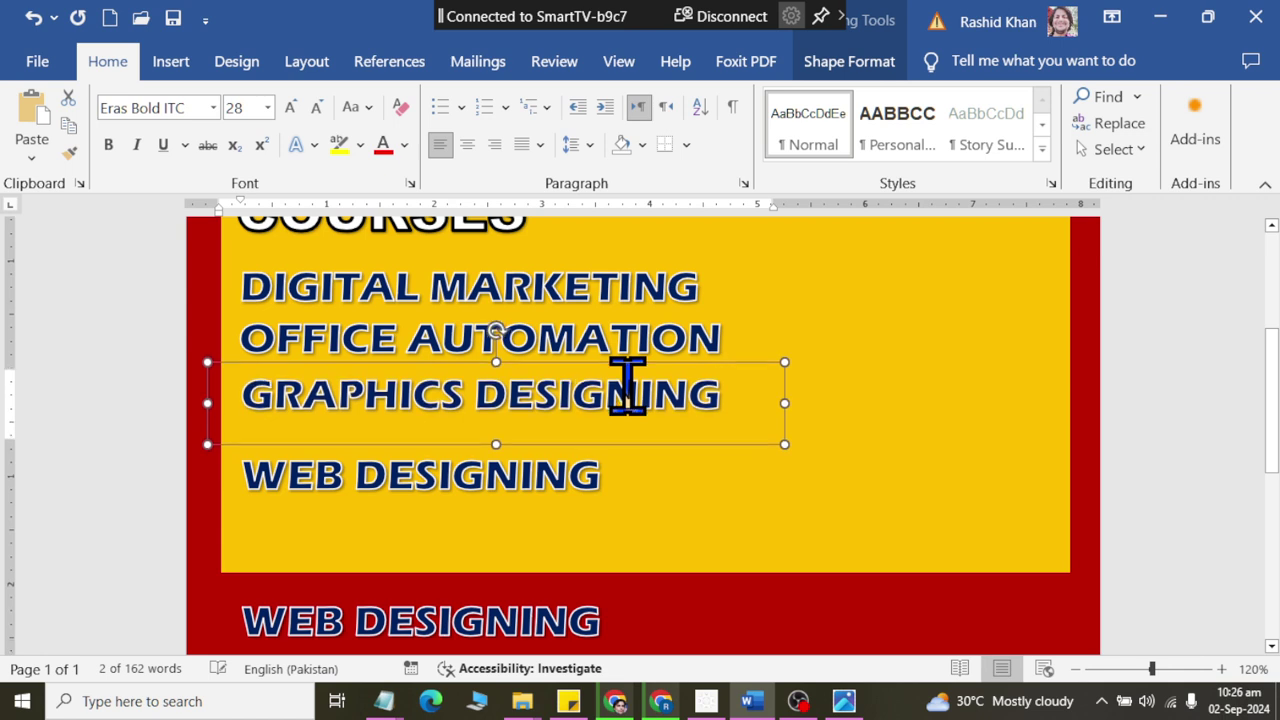
pyautogui.press('Up')
pyautogui.press('Up')
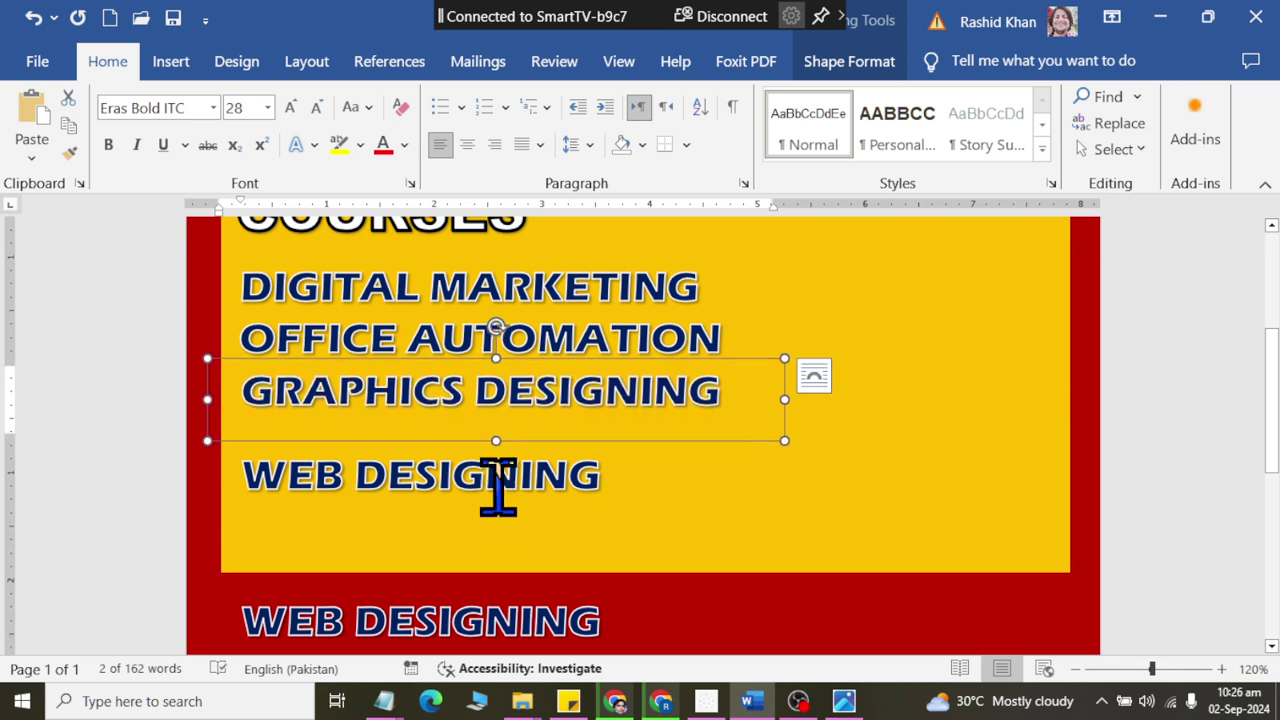
pyautogui.click(498, 487)
pyautogui.click(526, 444)
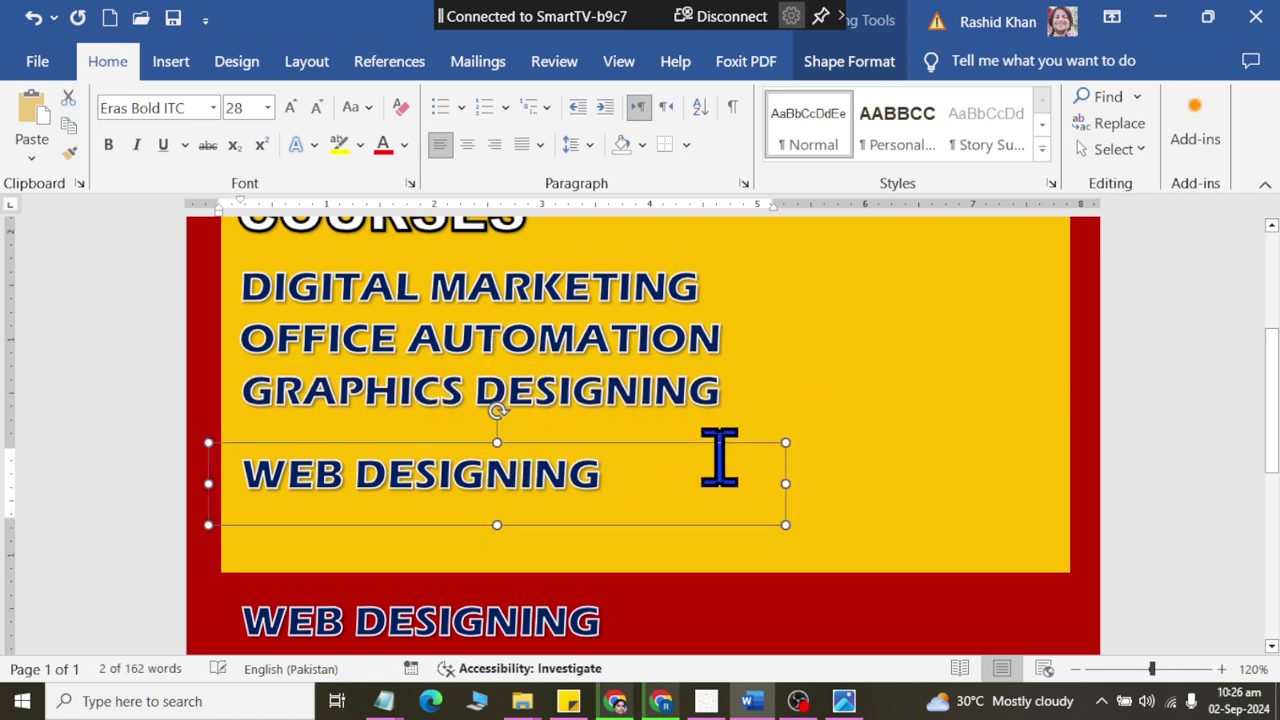
pyautogui.press('Up')
pyautogui.press('Up')
pyautogui.press('Up')
pyautogui.press('Up')
pyautogui.press('Up')
pyautogui.press('Up')
pyautogui.press('Up')
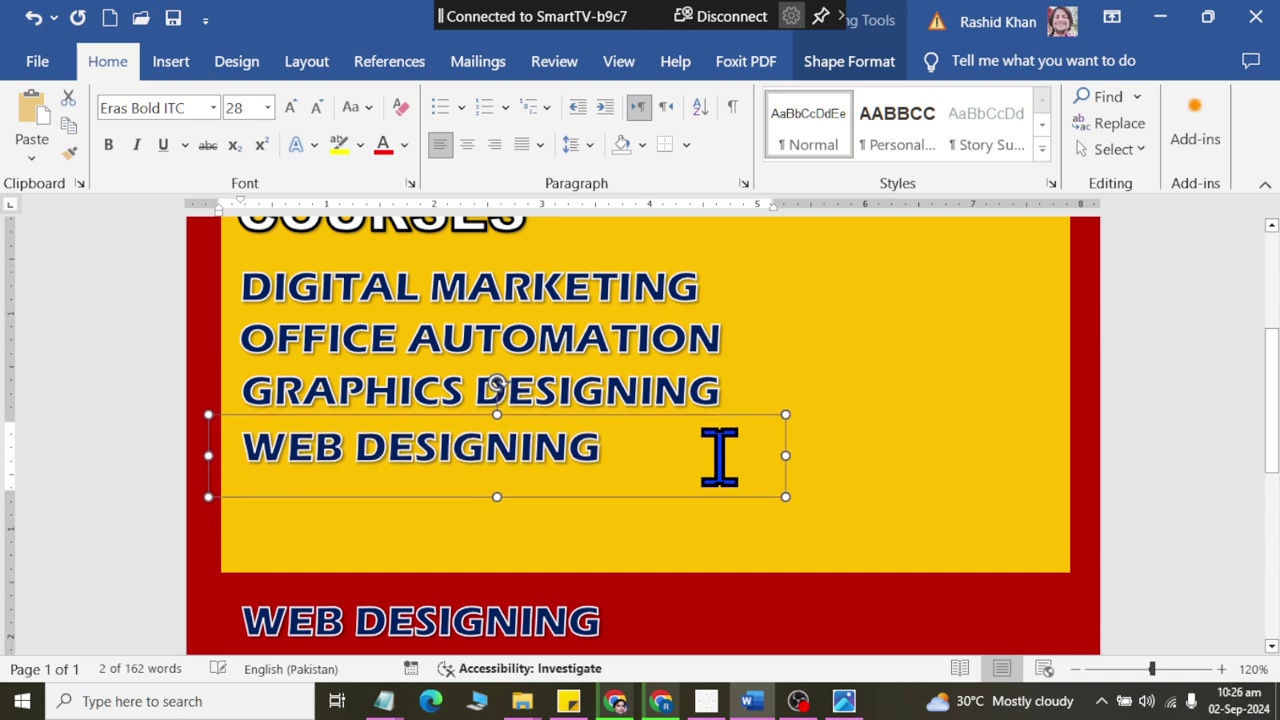
pyautogui.press('Up')
pyautogui.press('Up')
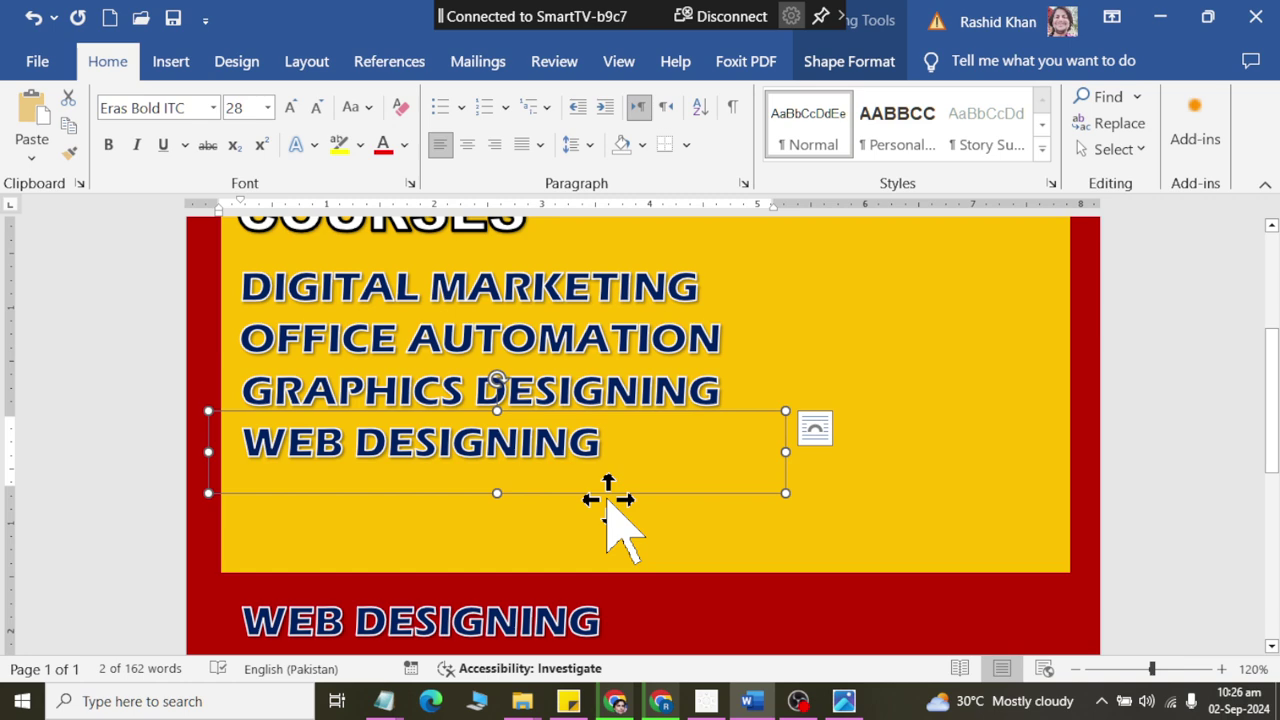
# Copy the WEB DESIGNING line below and retype it as ADVANCED DIMPLOMA IN IT (ADIT).
pyautogui.moveTo(607, 500); pyautogui.dragTo(586, 557)
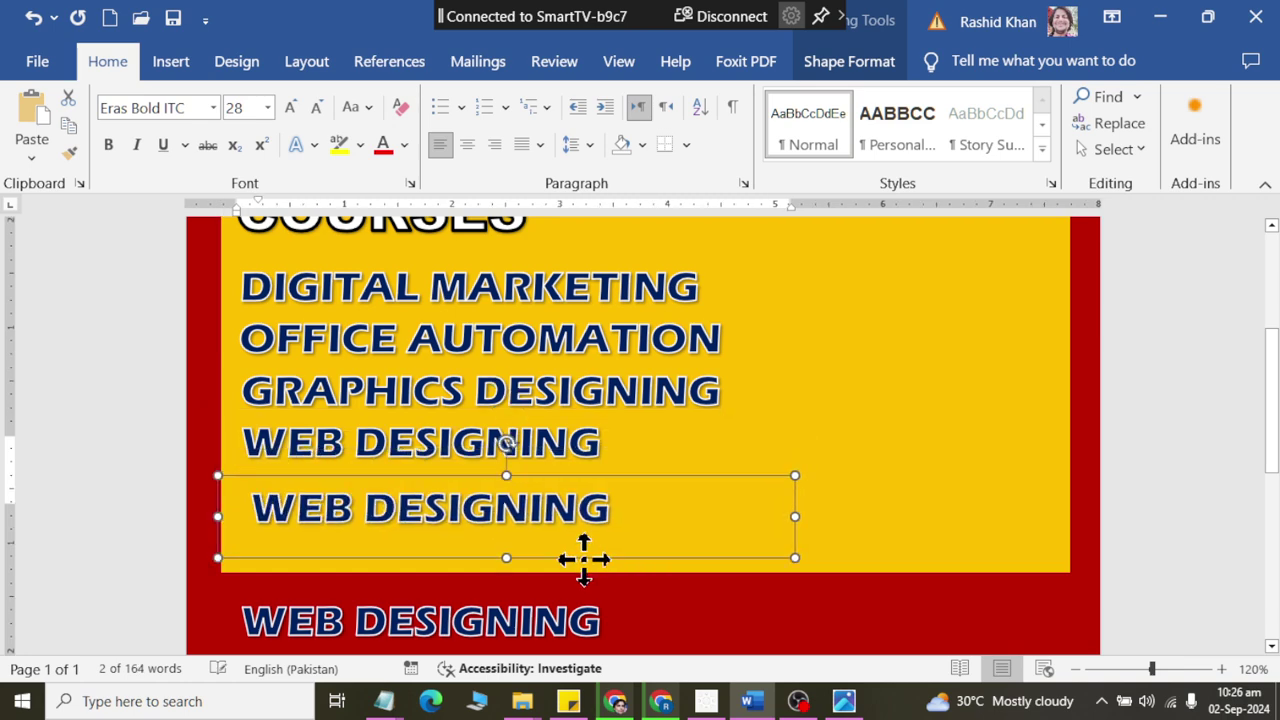
pyautogui.click(648, 508)
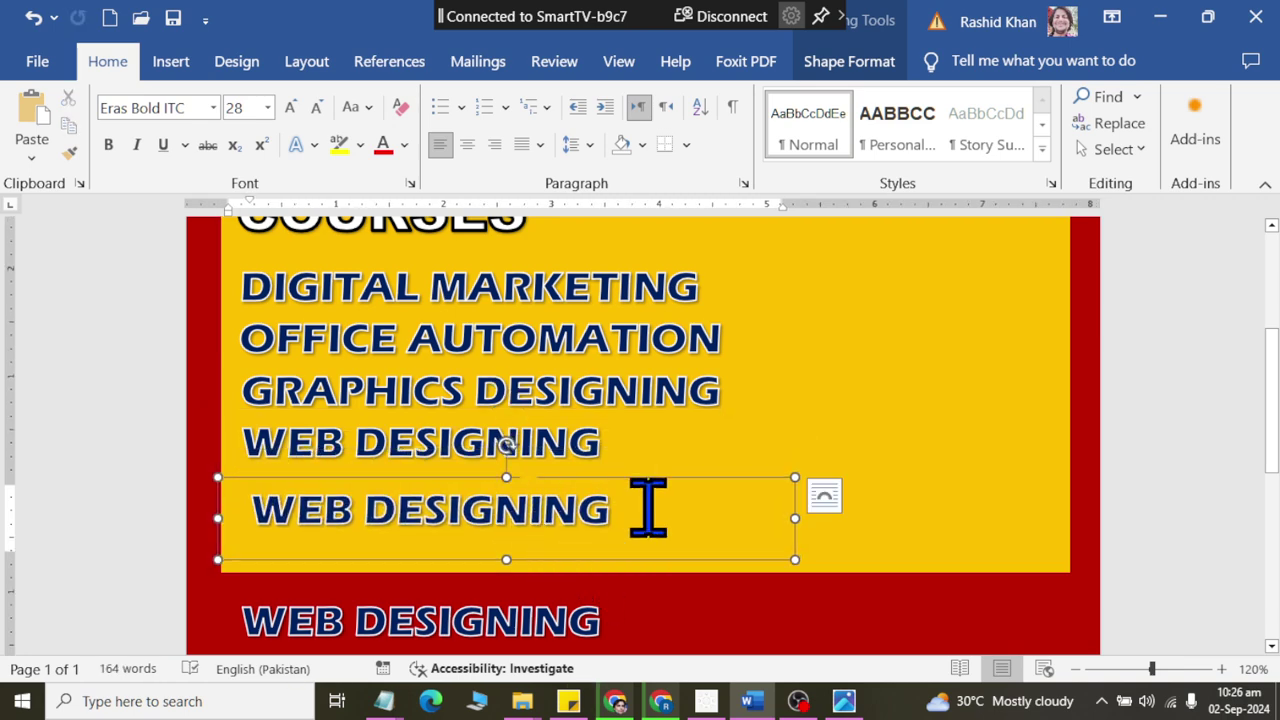
pyautogui.hotkey('ctrl', 'a')
pyautogui.write('A')
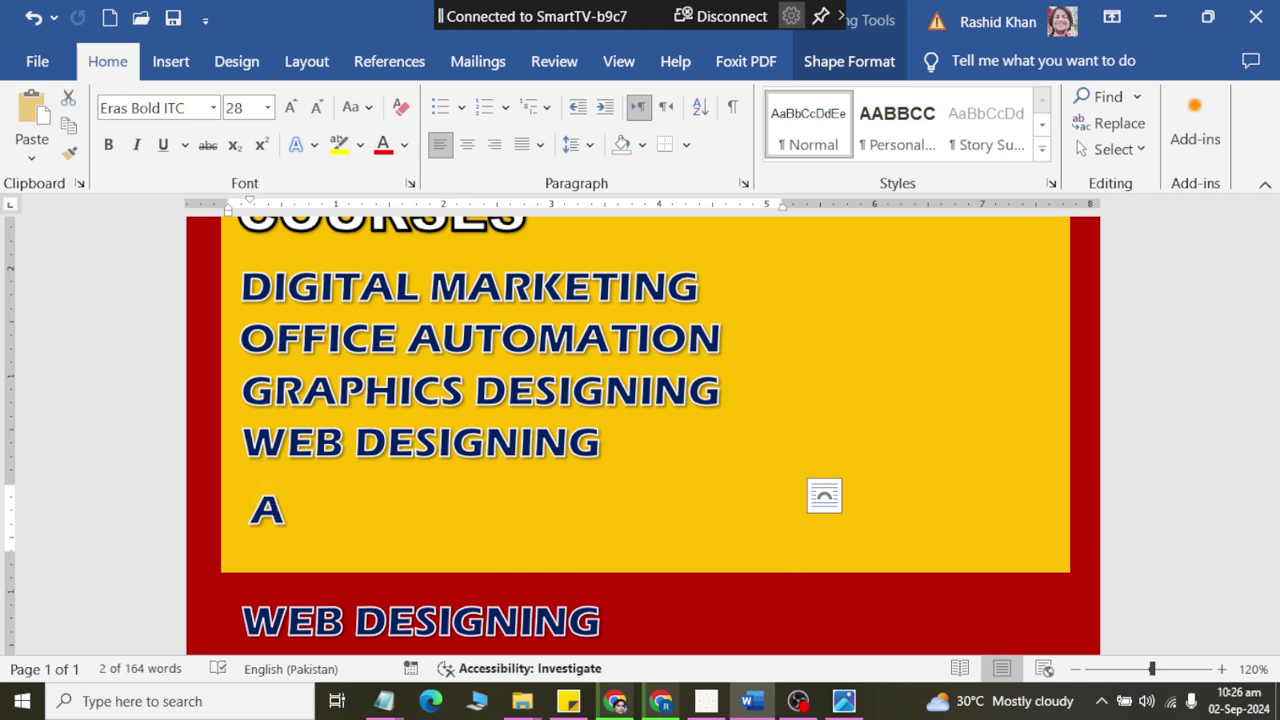
pyautogui.write('DVANCED DIMPLOMA')
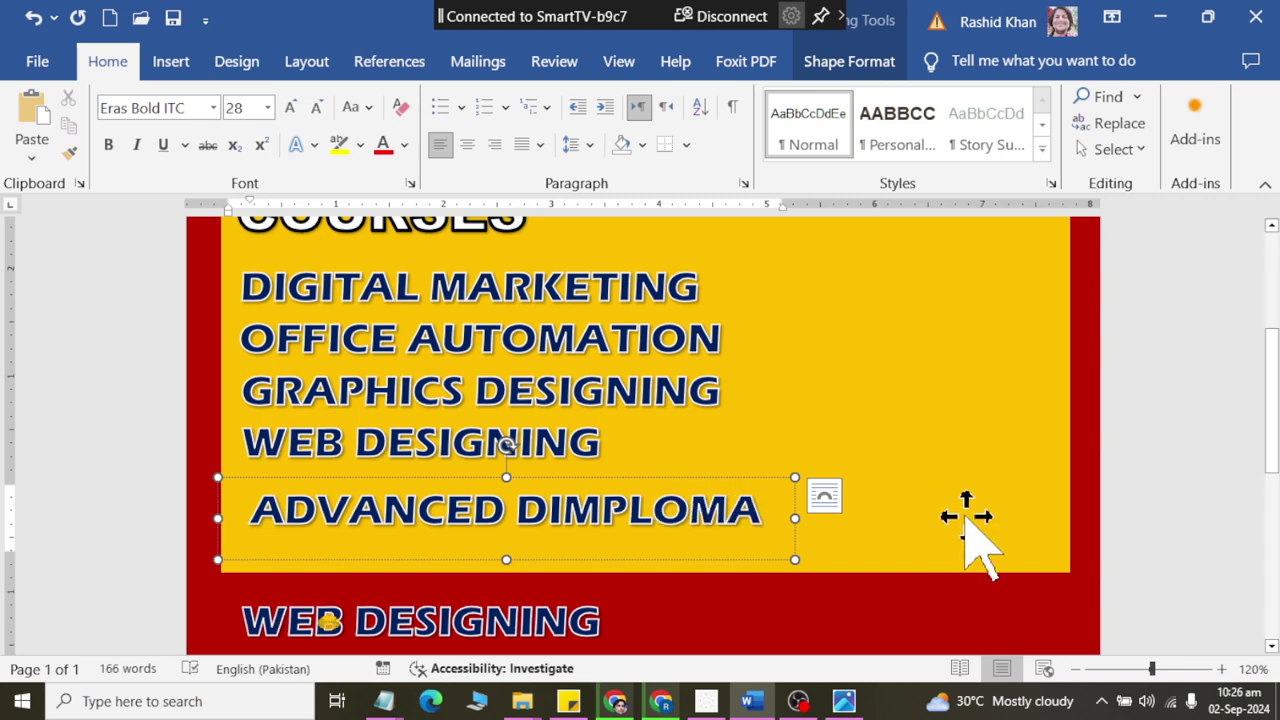
pyautogui.write(' IN IT')
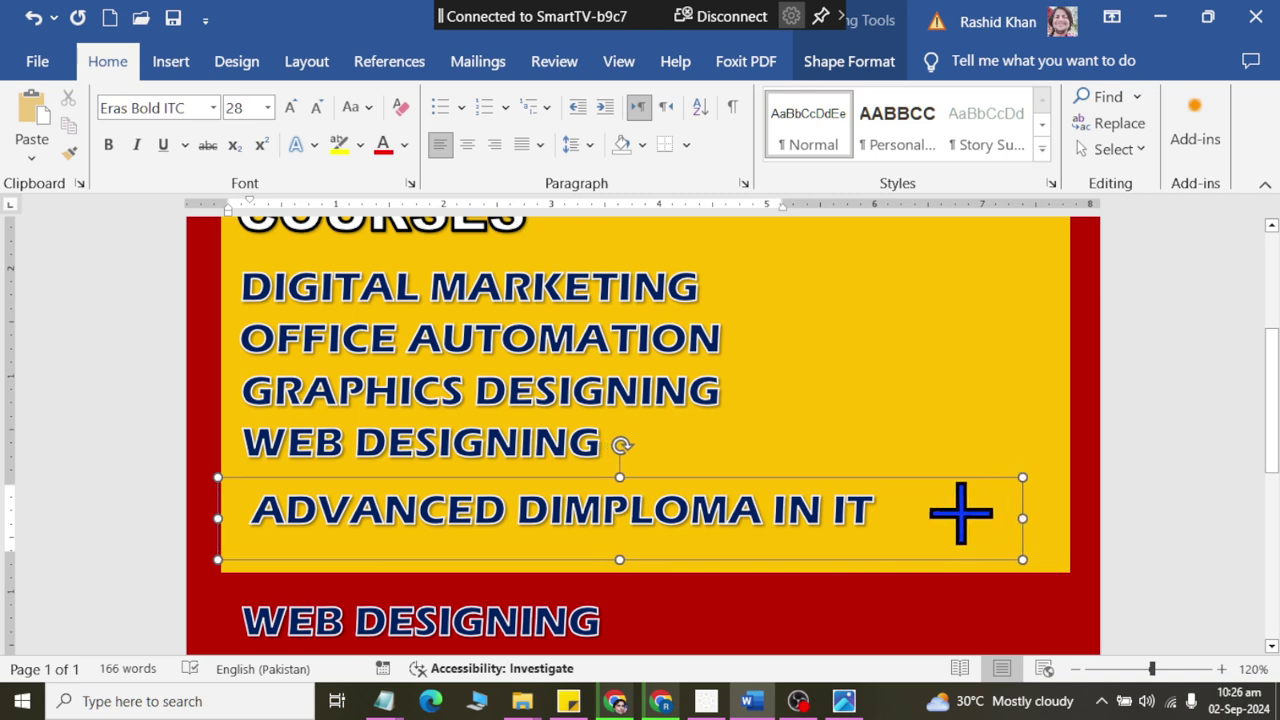
pyautogui.click(960, 513)
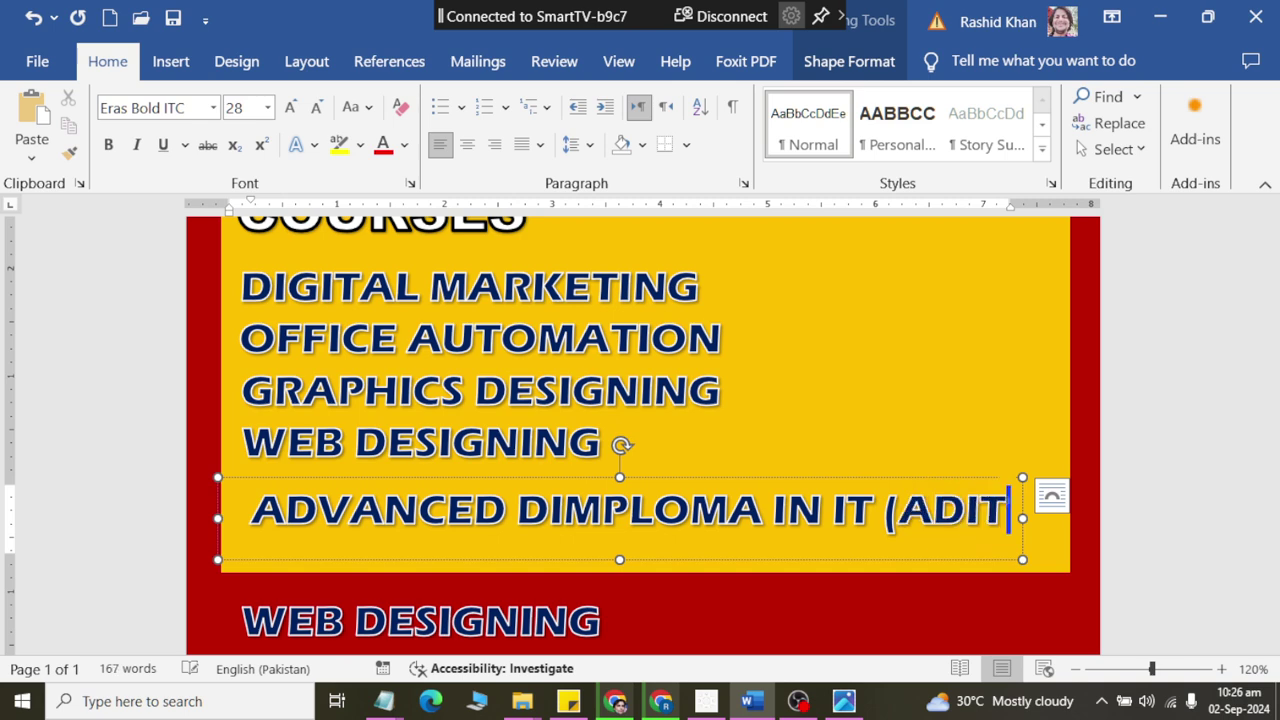
pyautogui.press('BackSpace')
pyautogui.press('BackSpace')
pyautogui.press('BackSpace')
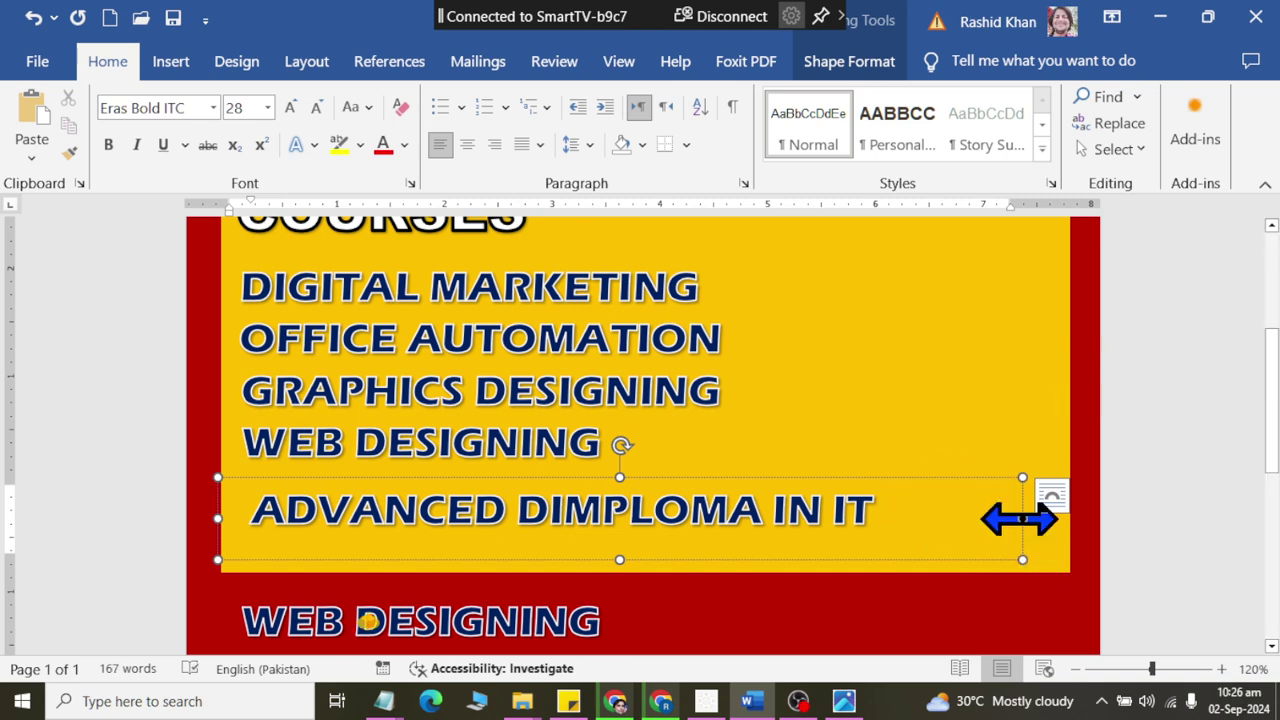
pyautogui.write(' (ADIT)')
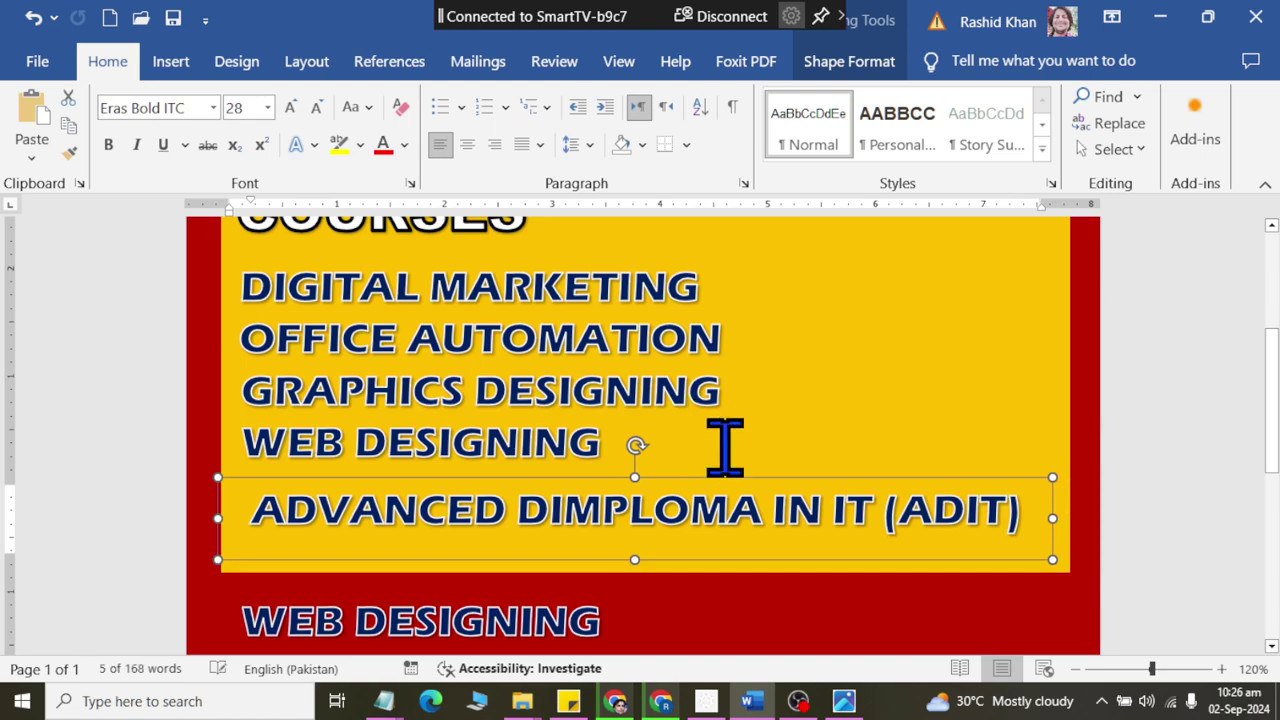
pyautogui.keyDown('ctrl'); pyautogui.scroll(-2, 726, 449); pyautogui.keyUp('ctrl')
pyautogui.click(1147, 403)
pyautogui.scroll(3, 614, 370)
pyautogui.scroll(-3, 590, 385)
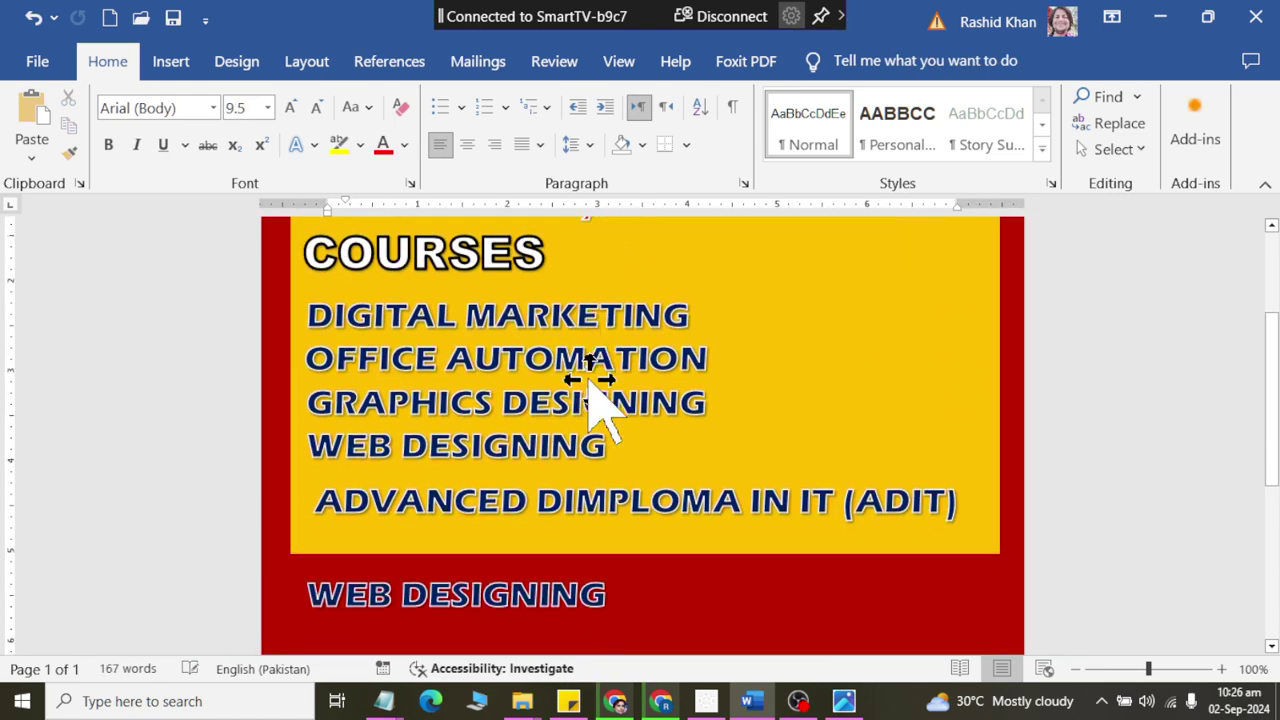
# Nudge the diploma line up and colour OFFICE AUTOMATION a custom green.
pyautogui.click(490, 490)
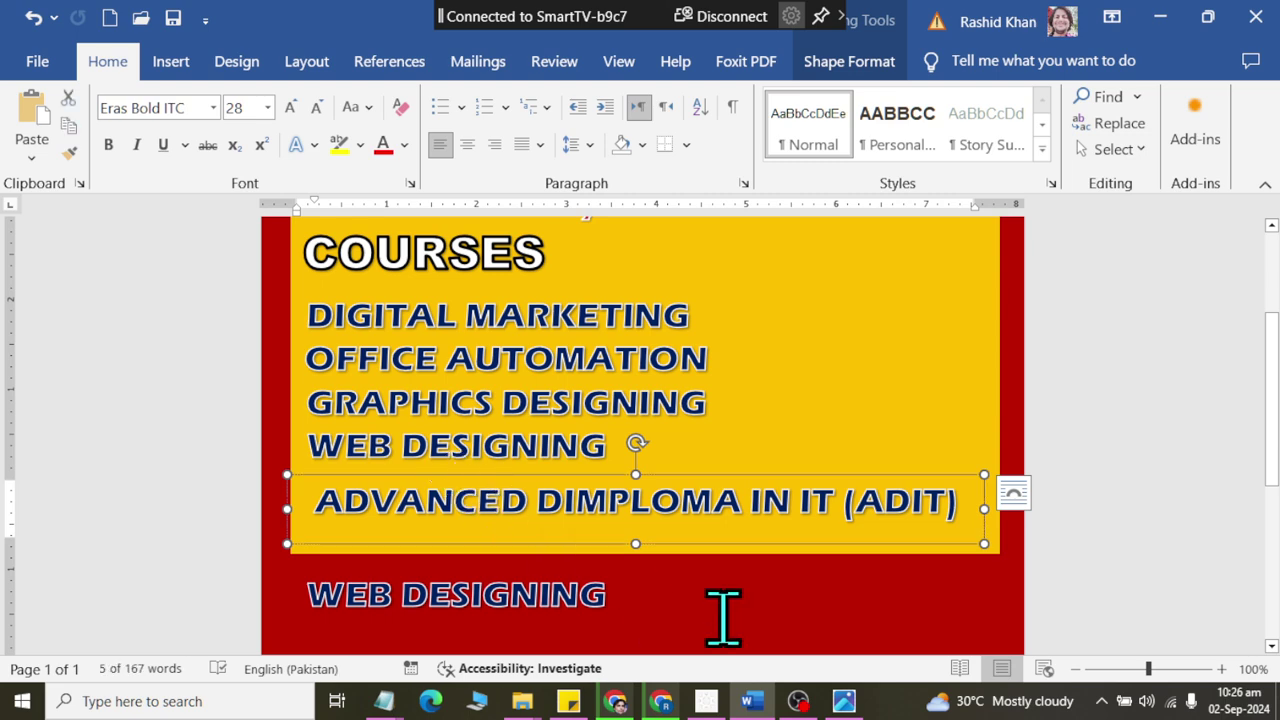
pyautogui.press('Up')
pyautogui.press('Up')
pyautogui.press('Up')
pyautogui.press('Up')
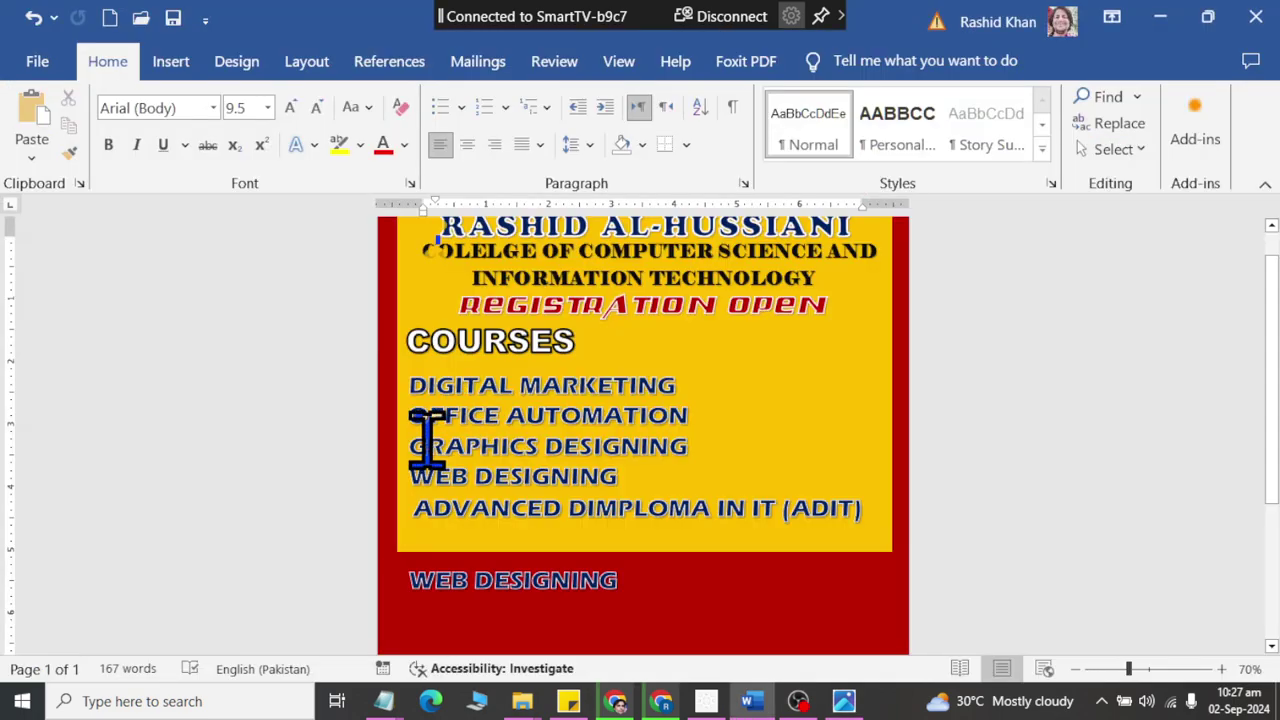
pyautogui.moveTo(460, 415); pyautogui.dragTo(700, 422)
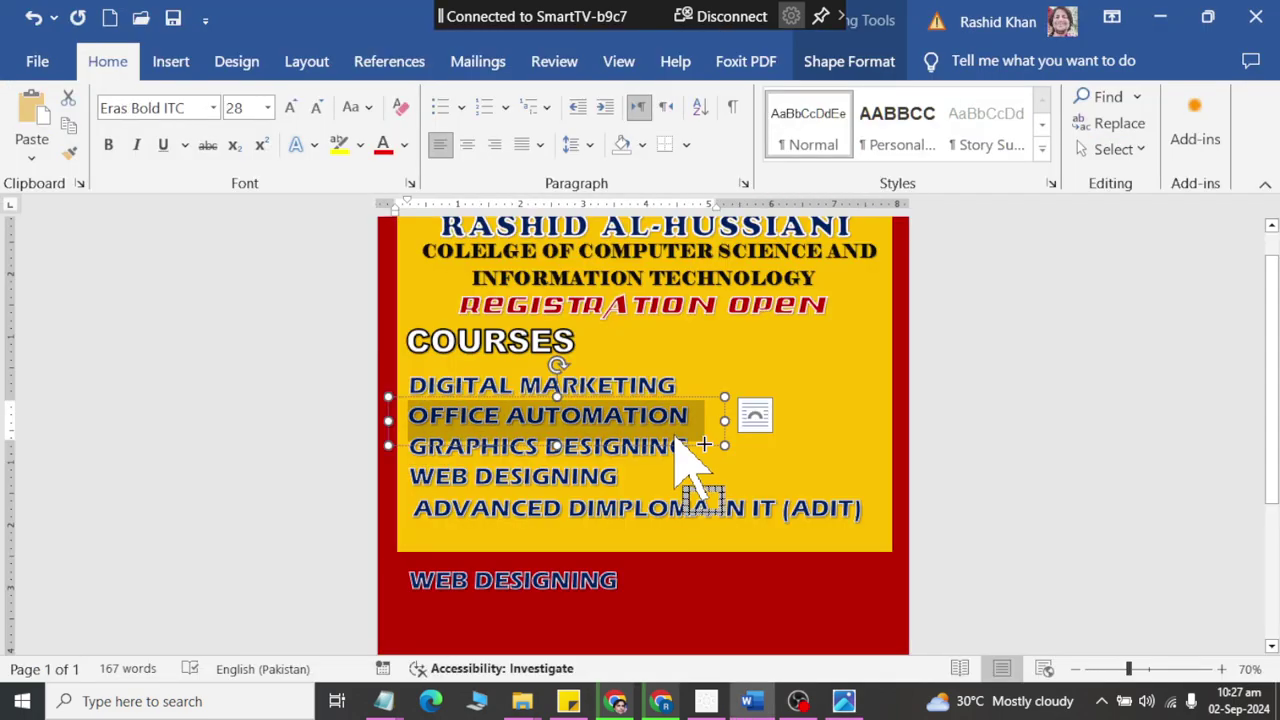
pyautogui.click(880, 62)
pyautogui.click(588, 97)
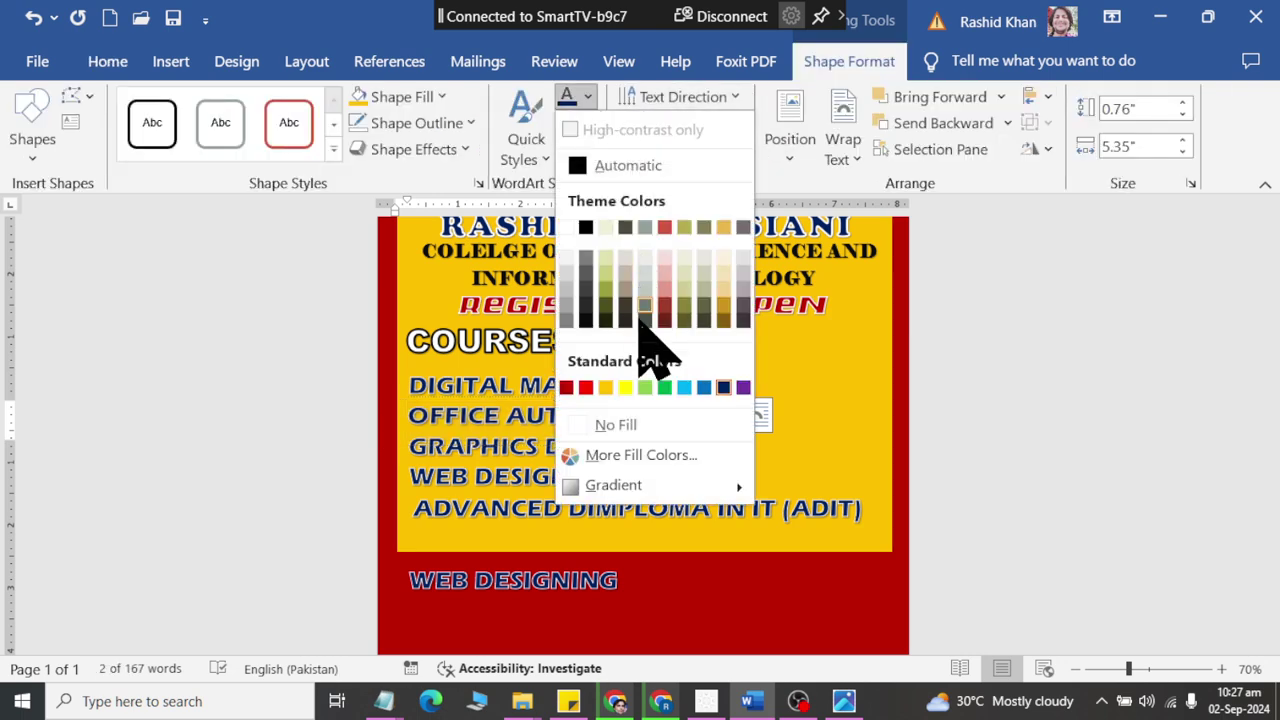
pyautogui.click(665, 388)
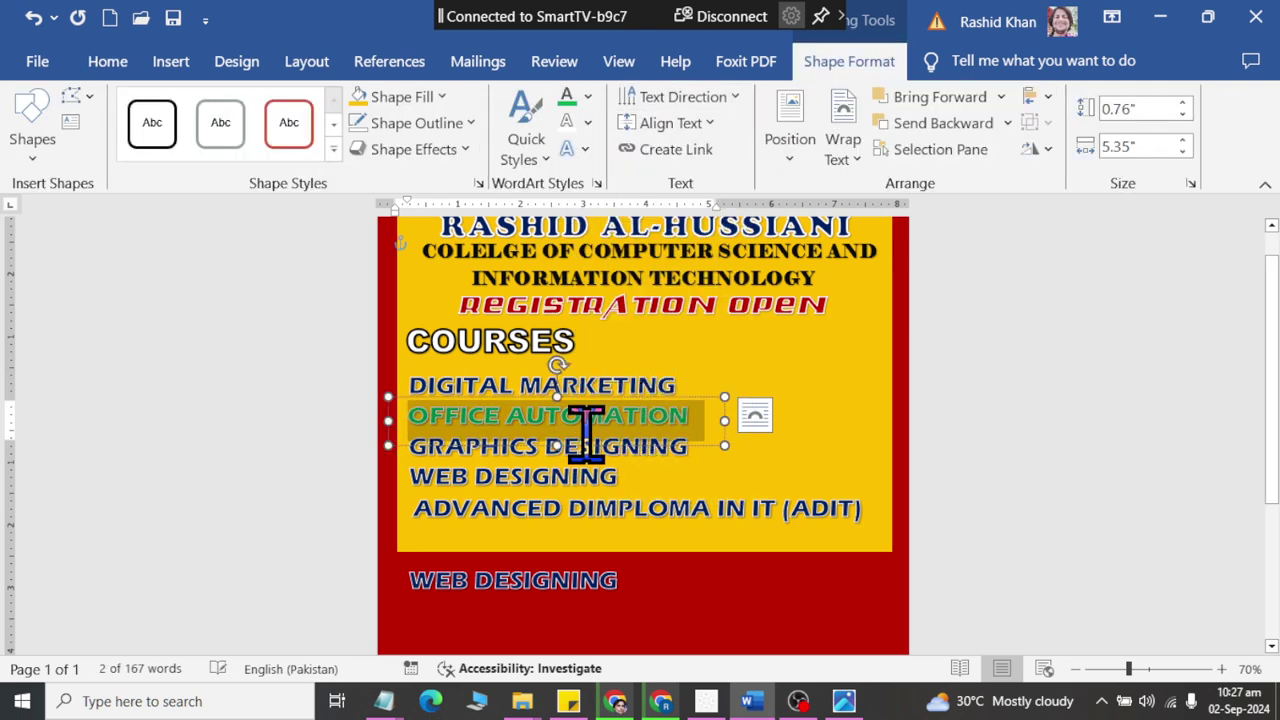
pyautogui.click(590, 97)
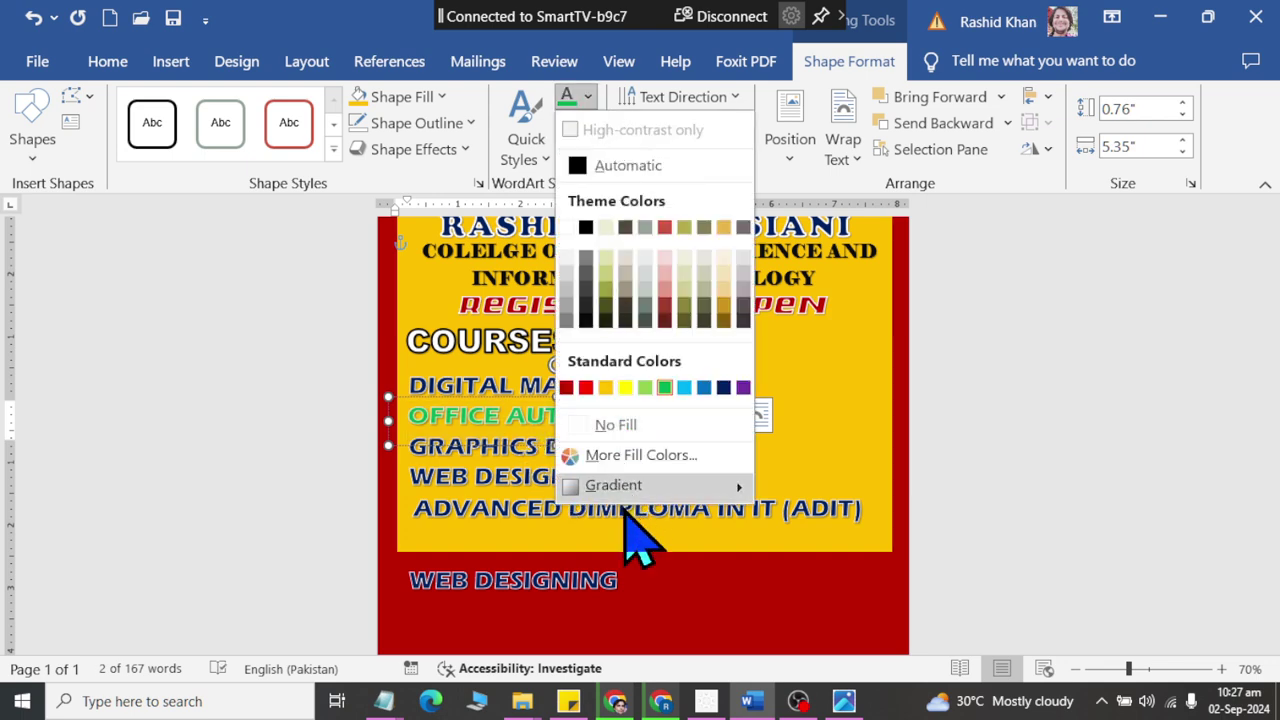
pyautogui.click(628, 456)
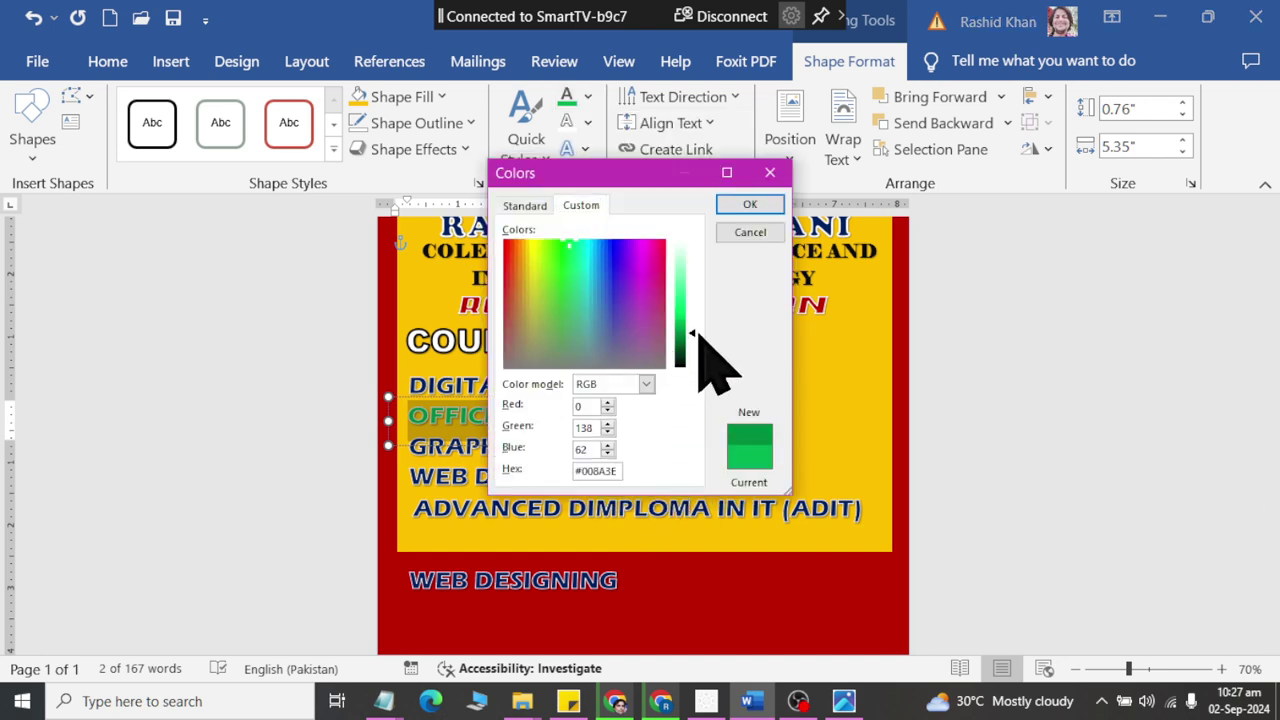
pyautogui.click(752, 205)
# Colour GRAPHICS DESIGNING red and the ADIT diploma line light blue.
pyautogui.click(634, 443)
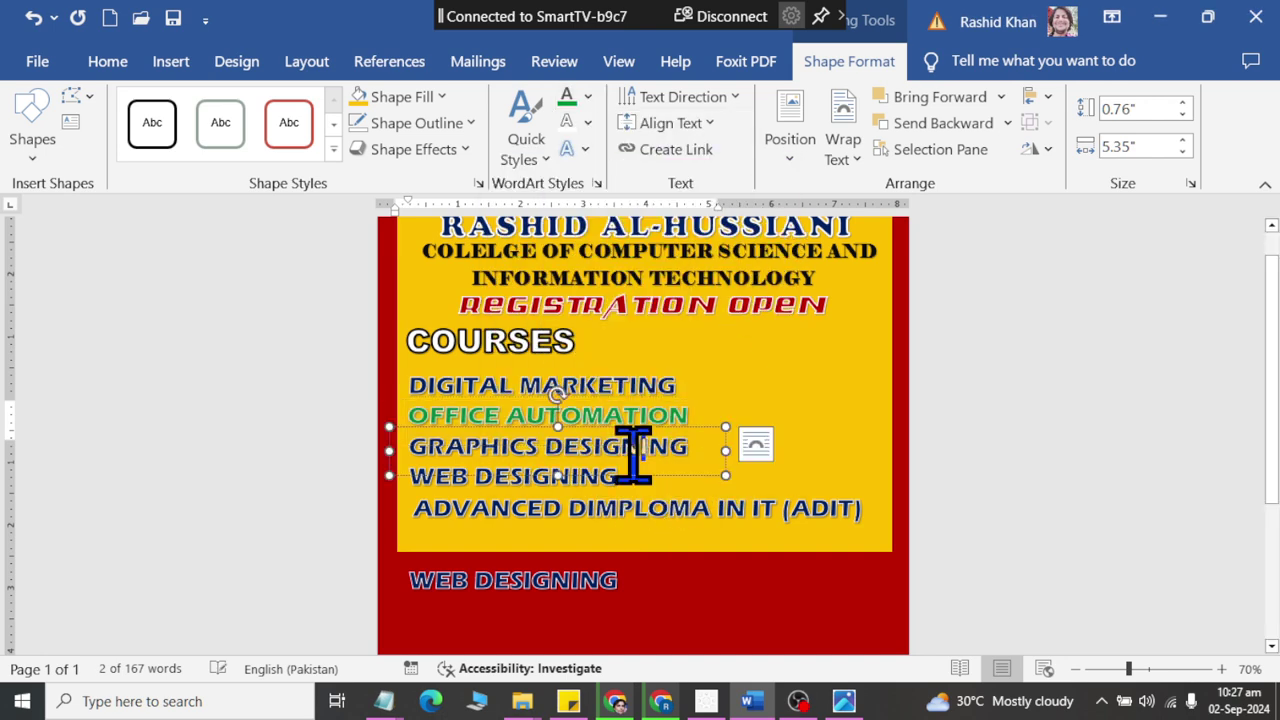
pyautogui.tripleClick(657, 443)
pyautogui.click(589, 97)
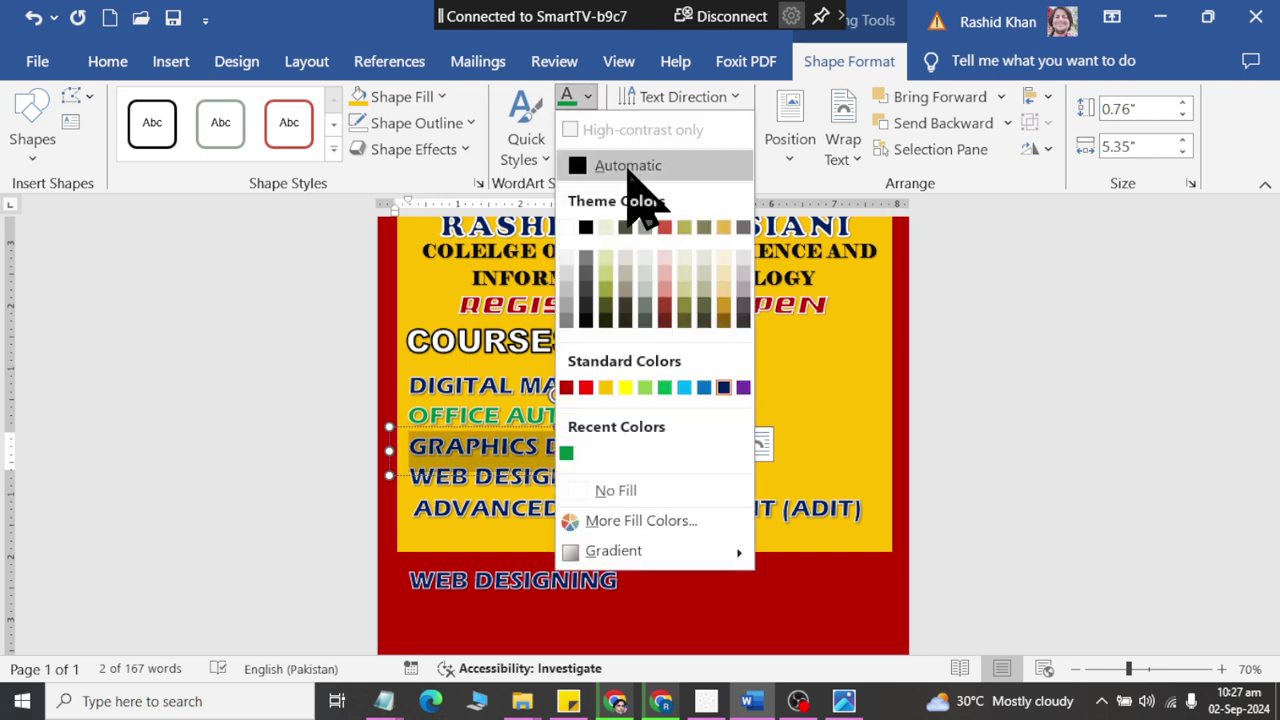
pyautogui.click(587, 388)
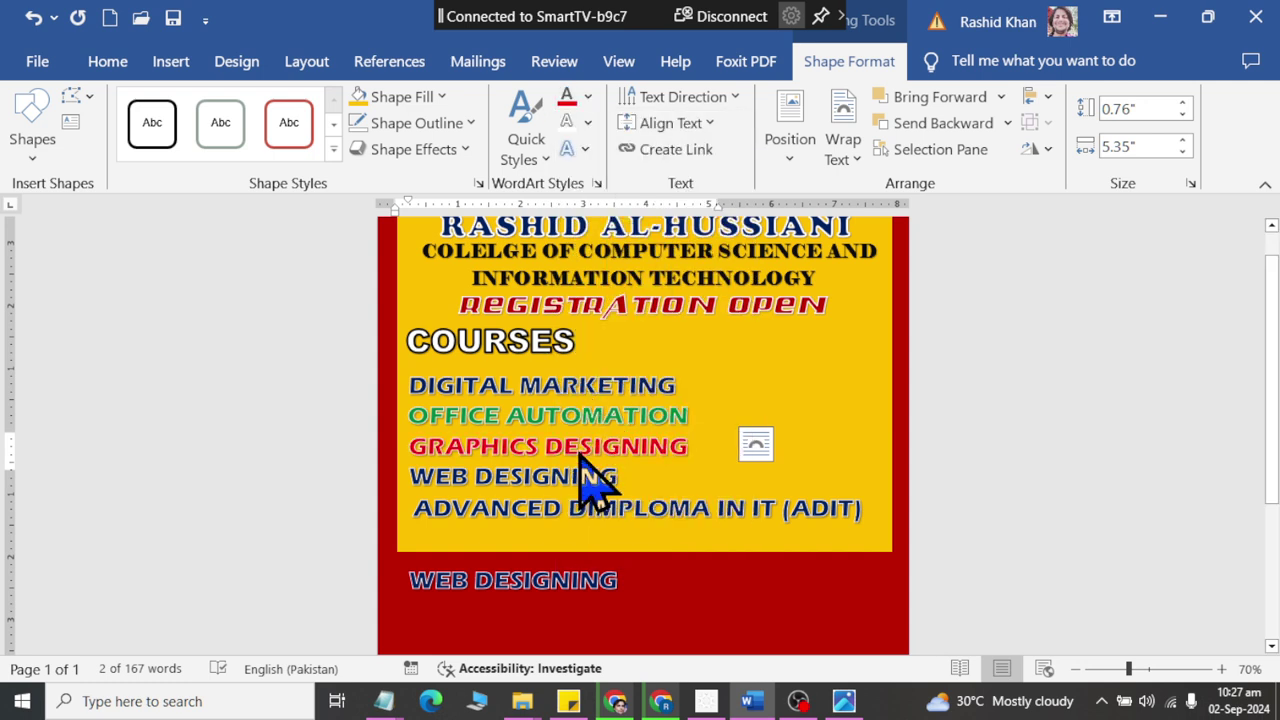
pyautogui.click(573, 508)
pyautogui.tripleClick(585, 510)
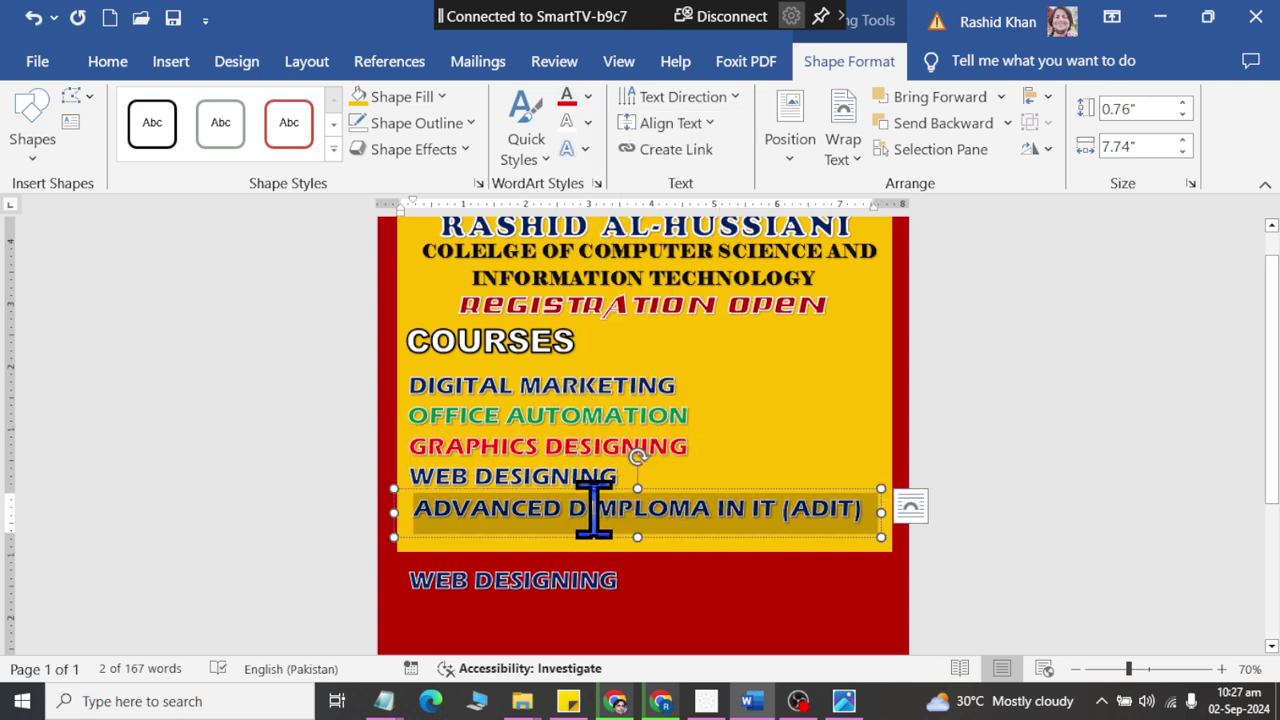
pyautogui.click(589, 97)
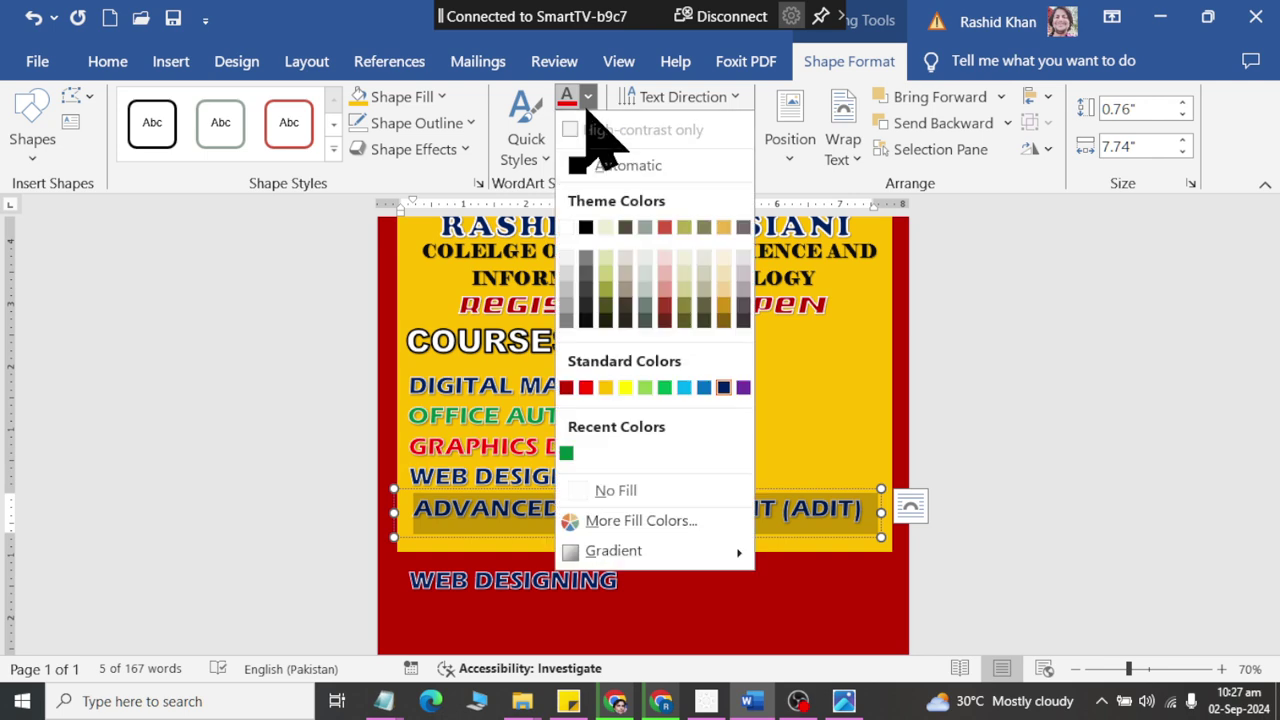
pyautogui.click(684, 391)
pyautogui.click(1037, 506)
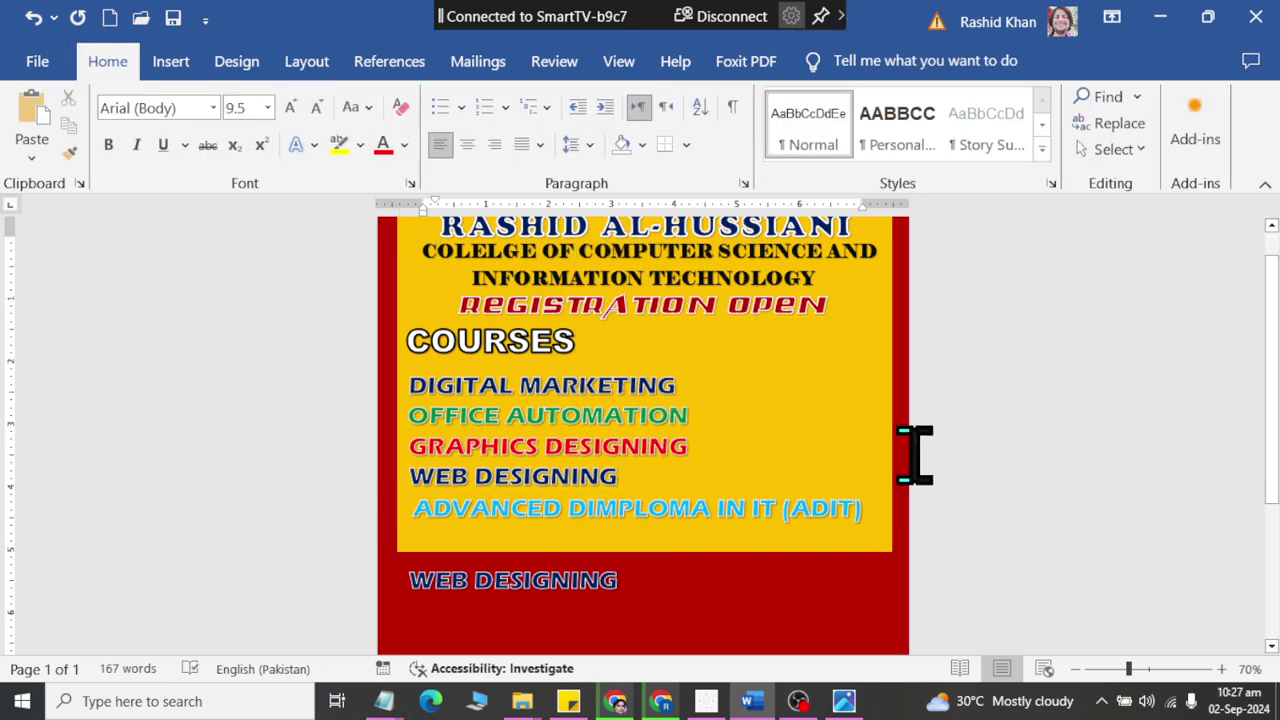
# Stretch the WEB DESIGNING text box in the red band toward the right page edge.
pyautogui.keyDown('ctrl'); pyautogui.scroll(-1, 915, 455); pyautogui.keyUp('ctrl')
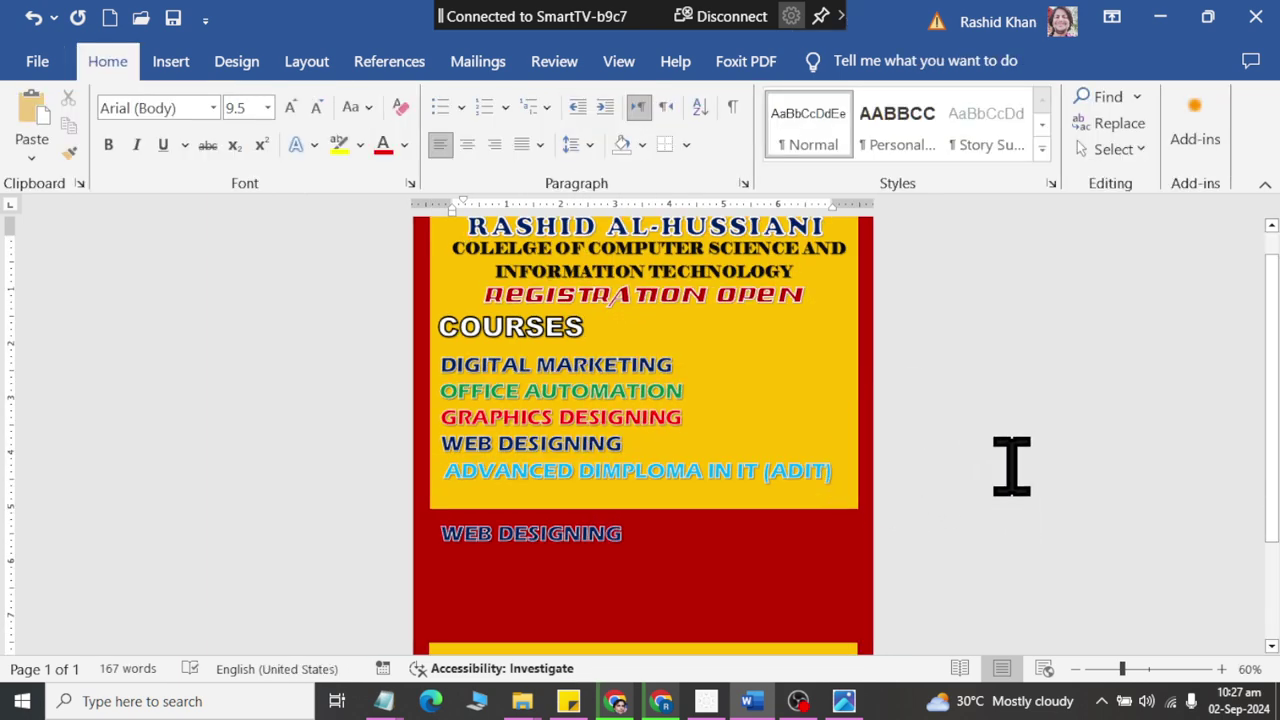
pyautogui.scroll(-3, 1011, 465)
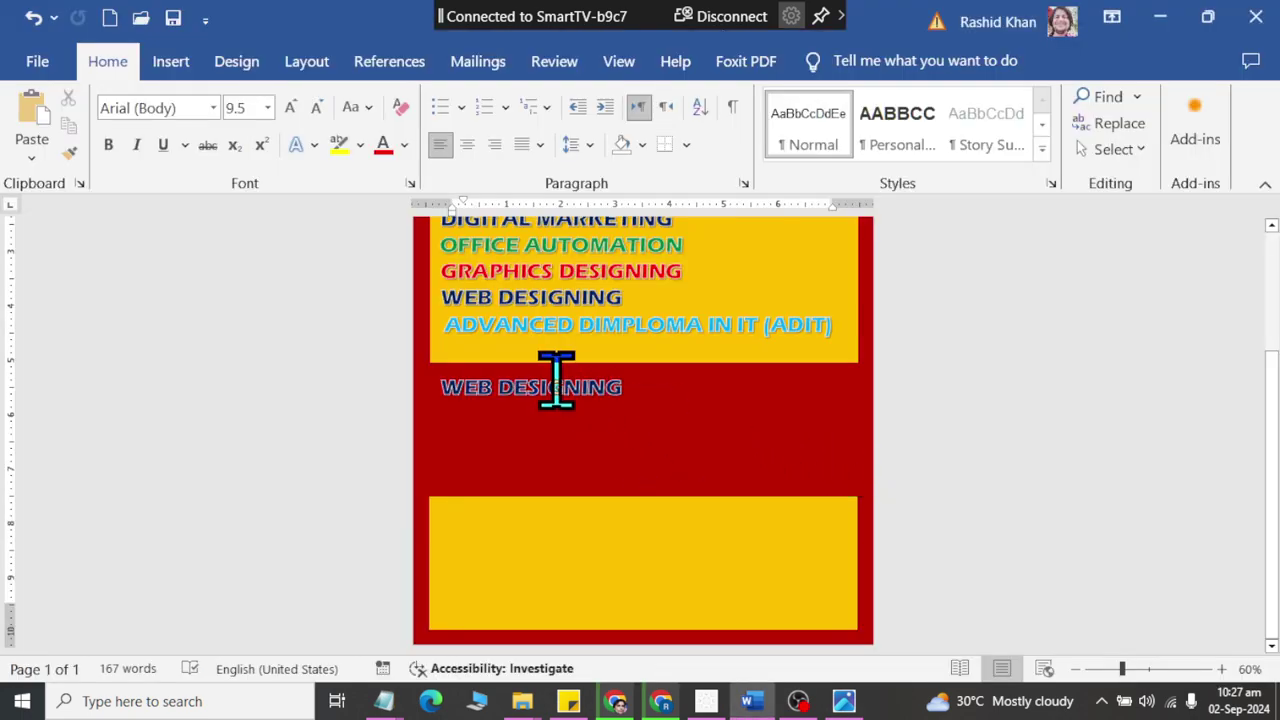
pyautogui.click(560, 388)
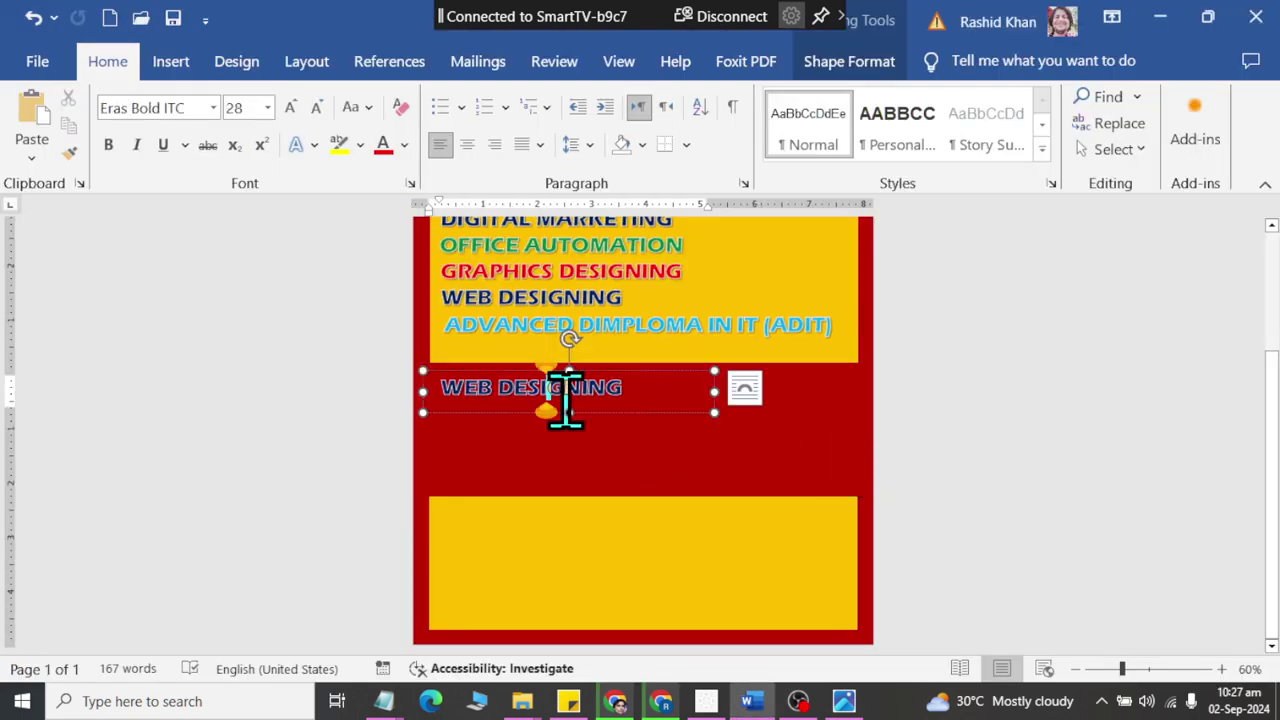
pyautogui.tripleClick(586, 412)
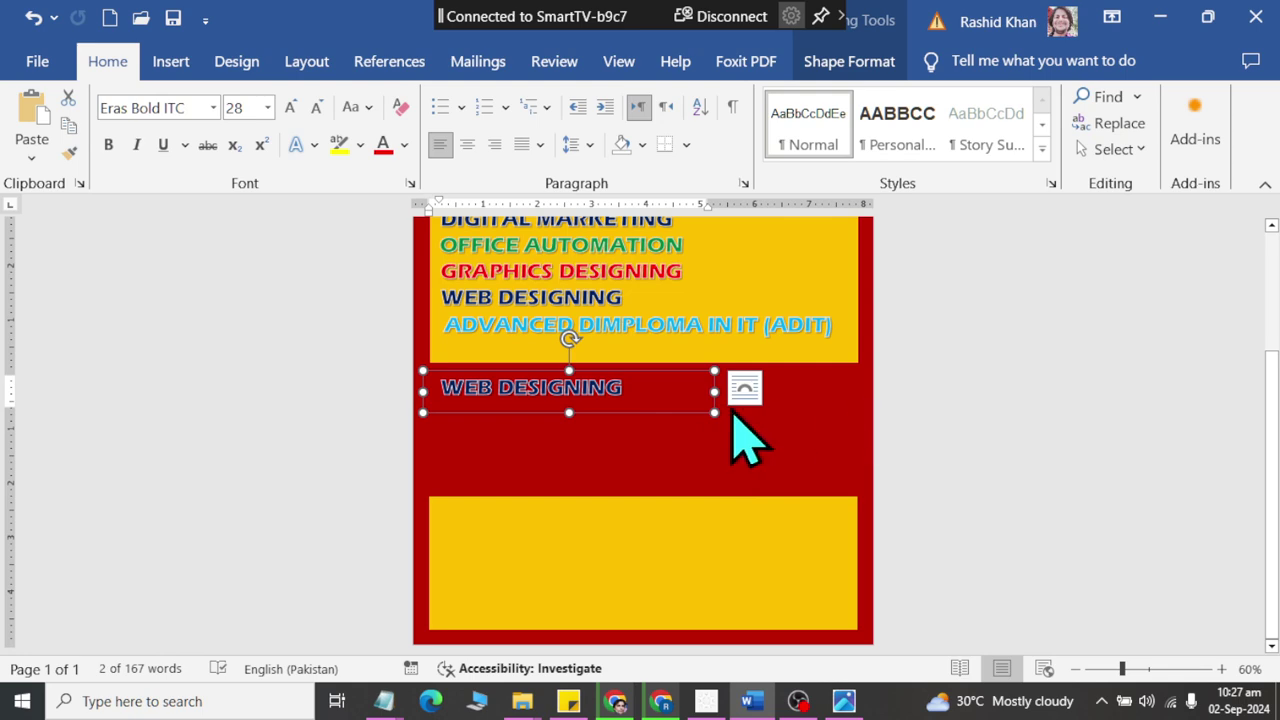
pyautogui.click(676, 398)
pyautogui.moveTo(714, 391); pyautogui.dragTo(856, 397)
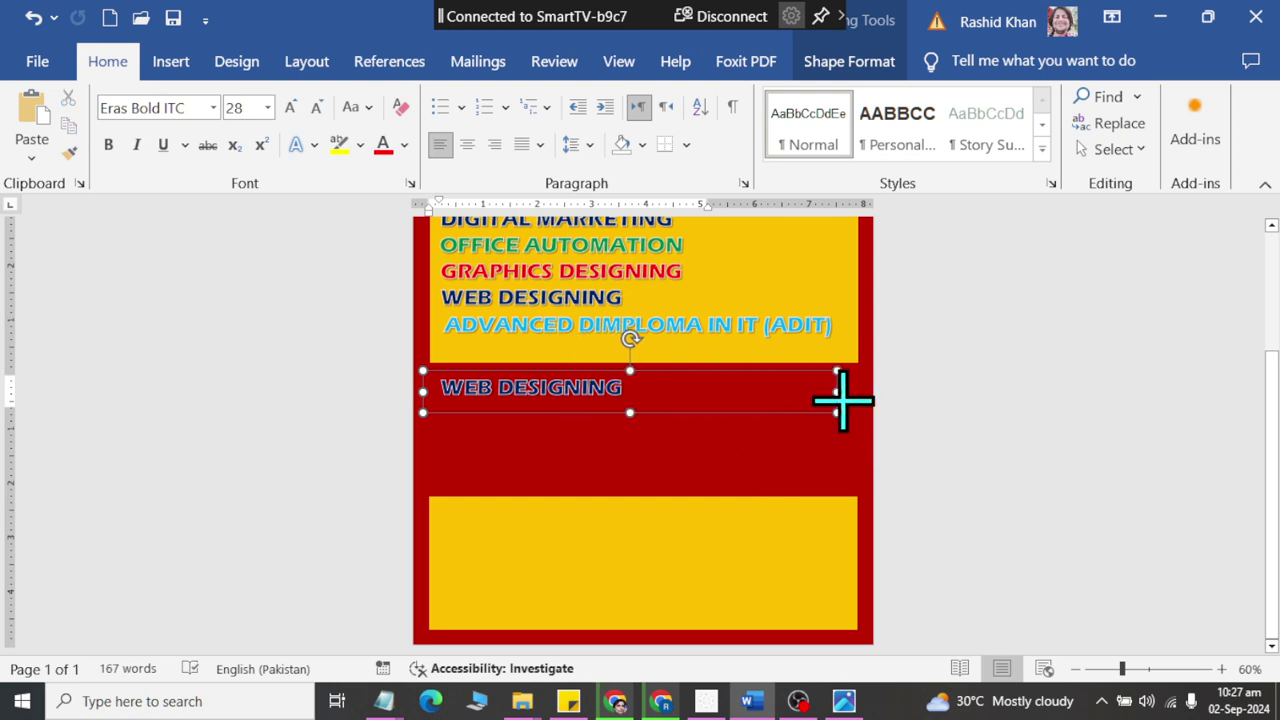
# Select the WEB DESIGNING text and compare it with the reference flyer image.
pyautogui.moveTo(597, 386); pyautogui.dragTo(443, 394)
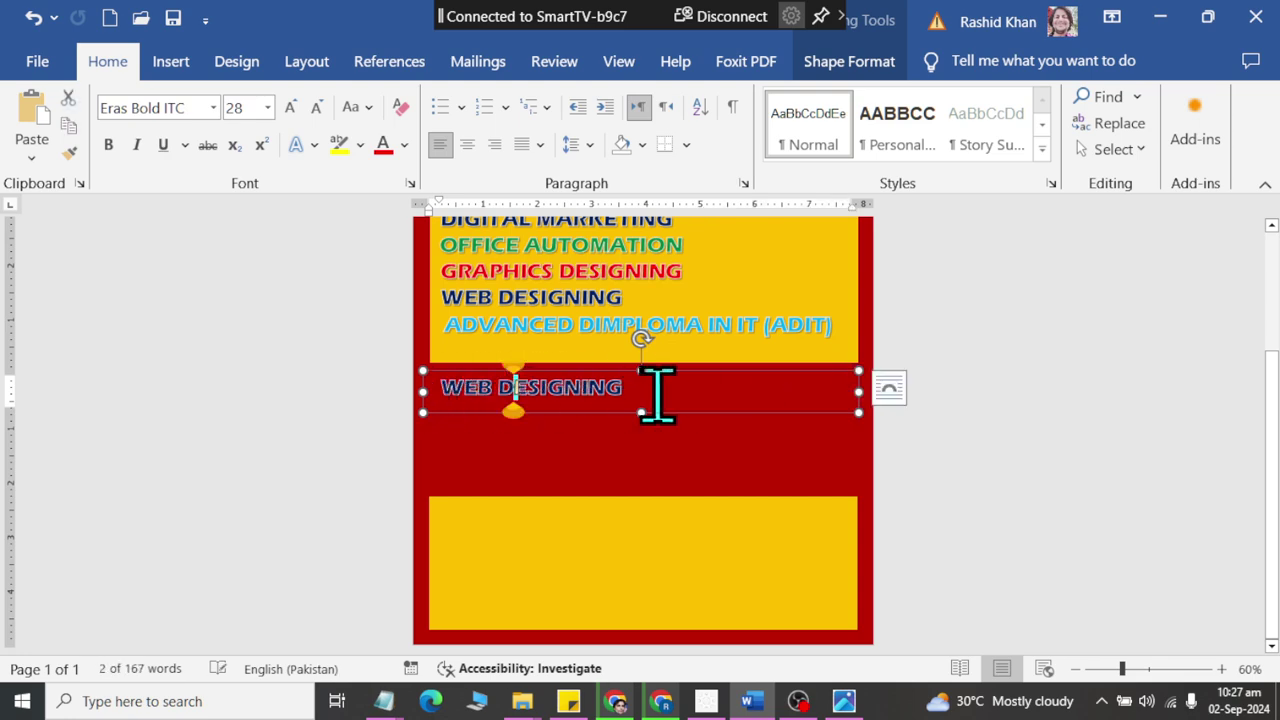
pyautogui.moveTo(610, 390); pyautogui.dragTo(698, 415)
pyautogui.hotkey('alt', 'Tab')
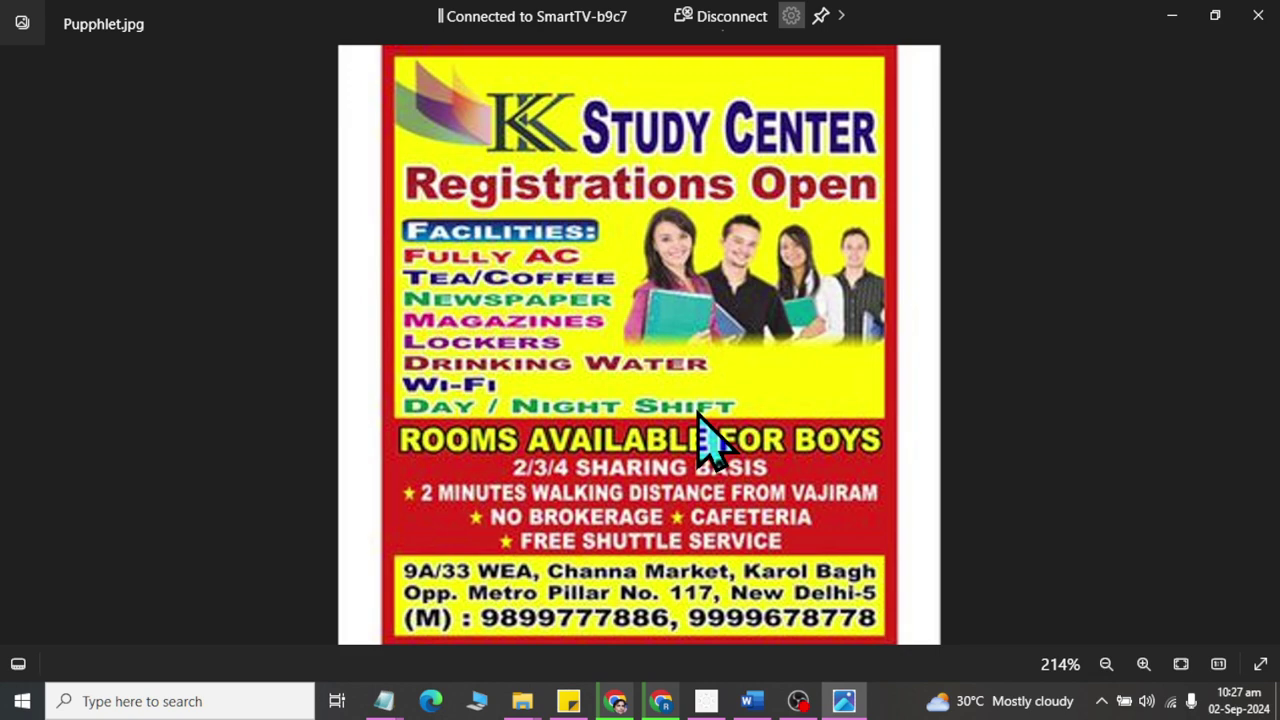
pyautogui.hotkey('alt', 'Tab')
pyautogui.hotkey('alt', 'Tab')
pyautogui.hotkey('alt', 'Tab')
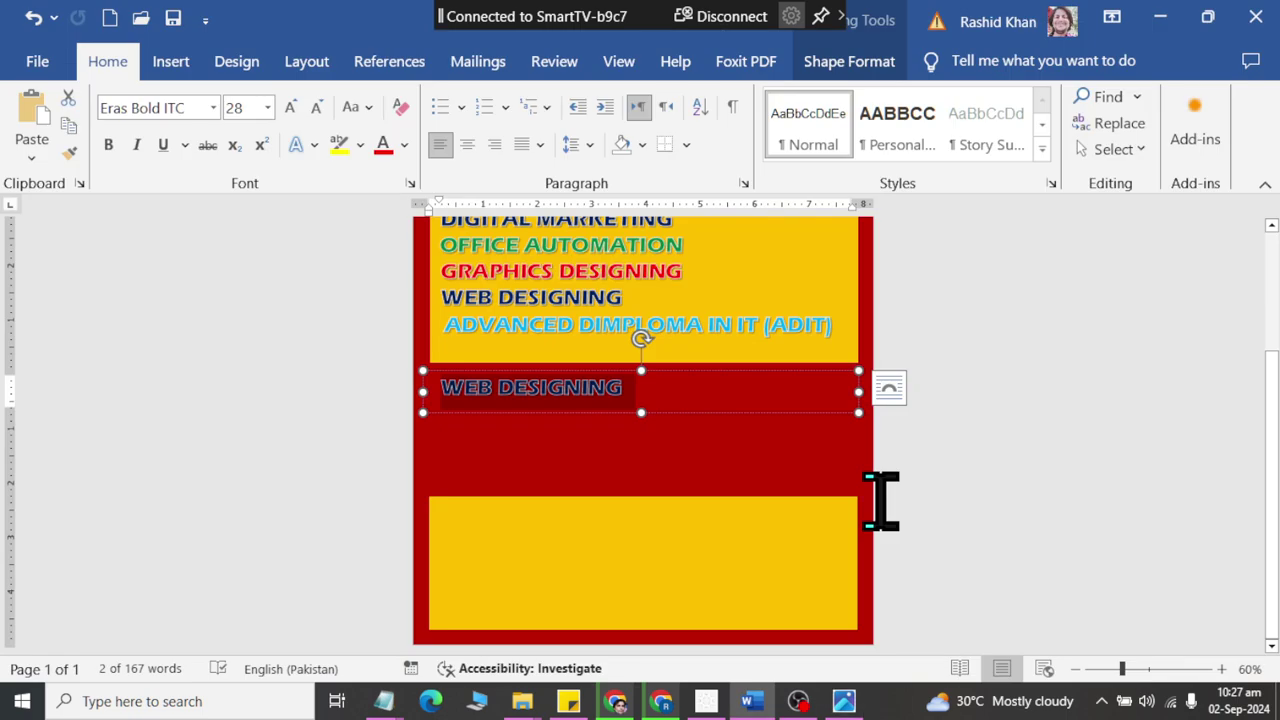
# Finish the line CLASSES AVAILABLE FOR BOYS AND GIRLS and set all its text to 26 pt.
pyautogui.write('G')
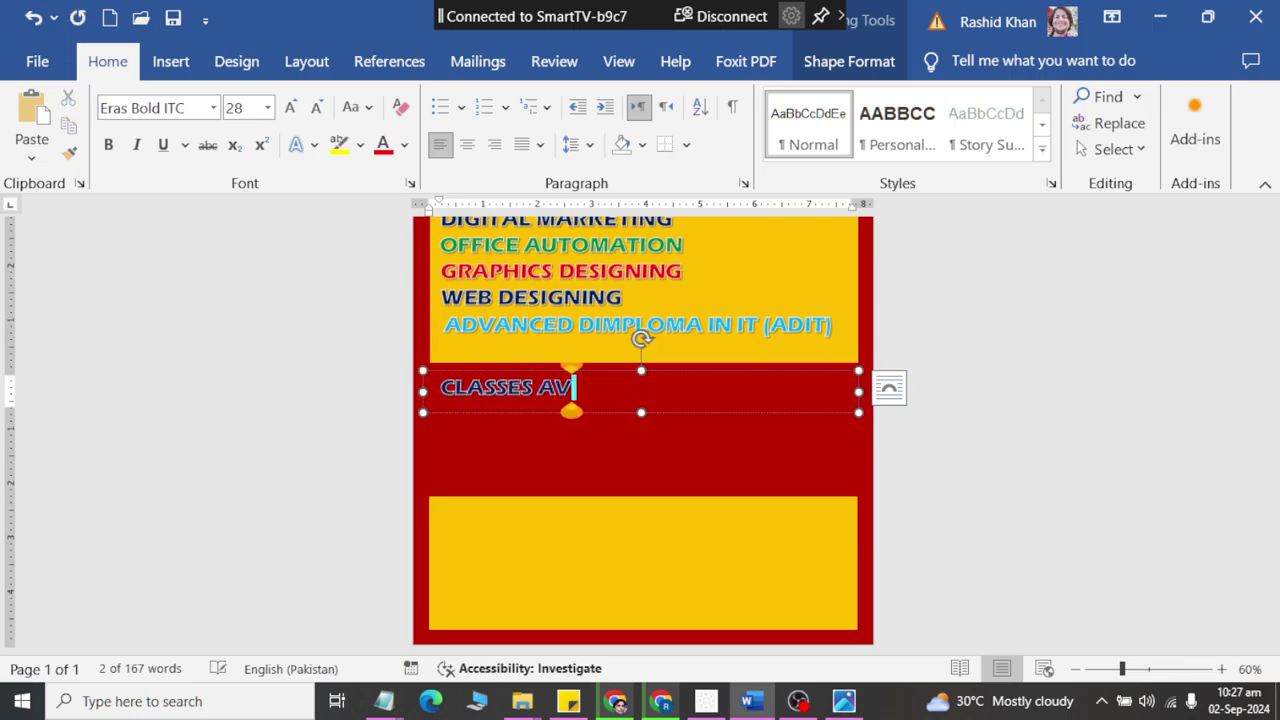
pyautogui.write('ABLE FOR BOYS AND')
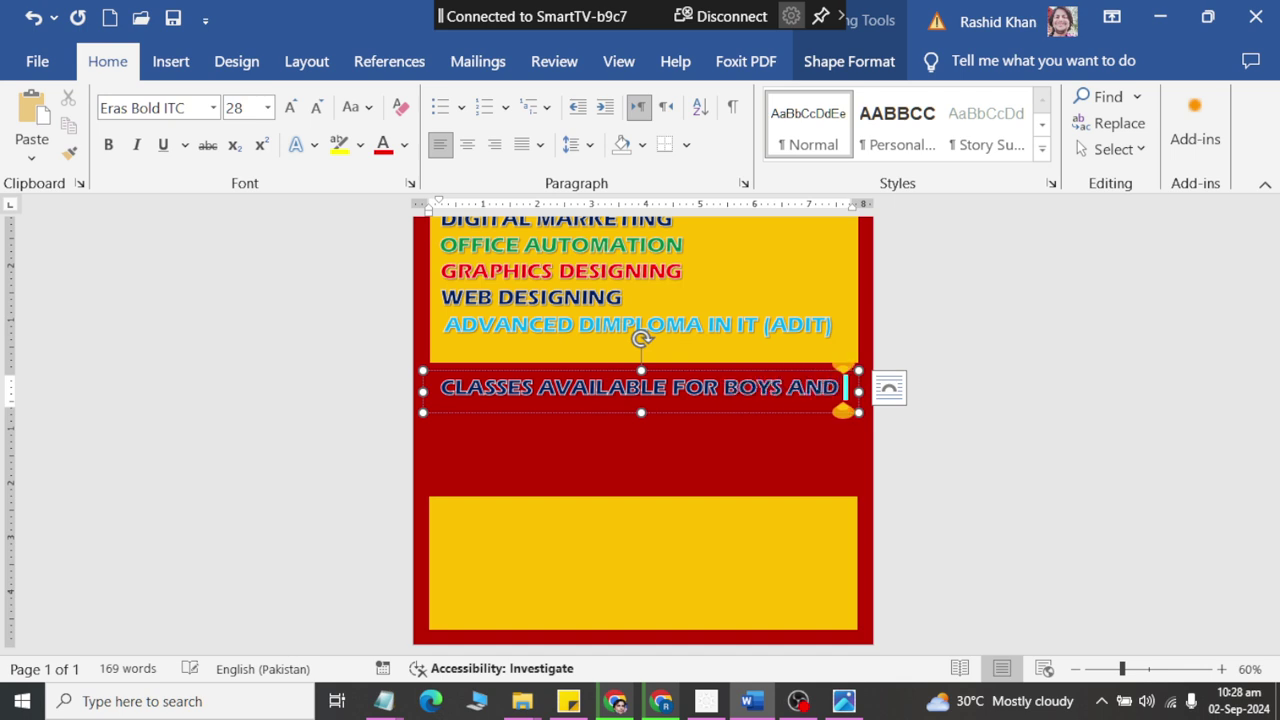
pyautogui.hotkey('ctrl', 'a')
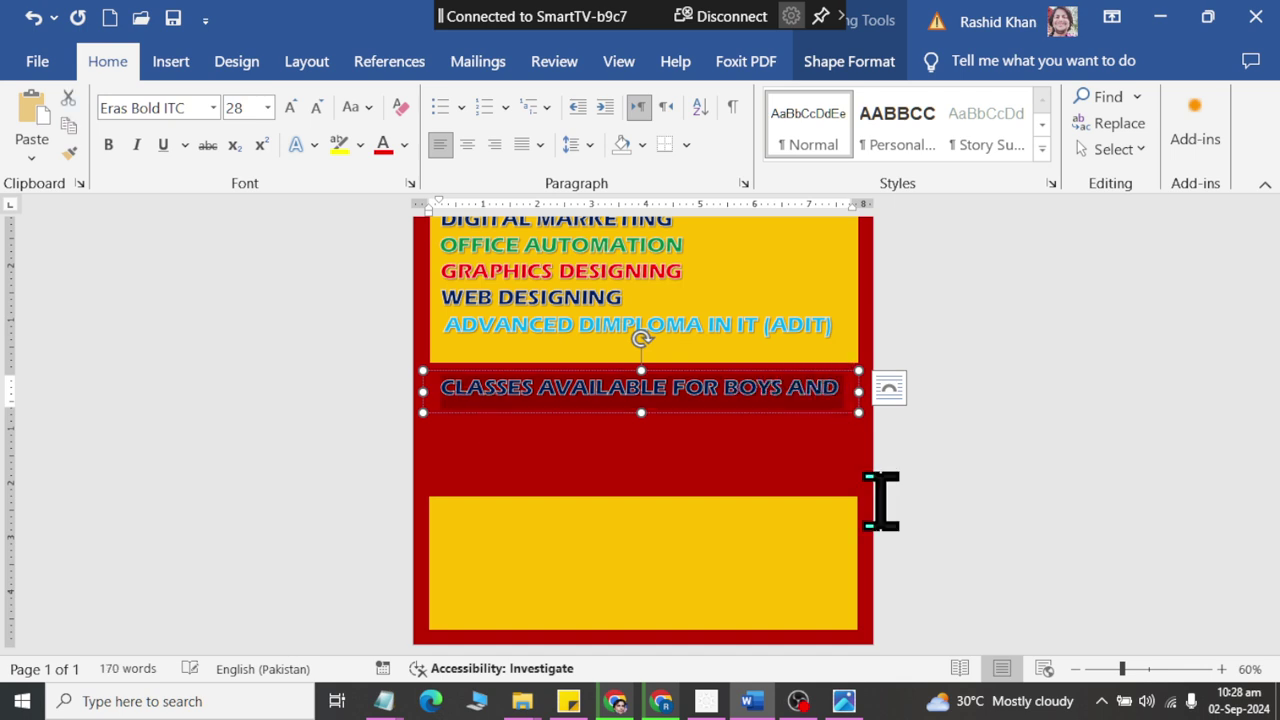
pyautogui.click(316, 107)
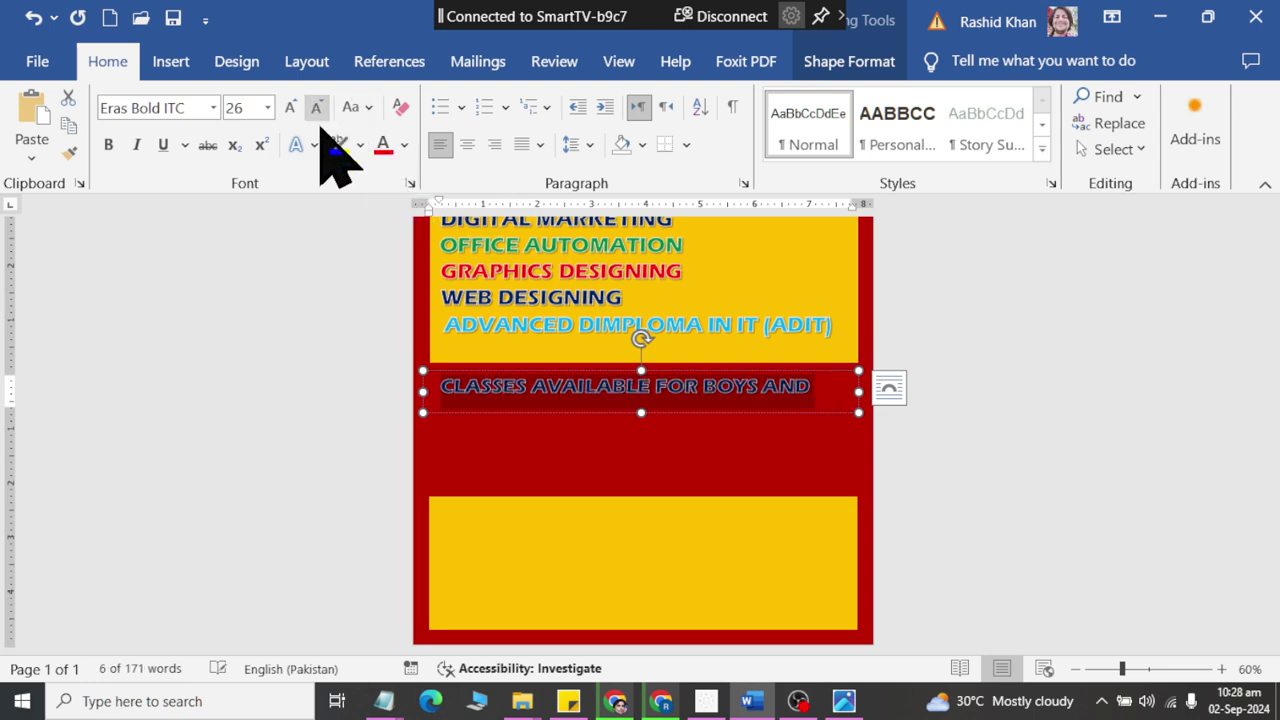
pyautogui.click(248, 108)
pyautogui.write('2')
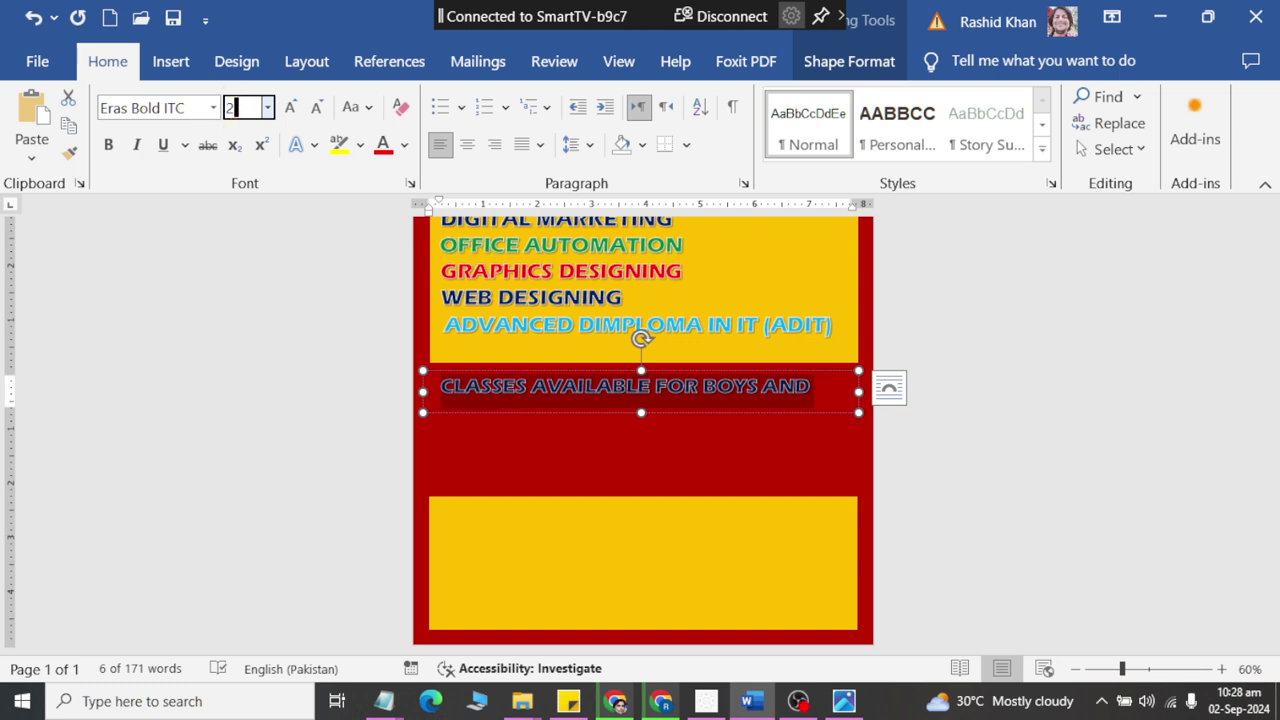
pyautogui.write('8')
pyautogui.press('Return')
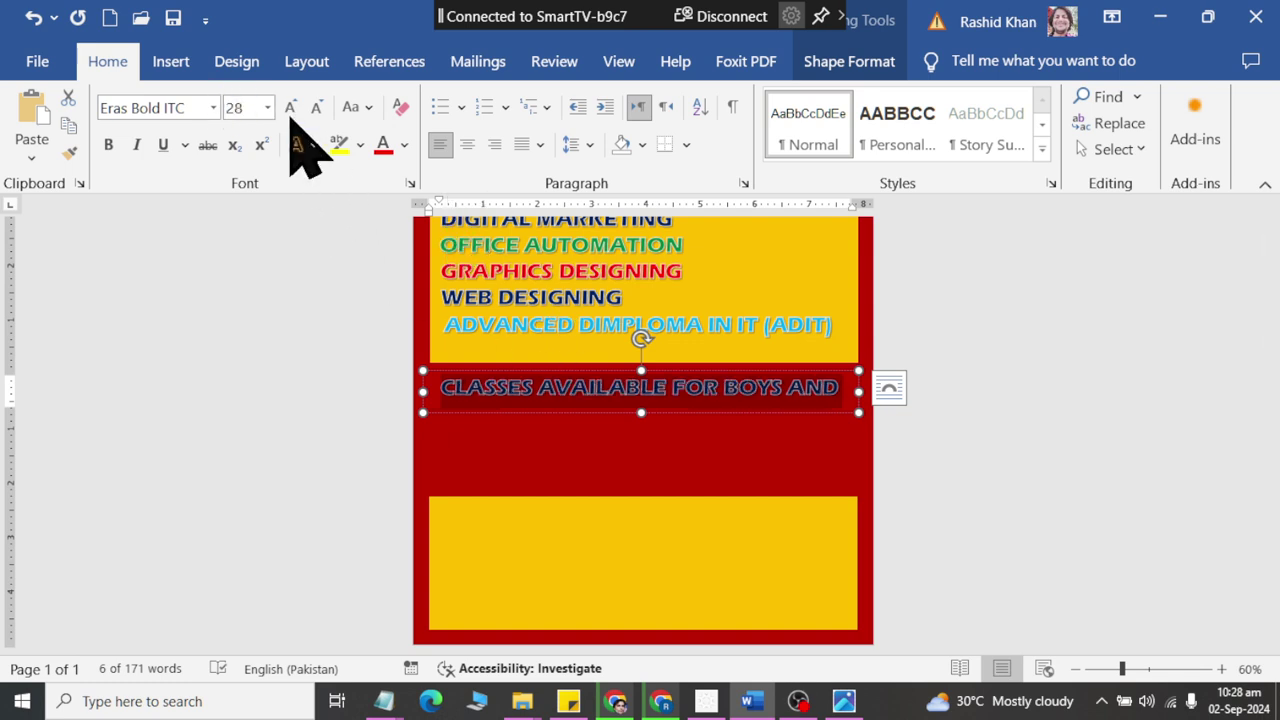
pyautogui.click(250, 108)
pyautogui.write('26')
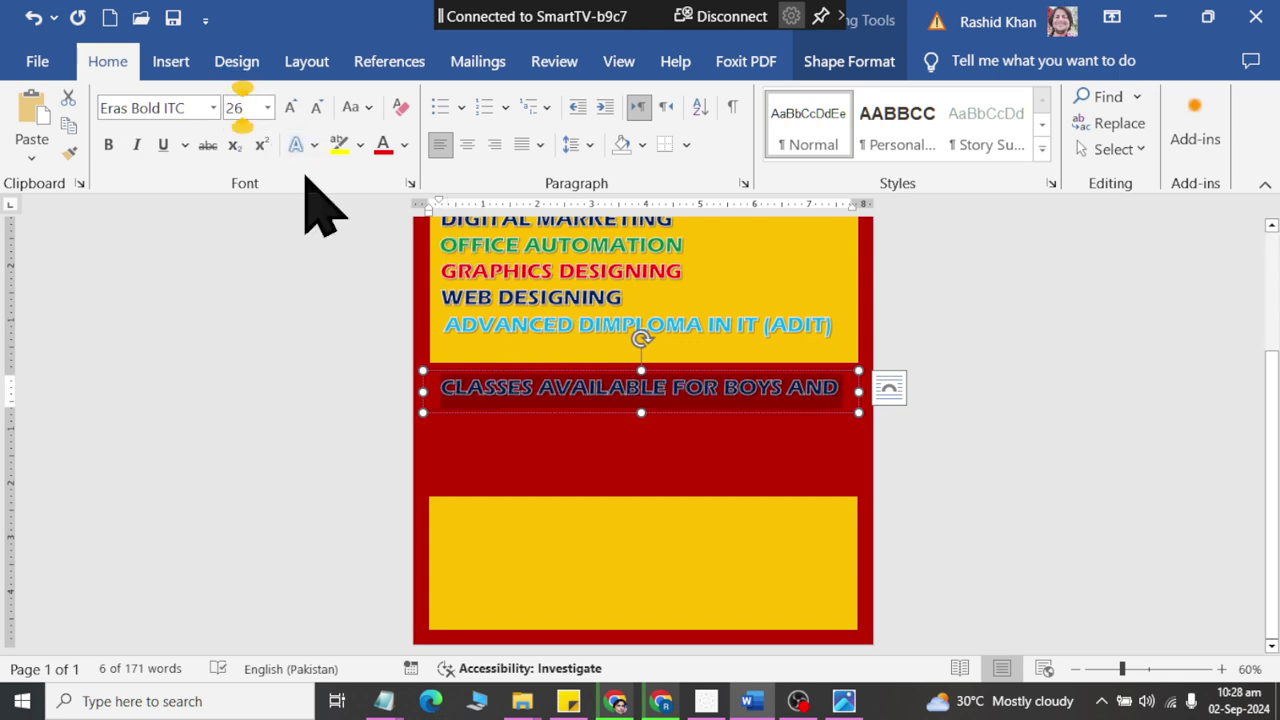
pyautogui.press('Return')
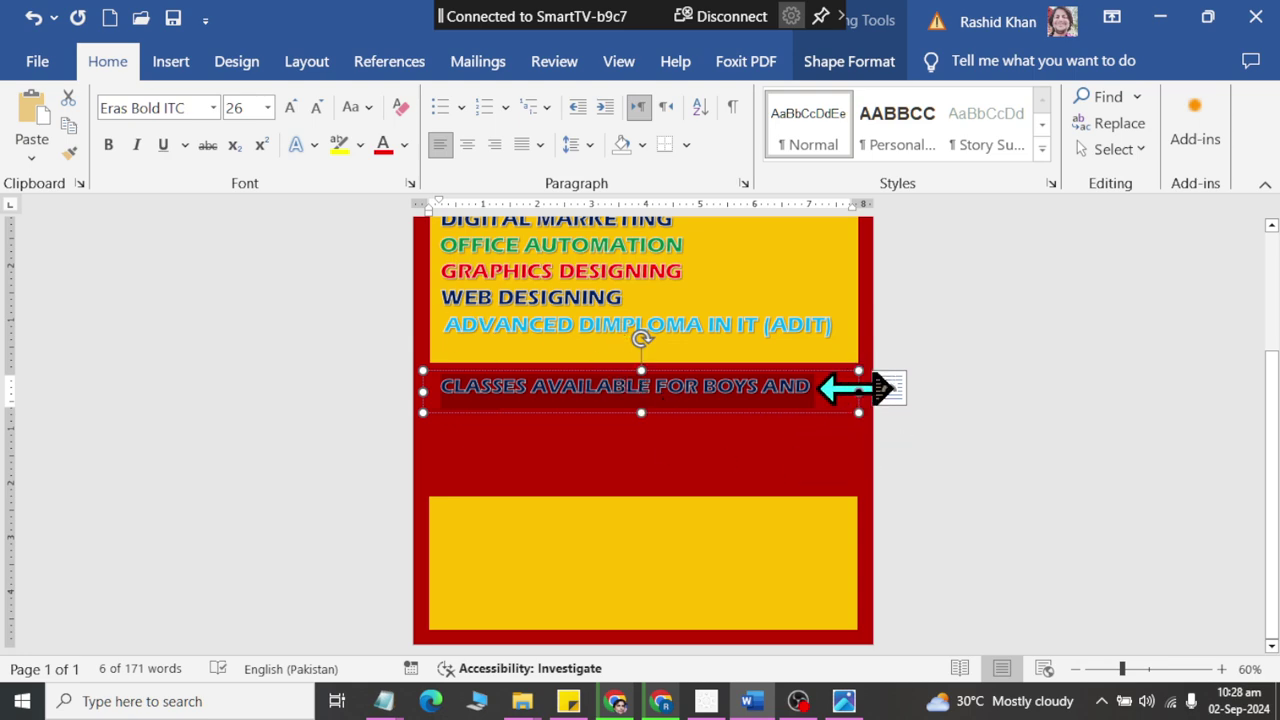
# Widen the text box so GIRLS fits and shift it slightly left on the red band.
pyautogui.moveTo(858, 391); pyautogui.dragTo(891, 386)
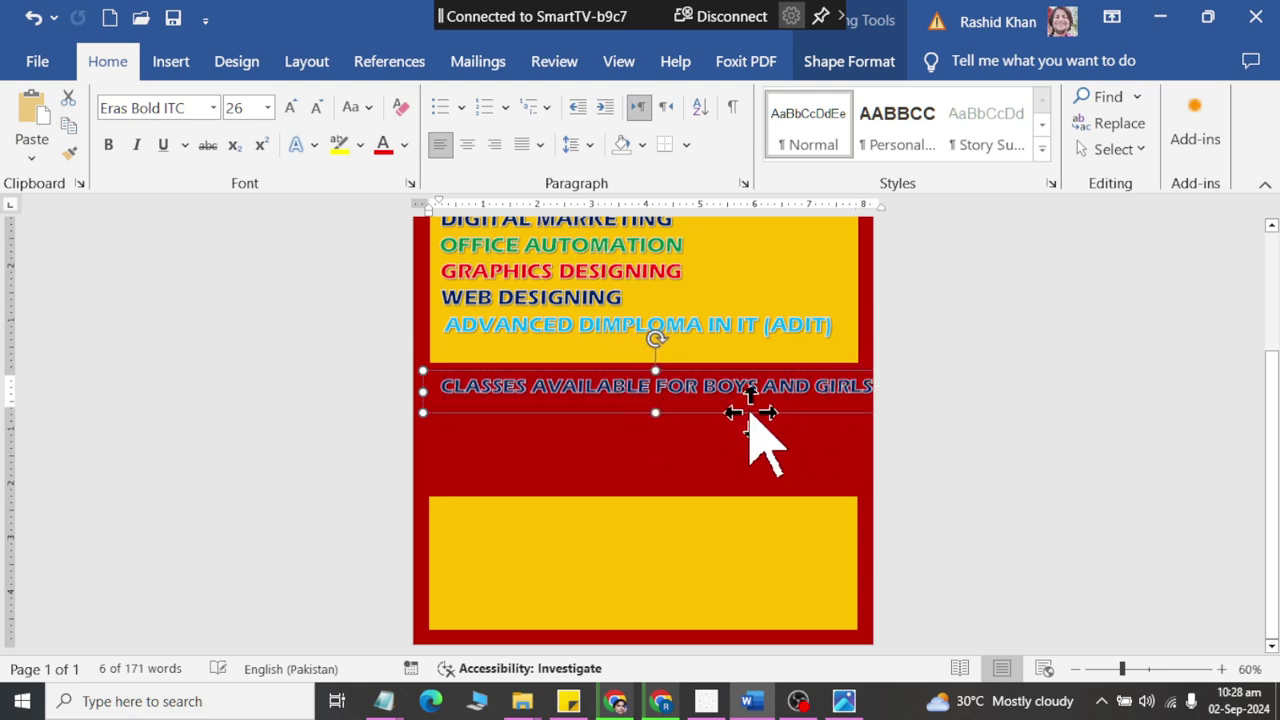
pyautogui.moveTo(577, 413); pyautogui.dragTo(556, 412)
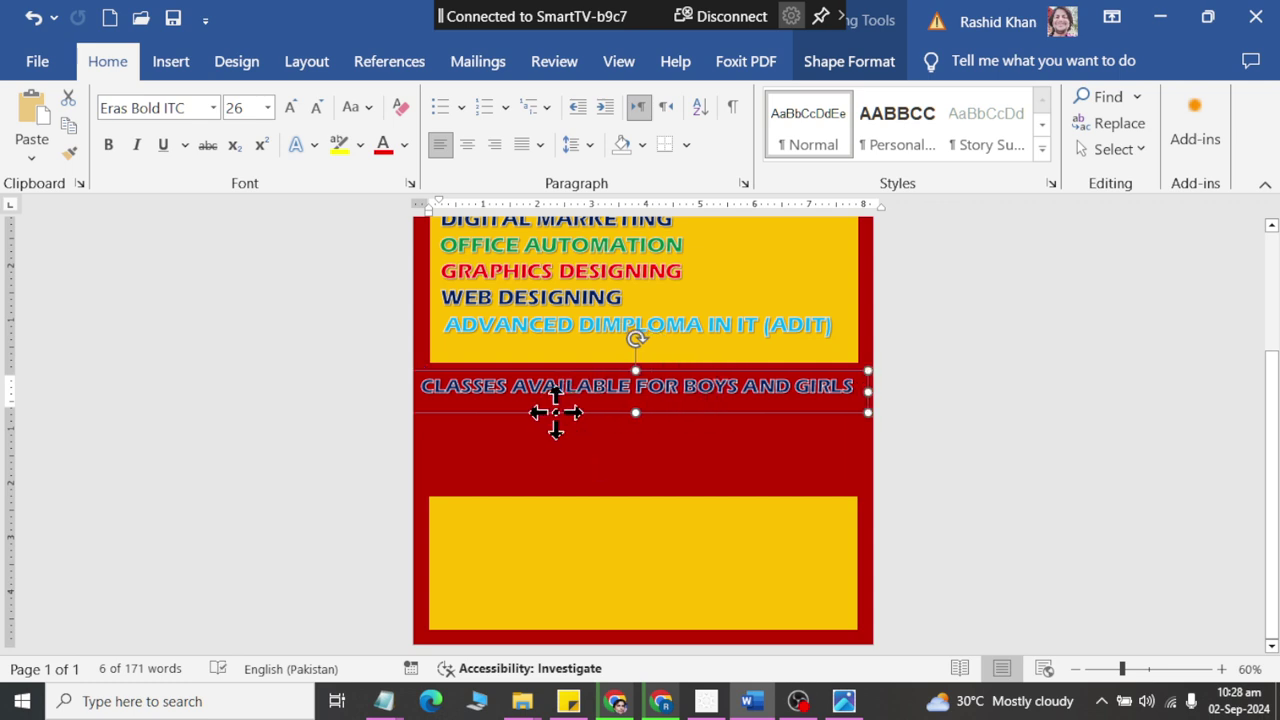
pyautogui.click(688, 382)
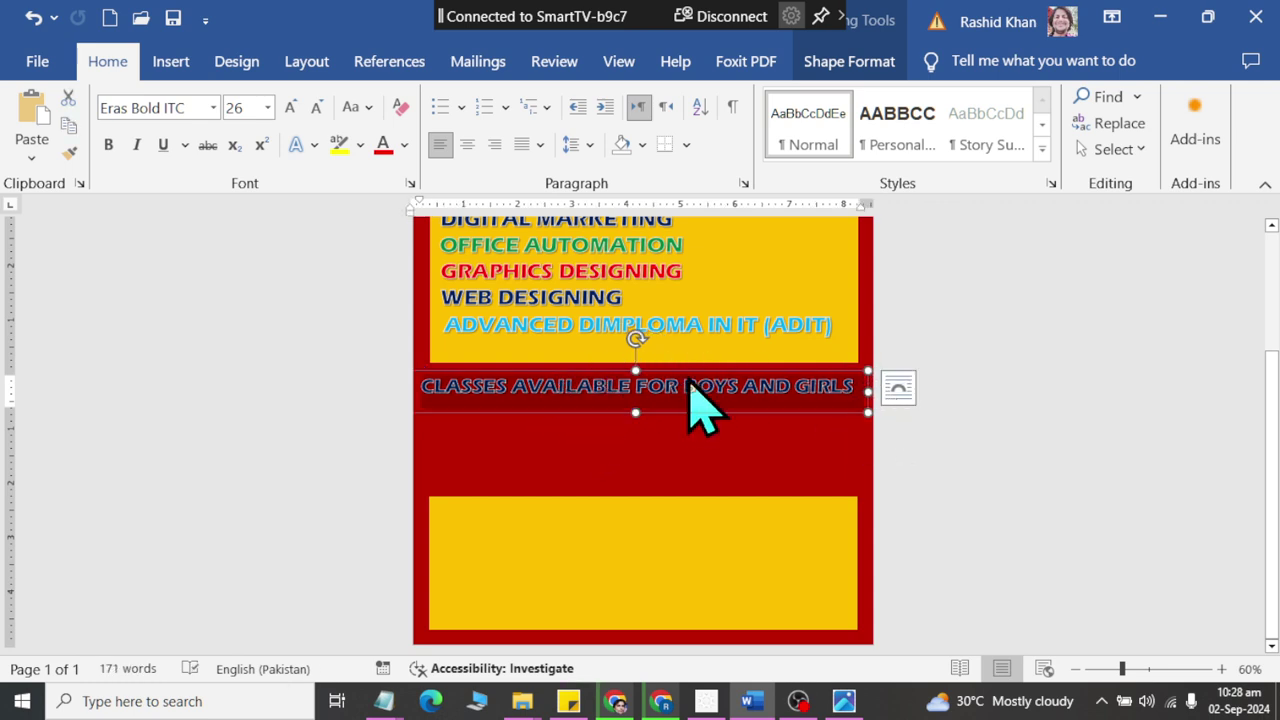
pyautogui.click(820, 68)
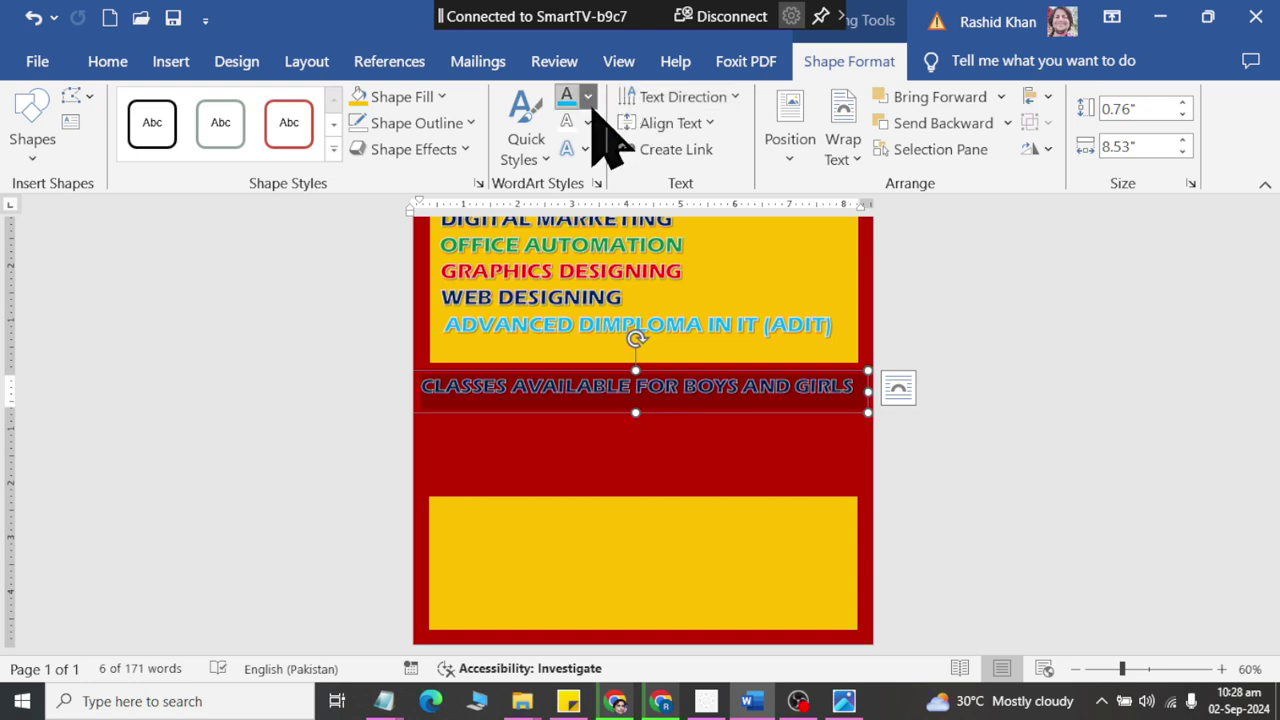
# Give the CLASSES AVAILABLE line a yellow text fill with a black text outline.
pyautogui.click(588, 97)
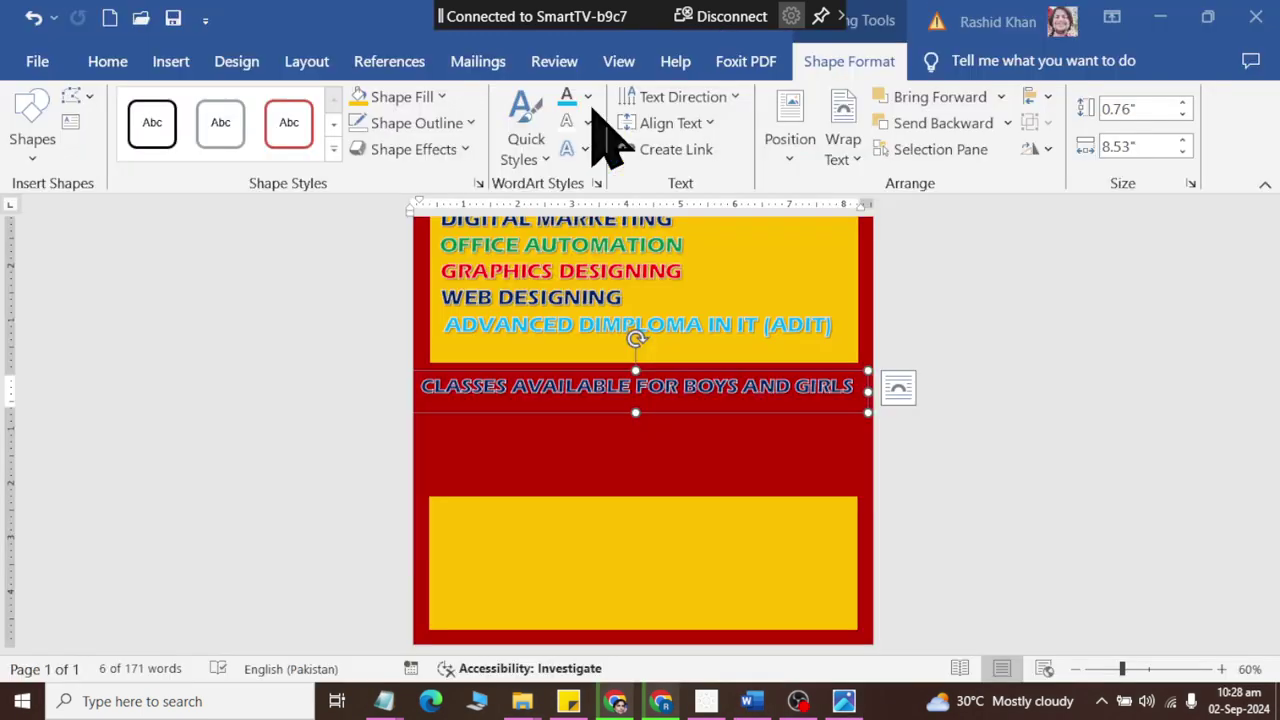
pyautogui.click(588, 97)
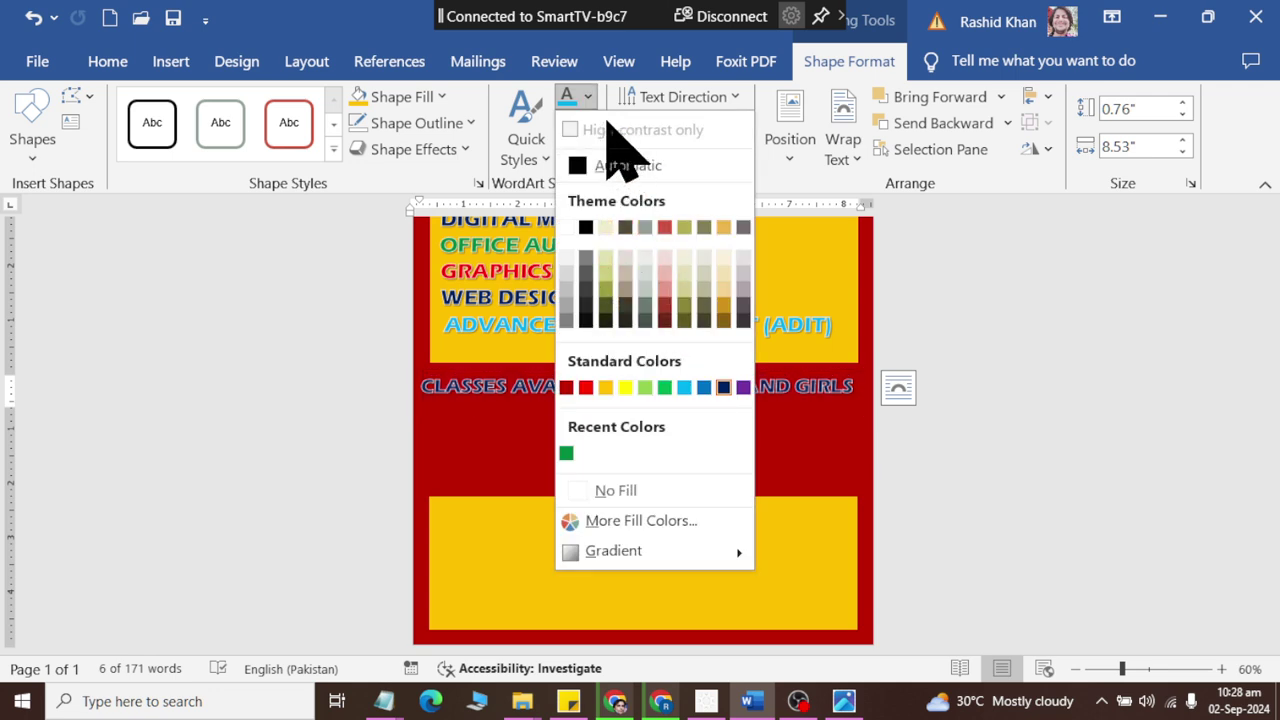
pyautogui.click(625, 388)
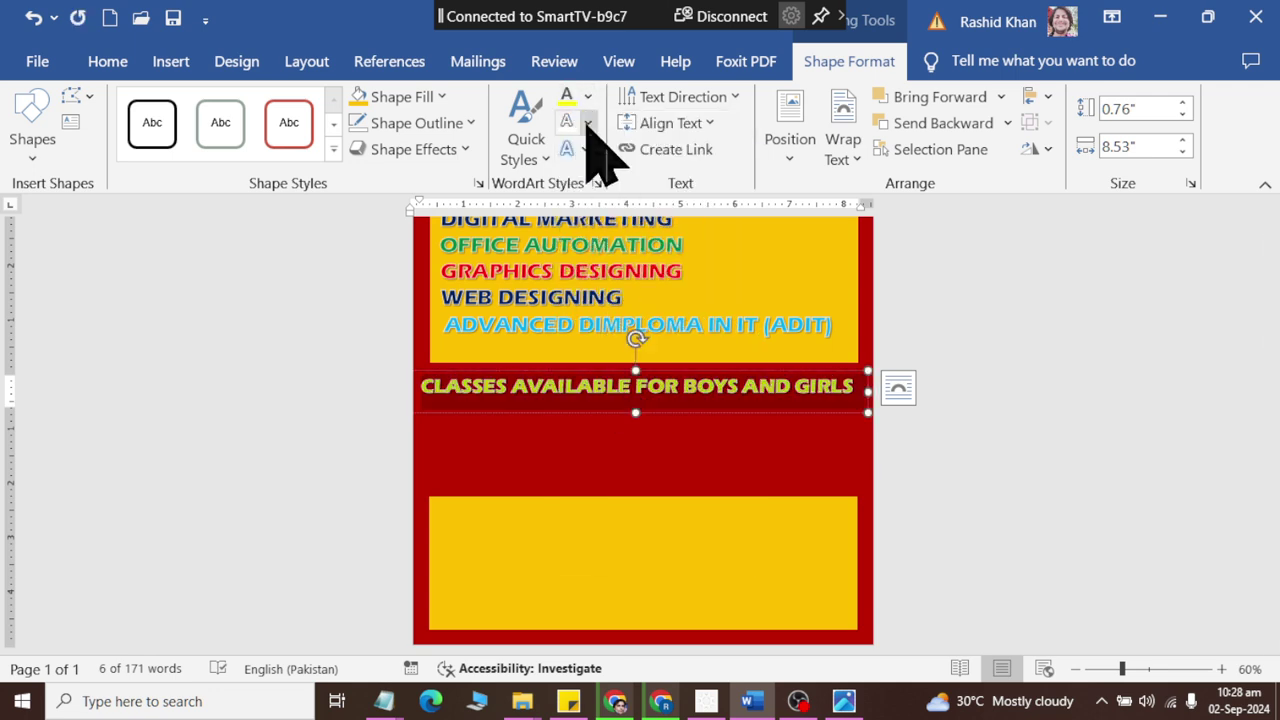
pyautogui.click(588, 122)
pyautogui.moveTo(615, 577)
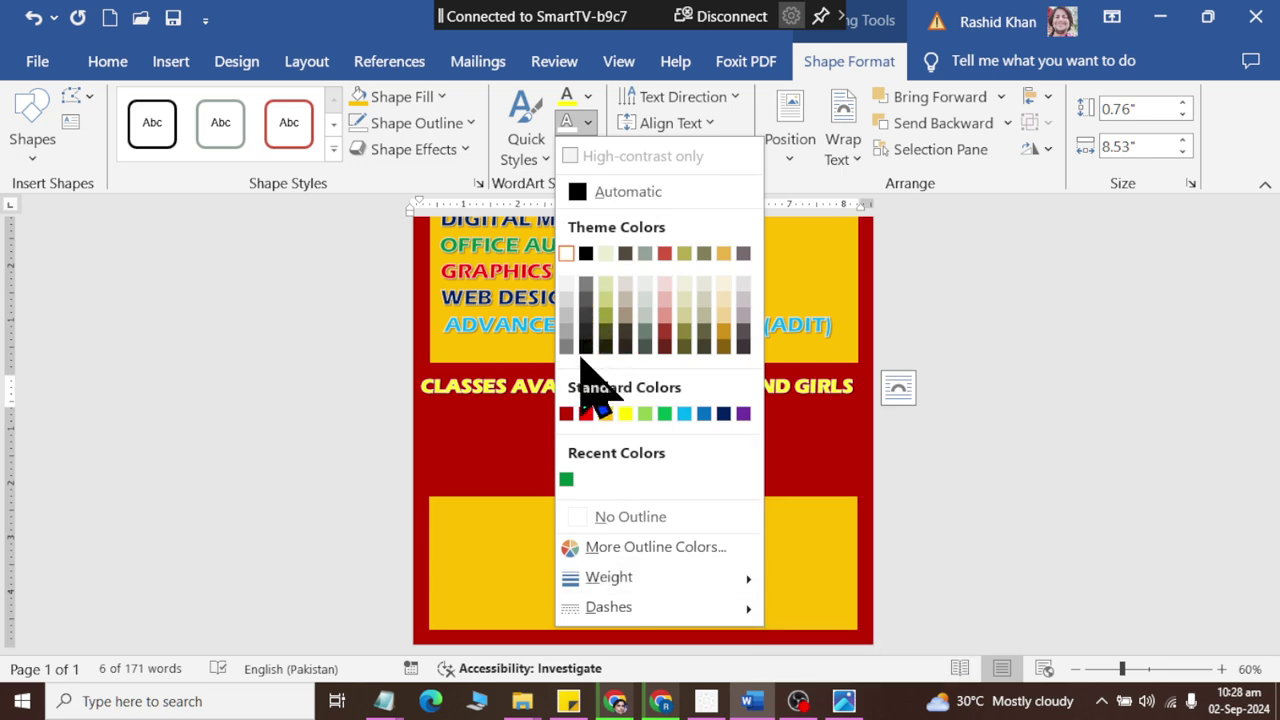
pyautogui.click(585, 347)
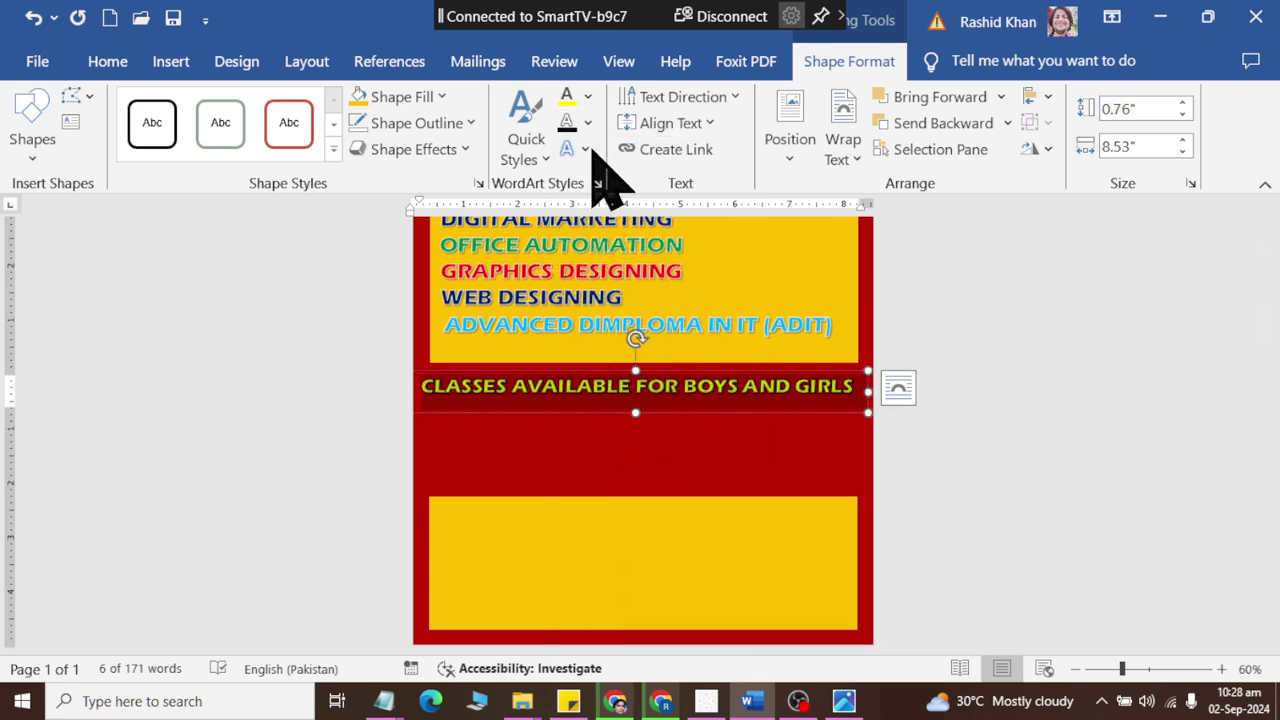
# Compare the flyer with the reference image, then reselect the yellow line's text box.
pyautogui.scroll(2, 900, 406)
pyautogui.click(900, 520)
pyautogui.scroll(-1, 889, 514)
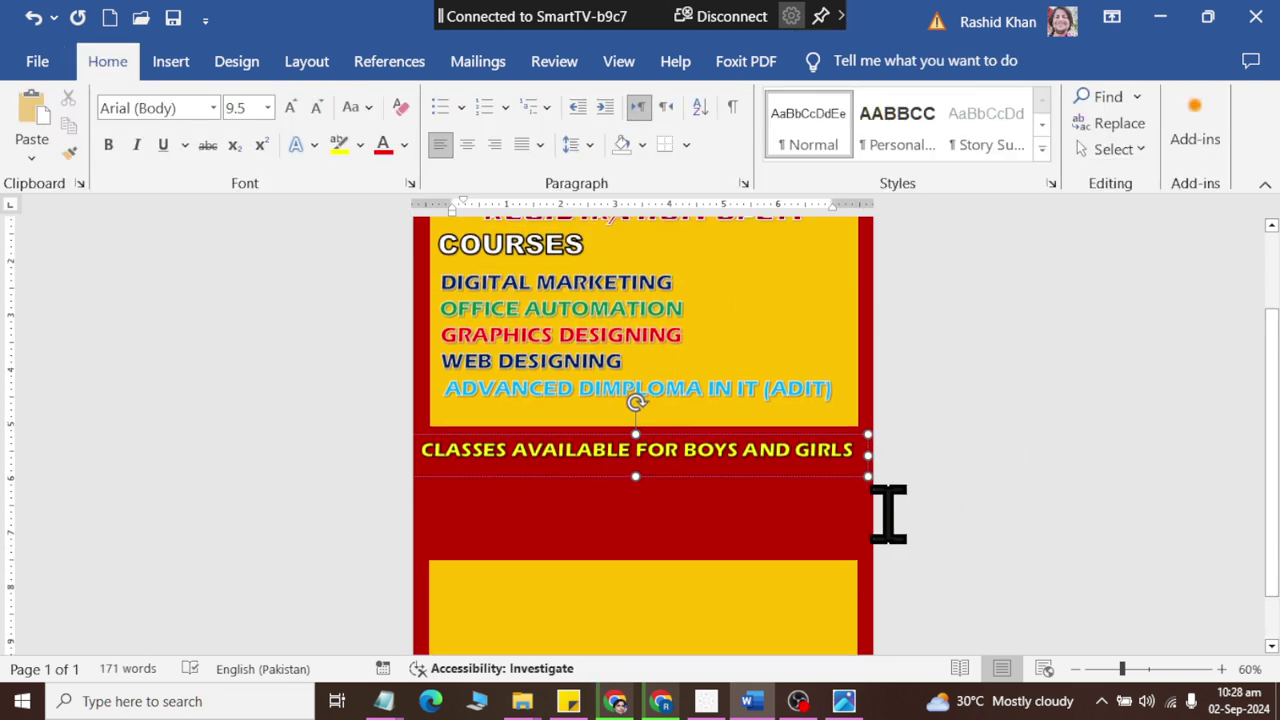
pyautogui.hotkey('alt', 'Tab')
pyautogui.scroll(-3, 849, 391)
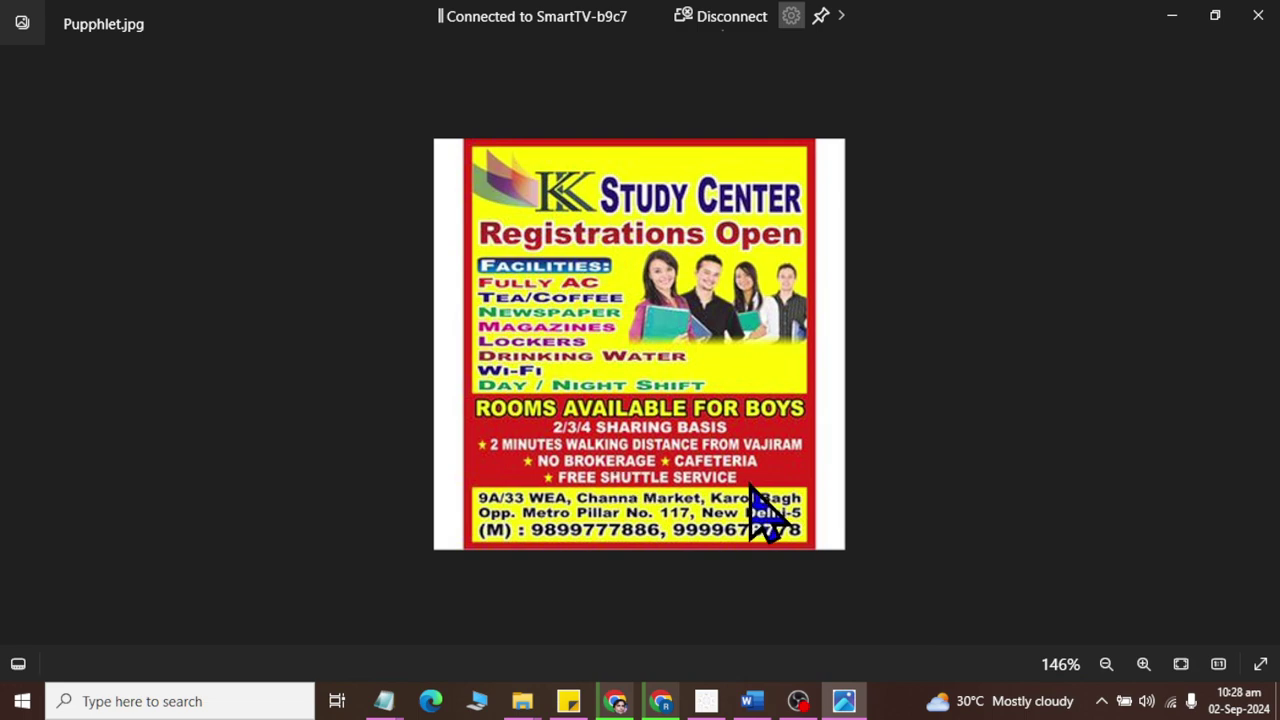
pyautogui.hotkey('alt', 'Tab')
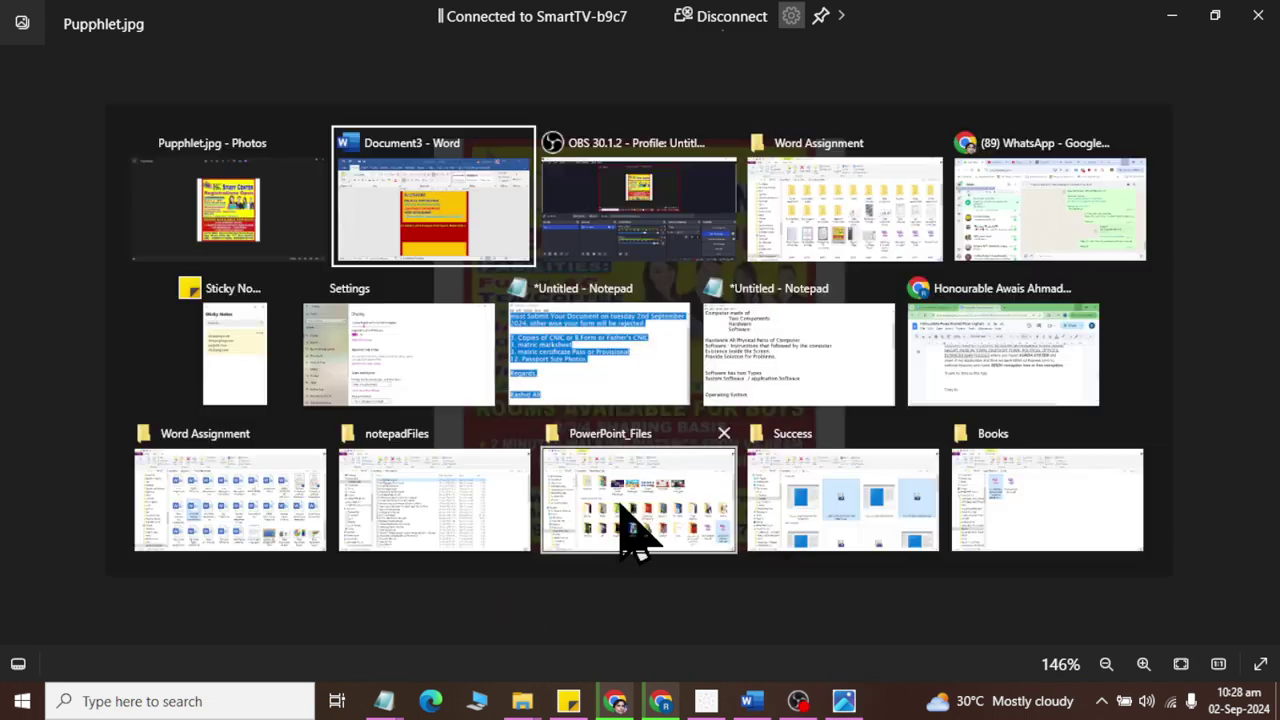
pyautogui.click(583, 455)
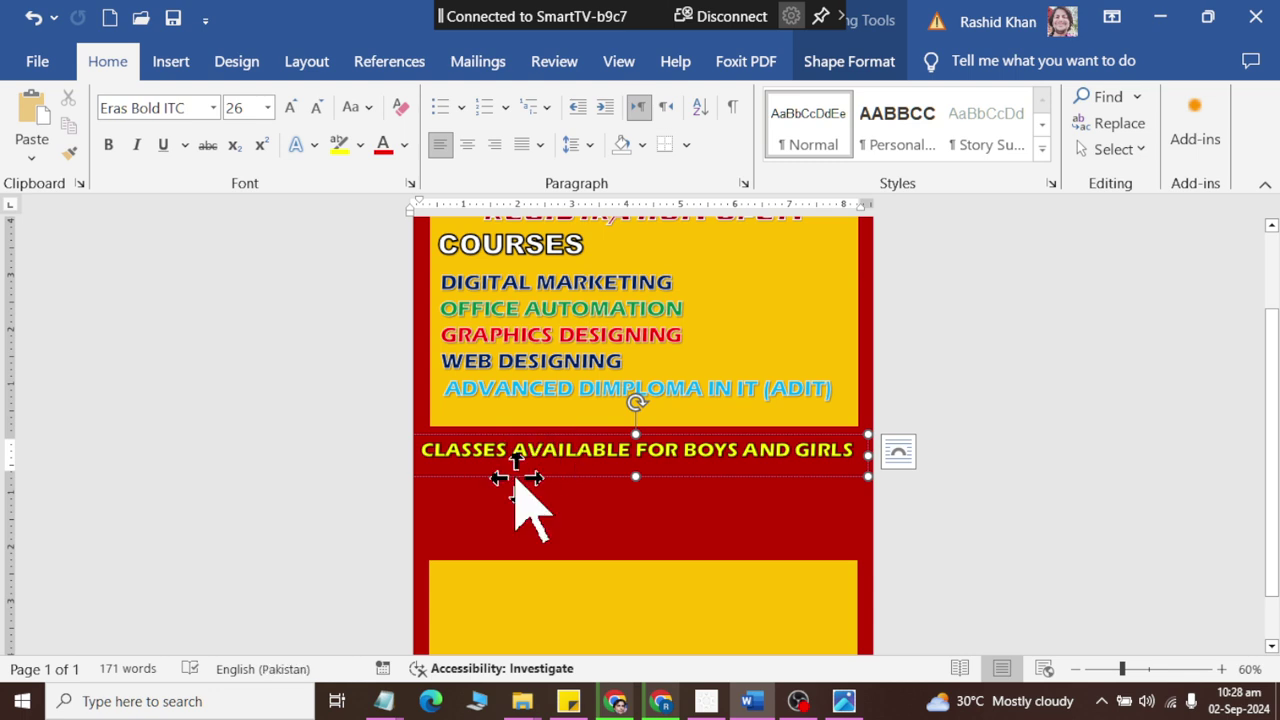
# Duplicate the yellow text line and move the copy onto the lower yellow panel.
pyautogui.moveTo(527, 480); pyautogui.dragTo(536, 488)
pyautogui.scroll(-2, 536, 488)
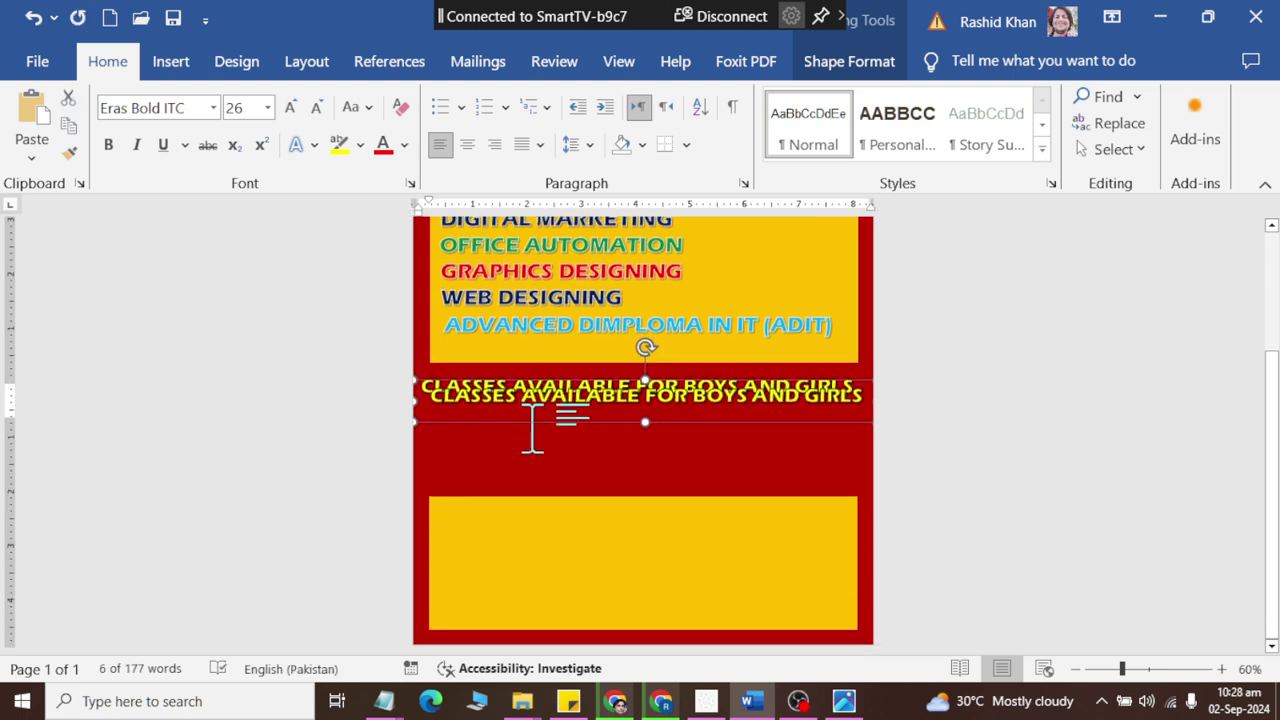
pyautogui.moveTo(532, 418); pyautogui.dragTo(543, 540)
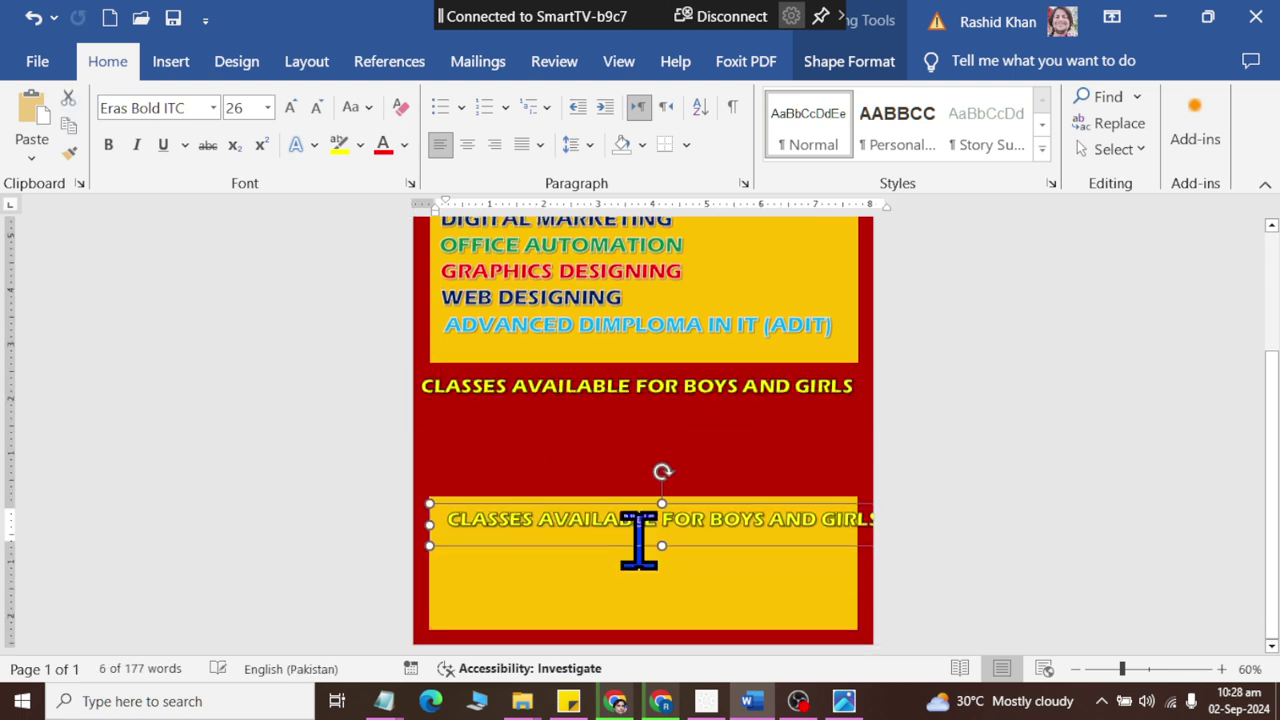
pyautogui.hotkey('alt', 'Tab')
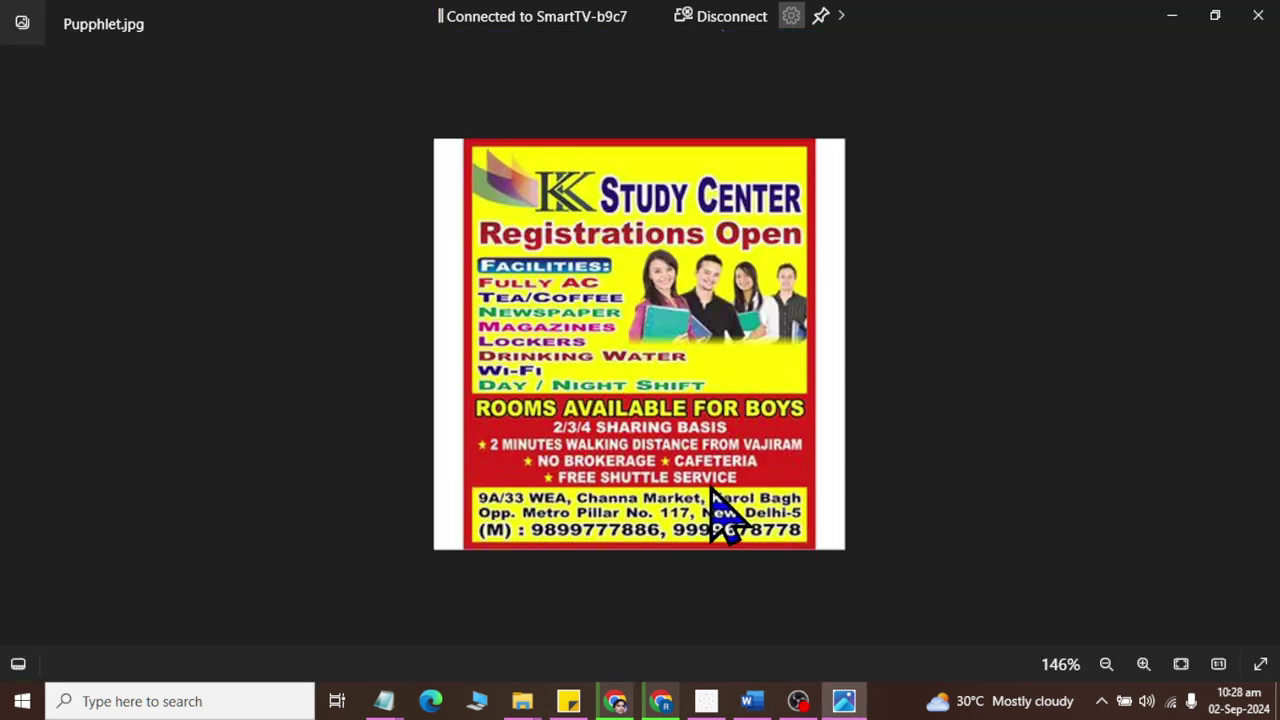
pyautogui.hotkey('alt', 'Tab')
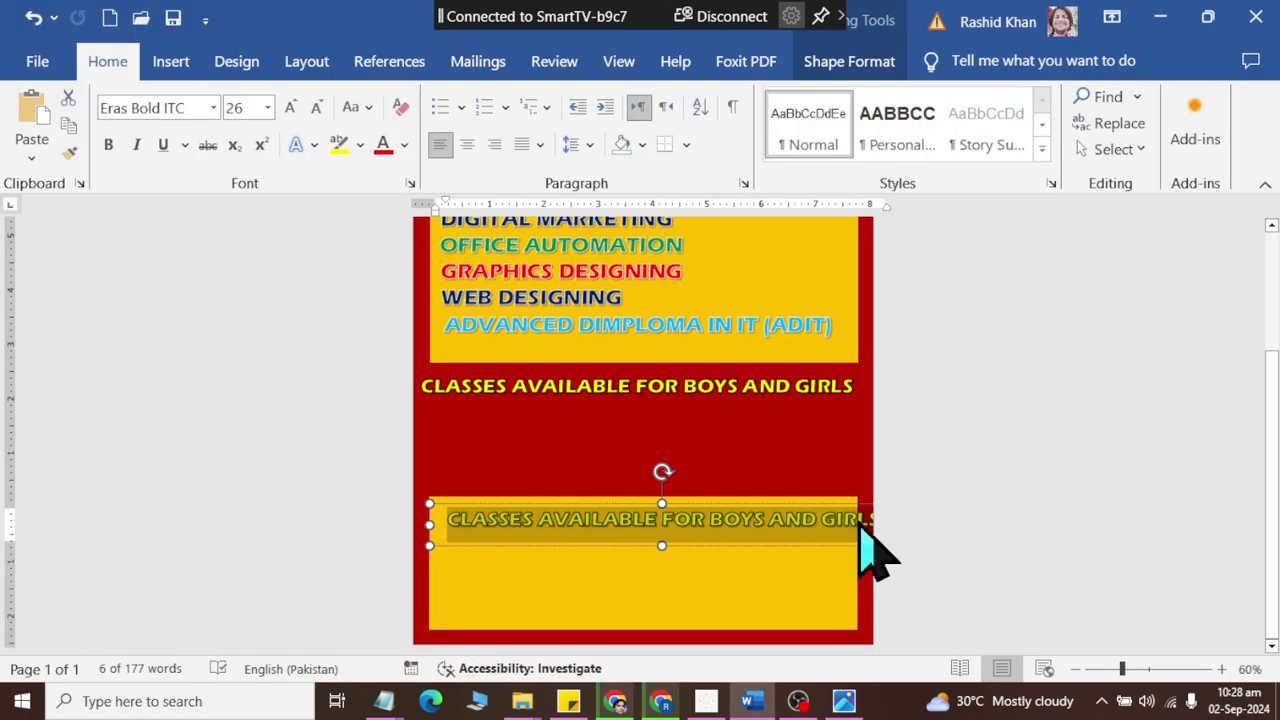
# Resize and reposition the copy, then start replacing its text with the college's address.
pyautogui.moveTo(430, 524); pyautogui.dragTo(434, 524)
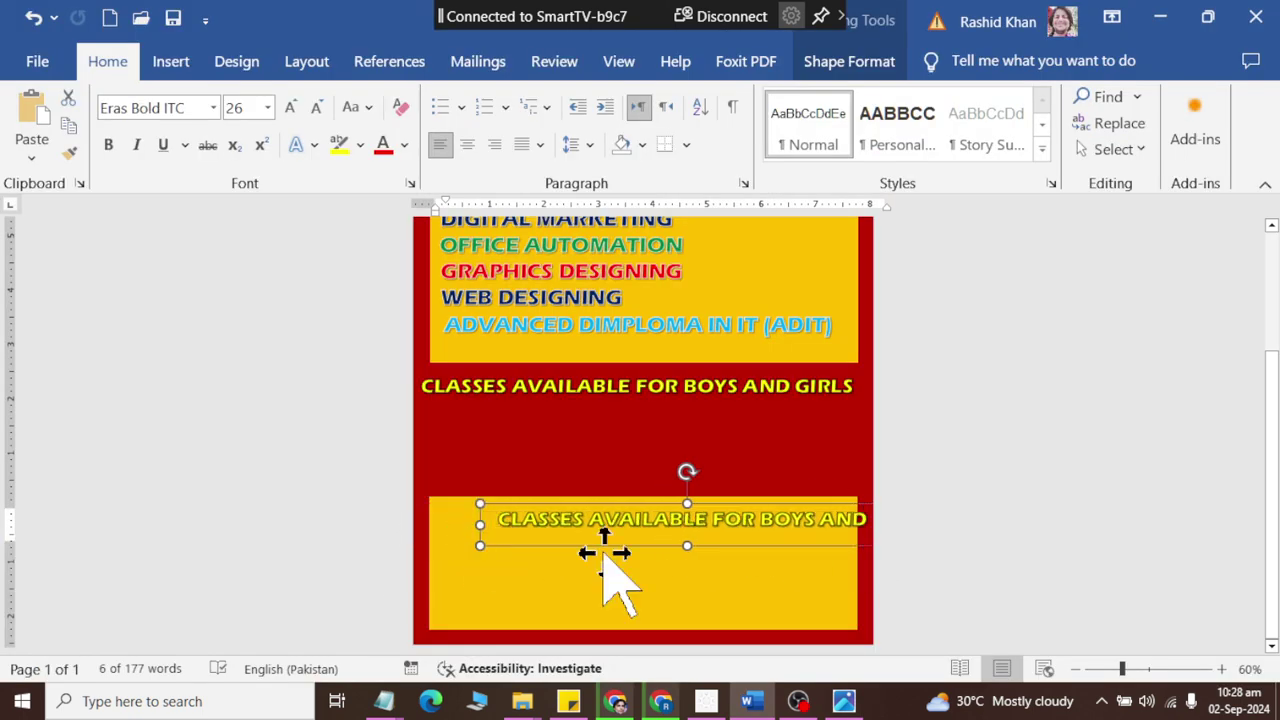
pyautogui.moveTo(597, 550); pyautogui.dragTo(815, 545)
pyautogui.tripleClick(580, 523)
pyautogui.write('mu')
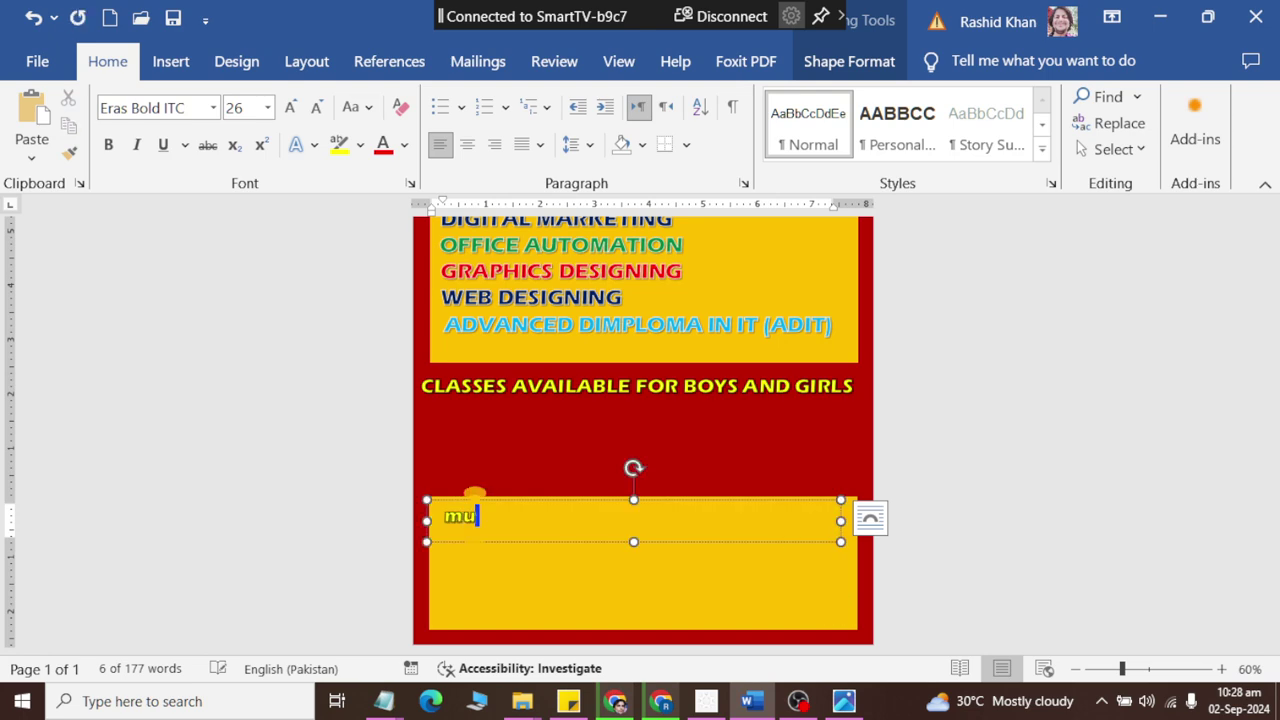
pyautogui.write('slMUSLIM TOWN, SHAHDADPUR')
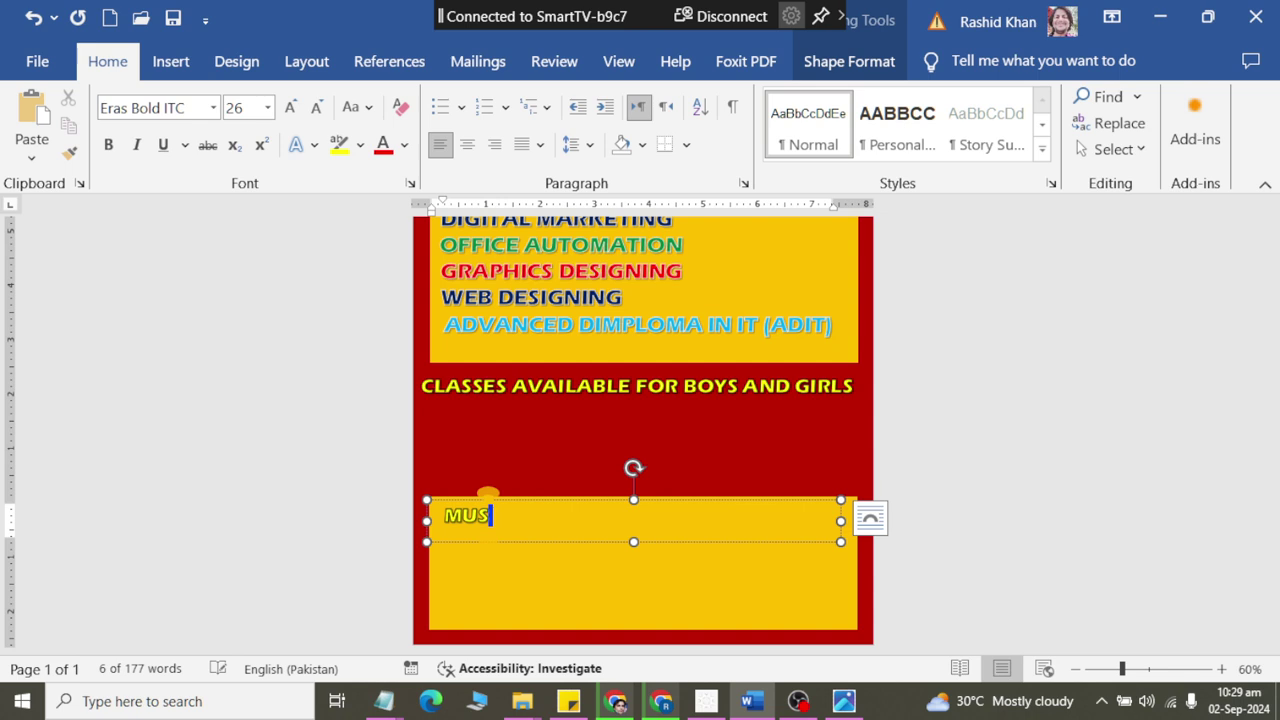
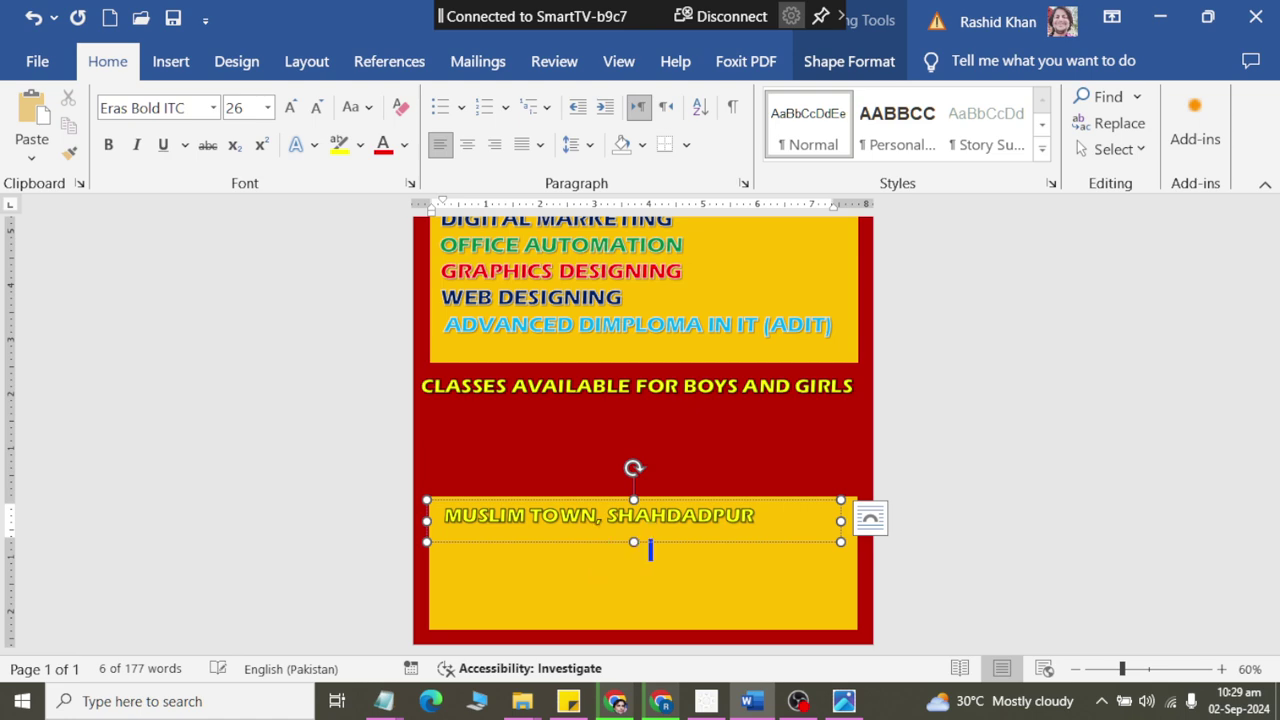
# Enlarge the address box and add a CONTACT line with two phone numbers below the district line.
pyautogui.moveTo(634, 541); pyautogui.dragTo(644, 630)
pyautogui.write('DISTRICT SANGHAR SINDH PAKISTAN')
pyautogui.click(814, 549)
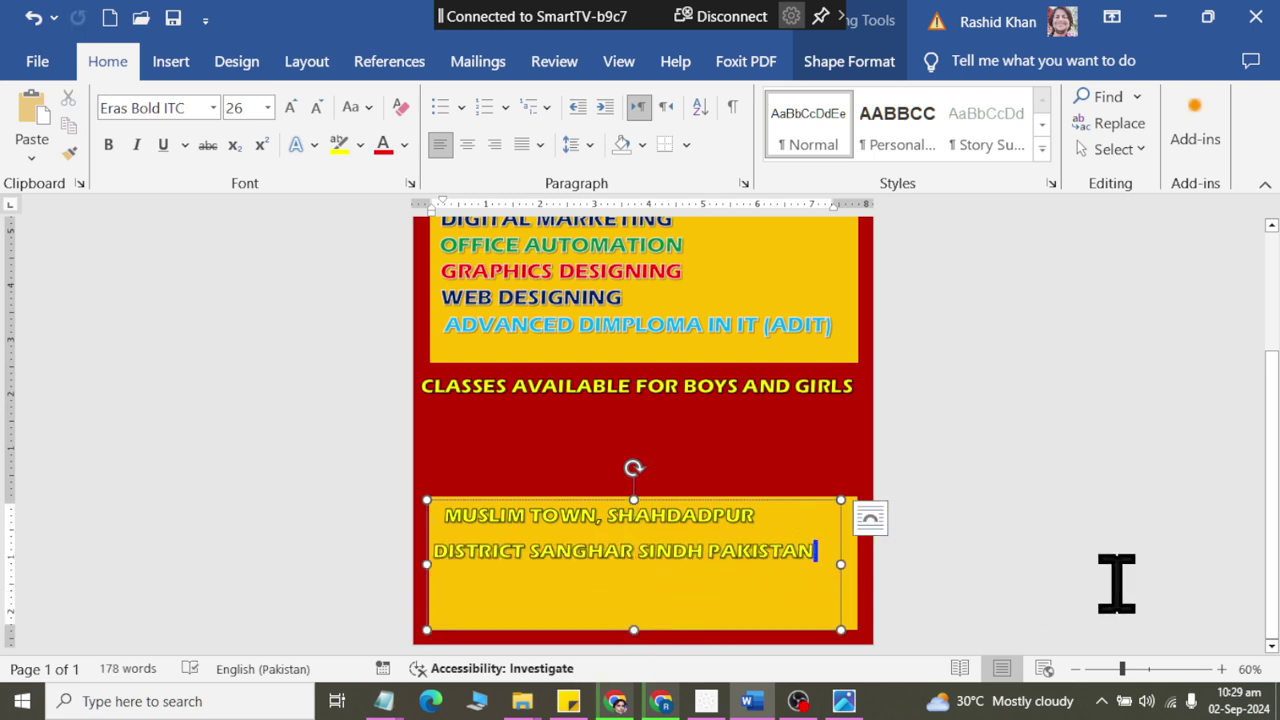
pyautogui.press('Return')
pyautogui.hotkey('alt', 'Tab')
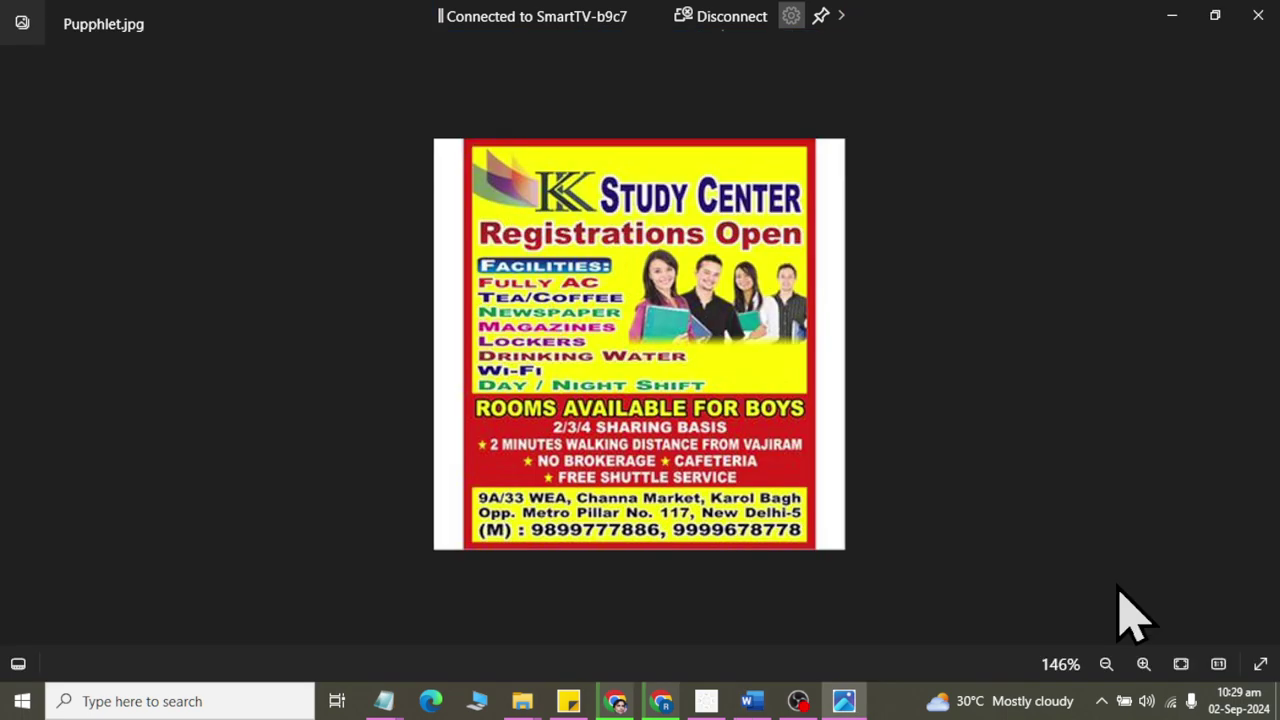
pyautogui.hotkey('alt', 'Tab')
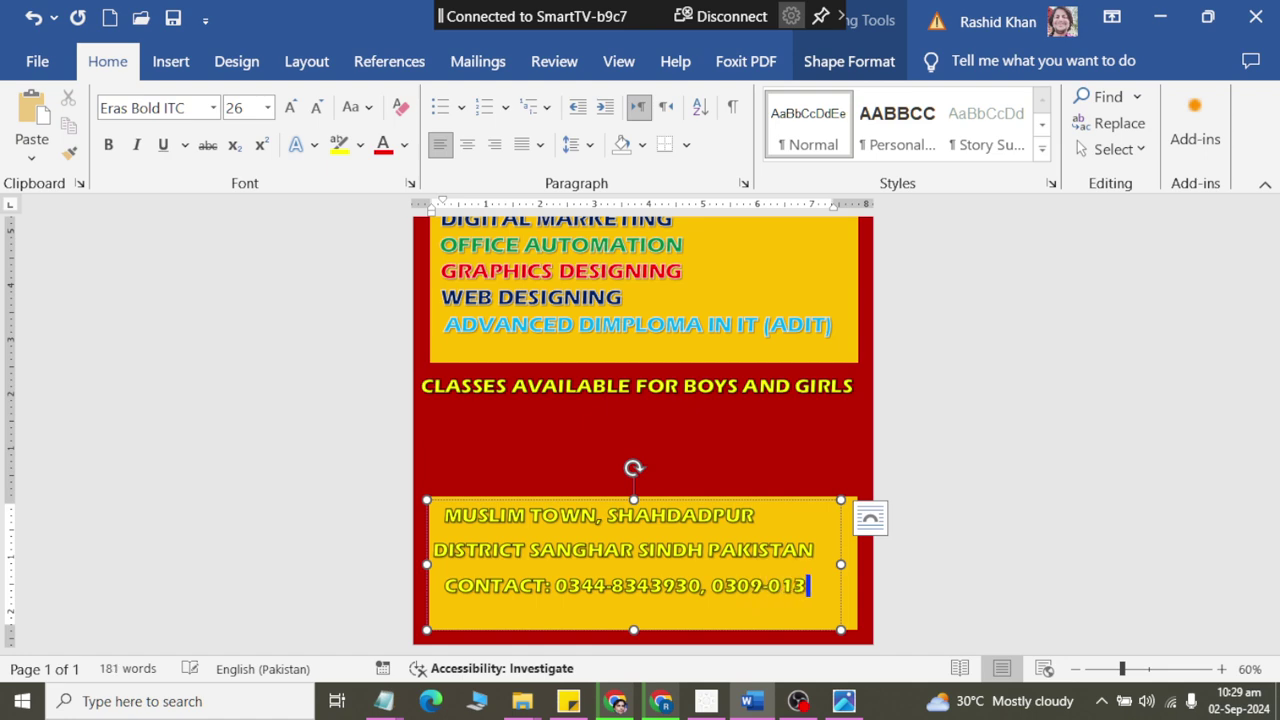
pyautogui.write('4936')
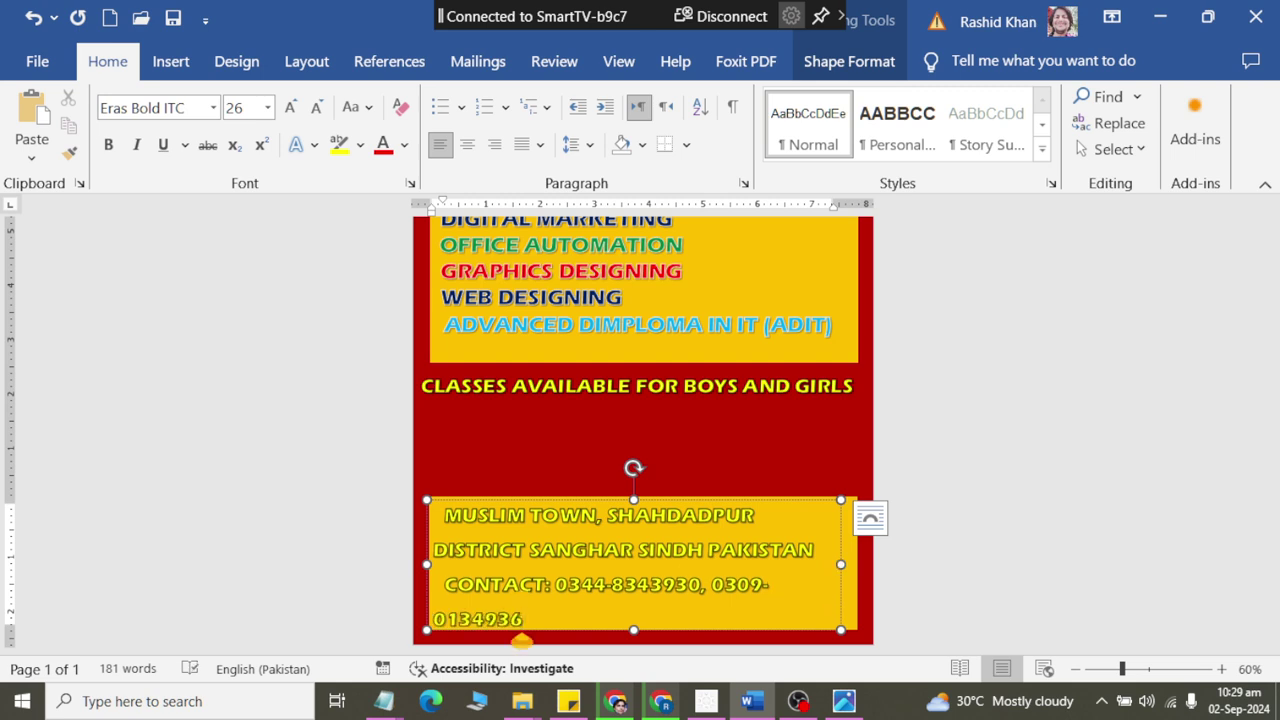
pyautogui.moveTo(841, 564)
pyautogui.mouseDown()
pyautogui.moveTo(872, 570)
pyautogui.moveTo(849, 566)
pyautogui.mouseUp()
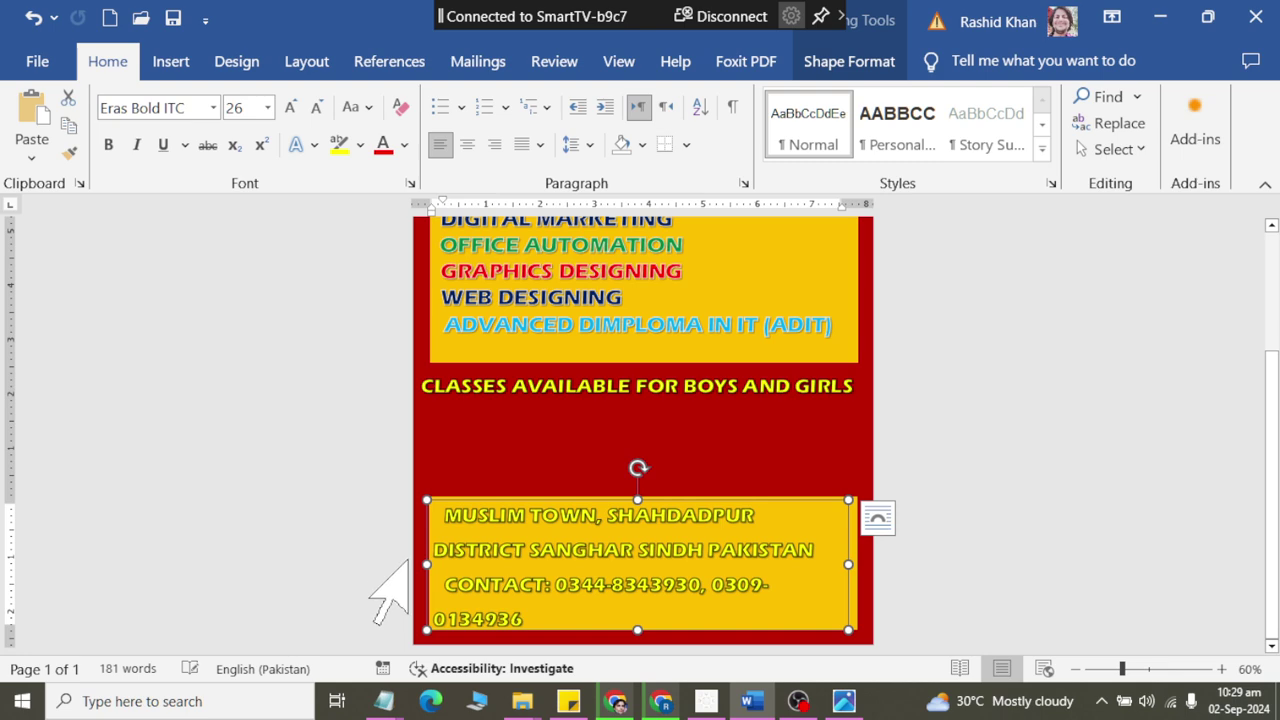
# Set all address box text to 28 pt with 1.0 line spacing.
pyautogui.hotkey('ctrl', 'a')
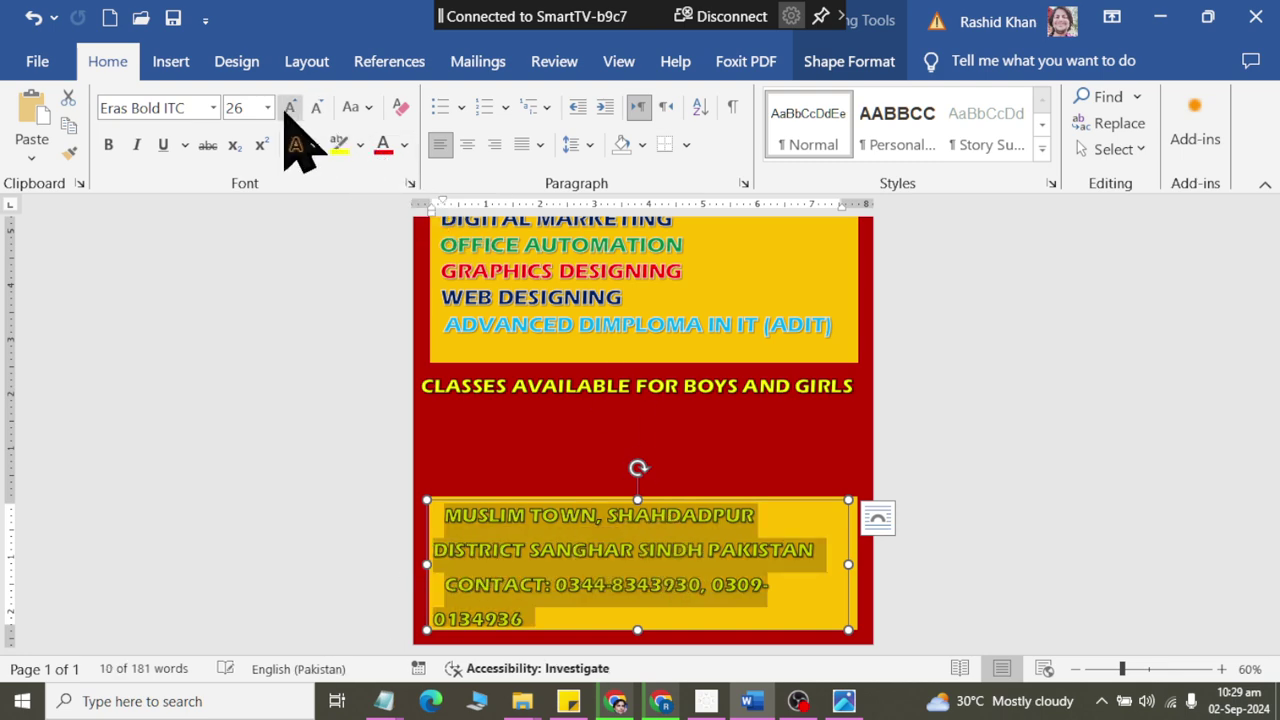
pyautogui.click(290, 108)
pyautogui.click(651, 590)
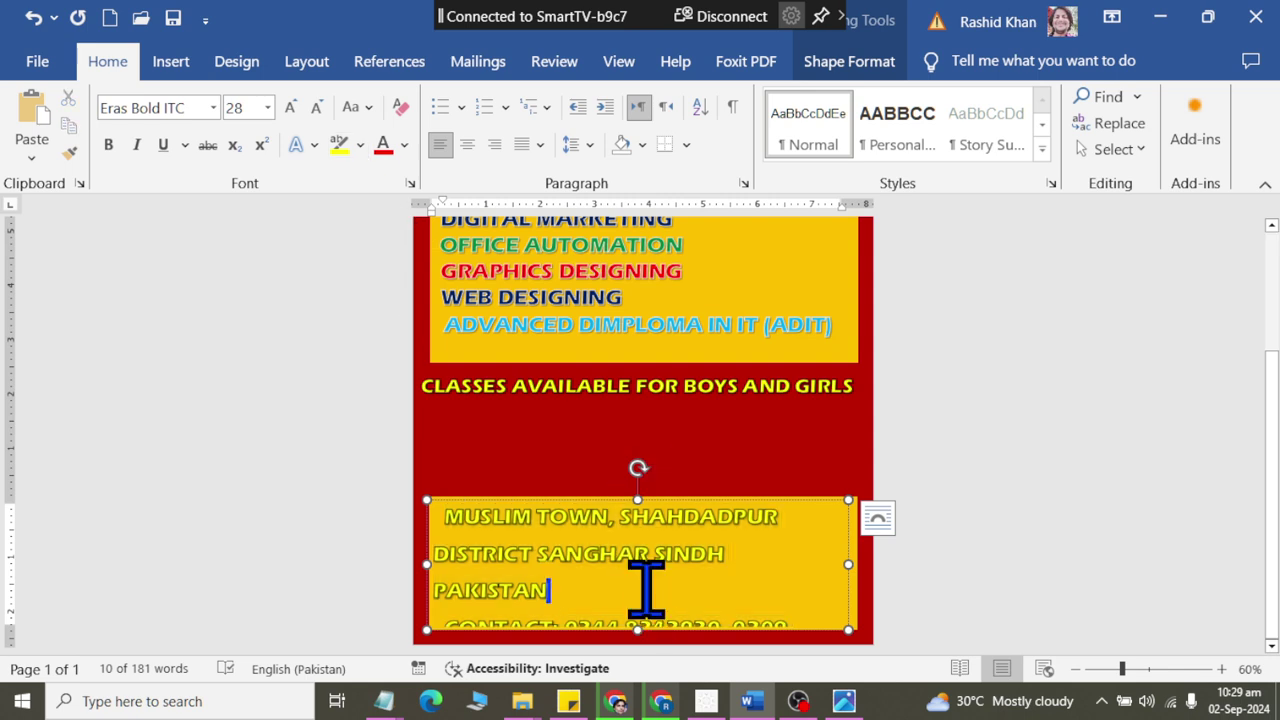
pyautogui.hotkey('ctrl', 'a')
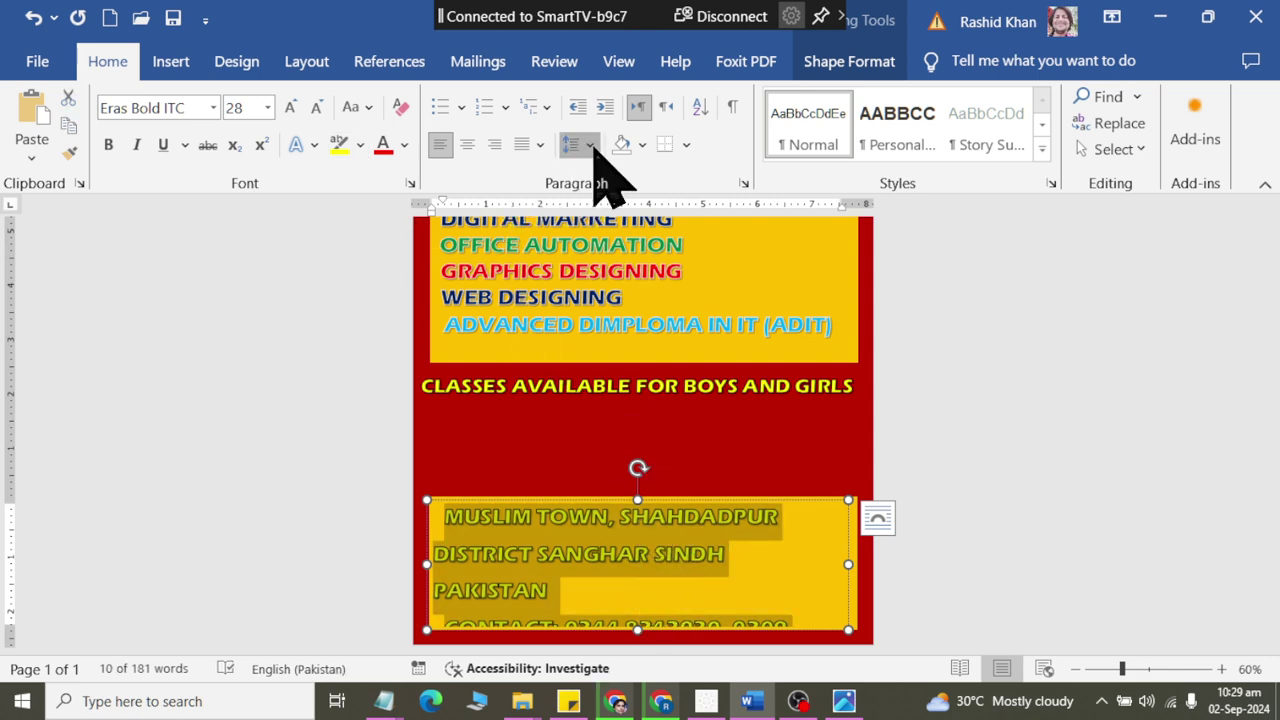
pyautogui.click(580, 145)
pyautogui.click(608, 177)
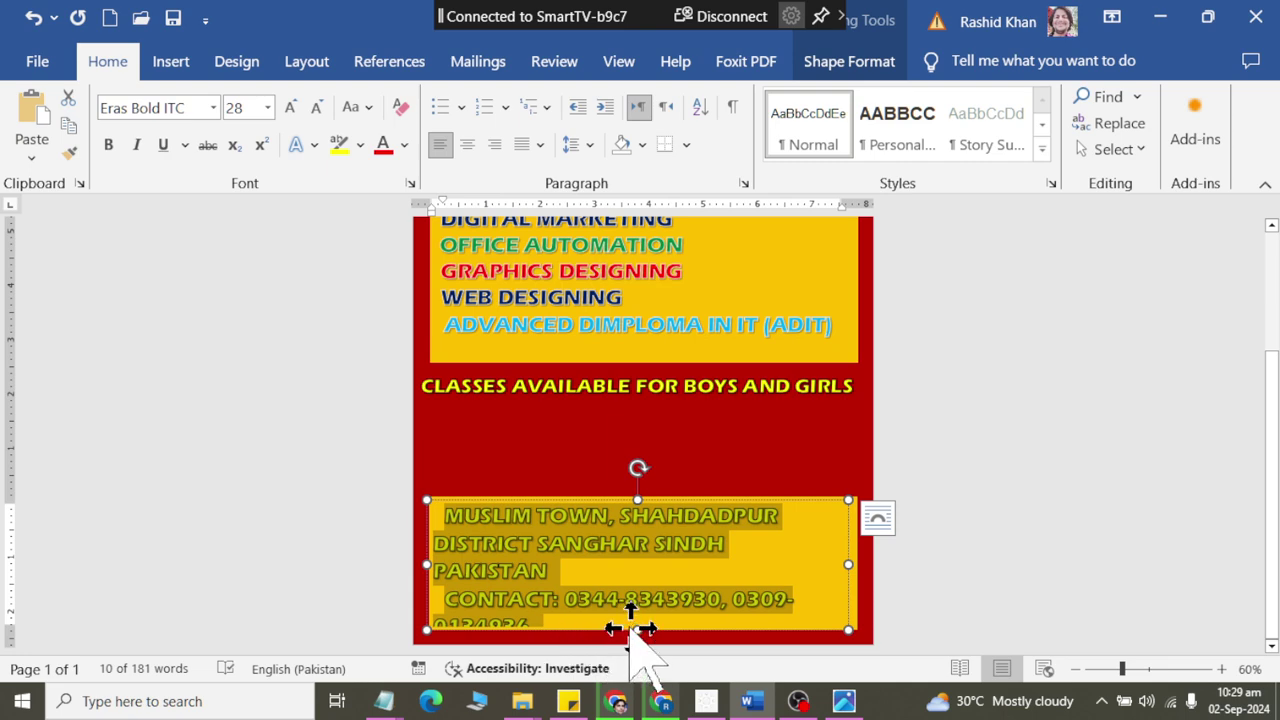
# Browse the font list for a new typeface for the address text.
pyautogui.click(245, 107)
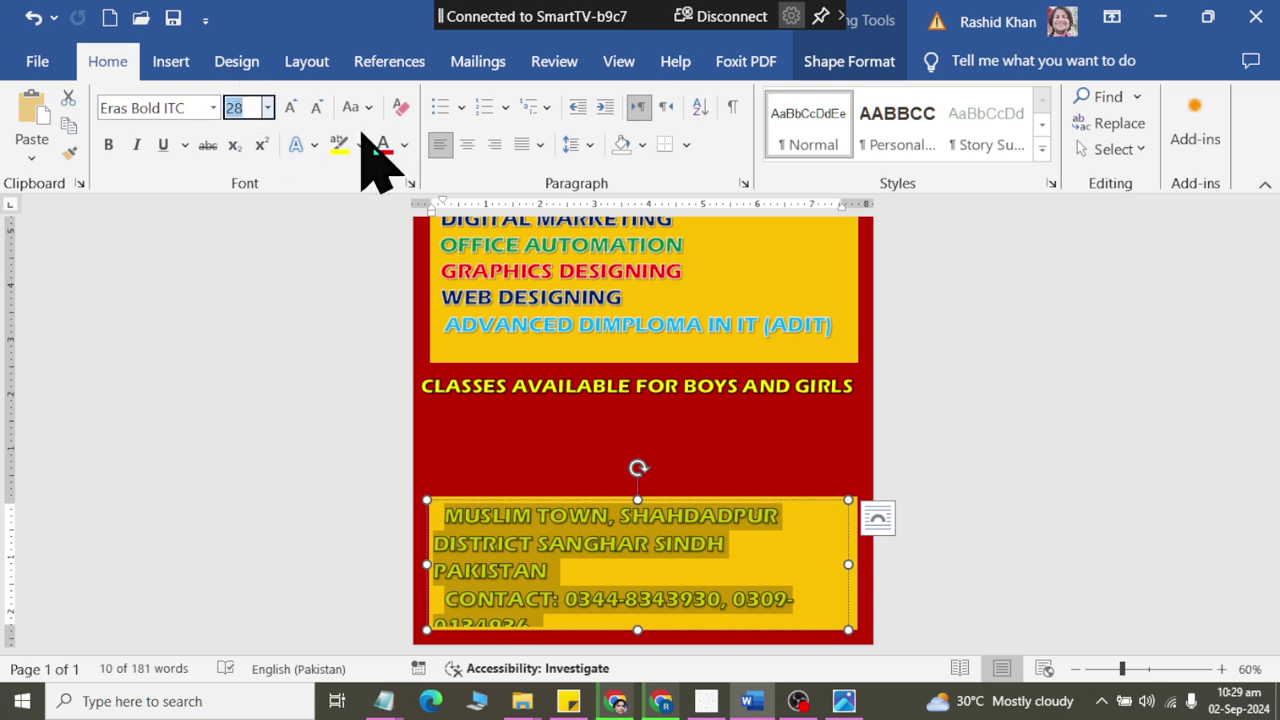
pyautogui.click(208, 108)
pyautogui.click(214, 110)
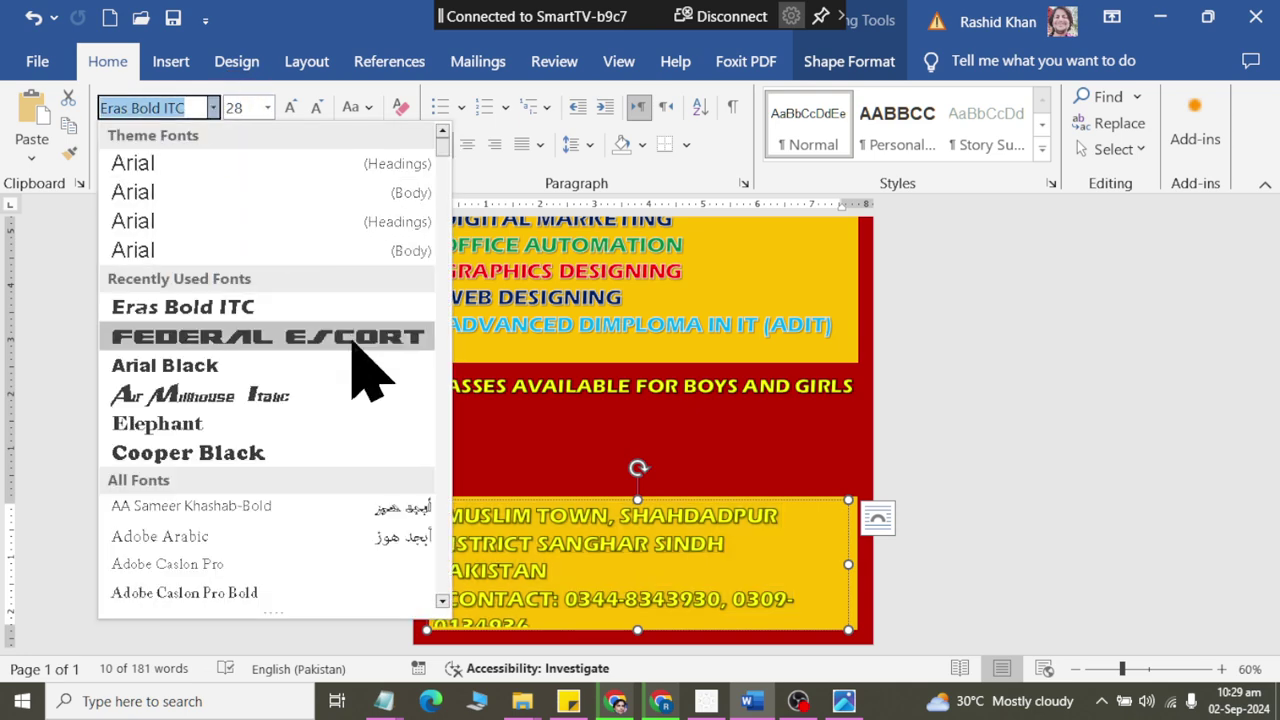
pyautogui.scroll(-2, 338, 360)
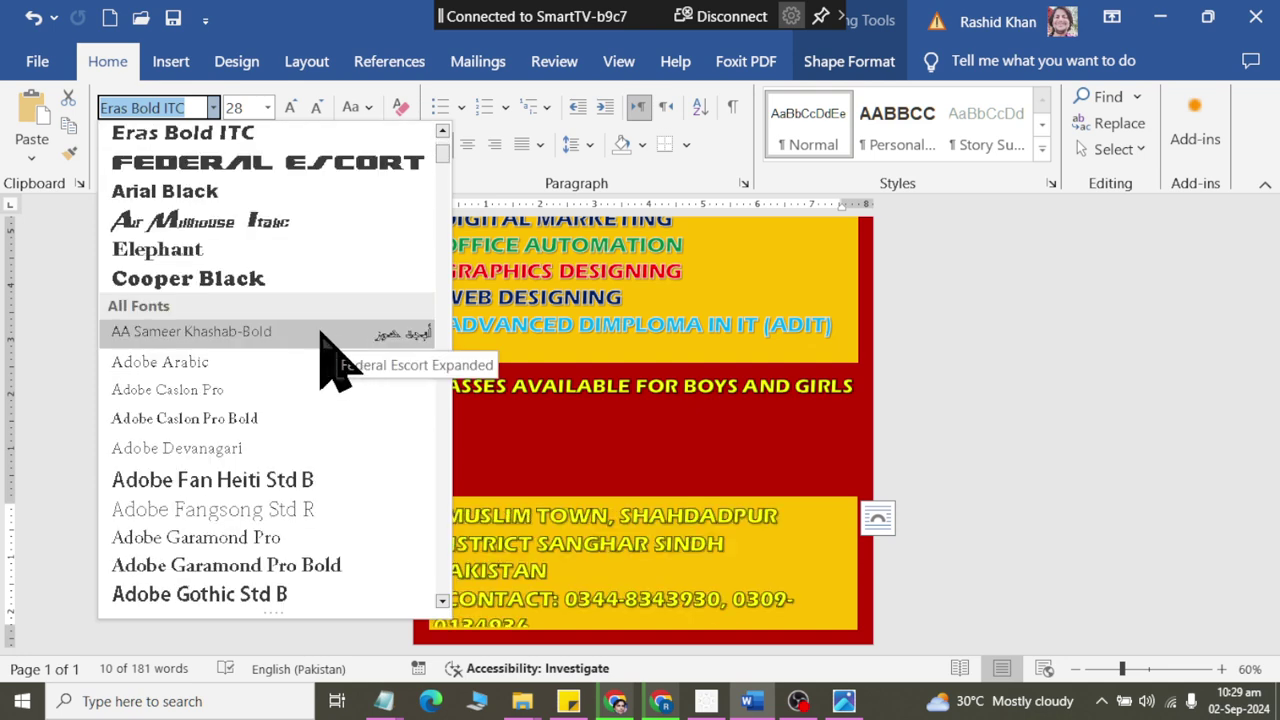
pyautogui.scroll(-1, 252, 280)
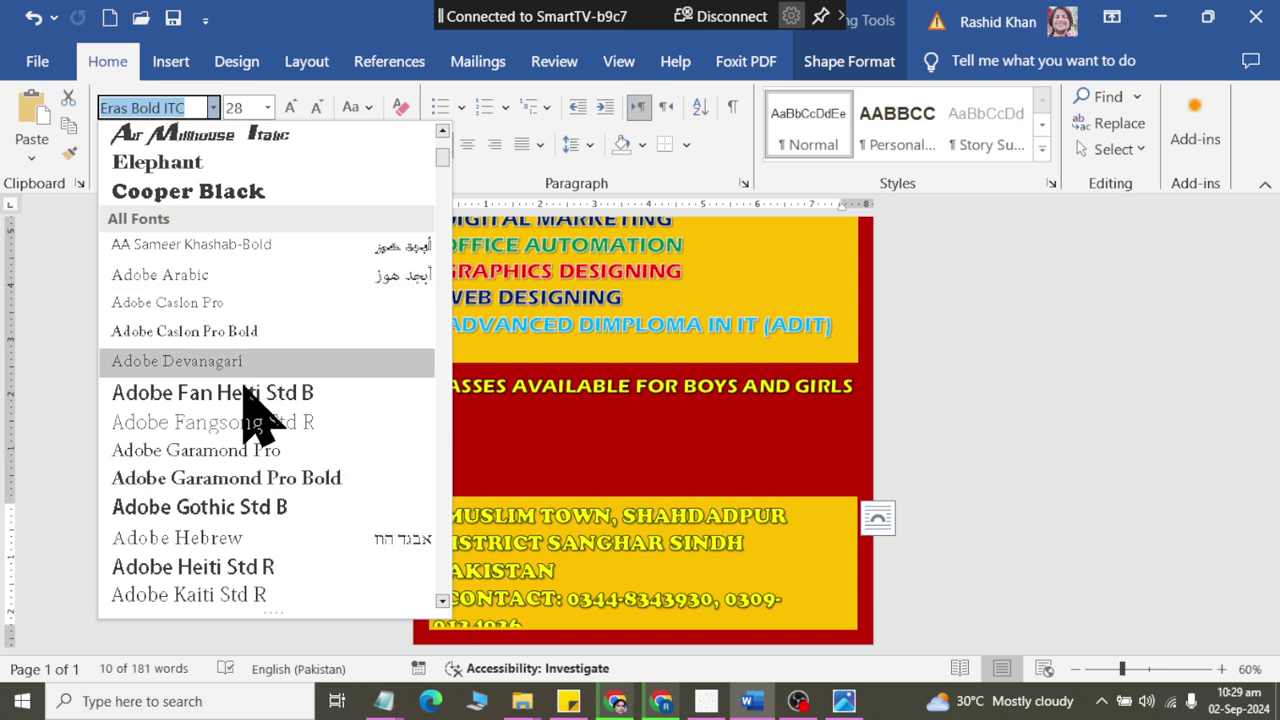
pyautogui.scroll(3, 250, 400)
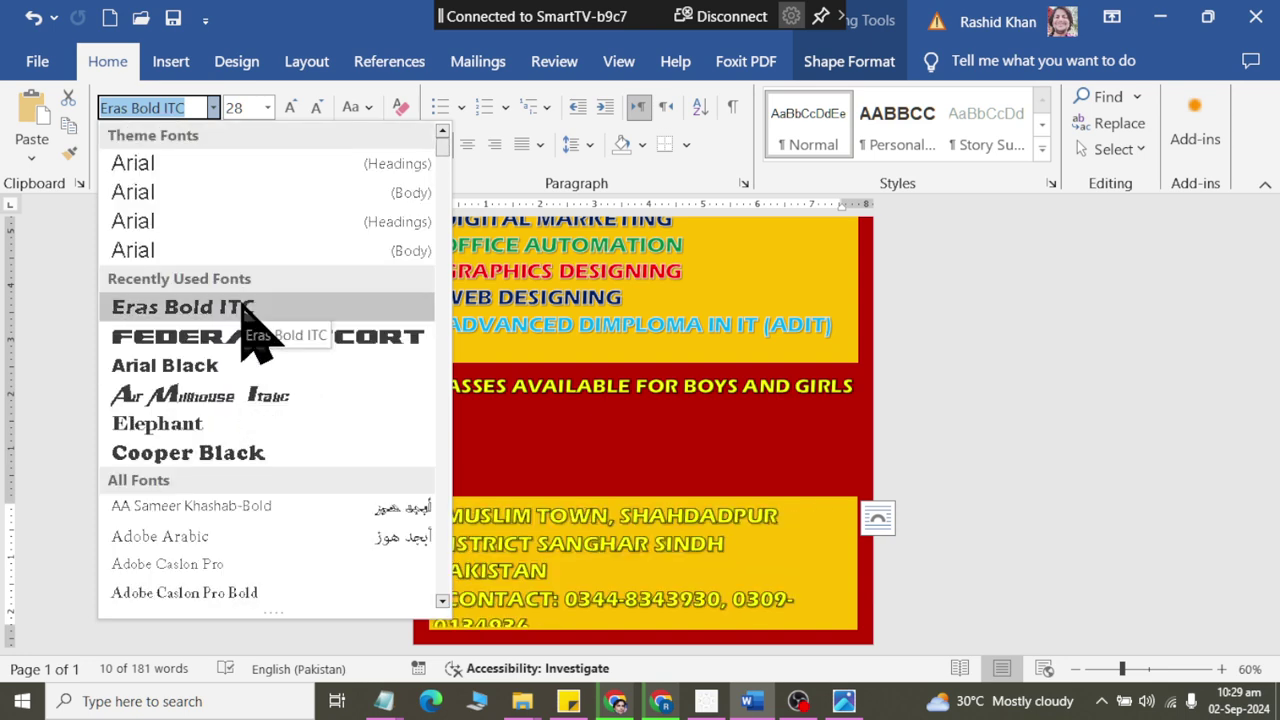
pyautogui.scroll(-5, 256, 420)
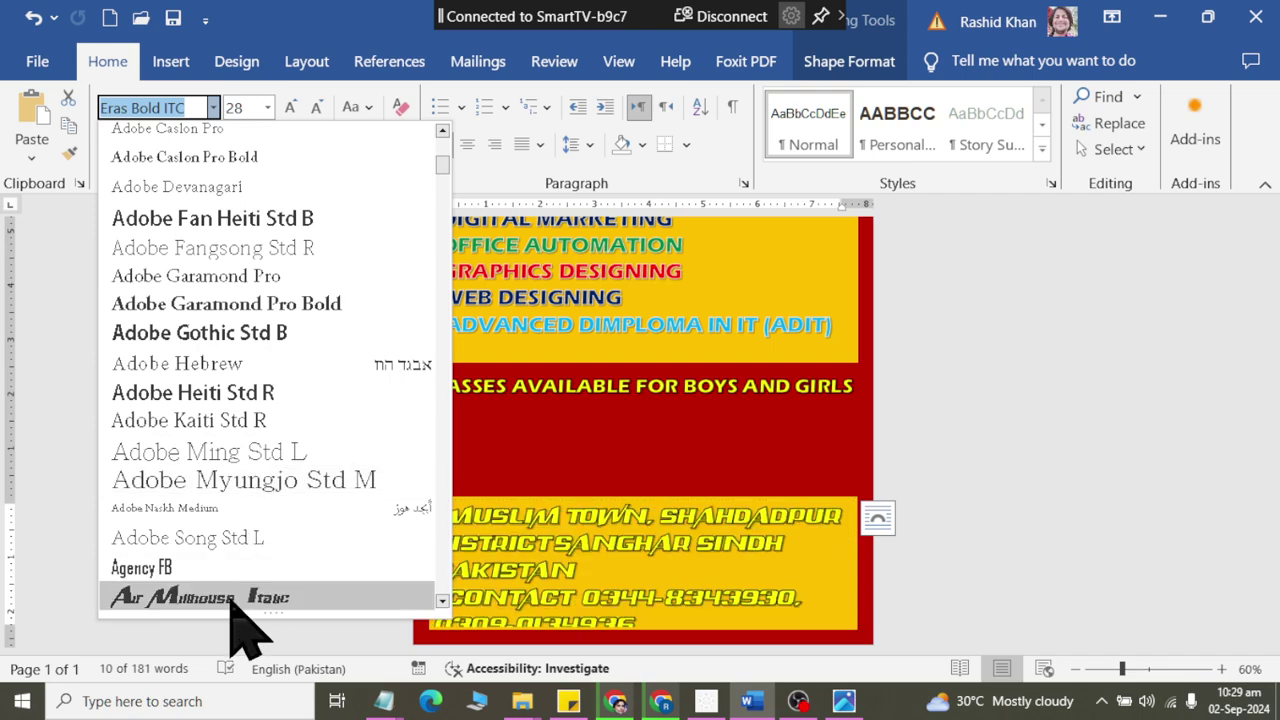
pyautogui.scroll(-6, 254, 510)
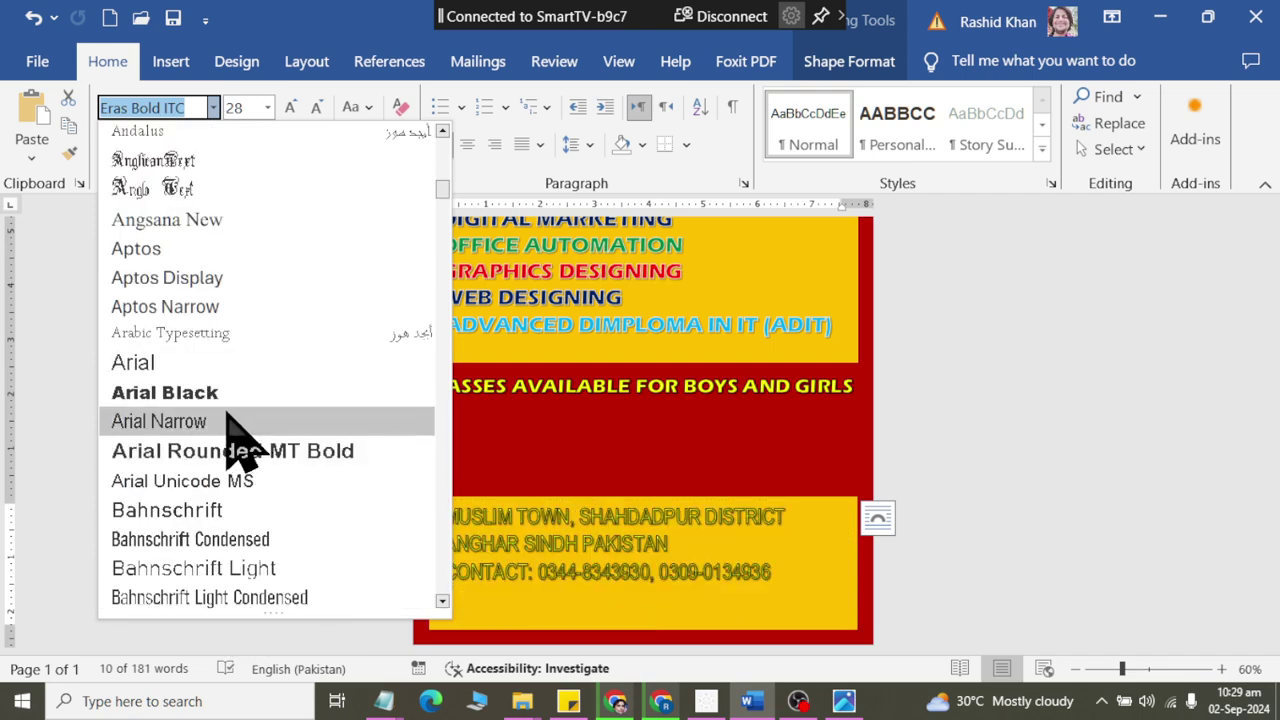
pyautogui.scroll(-5, 245, 440)
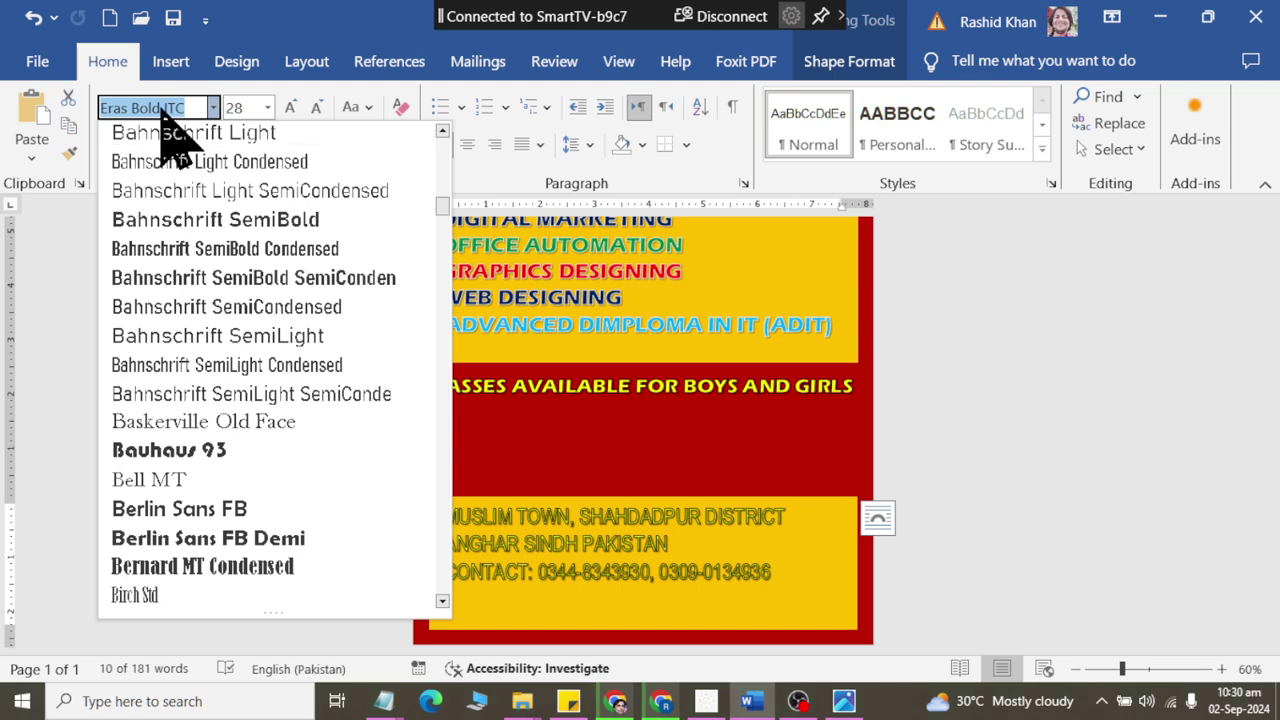
pyautogui.scroll(-3, 250, 440)
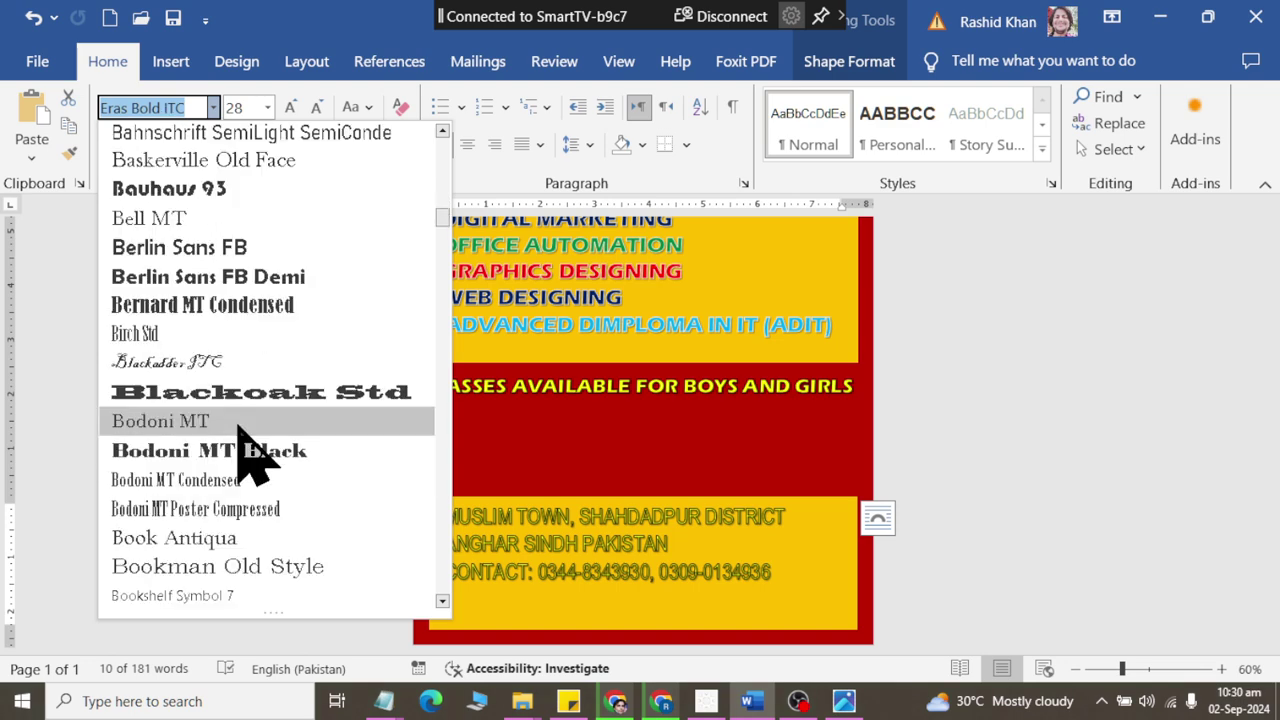
# Apply Berlin Sans FB Demi to the address text, keeping the contact details on their own line.
pyautogui.click(256, 280)
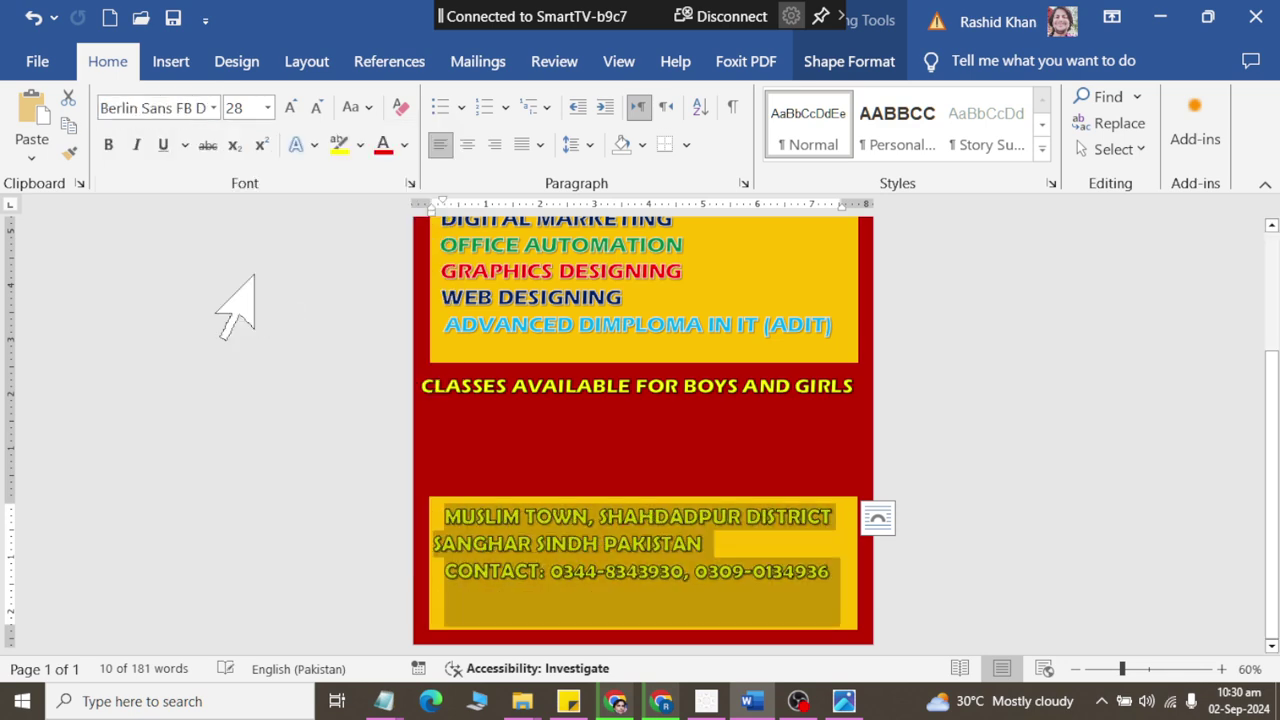
pyautogui.click(290, 107)
pyautogui.click(654, 587)
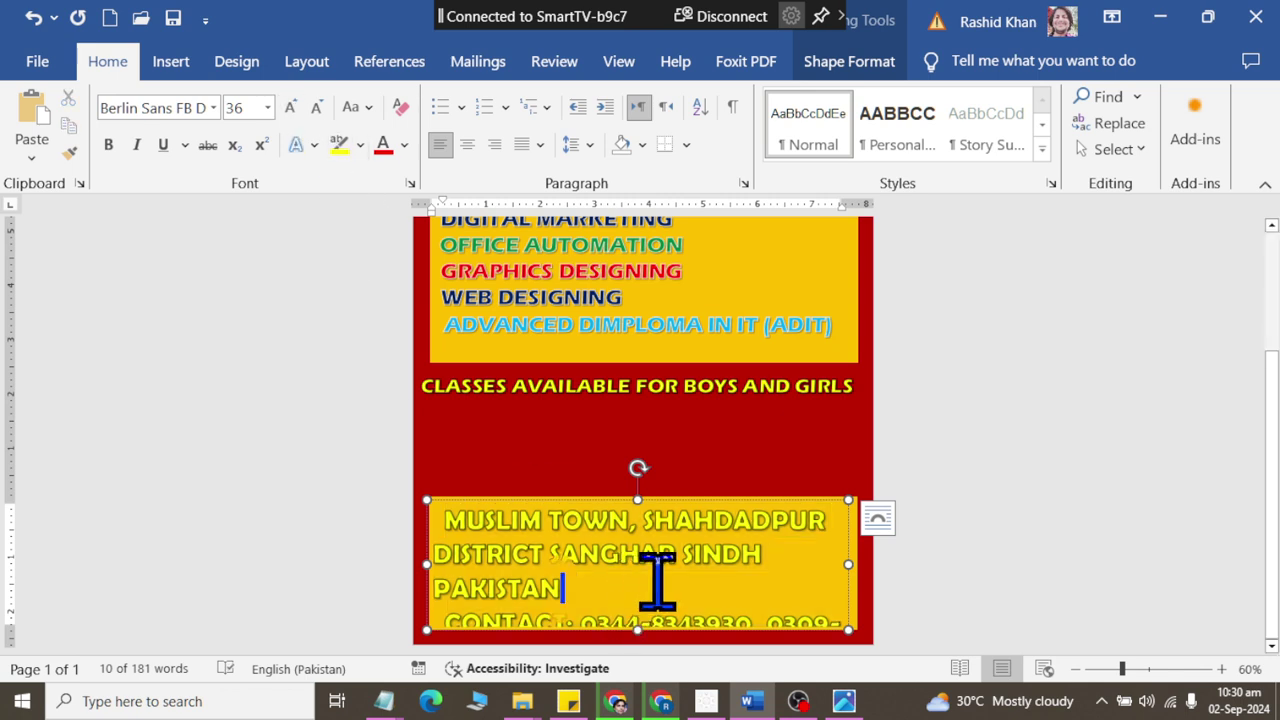
pyautogui.write(',')
pyautogui.press('Delete')
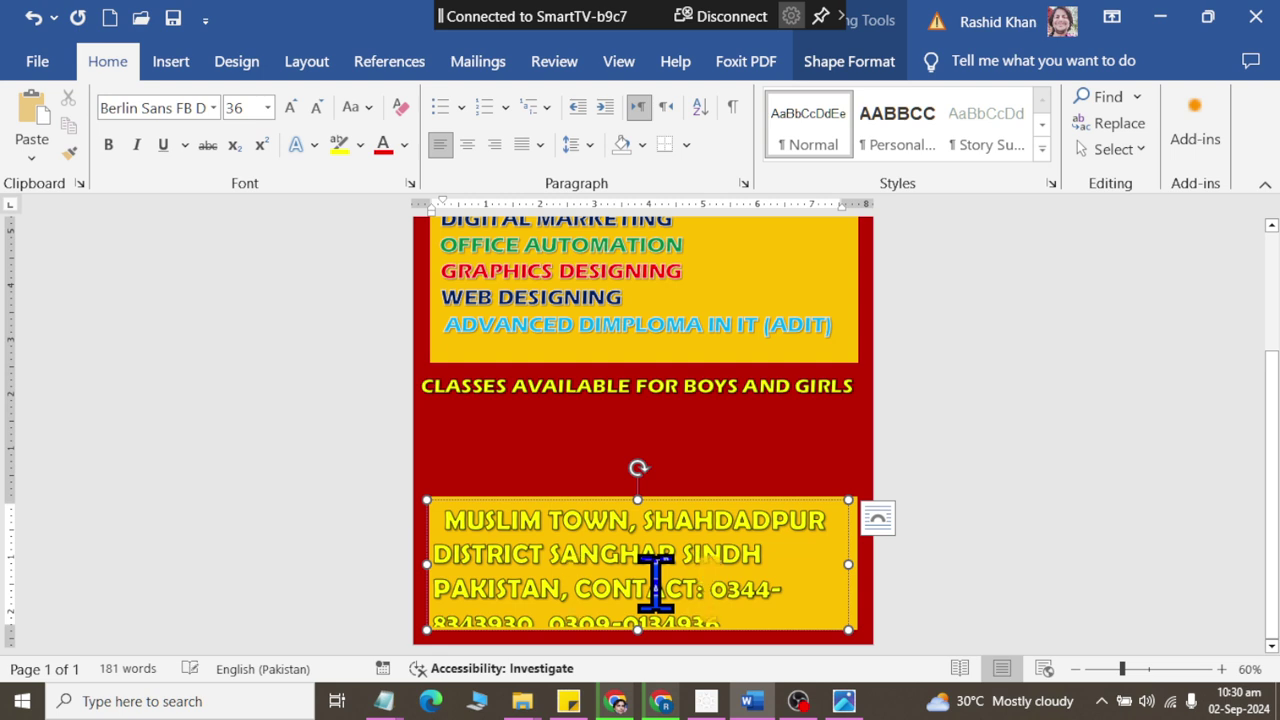
pyautogui.hotkey('ctrl', 'Left')
pyautogui.press('Return')
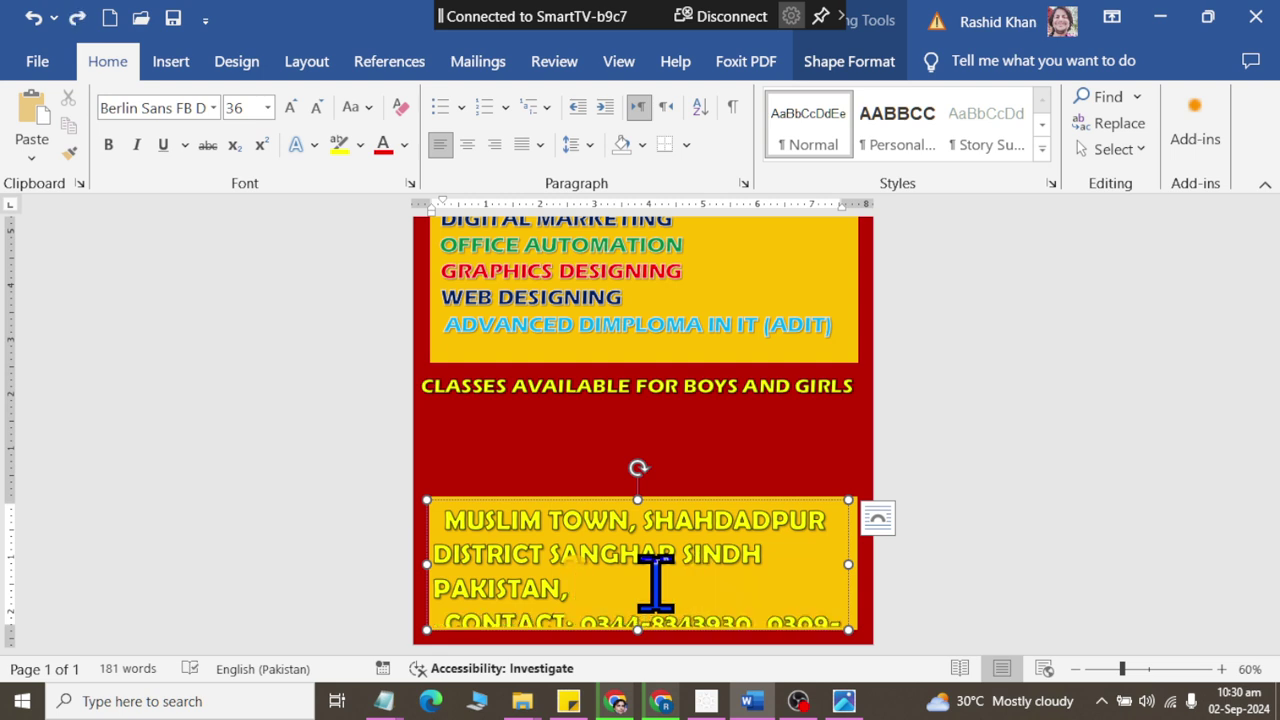
# Reduce the address text size from 34 to 32 to 30 pt.
pyautogui.hotkey('ctrl', 'a')
pyautogui.click(250, 107)
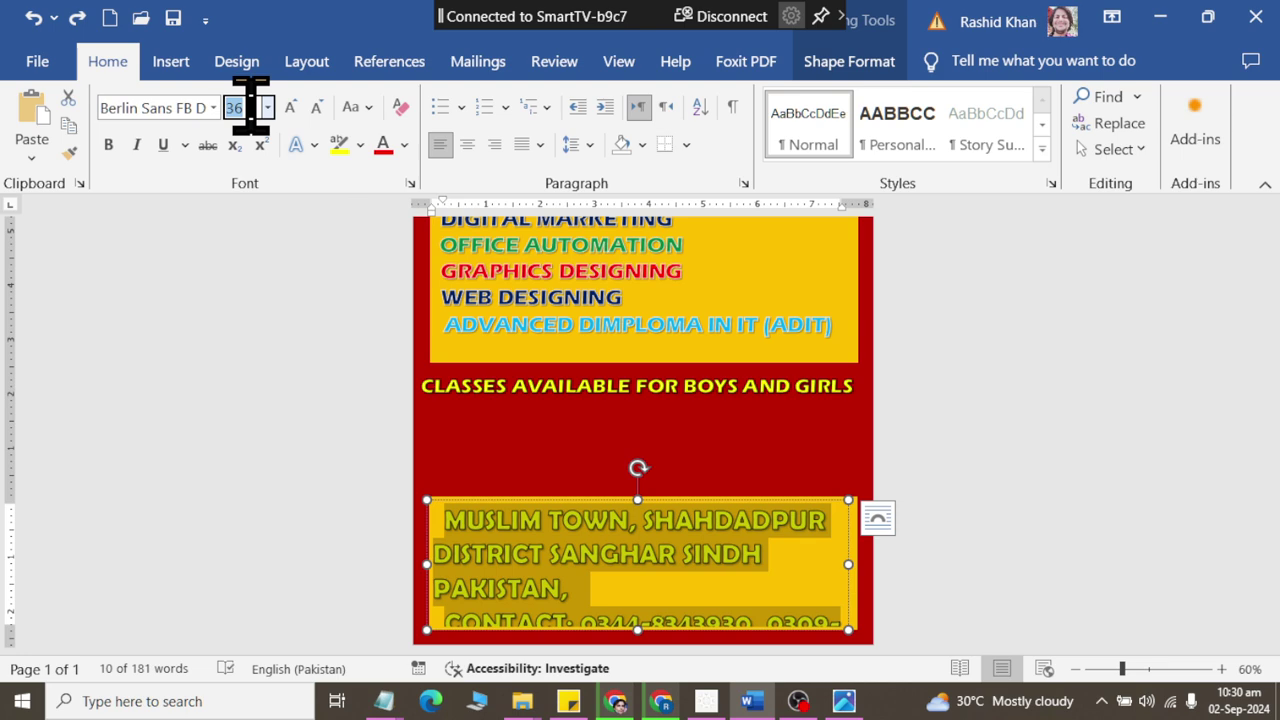
pyautogui.write('34')
pyautogui.press('Return')
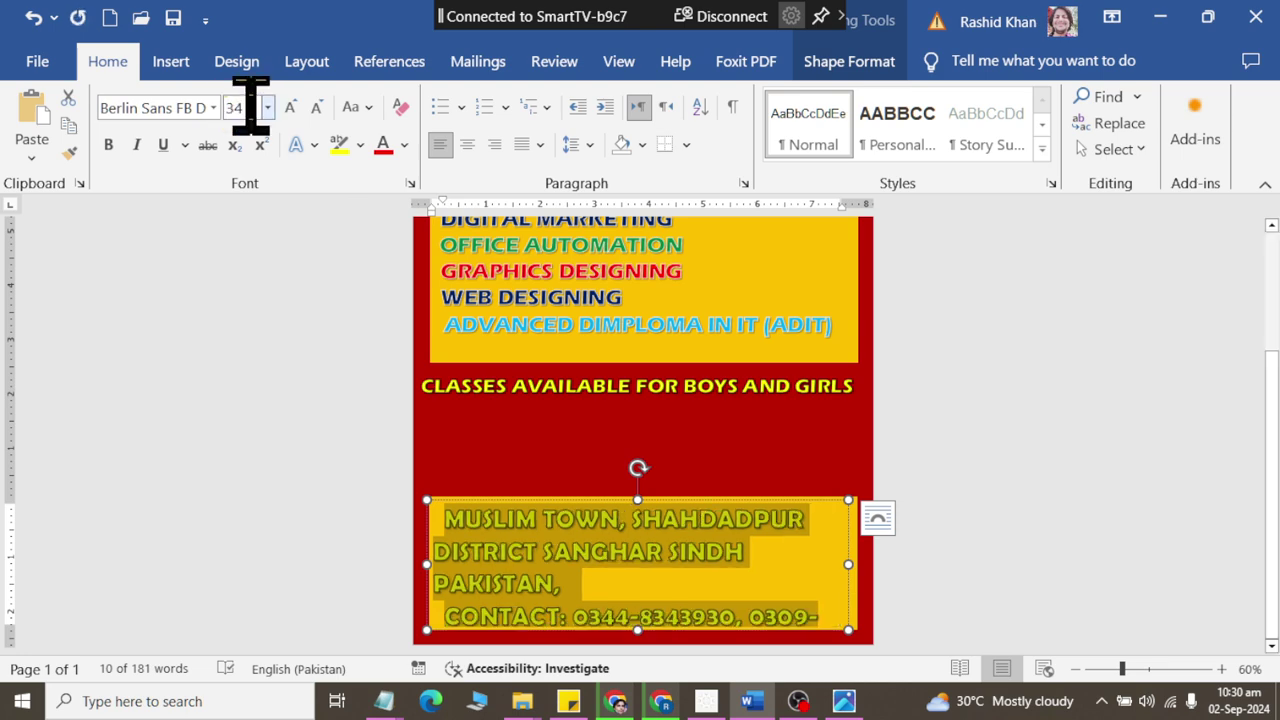
pyautogui.click(250, 107)
pyautogui.press('Return')
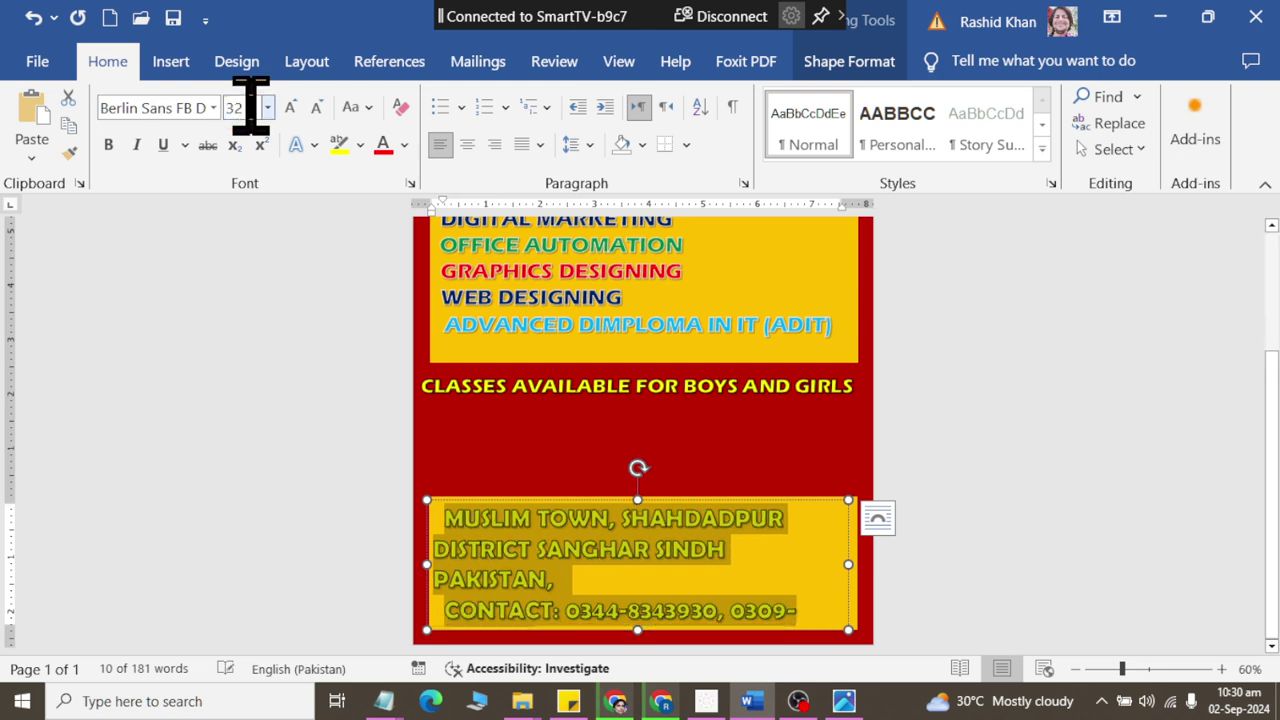
pyautogui.click(250, 107)
pyautogui.write('30')
pyautogui.press('Return')
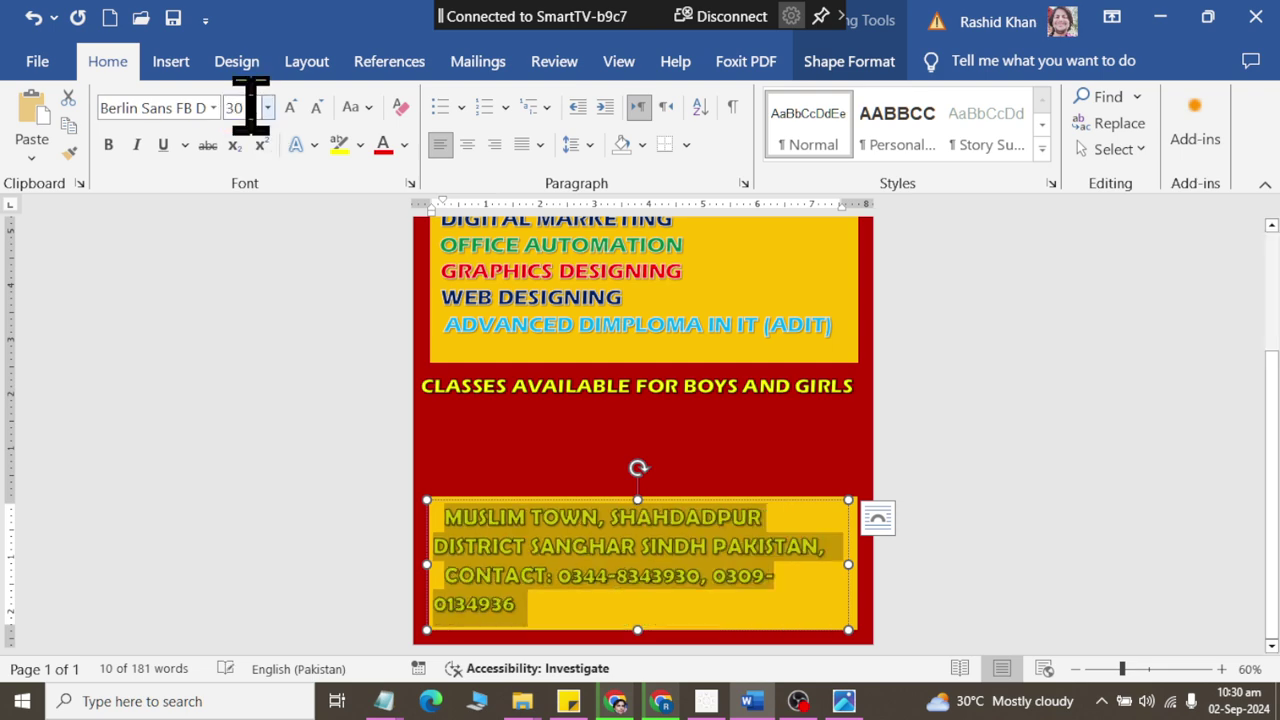
# Break the second phone number onto its own line.
pyautogui.click(713, 576)
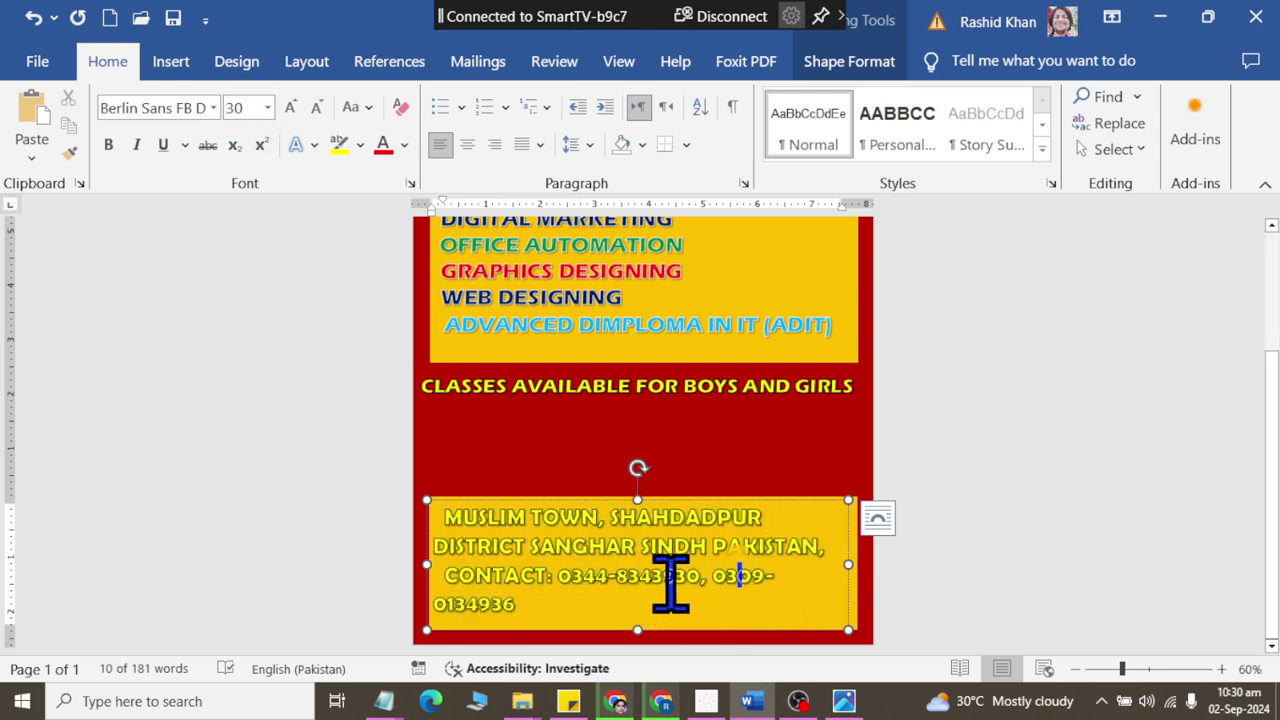
pyautogui.press('Return')
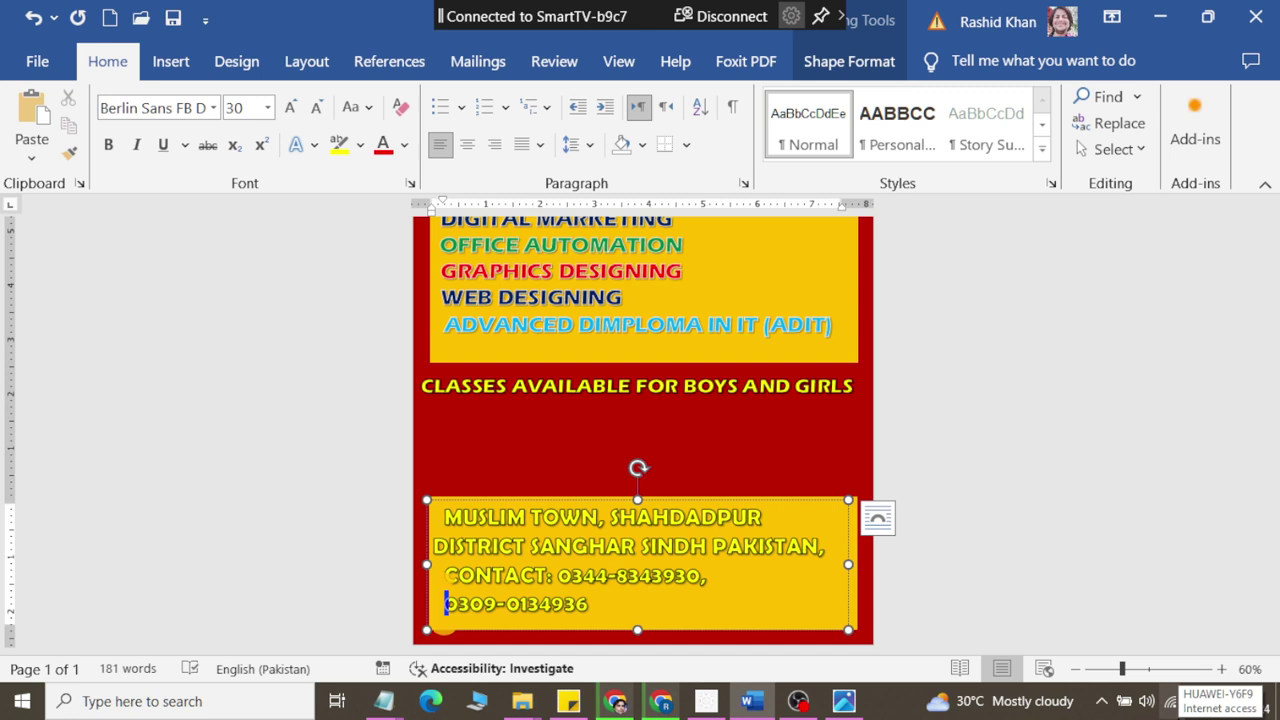
pyautogui.hotkey('ctrl', 'a')
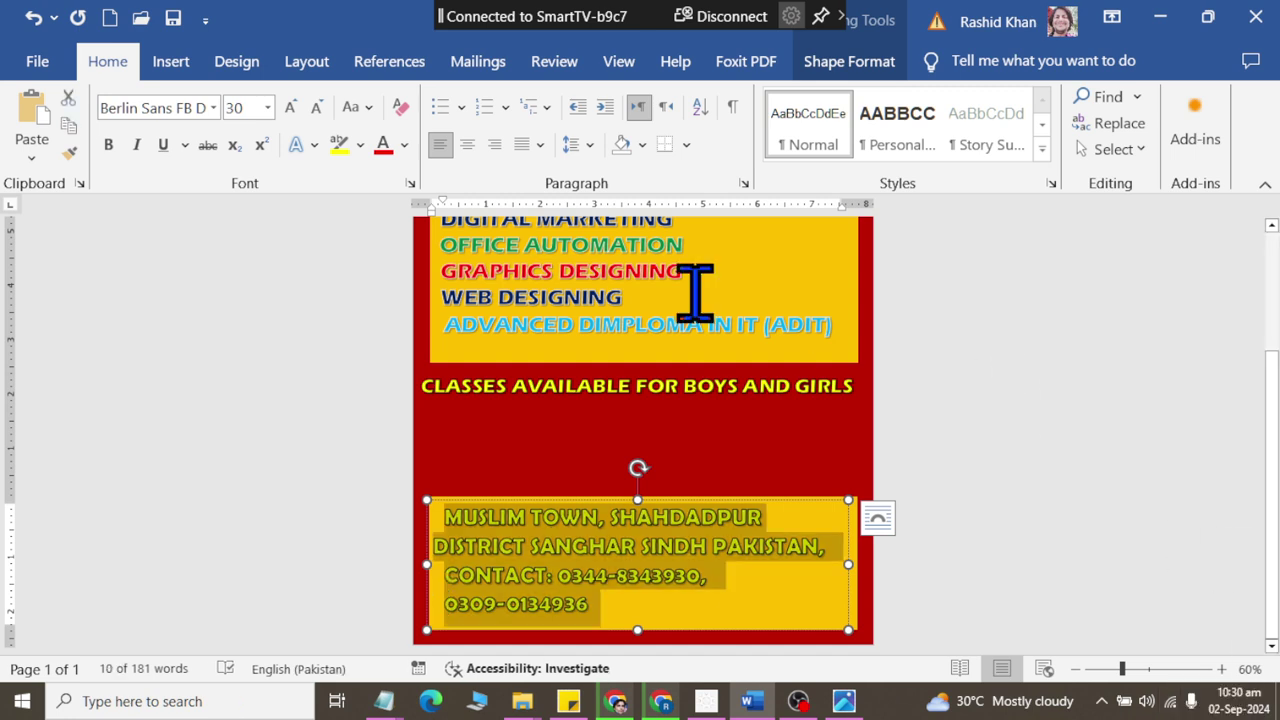
# Center the address lines within the box and reselect the text.
pyautogui.click(470, 145)
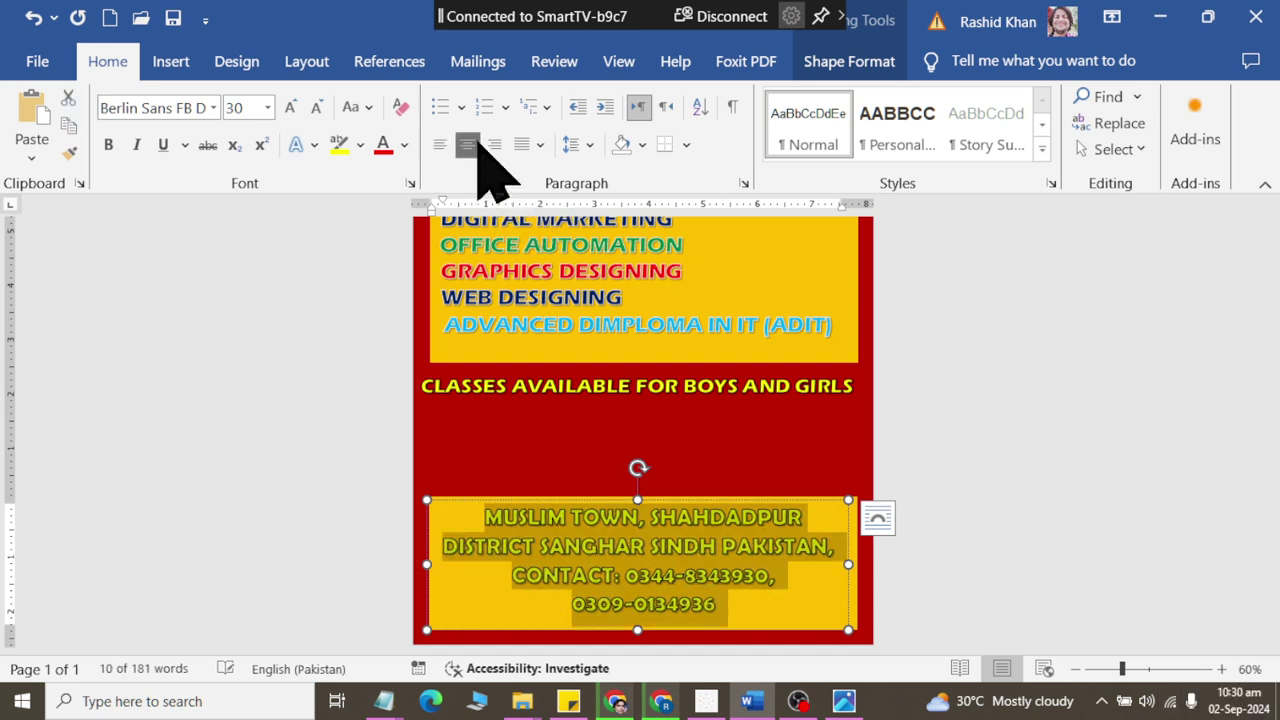
pyautogui.click(763, 607)
pyautogui.moveTo(691, 591); pyautogui.dragTo(457, 514)
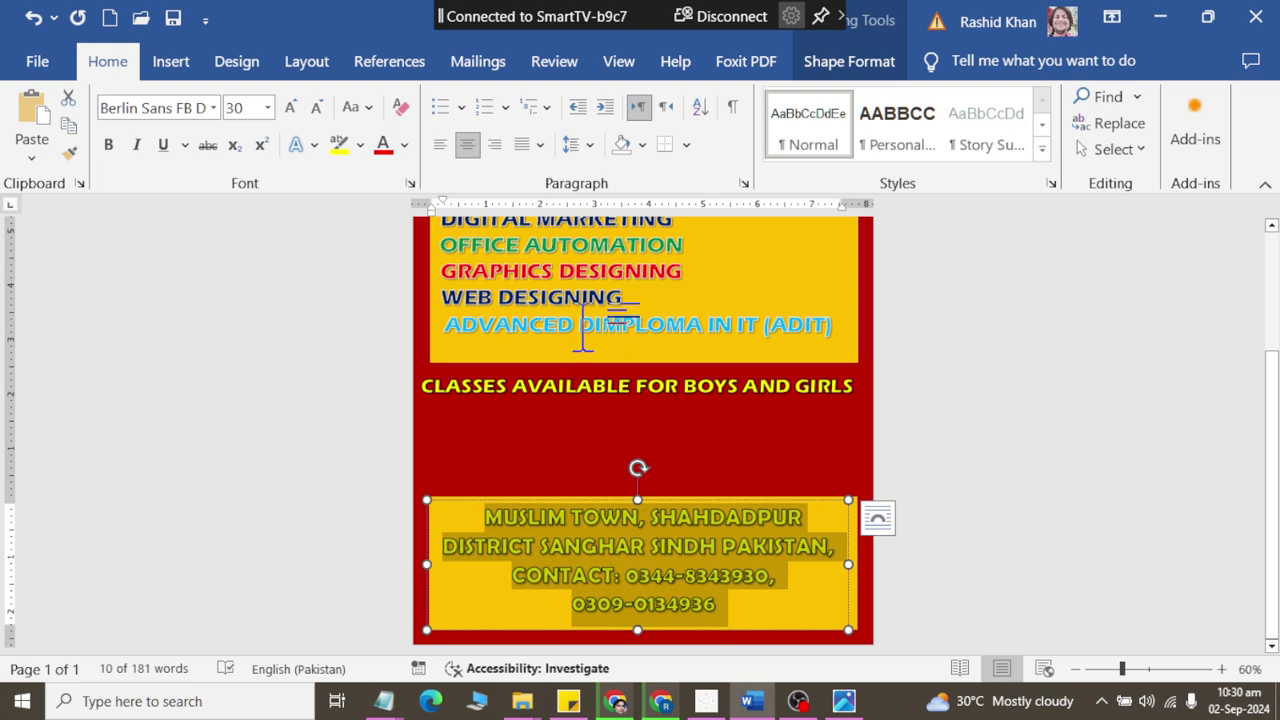
# Make the address text black with a black 1½ pt text outline.
pyautogui.click(842, 62)
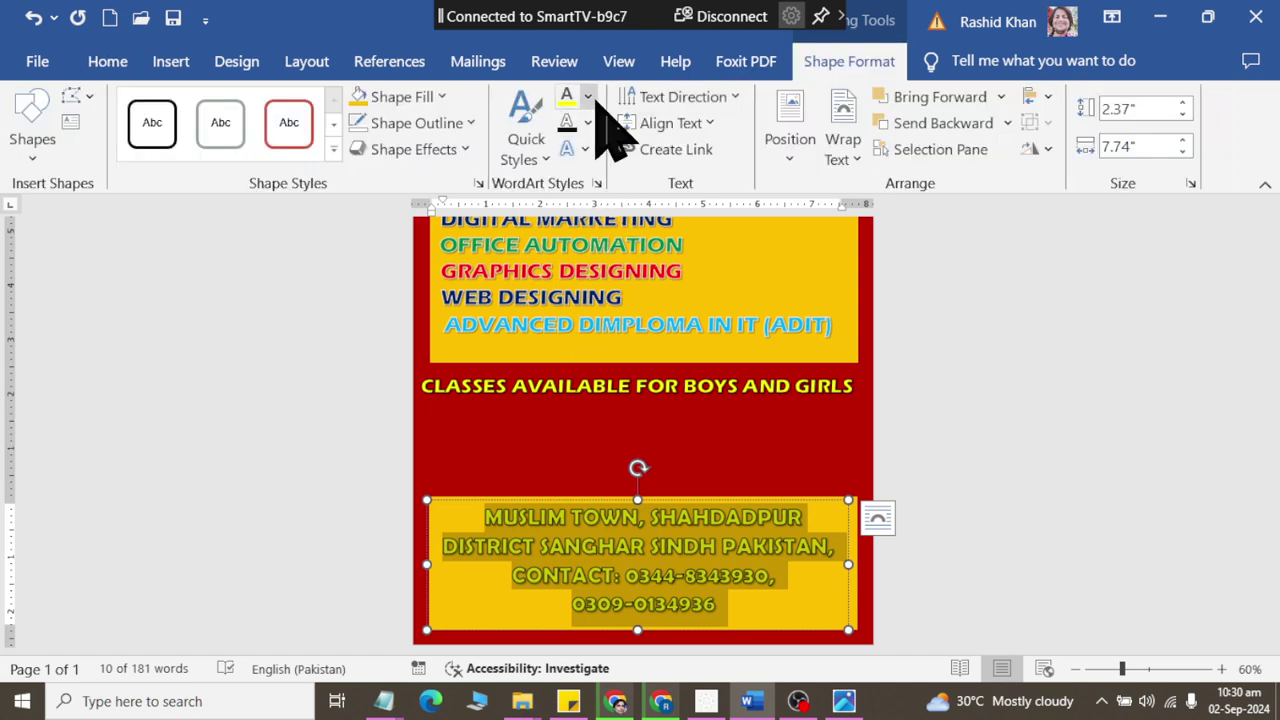
pyautogui.click(587, 96)
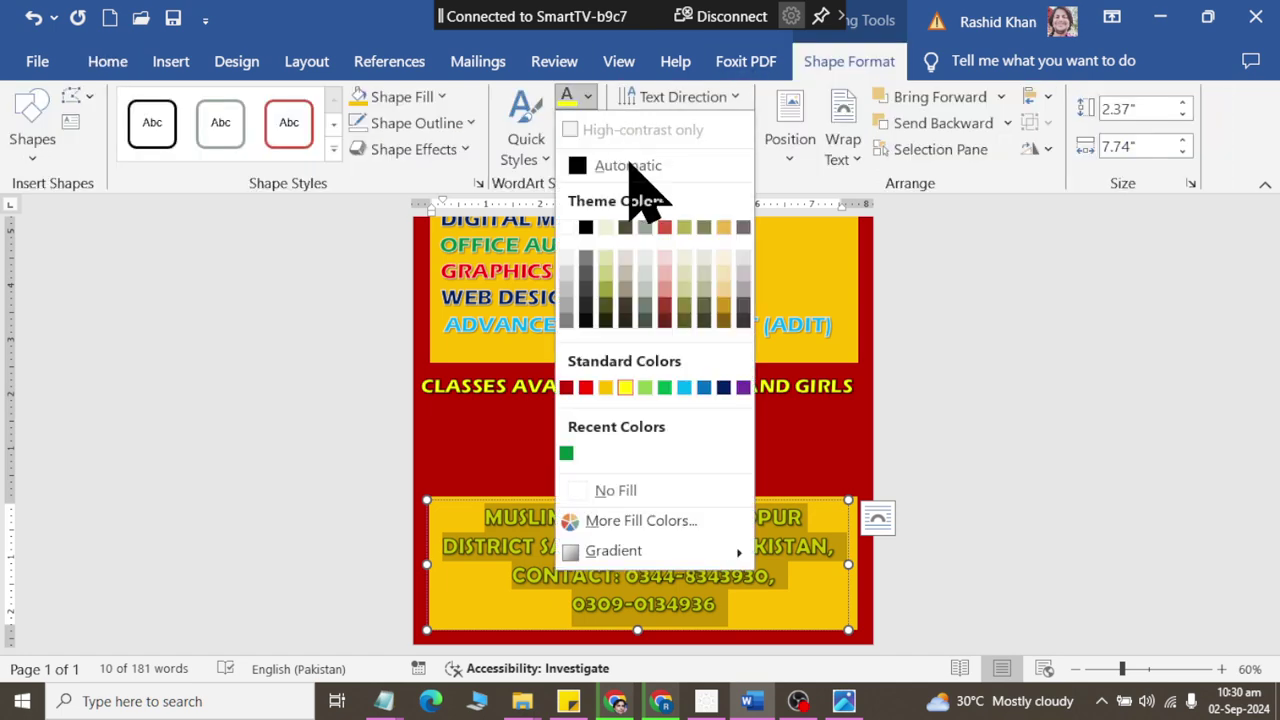
pyautogui.click(586, 320)
pyautogui.click(587, 122)
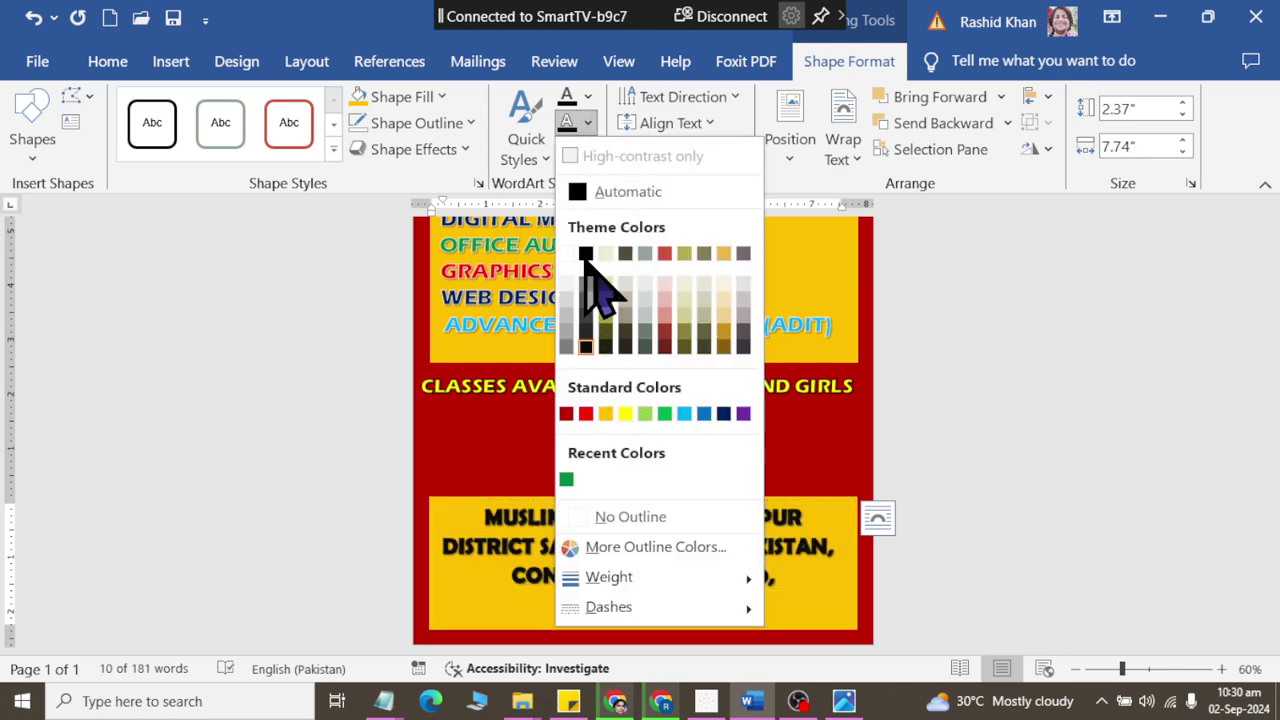
pyautogui.click(582, 251)
pyautogui.click(587, 122)
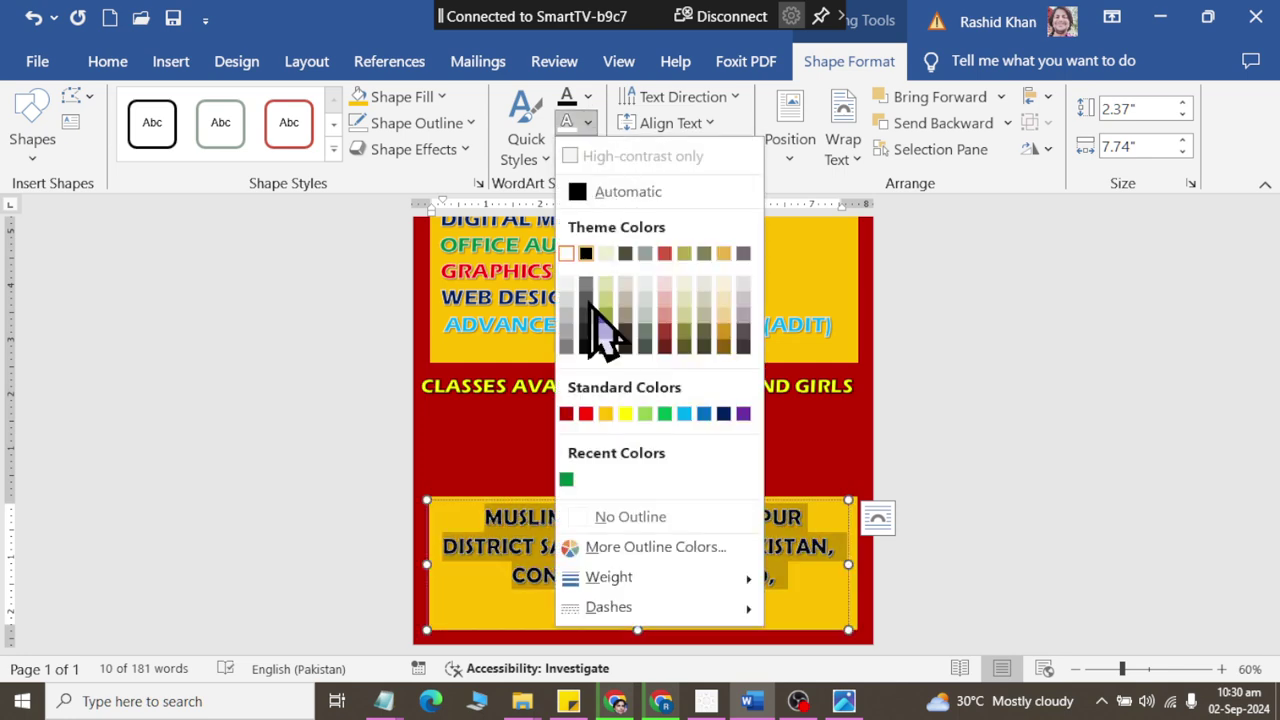
pyautogui.moveTo(615, 580)
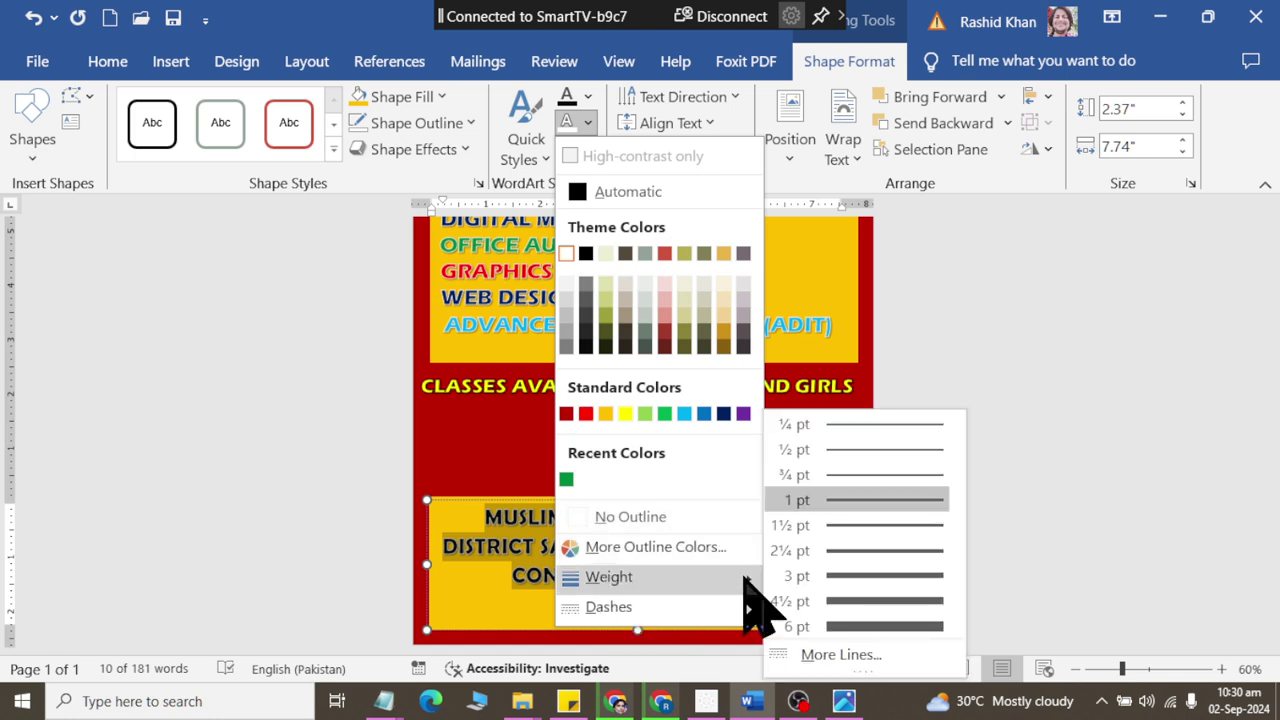
pyautogui.click(821, 525)
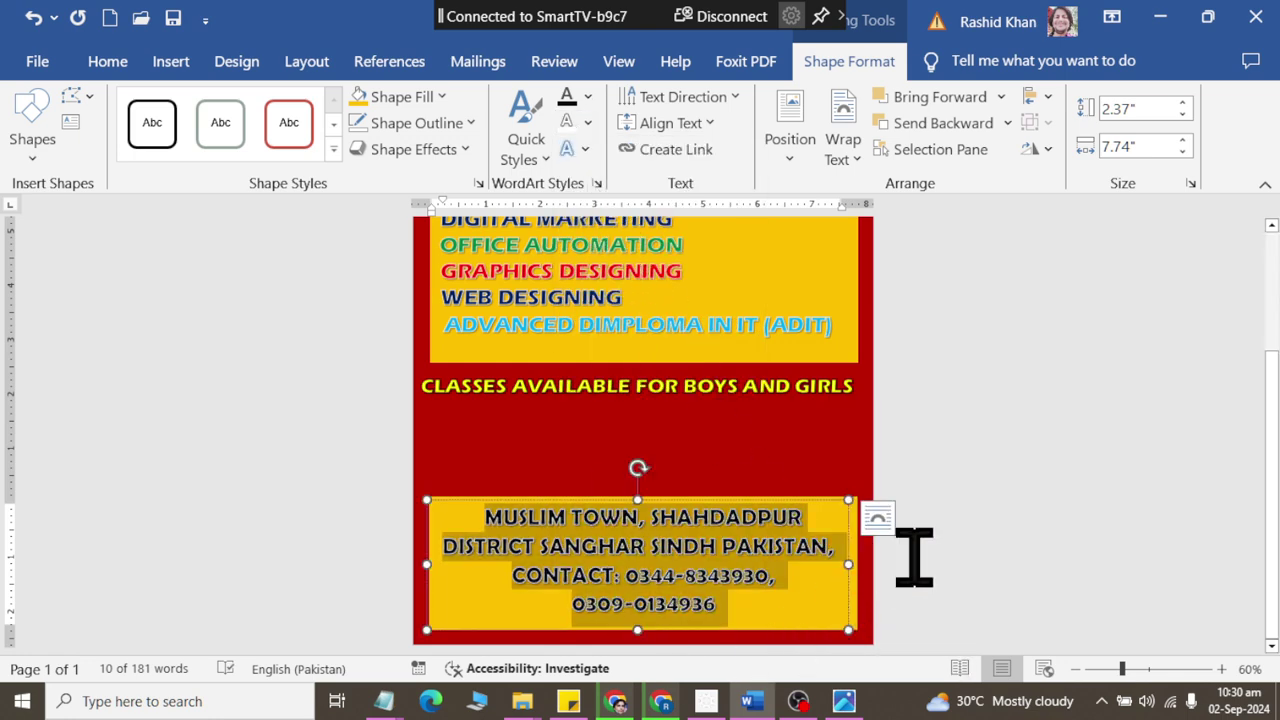
# Deselect the address box and scroll through the finished flyer to review it.
pyautogui.click(843, 600)
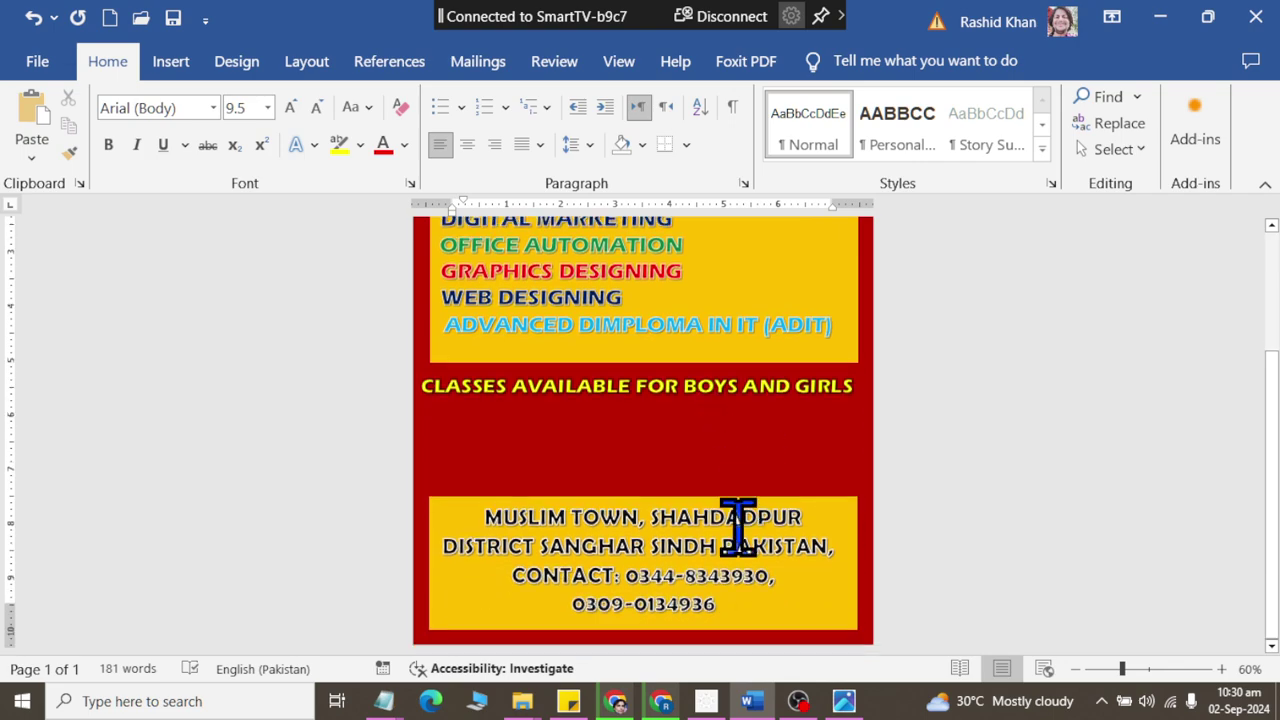
pyautogui.scroll(3, 738, 527)
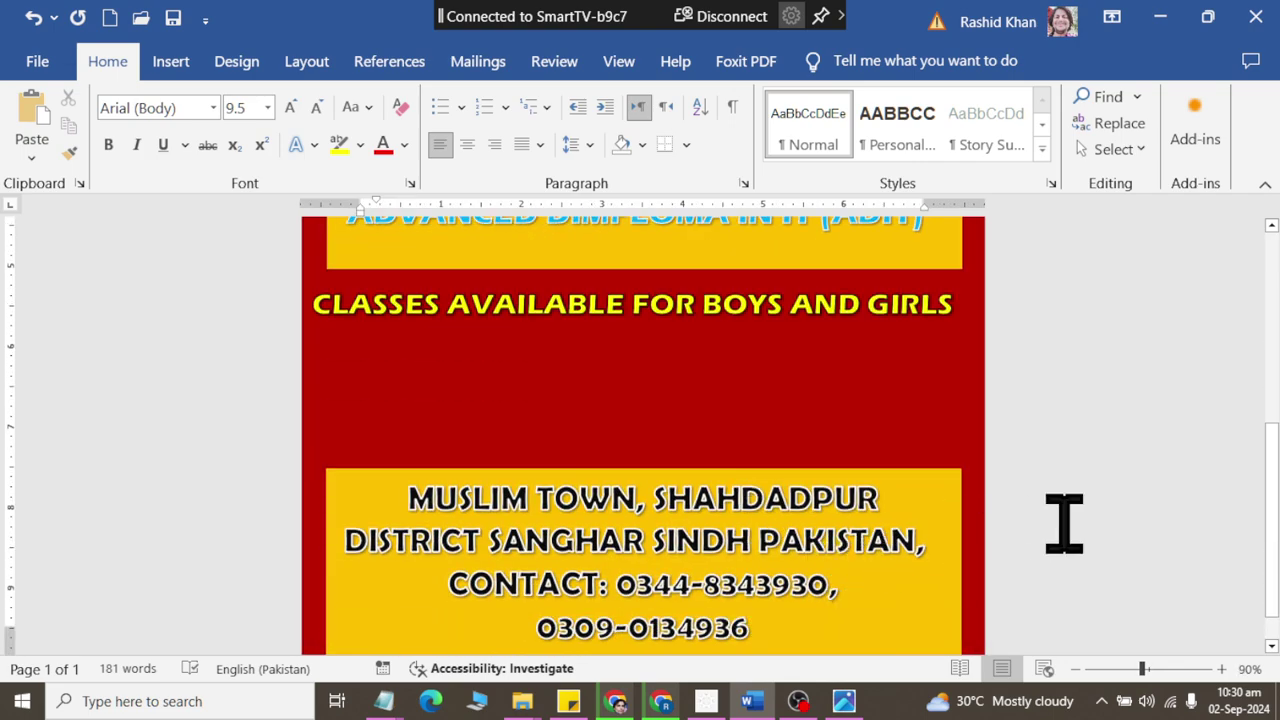
pyautogui.scroll(-1, 1064, 521)
pyautogui.scroll(4, 1064, 521)
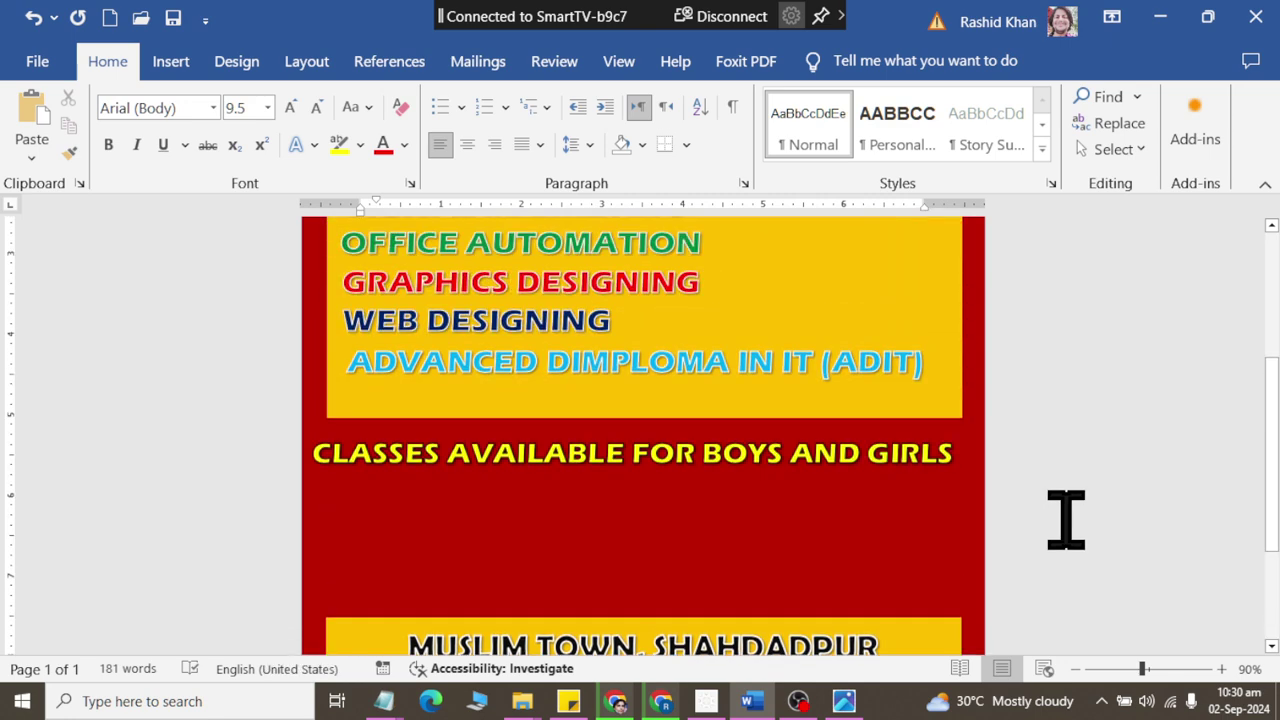
pyautogui.scroll(2, 1064, 521)
pyautogui.scroll(-3, 1069, 512)
pyautogui.scroll(3, 1069, 512)
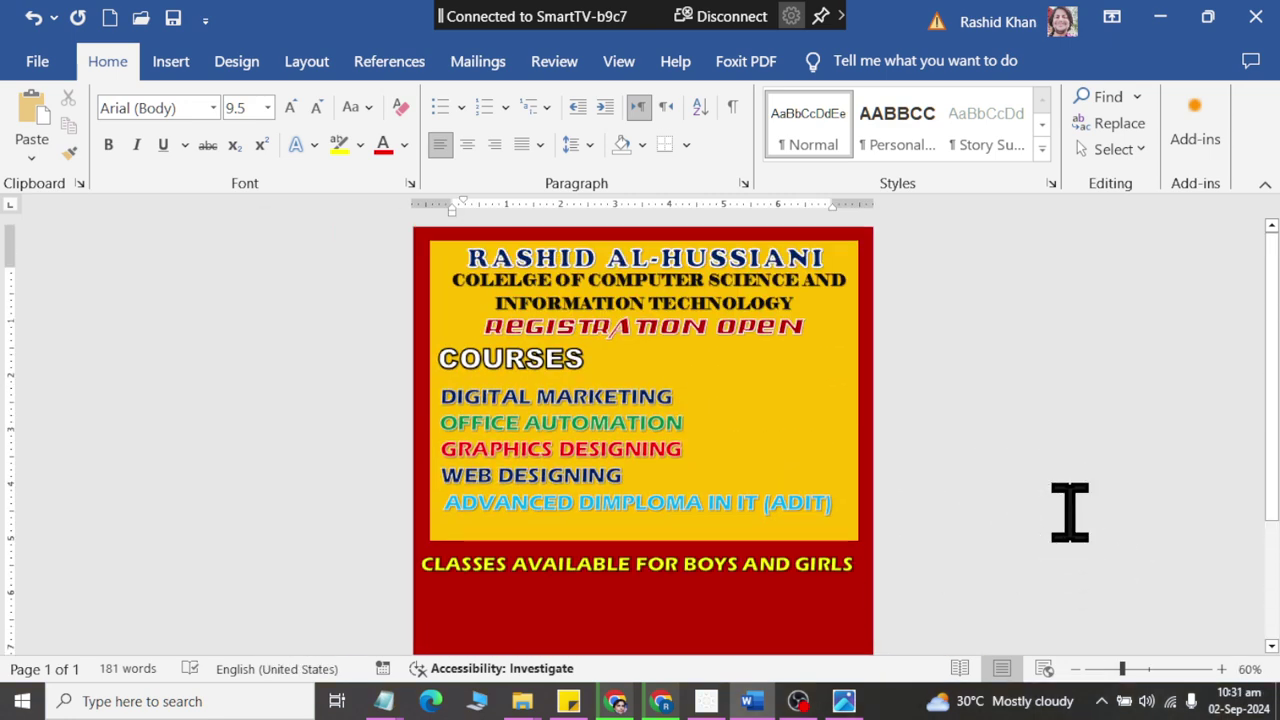
# Draw a rounded rectangle beside the course list and nudge it slightly into place.
pyautogui.click(168, 64)
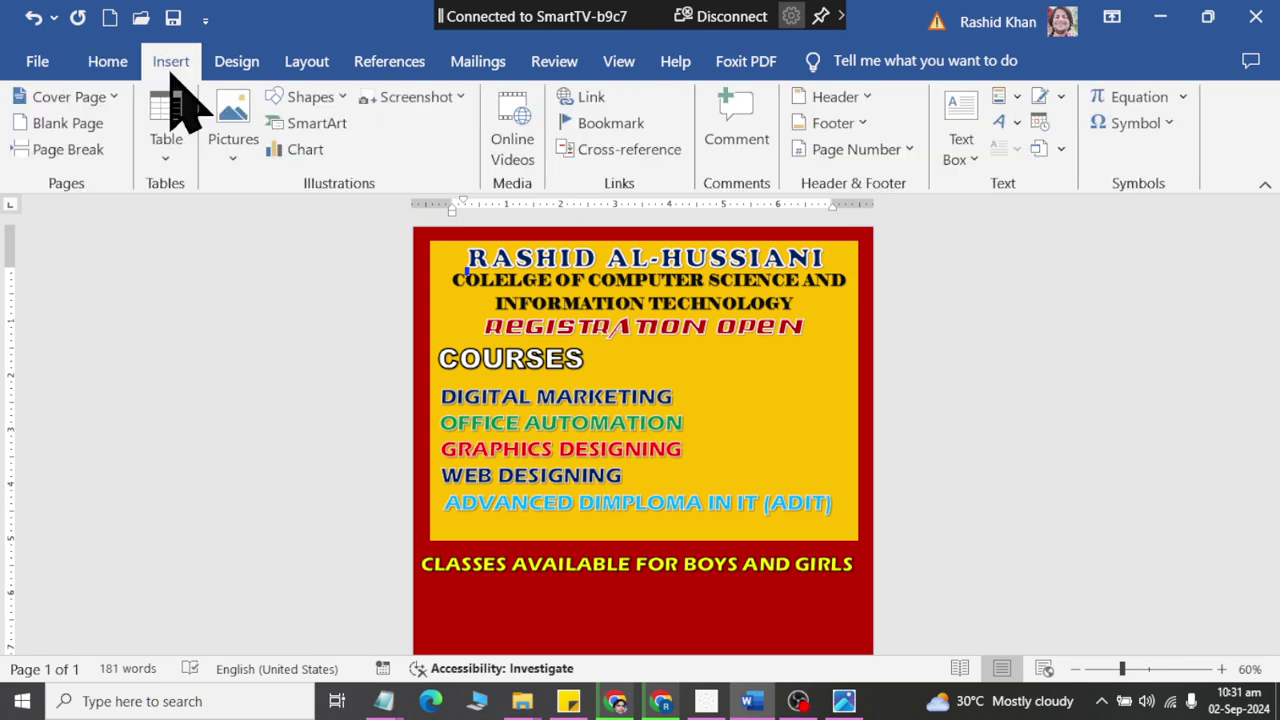
pyautogui.click(310, 97)
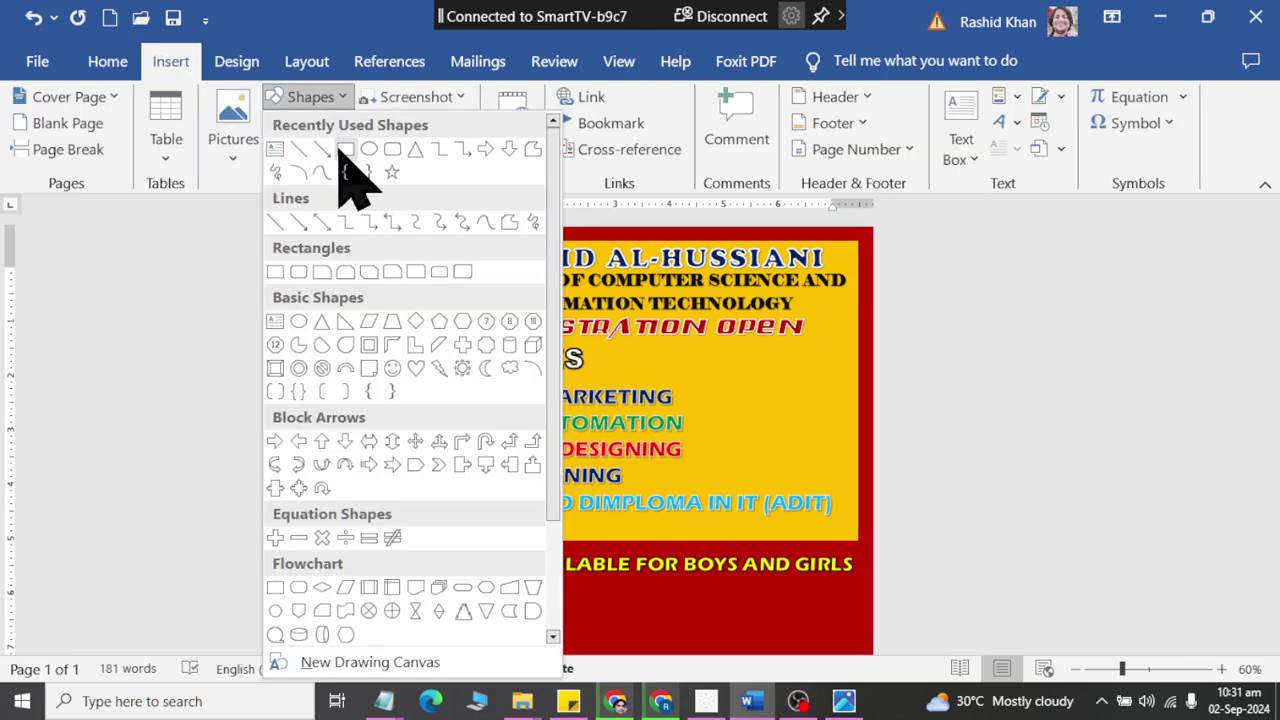
pyautogui.click(393, 150)
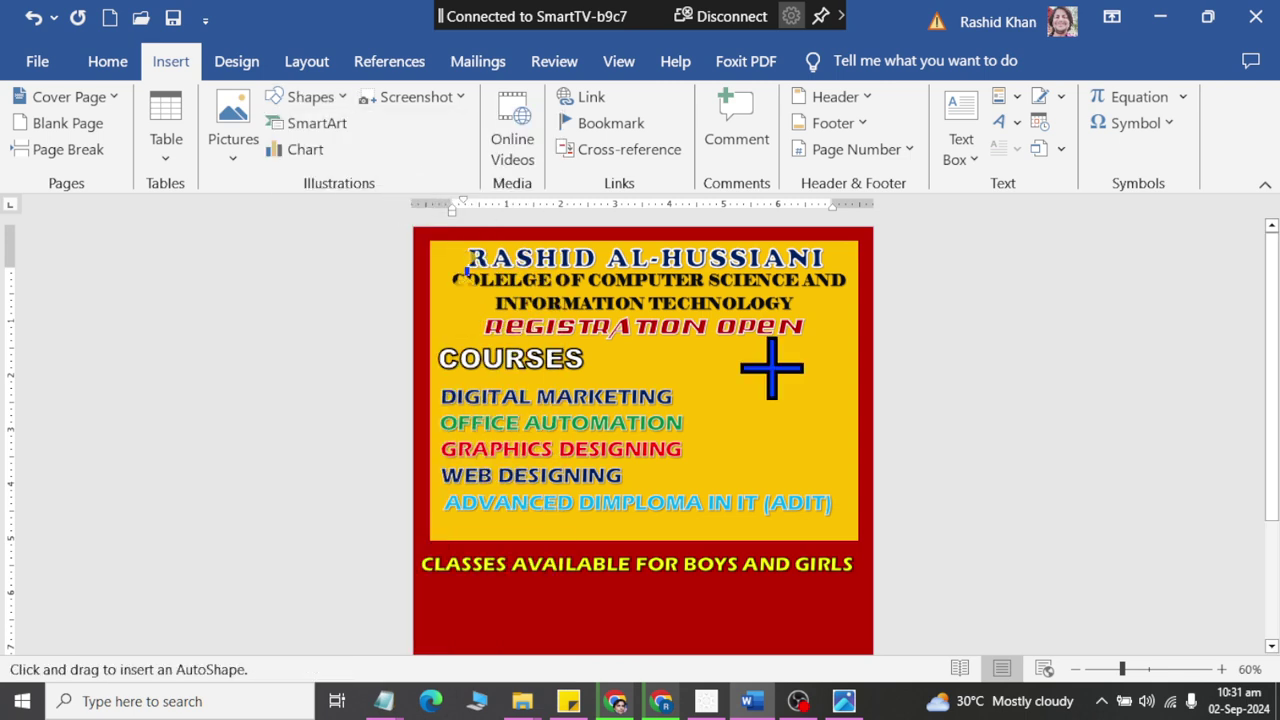
pyautogui.moveTo(678, 342); pyautogui.dragTo(857, 476)
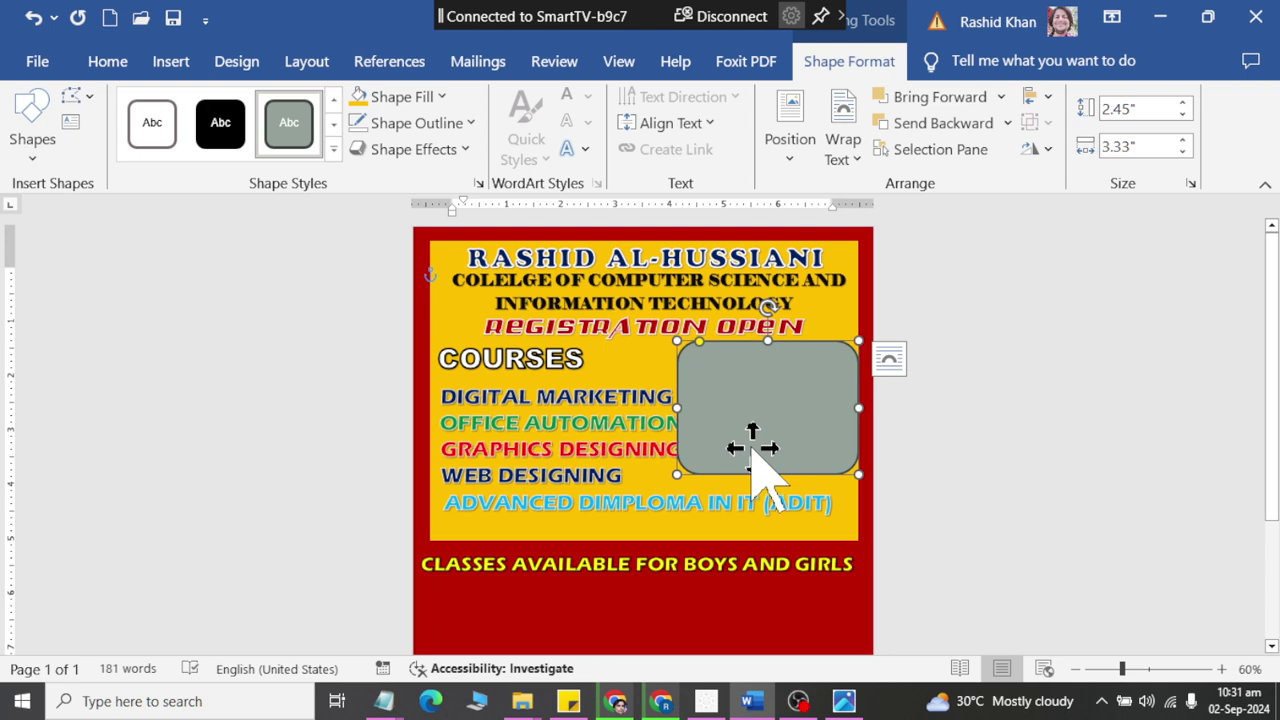
pyautogui.moveTo(752, 450); pyautogui.dragTo(743, 438)
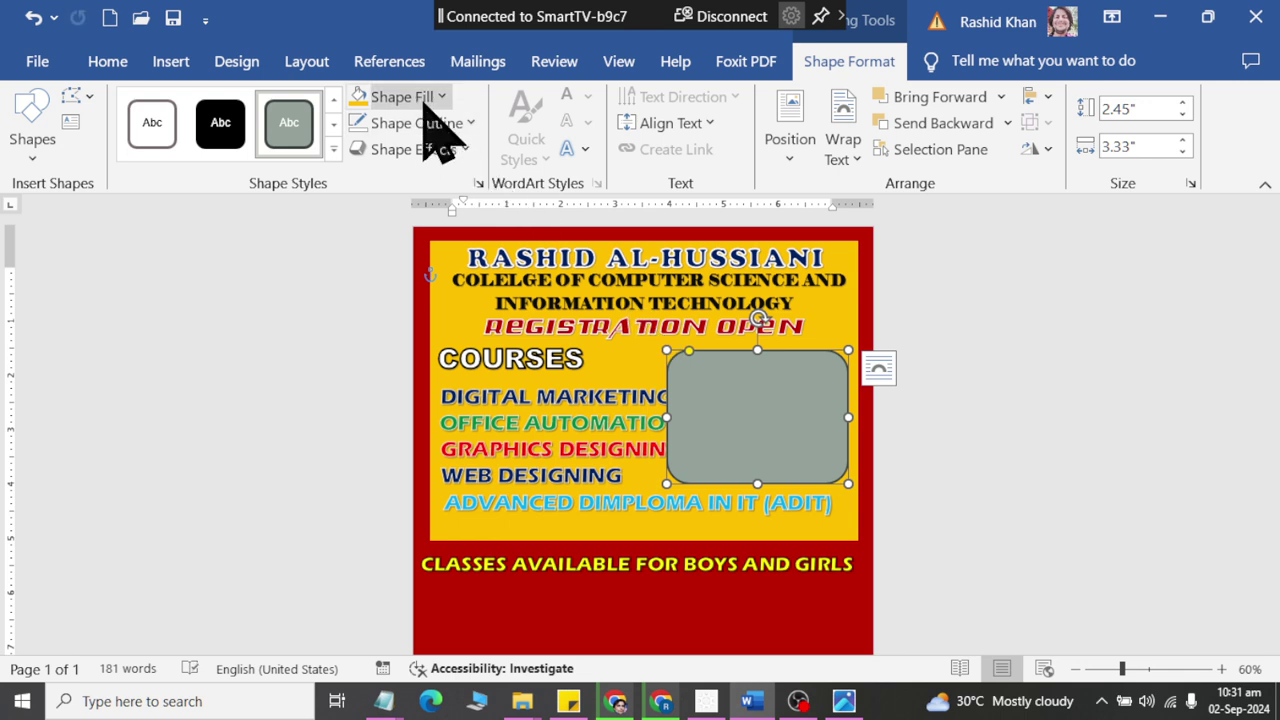
pyautogui.click(425, 97)
# Fill the rounded rectangle with Office Automation.jpg from the 'latest' folder.
pyautogui.click(470, 516)
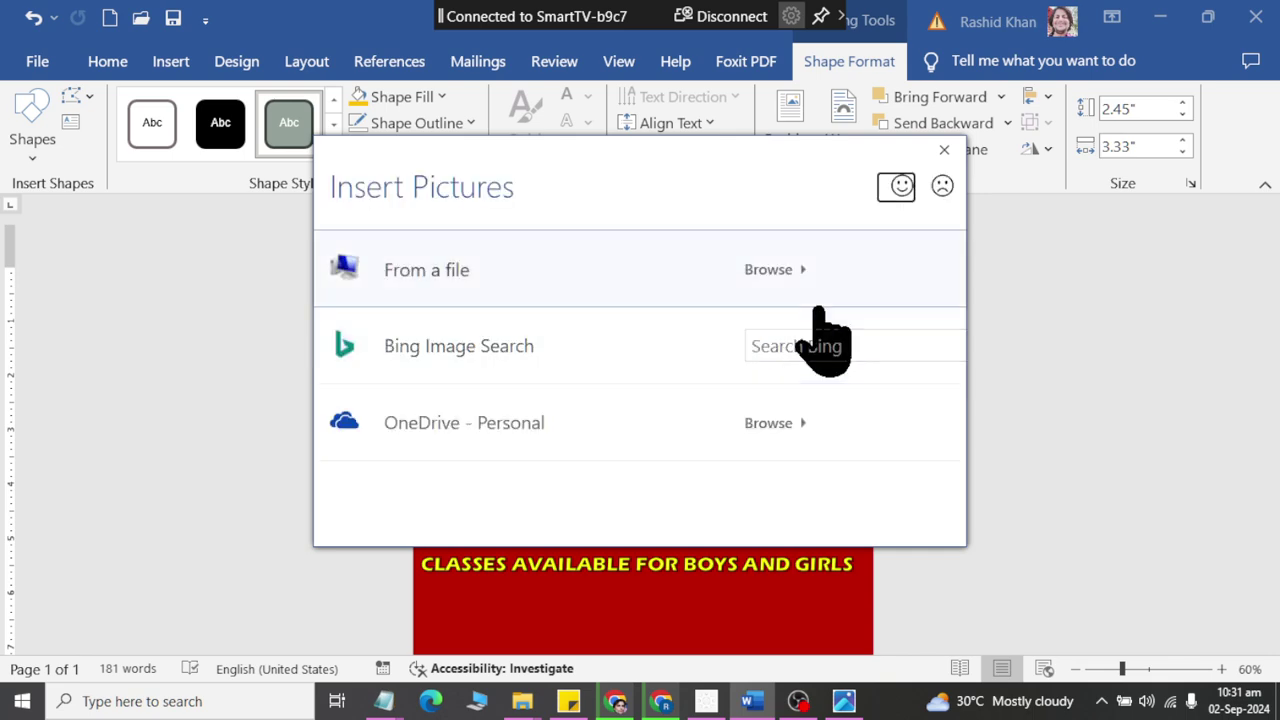
pyautogui.click(745, 286)
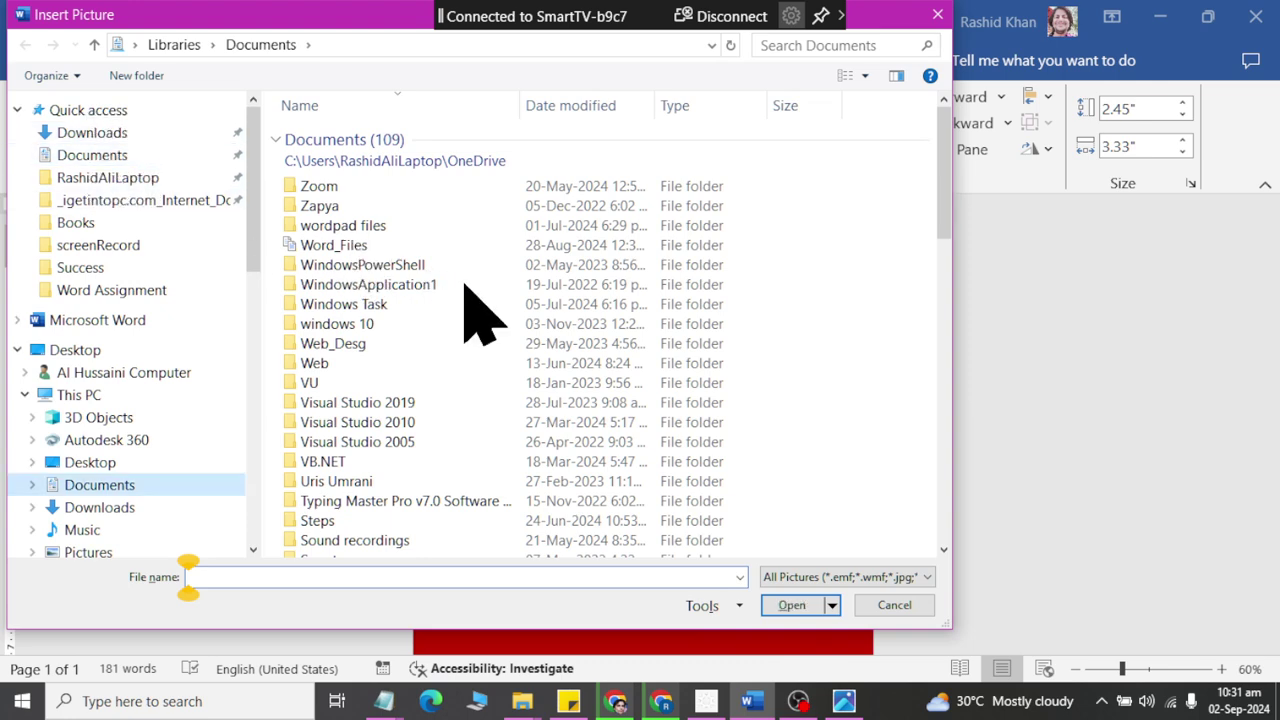
pyautogui.write('latest')
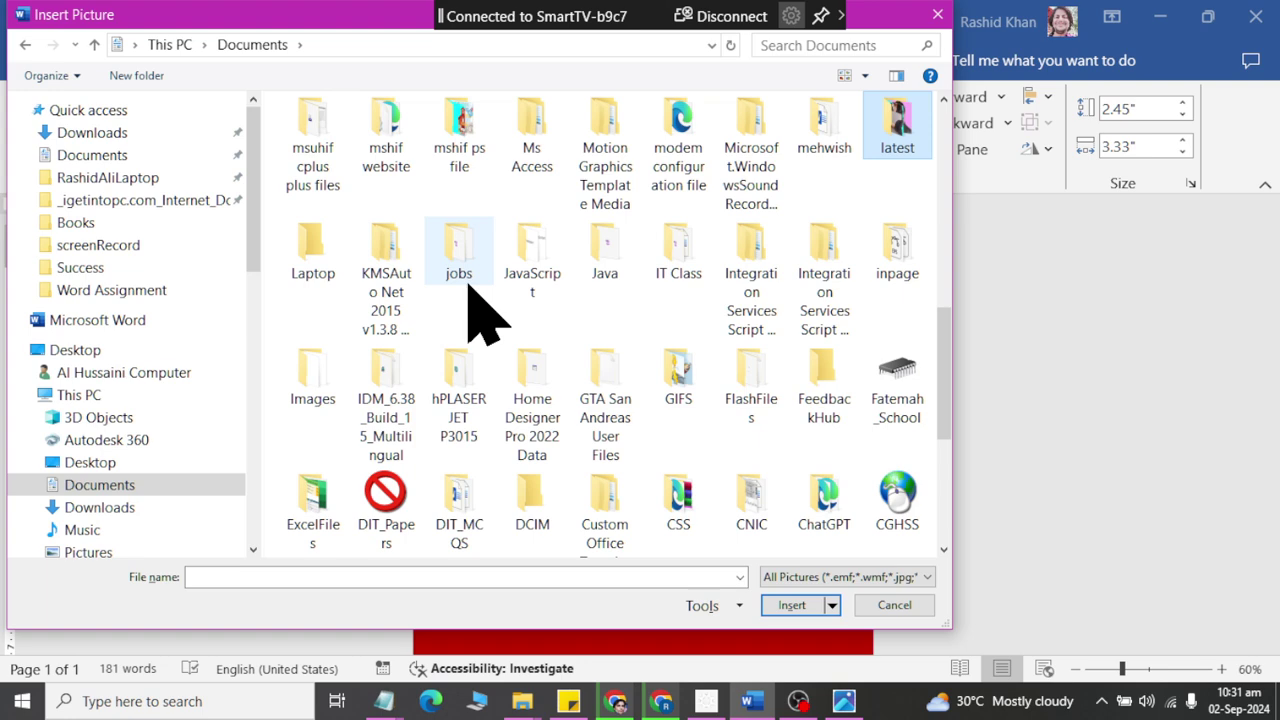
pyautogui.press('Return')
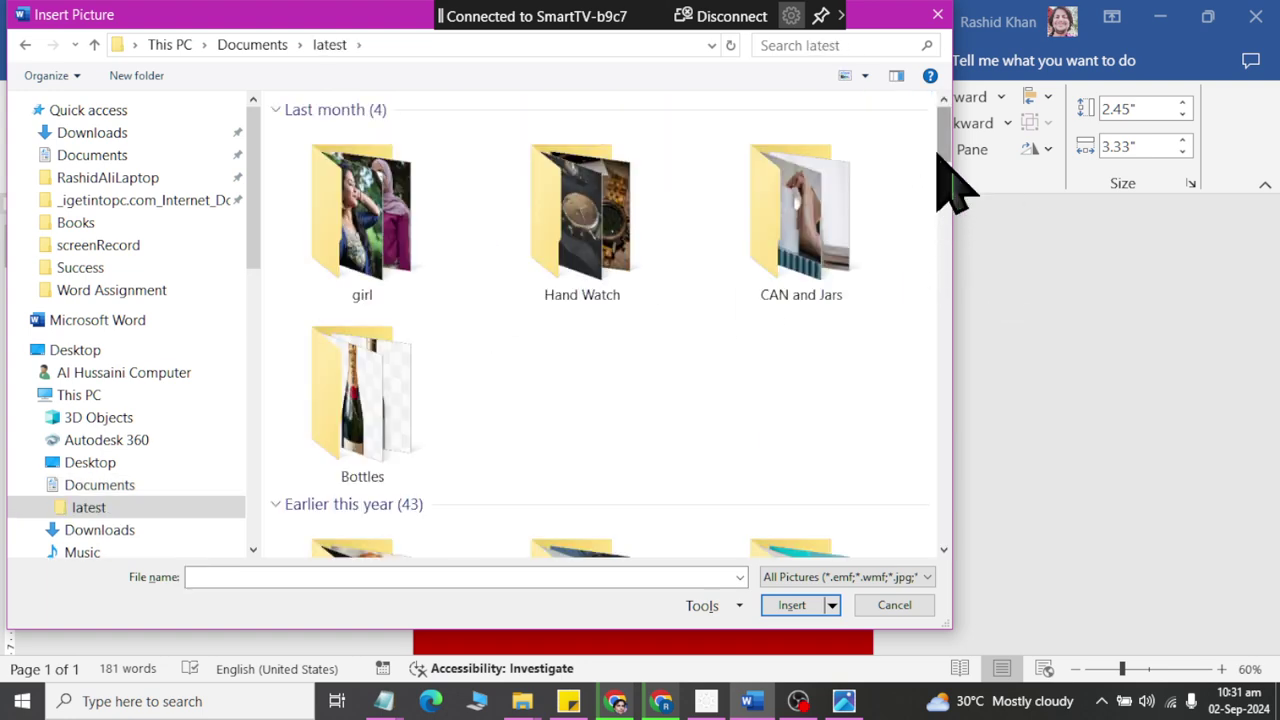
pyautogui.scroll(-3, 943, 165)
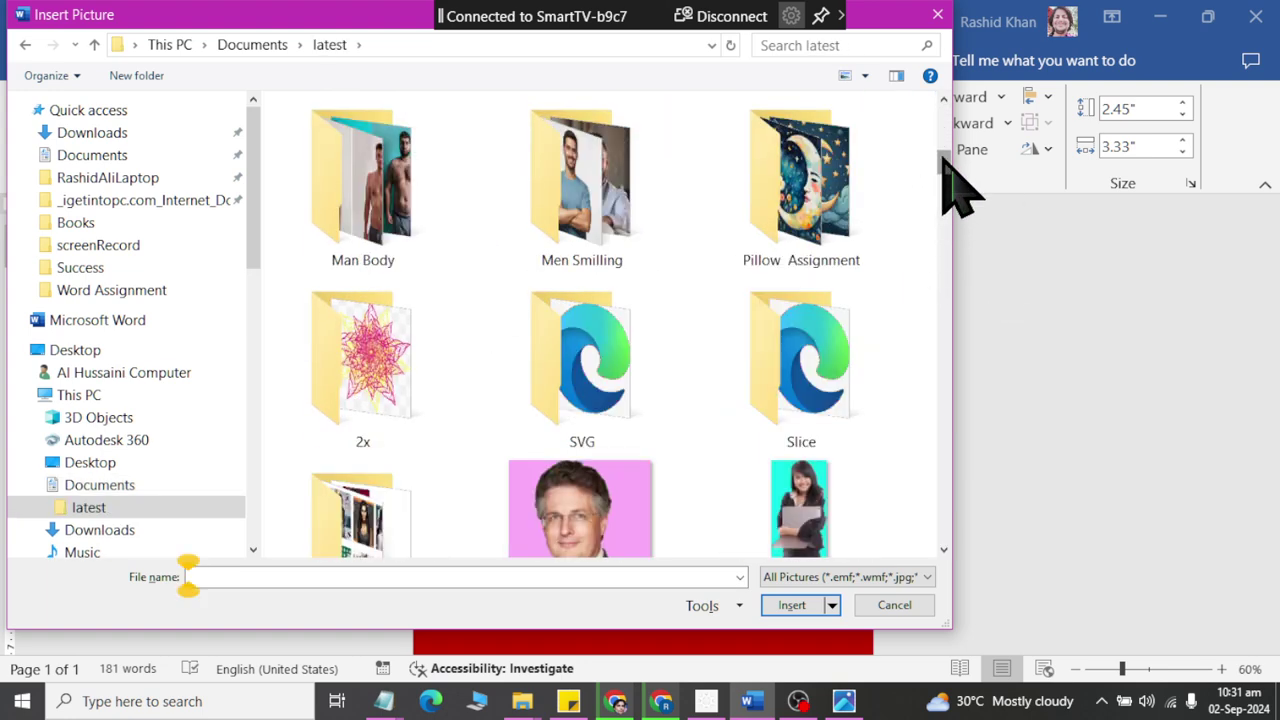
pyautogui.moveTo(943, 163); pyautogui.dragTo(951, 250)
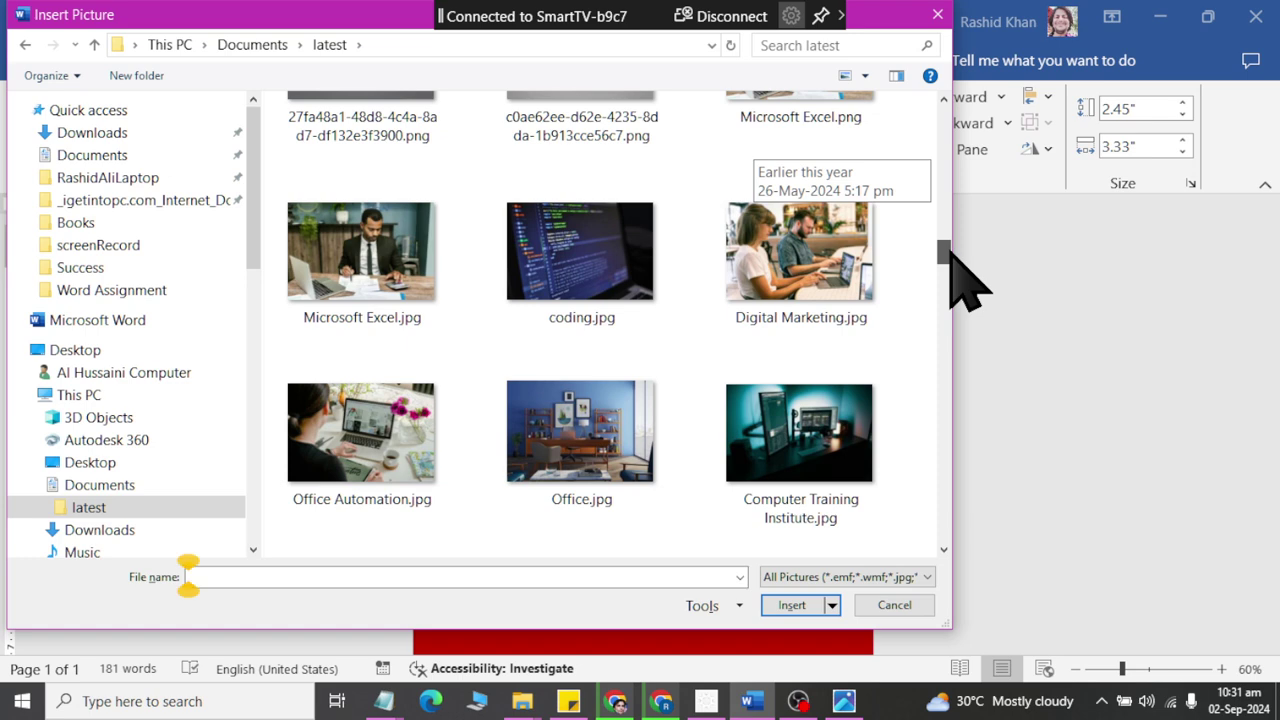
pyautogui.doubleClick(347, 445)
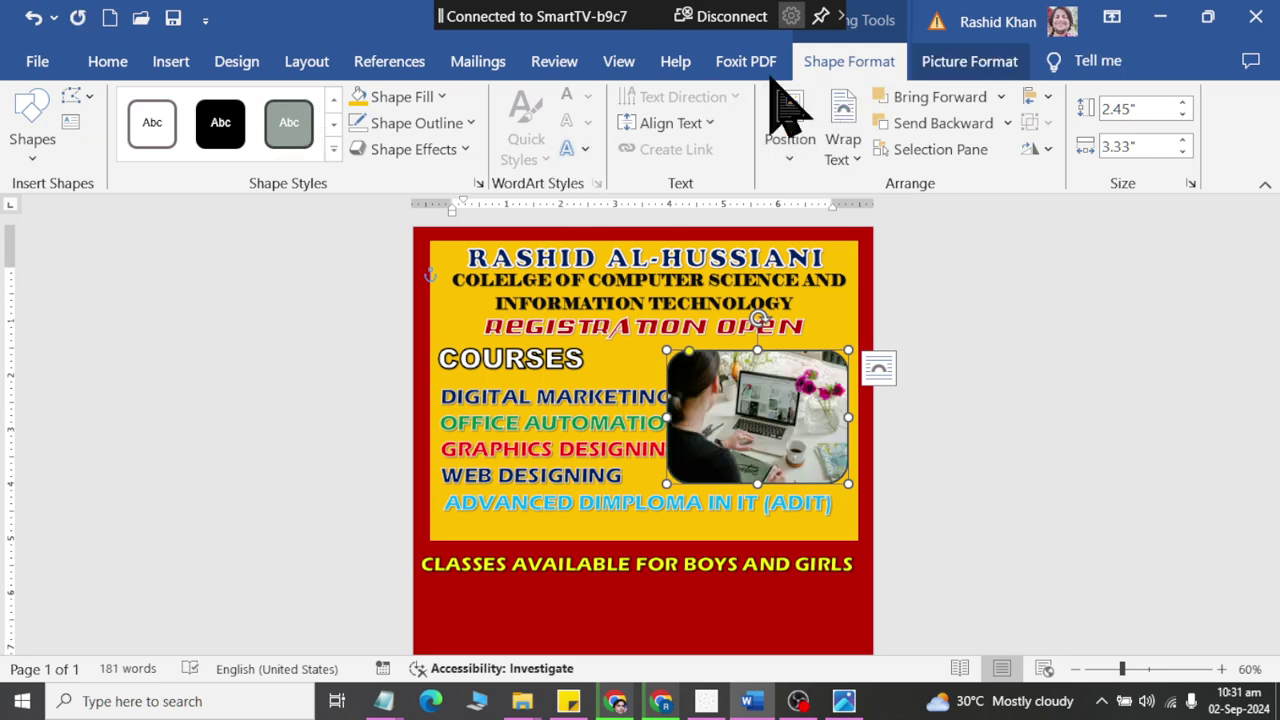
# Remove the photo's outline and give it 25 point soft edges.
pyautogui.click(466, 123)
pyautogui.click(421, 483)
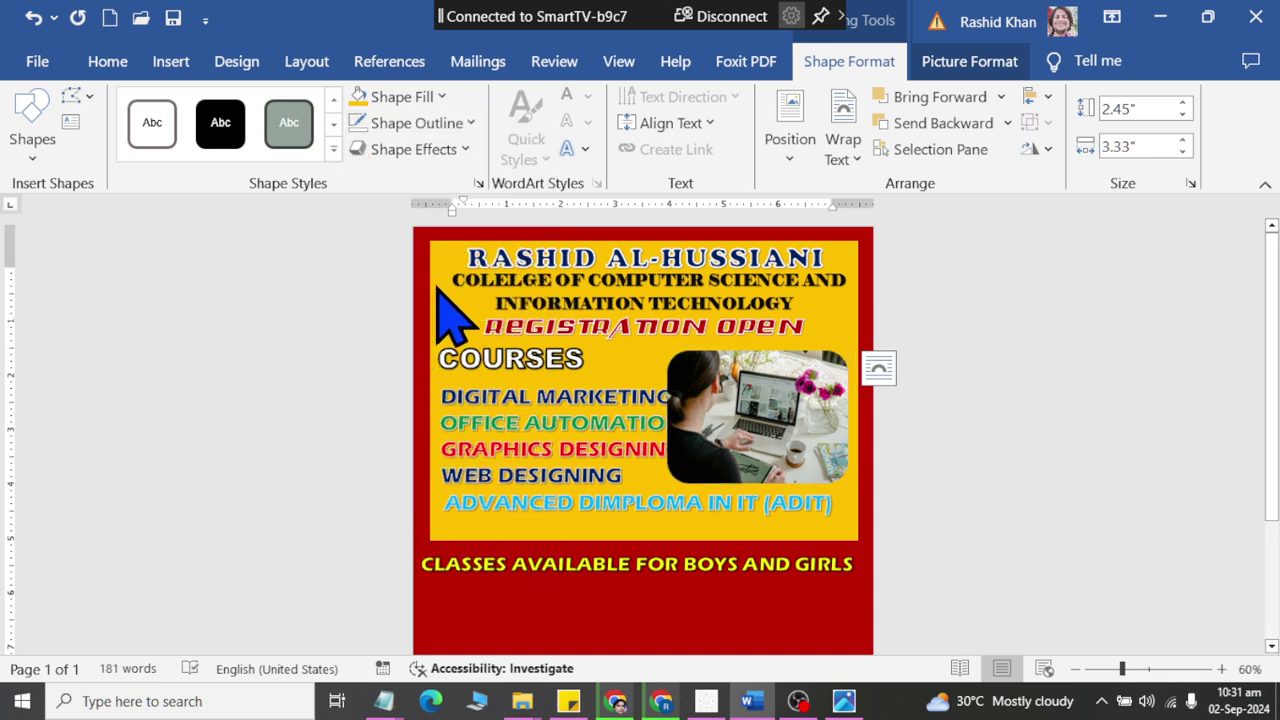
pyautogui.click(462, 149)
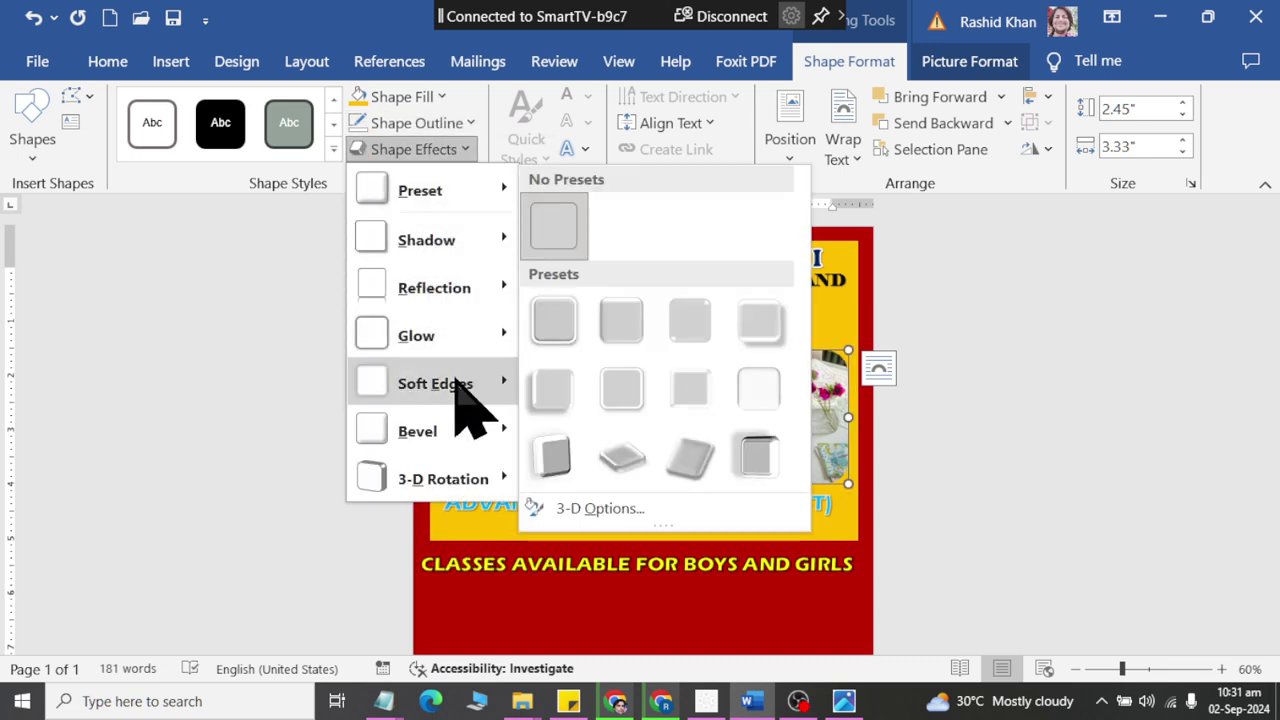
pyautogui.moveTo(470, 400)
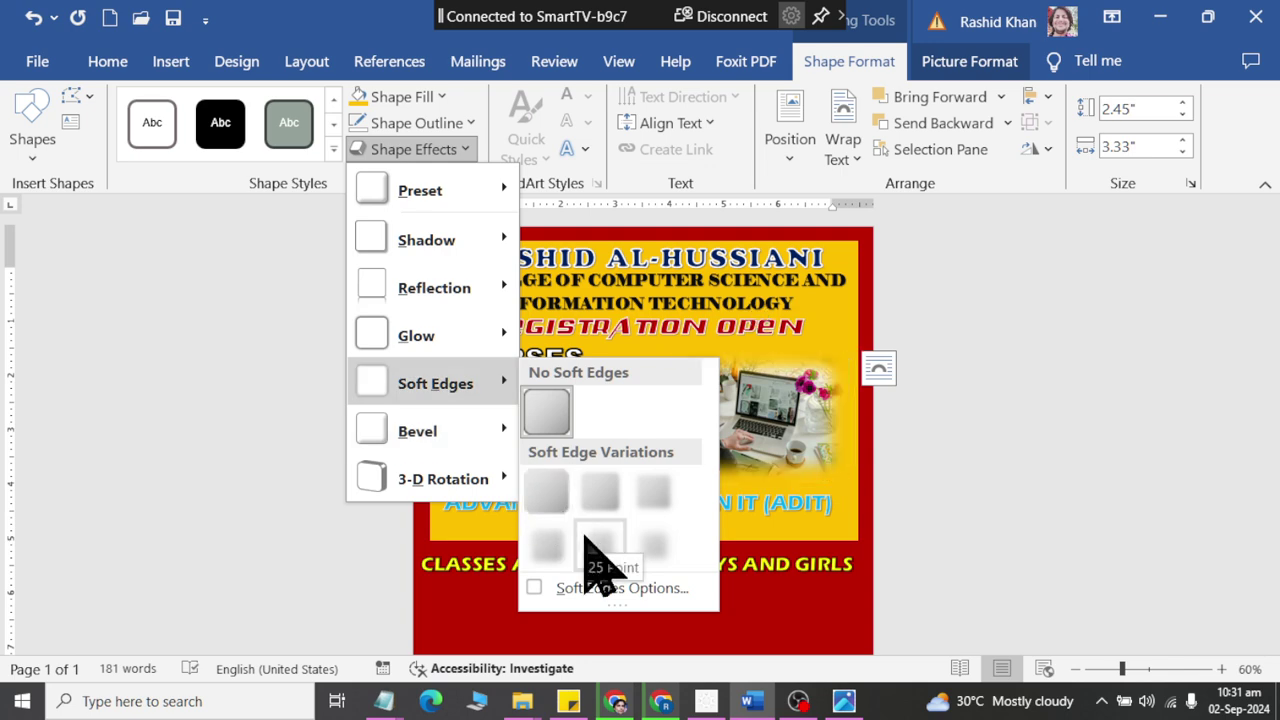
pyautogui.click(586, 540)
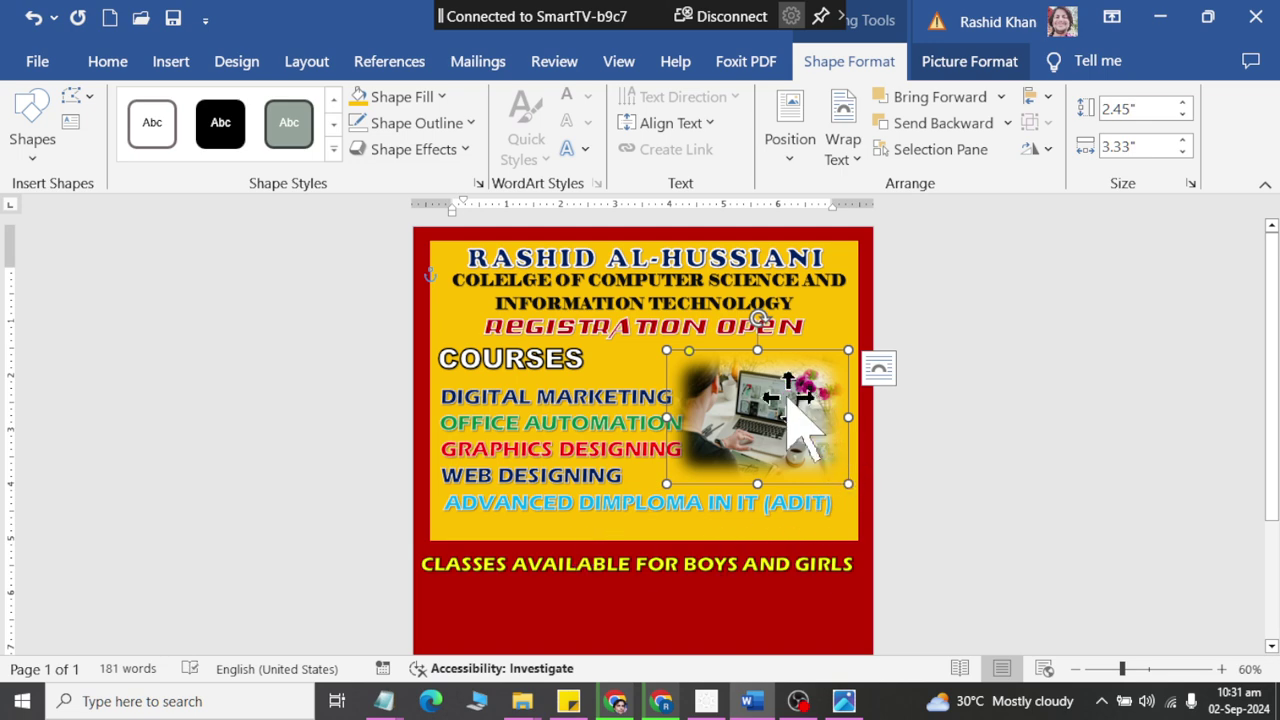
# Fix the layering so the yellow box sits behind the laptop photo.
pyautogui.rightClick(782, 397)
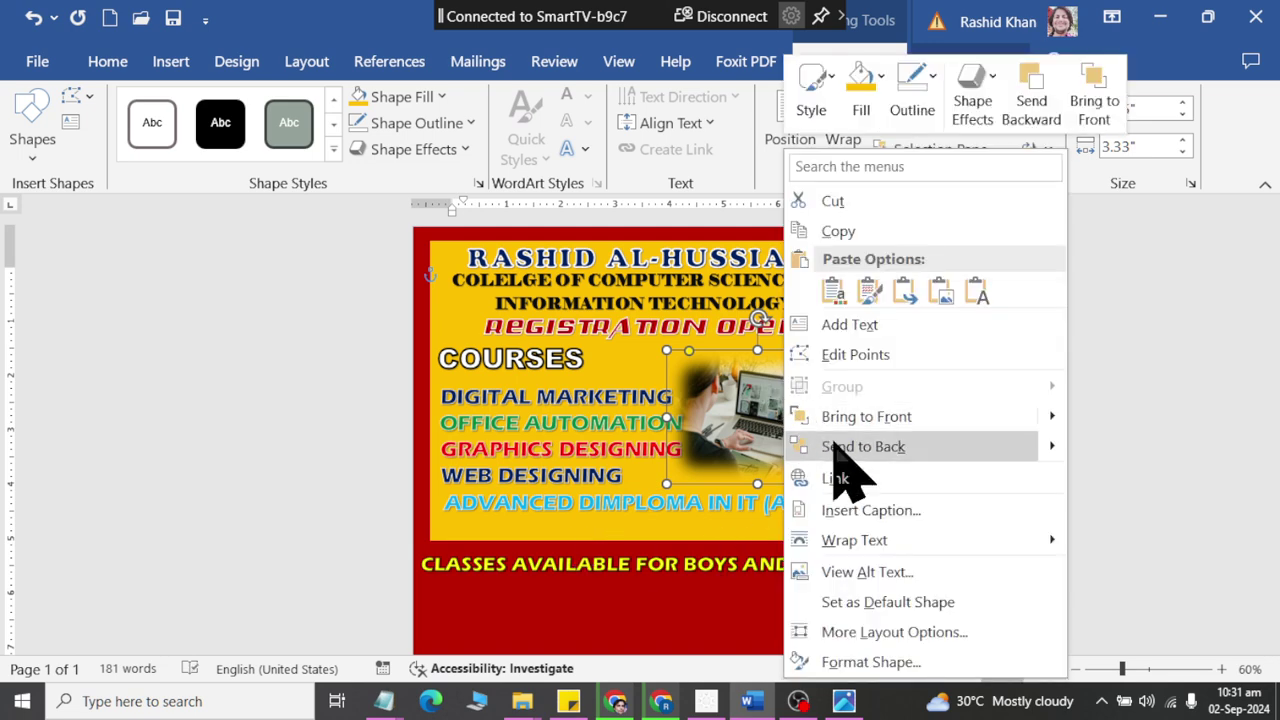
pyautogui.click(840, 446)
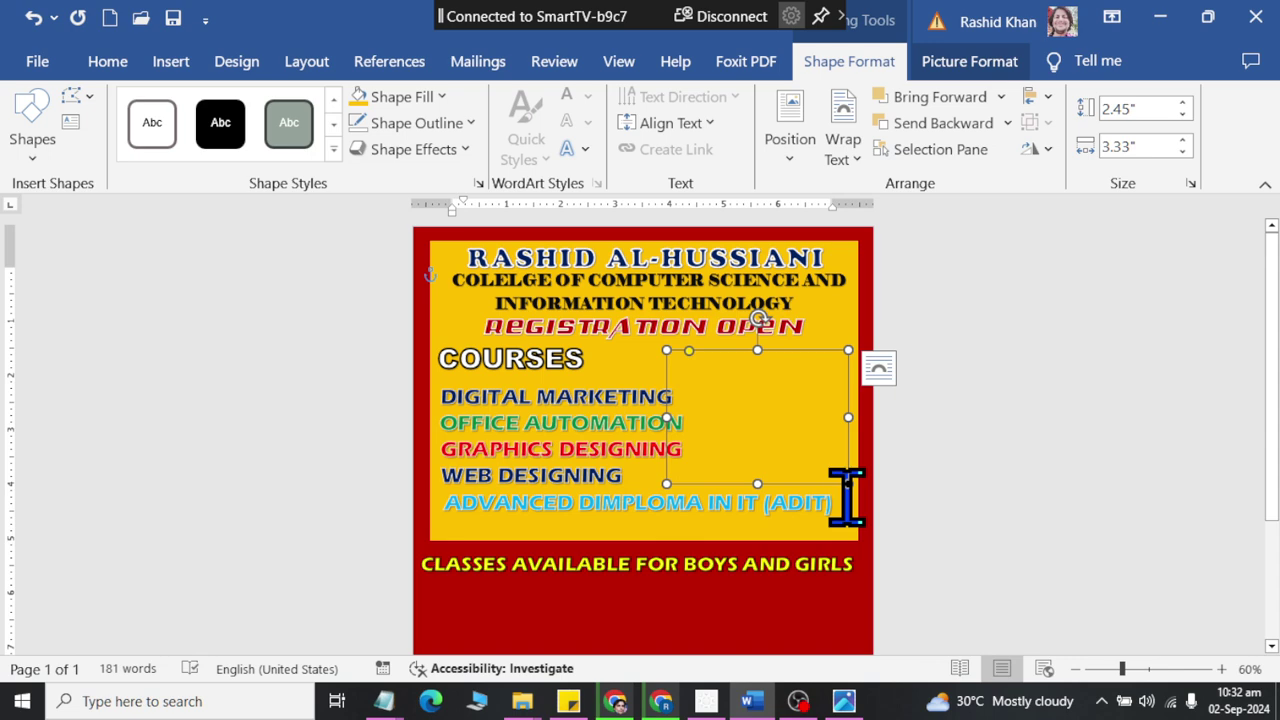
pyautogui.hotkey('ctrl', 'z')
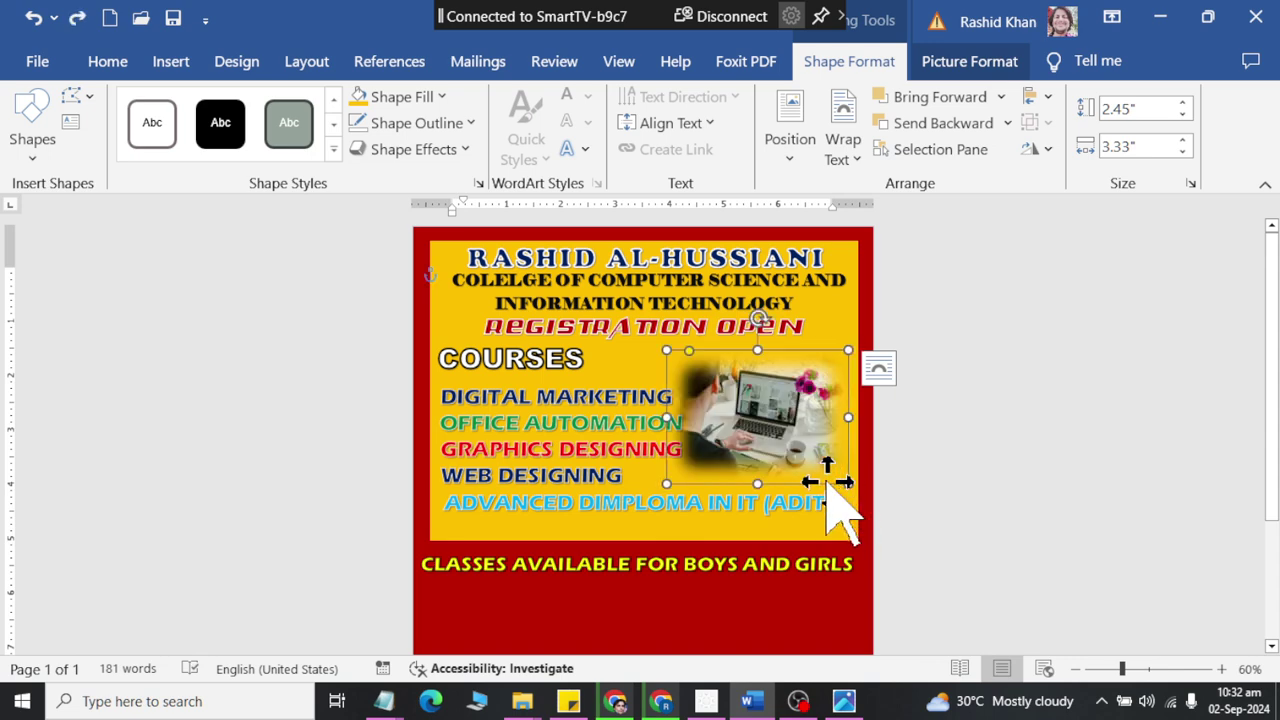
pyautogui.rightClick(770, 420)
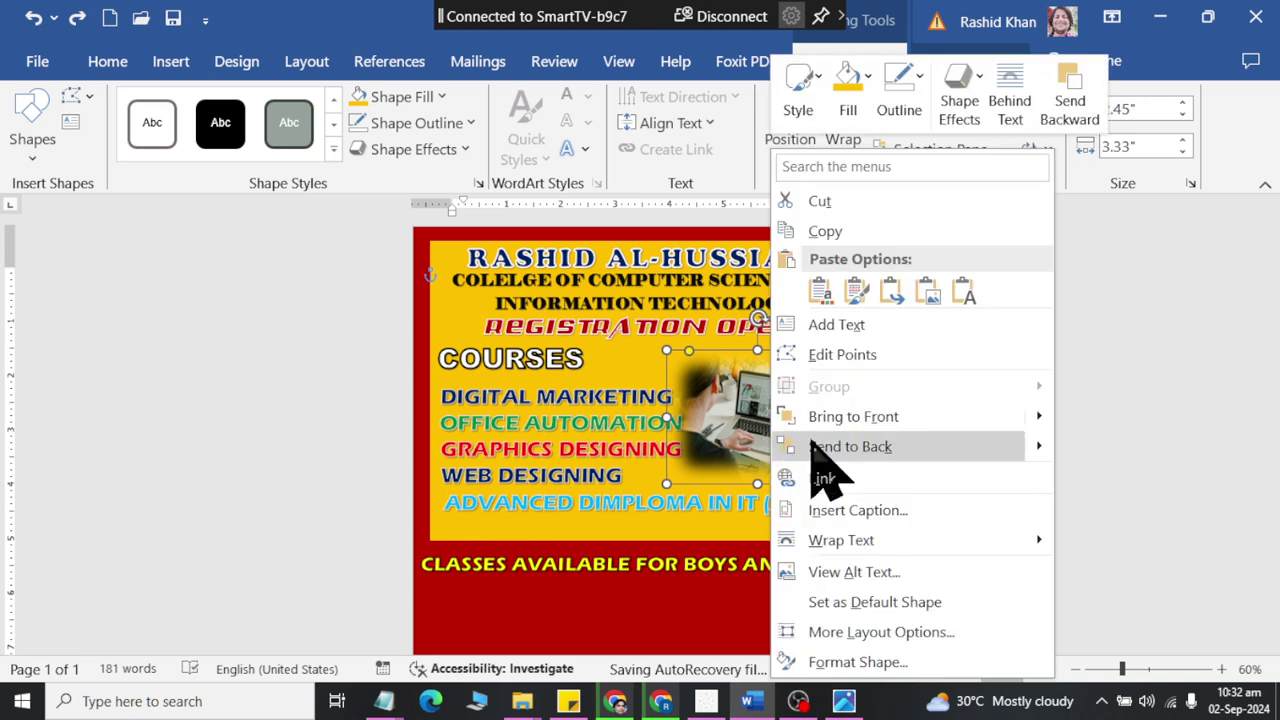
pyautogui.click(840, 446)
pyautogui.click(651, 362)
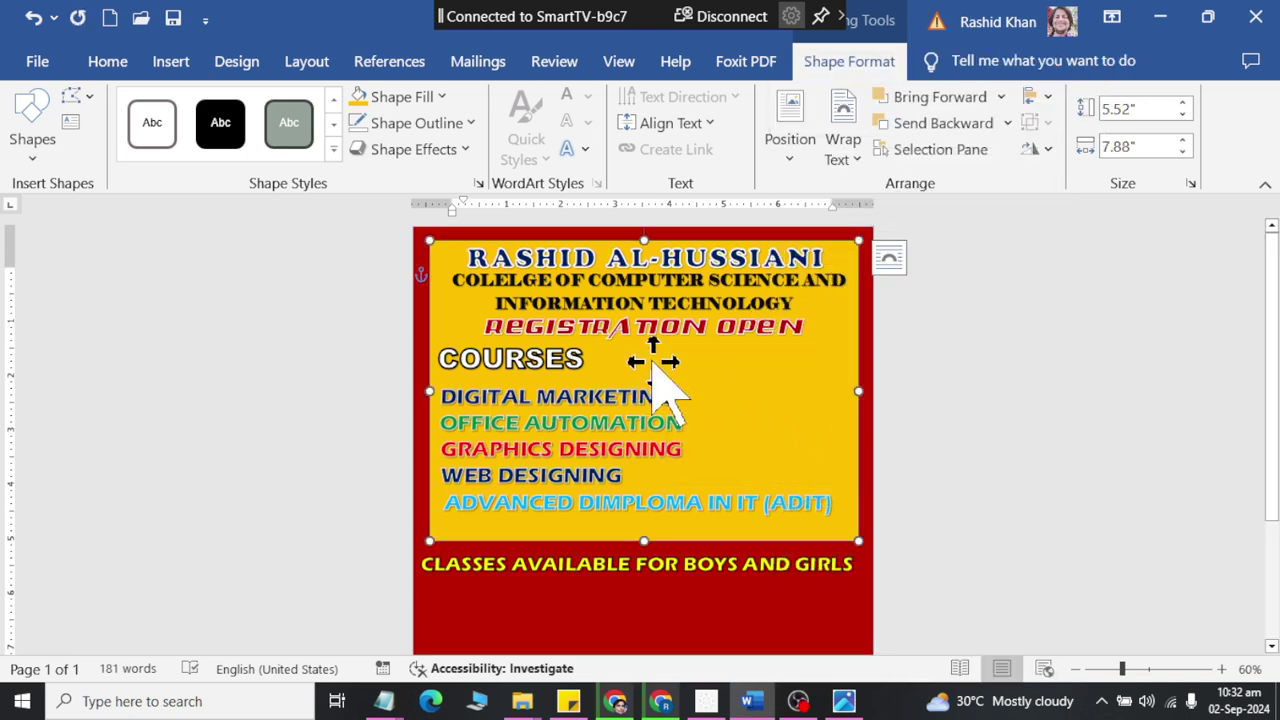
pyautogui.rightClick(651, 360)
pyautogui.click(715, 442)
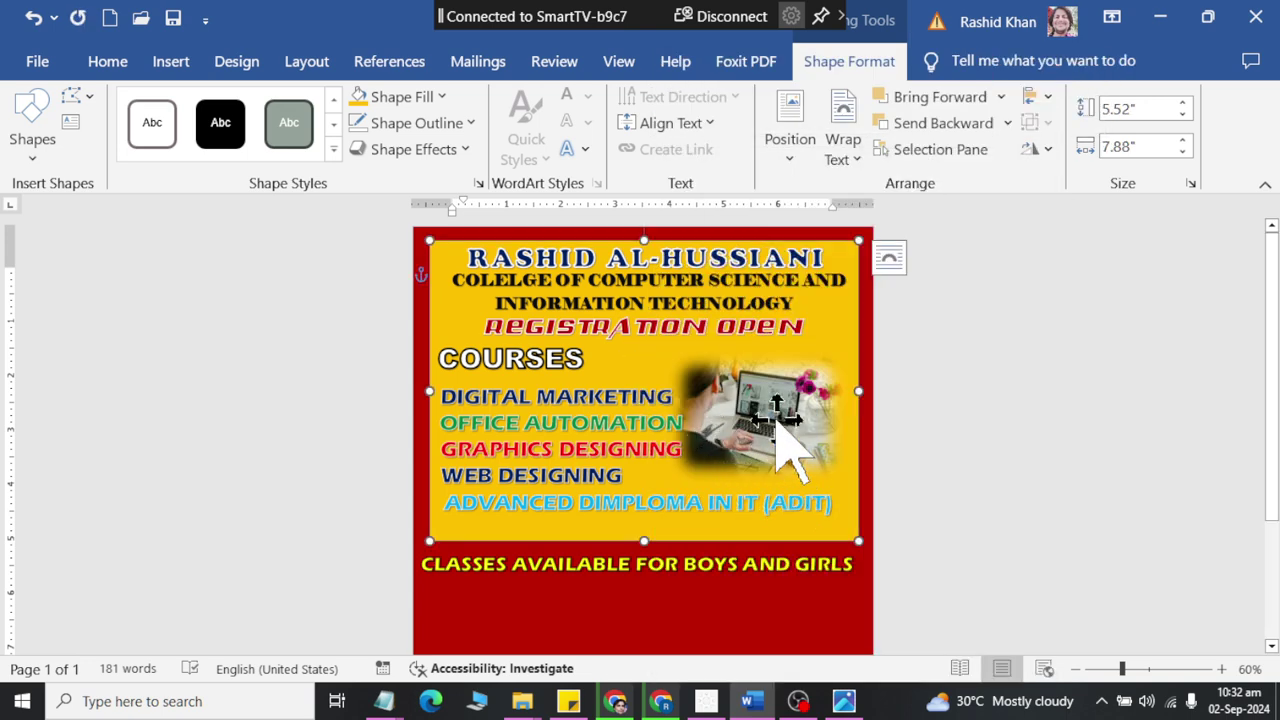
# Enlarge the laptop photo to about 2.74" by 3.79" beside the course list.
pyautogui.click(760, 450)
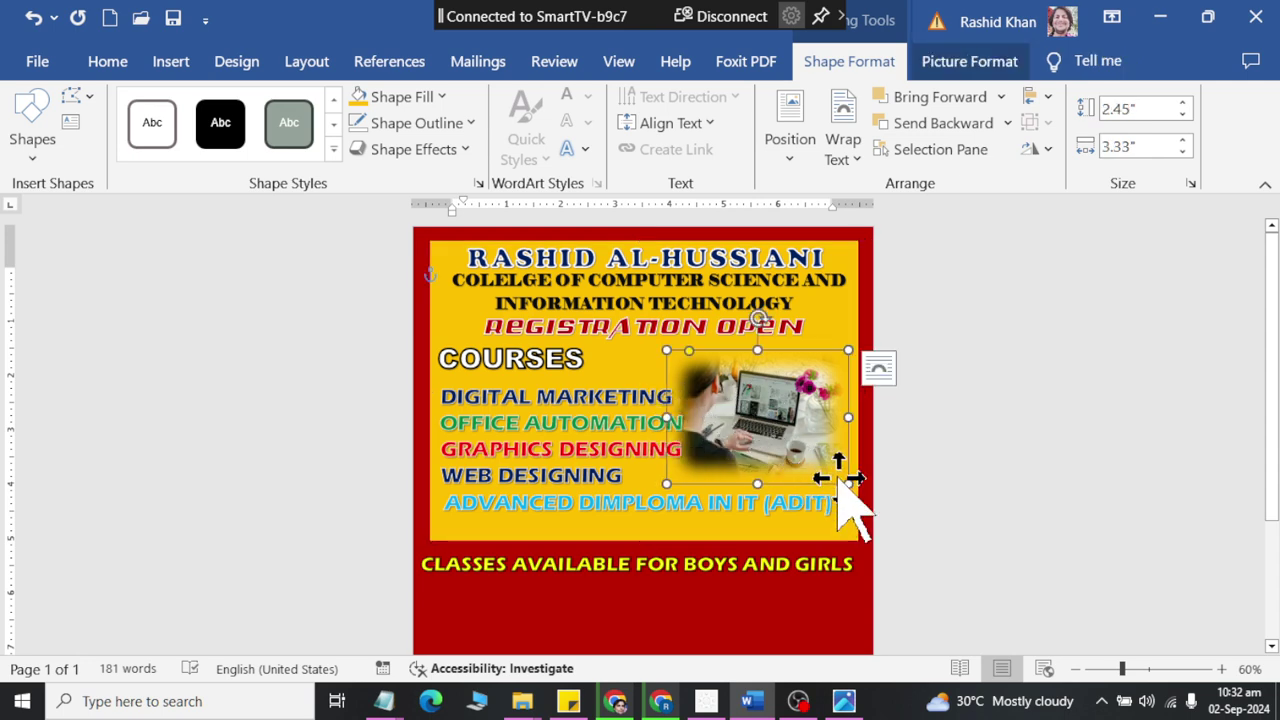
pyautogui.moveTo(667, 350); pyautogui.dragTo(641, 334)
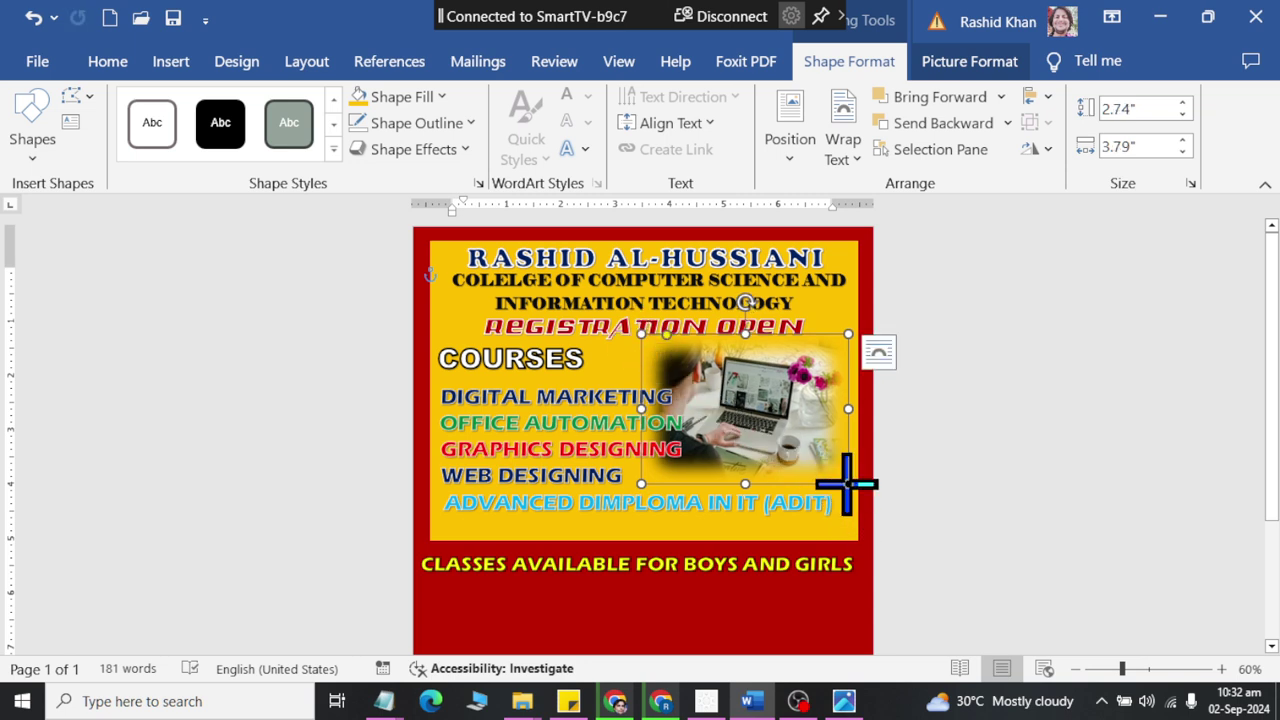
pyautogui.moveTo(848, 484); pyautogui.dragTo(852, 494)
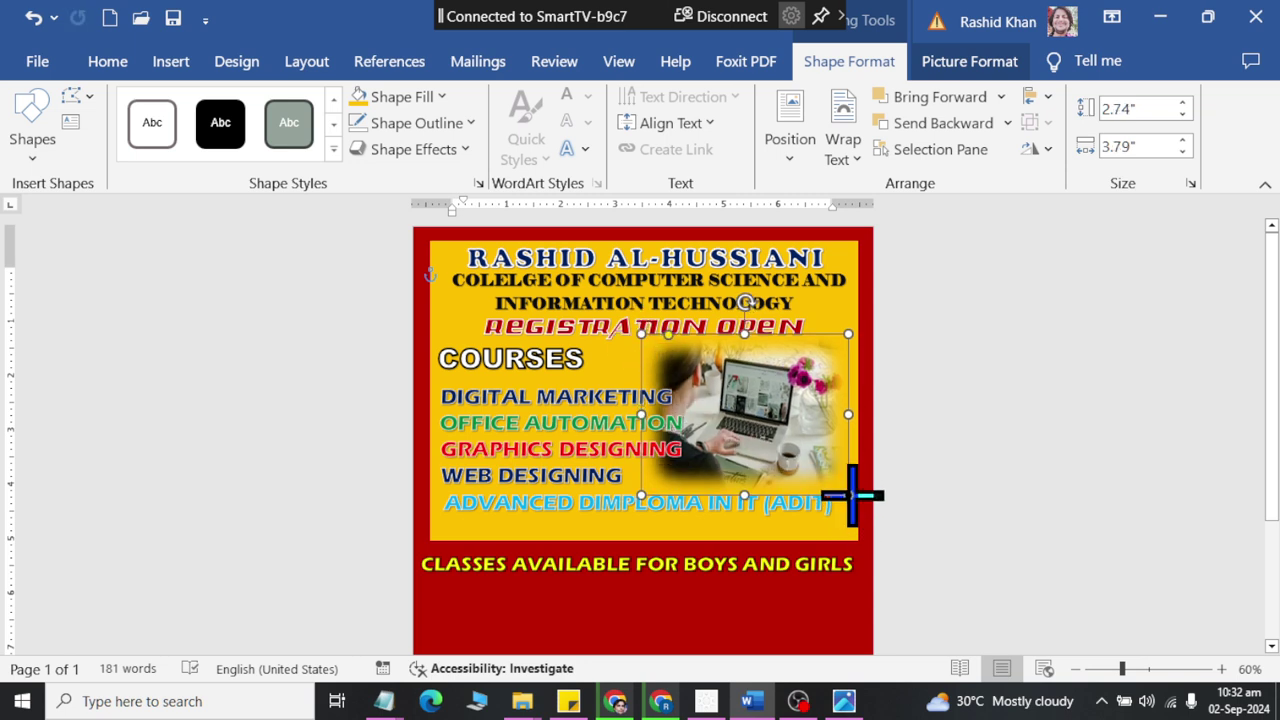
pyautogui.click(971, 443)
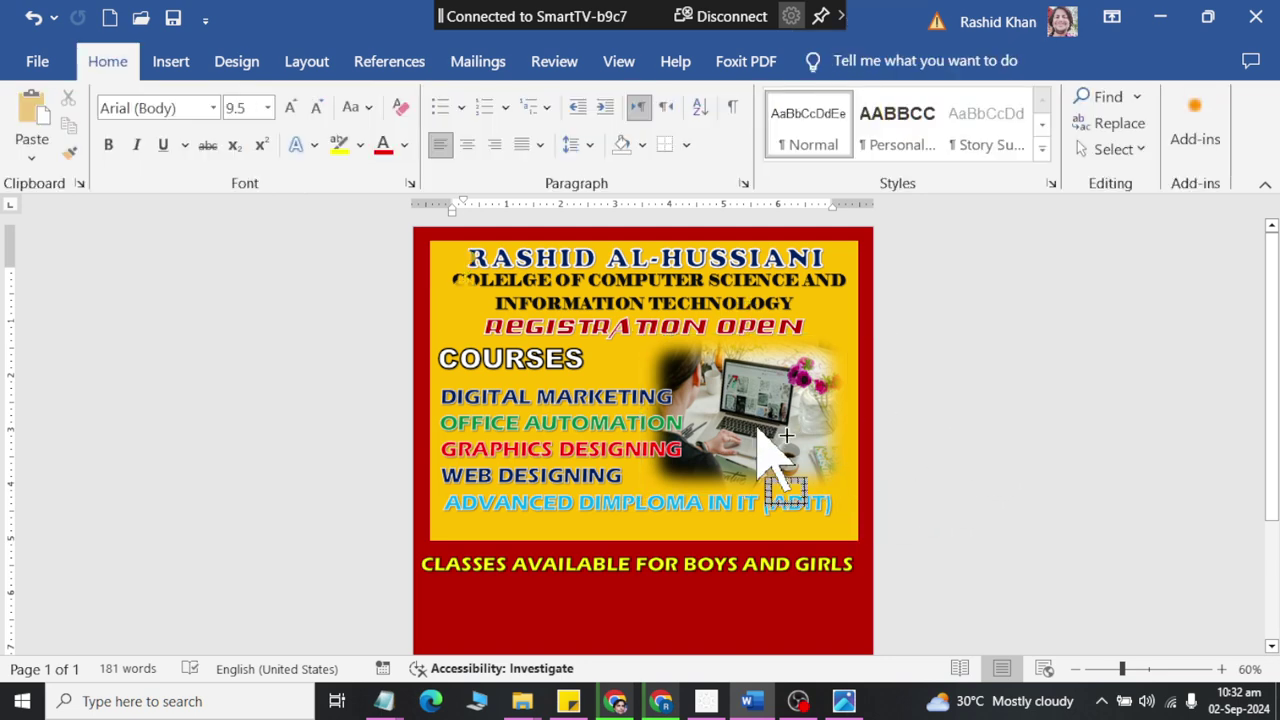
pyautogui.keyDown('ctrl'); pyautogui.scroll(-1, 771, 457); pyautogui.keyUp('ctrl')
pyautogui.scroll(-2, 901, 296)
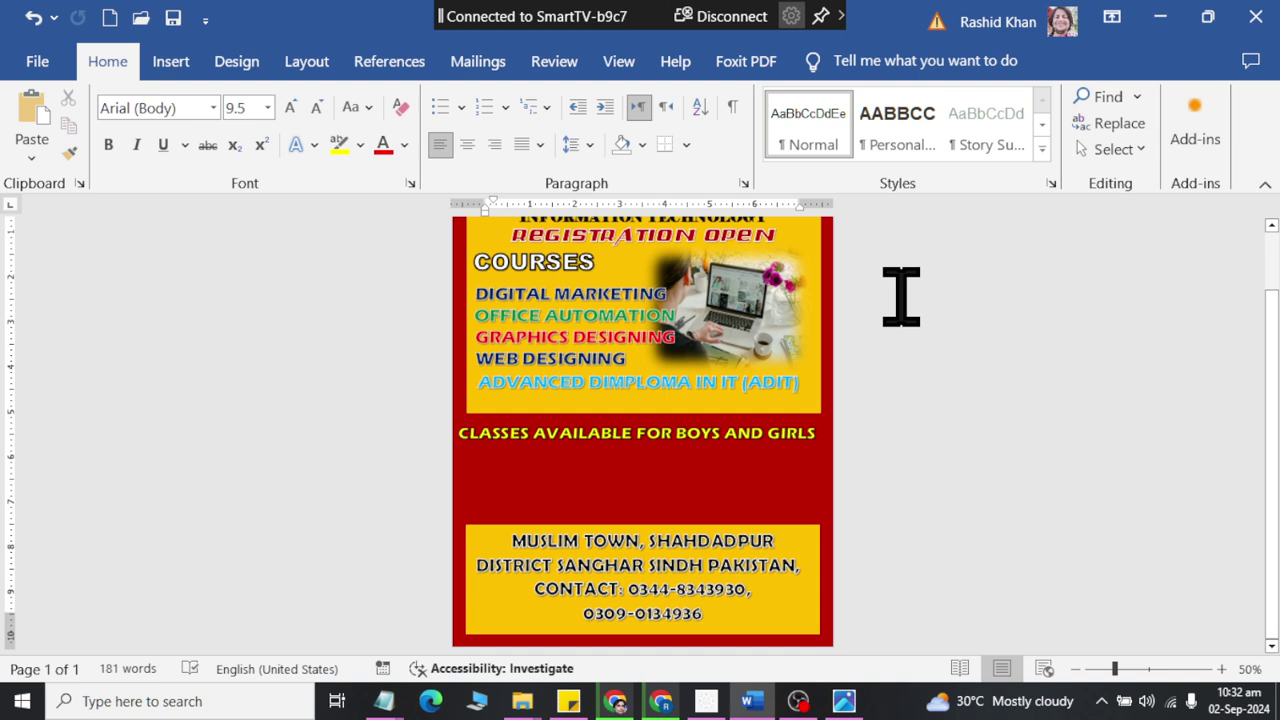
pyautogui.scroll(2, 901, 296)
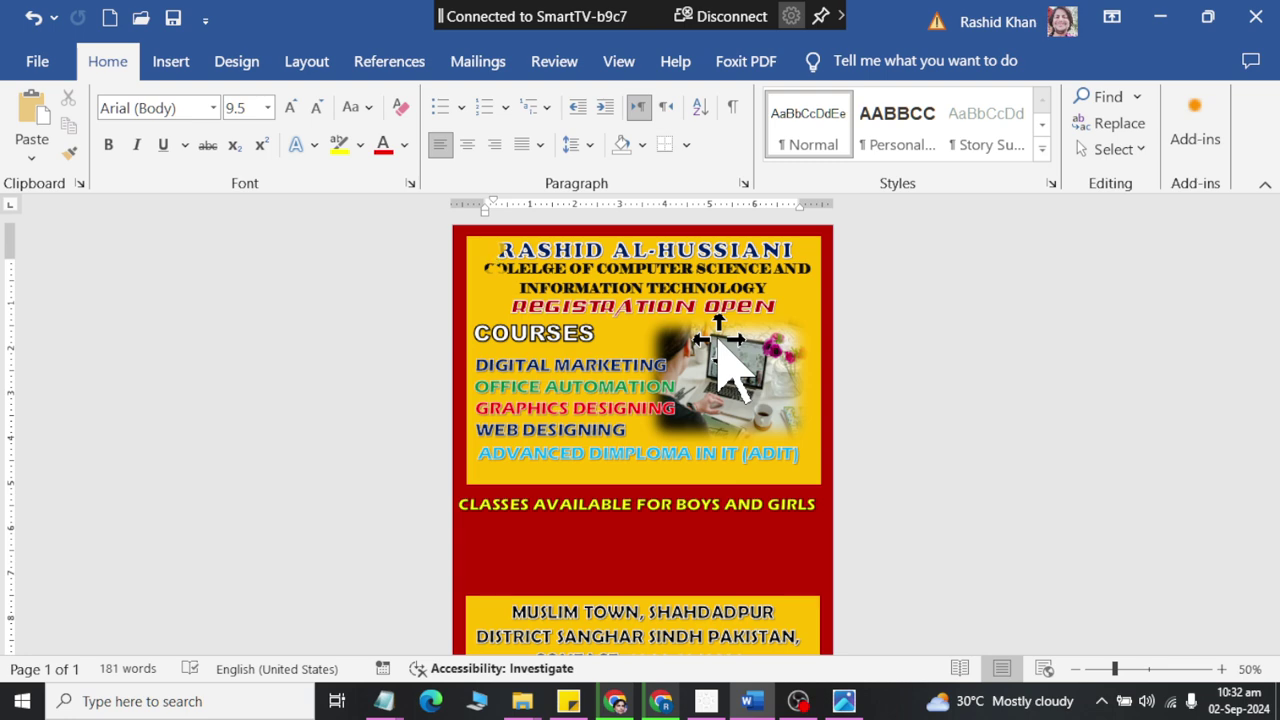
pyautogui.scroll(-2, 725, 360)
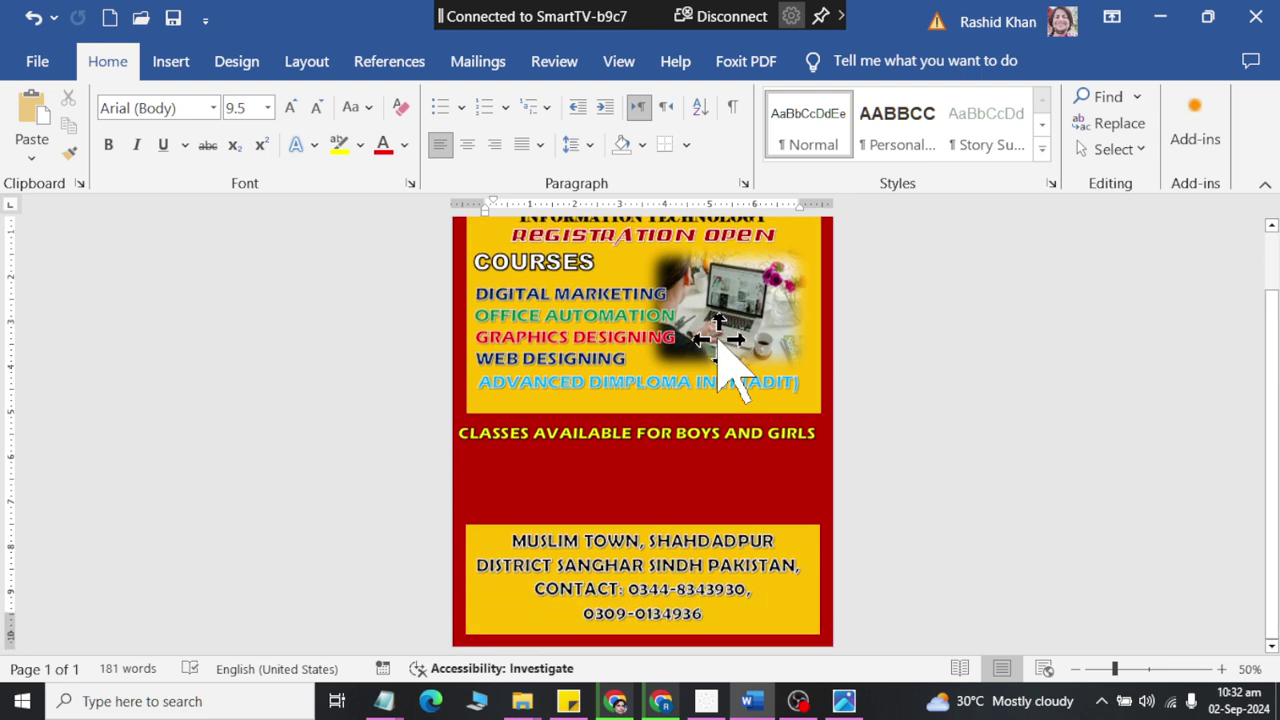
pyautogui.scroll(2, 857, 478)
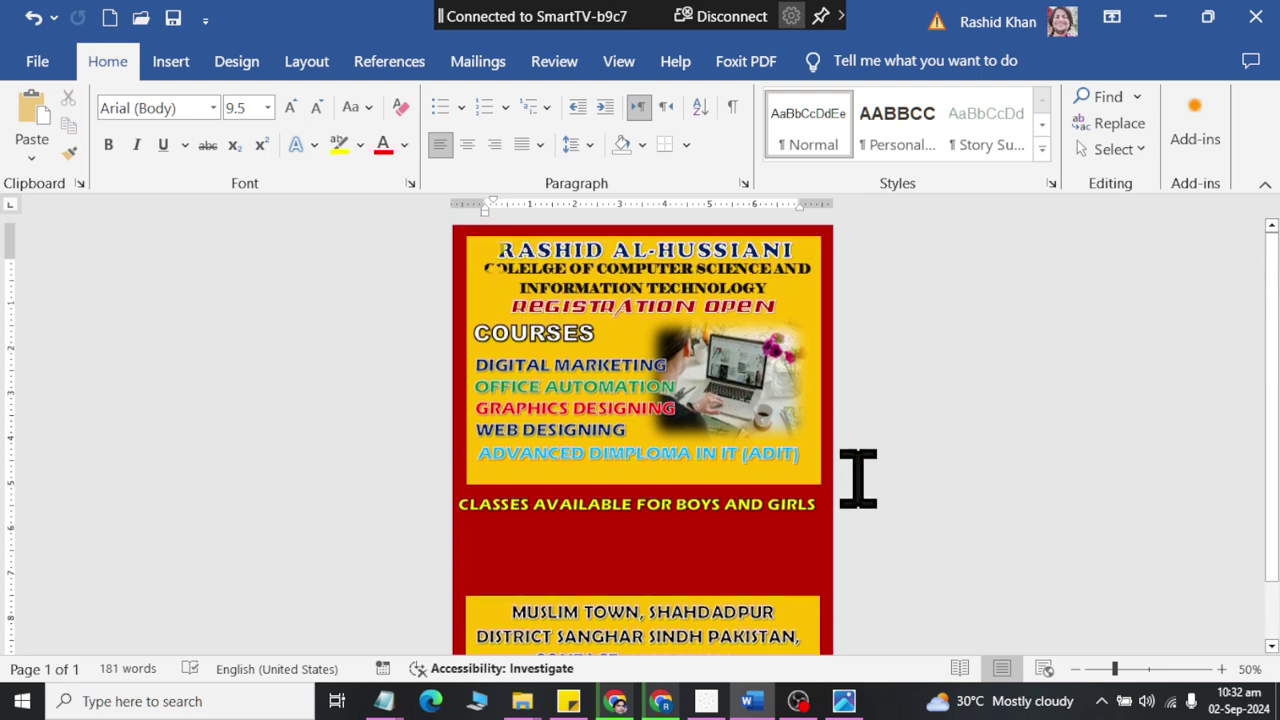